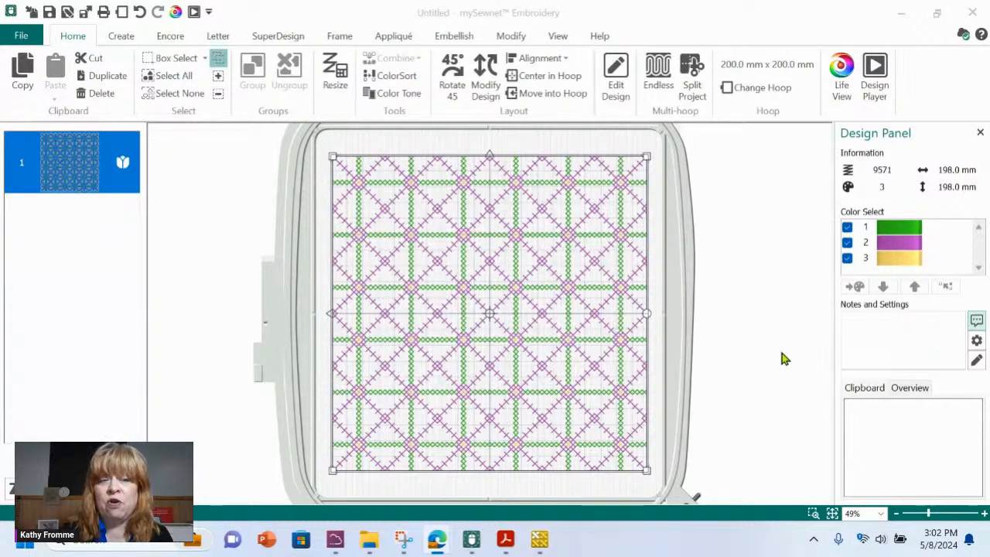
- Start a new Cross Stitch project without saving the current design, choosing a new design with no picture
{"action": "left_click", "coordinate": [21, 36]}
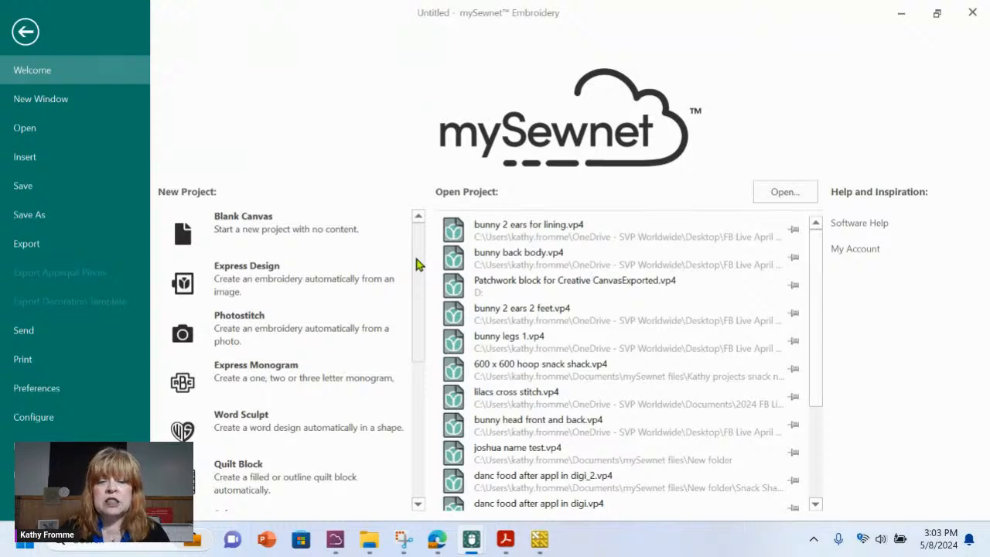
{"action": "left_click_drag", "start_coordinate": [416, 264], "coordinate": [418, 317]}
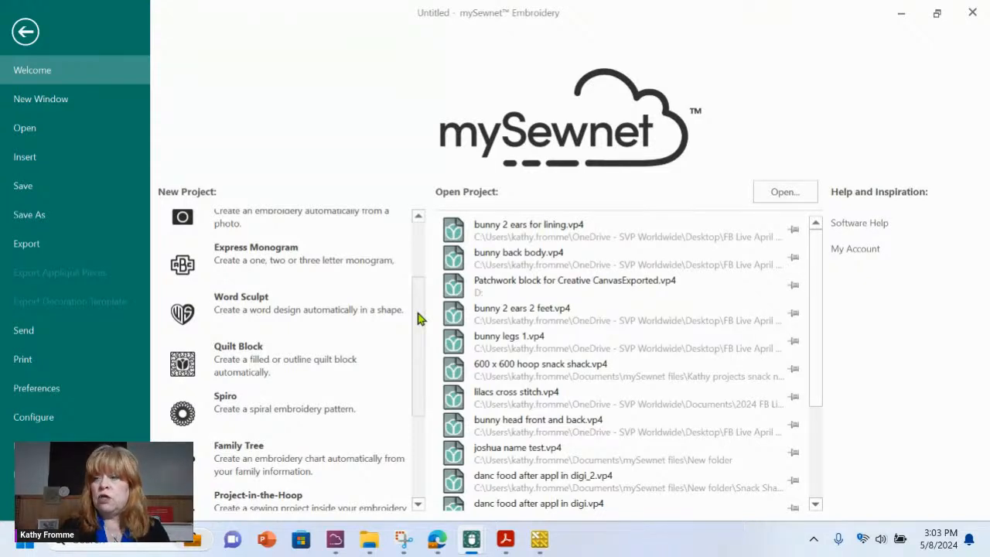
{"action": "left_click_drag", "start_coordinate": [418, 318], "coordinate": [412, 455]}
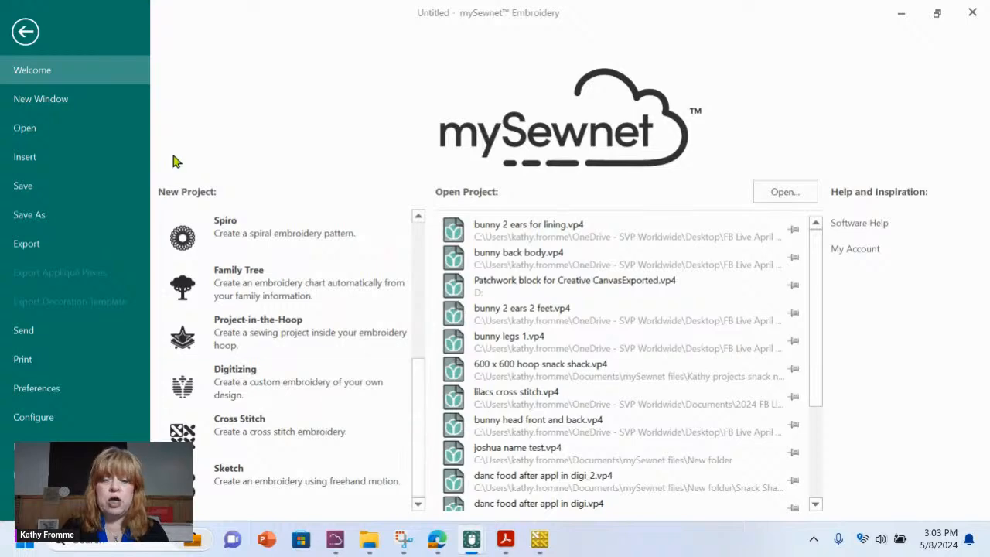
{"action": "left_click", "coordinate": [250, 433]}
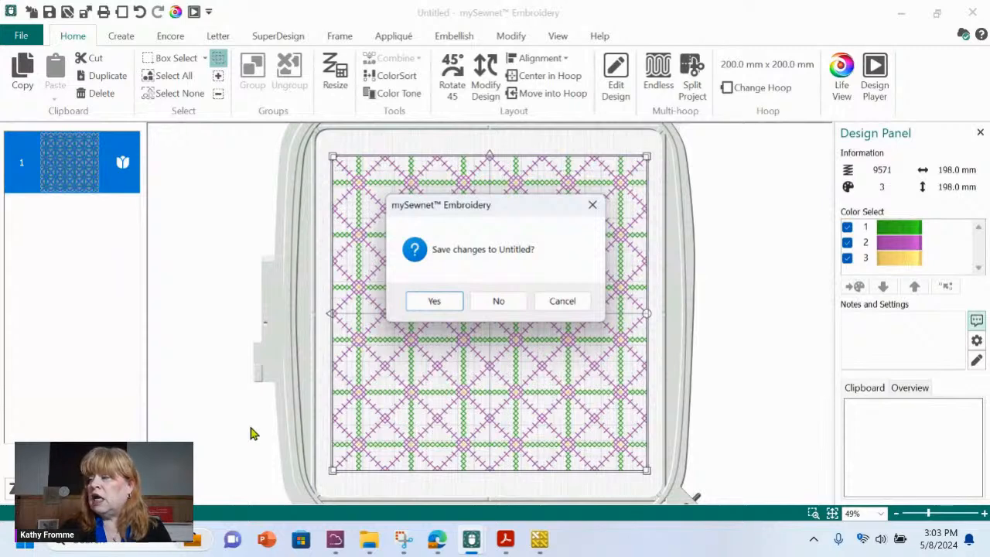
{"action": "left_click", "coordinate": [498, 303]}
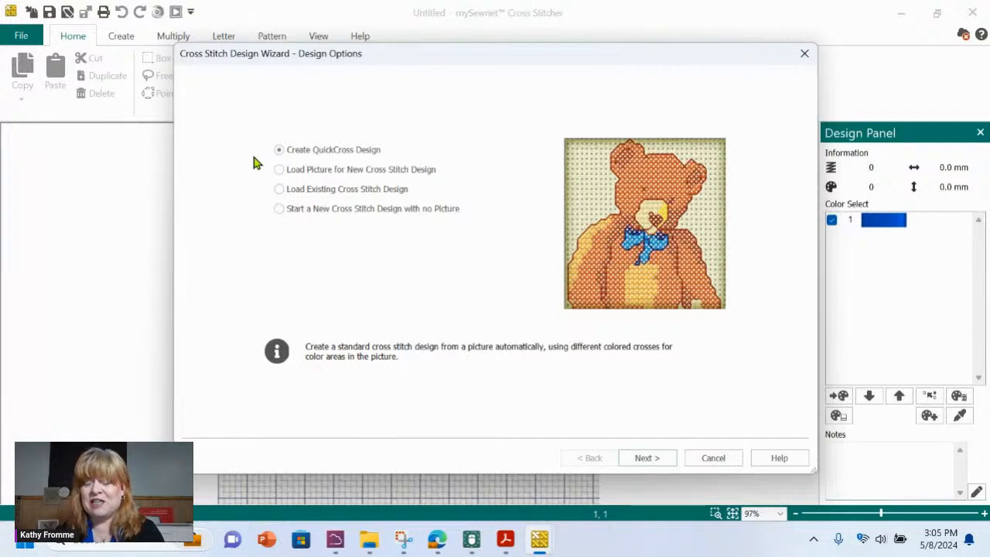
{"action": "left_click", "coordinate": [341, 211]}
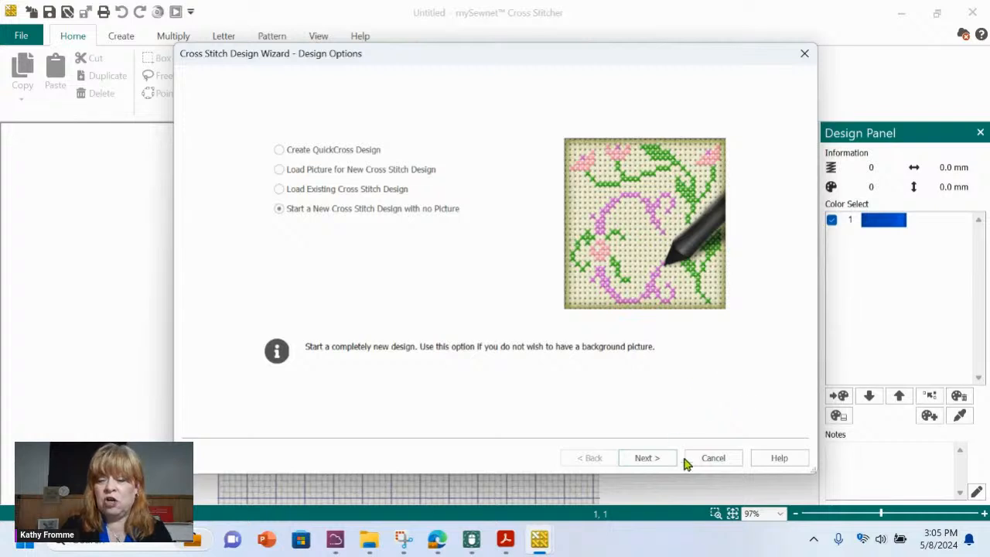
{"action": "left_click", "coordinate": [648, 458]}
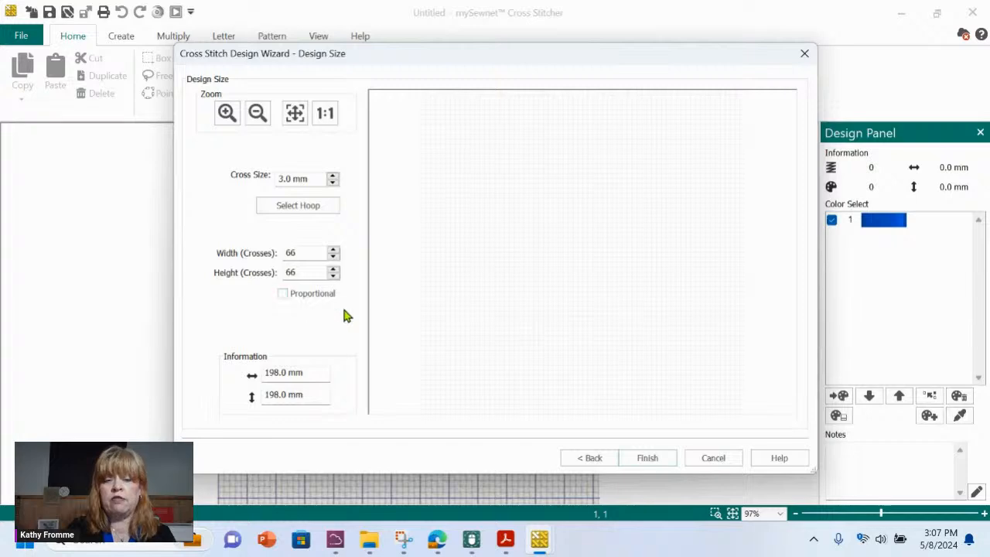
- Size the design for the 260mm x 260mm - Universal Square Hoop 5 and finish the design wizard
{"action": "left_click", "coordinate": [308, 205]}
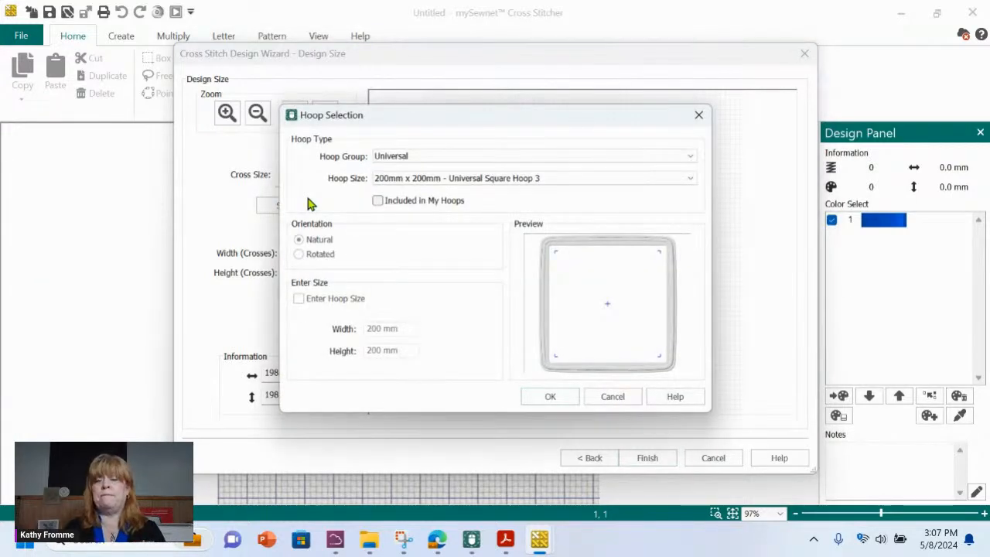
{"action": "left_click", "coordinate": [696, 161]}
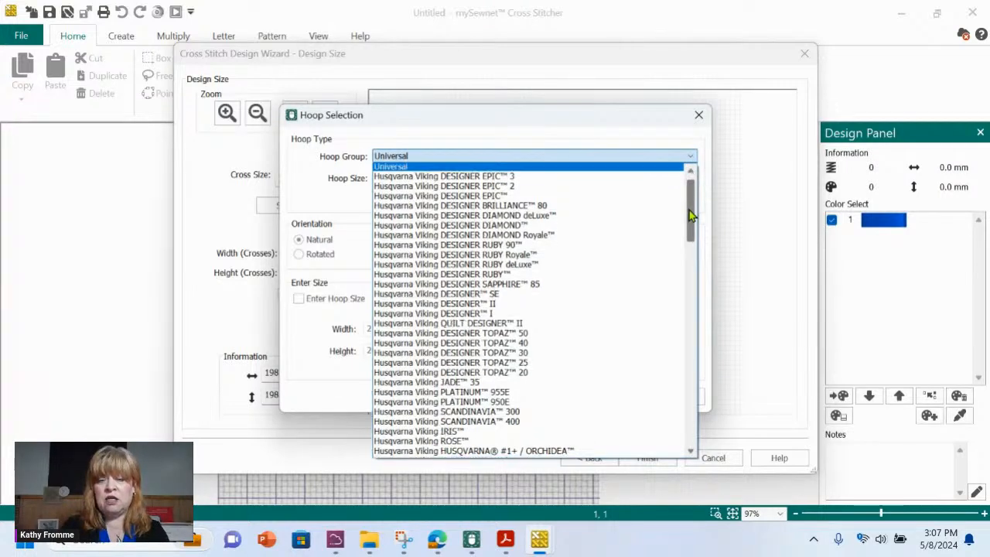
{"action": "left_click_drag", "start_coordinate": [691, 210], "coordinate": [693, 172]}
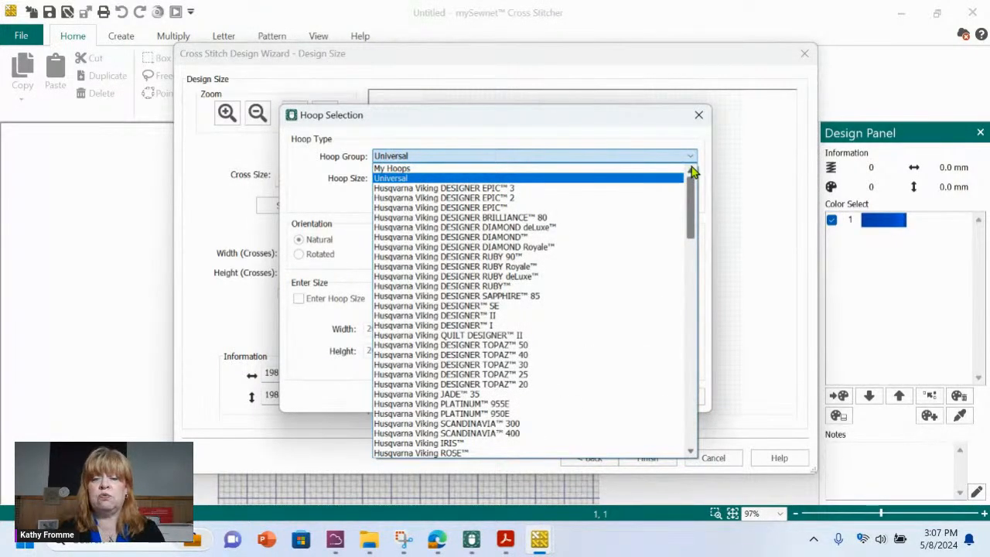
{"action": "left_click", "coordinate": [692, 158]}
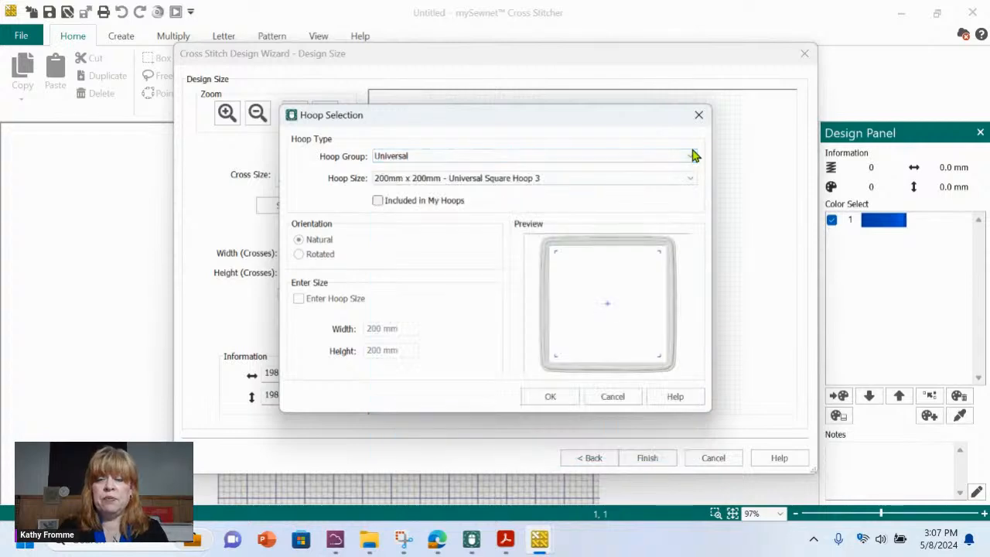
{"action": "left_click", "coordinate": [693, 158]}
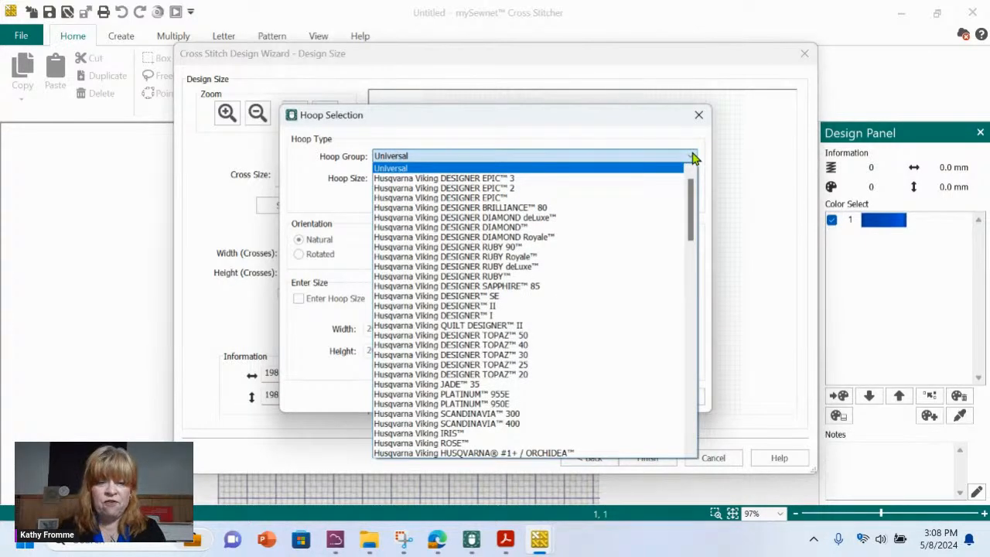
{"action": "left_click", "coordinate": [692, 158]}
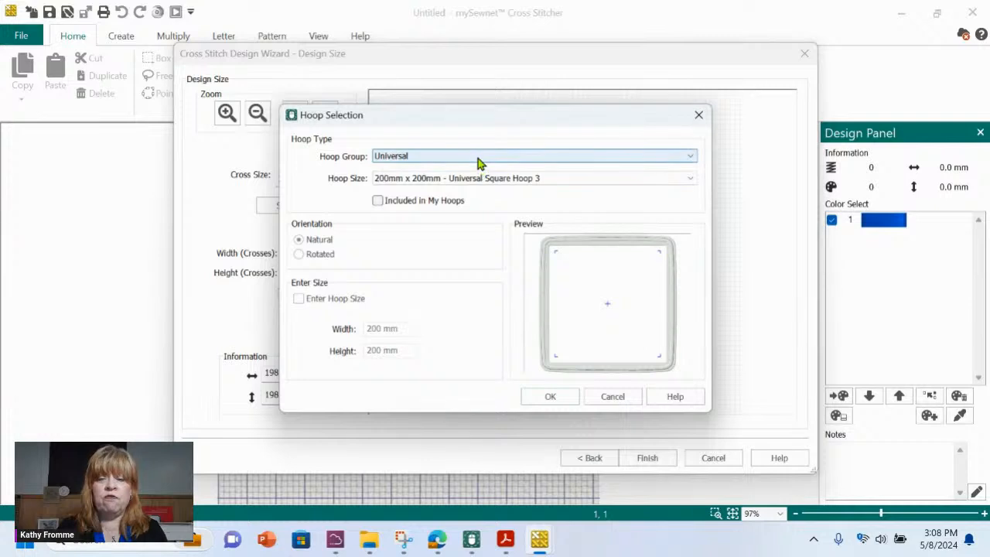
{"action": "left_click", "coordinate": [691, 180]}
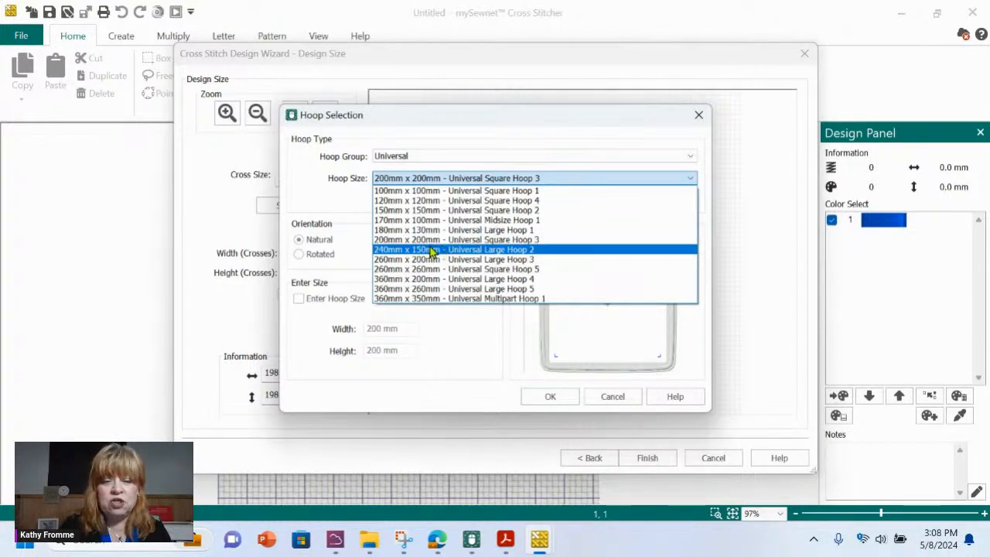
{"action": "left_click", "coordinate": [420, 277]}
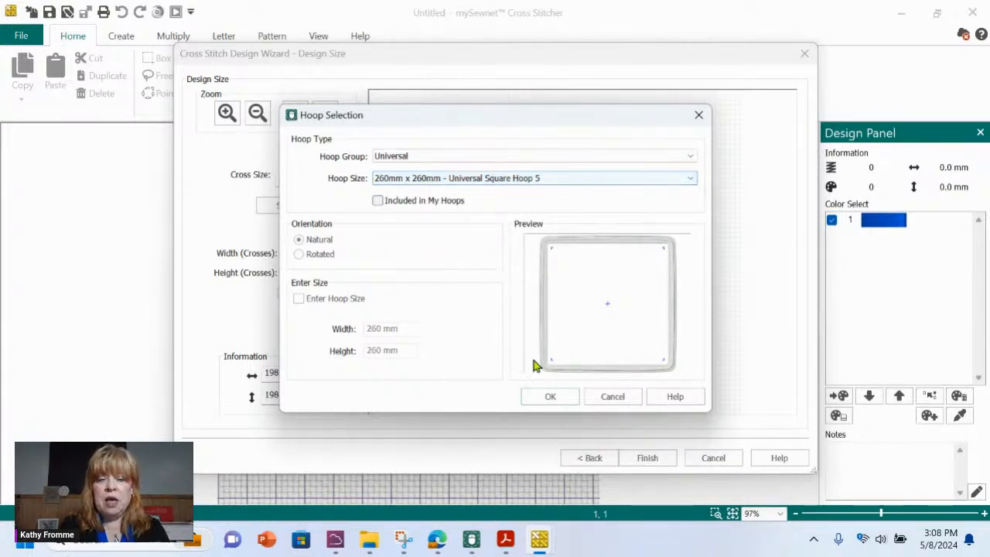
{"action": "left_click", "coordinate": [548, 398]}
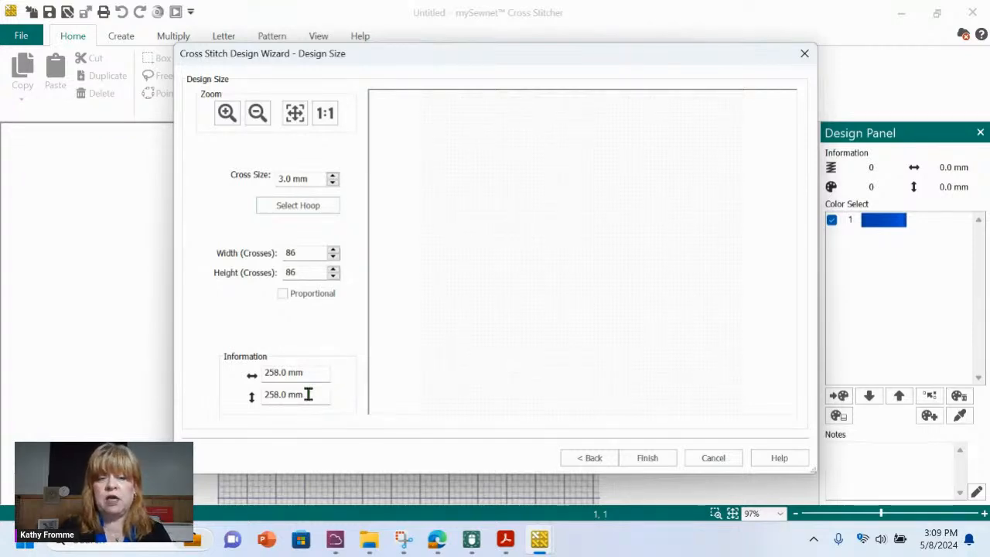
{"action": "left_click", "coordinate": [650, 458]}
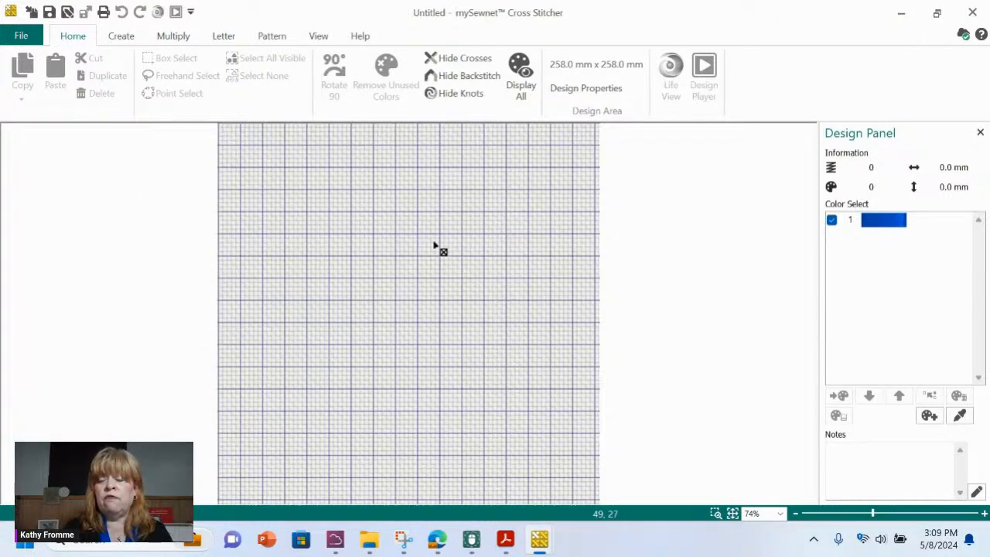
- Try the different background grid spacings and set the grid to a line every 10 crosses
{"action": "left_click", "coordinate": [318, 36]}
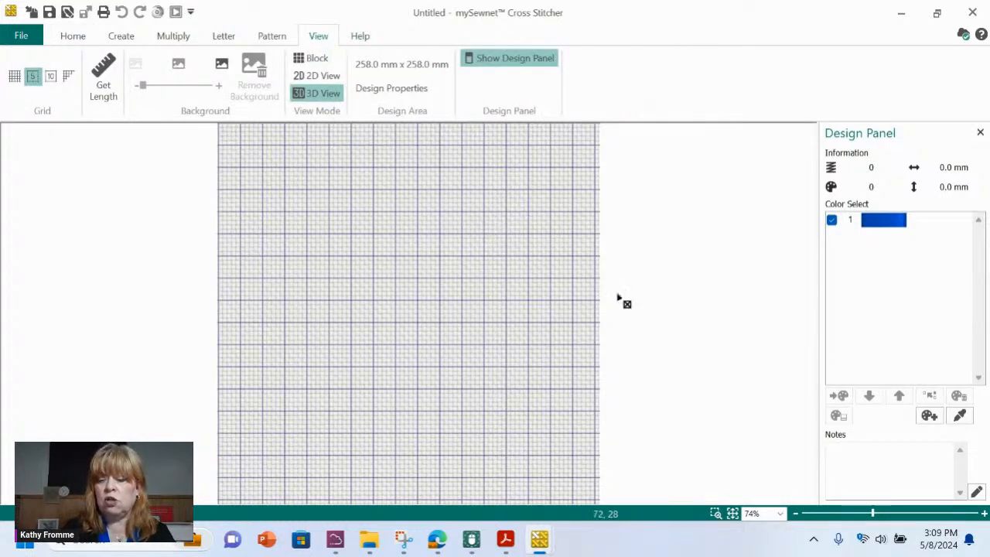
{"action": "left_click", "coordinate": [715, 514]}
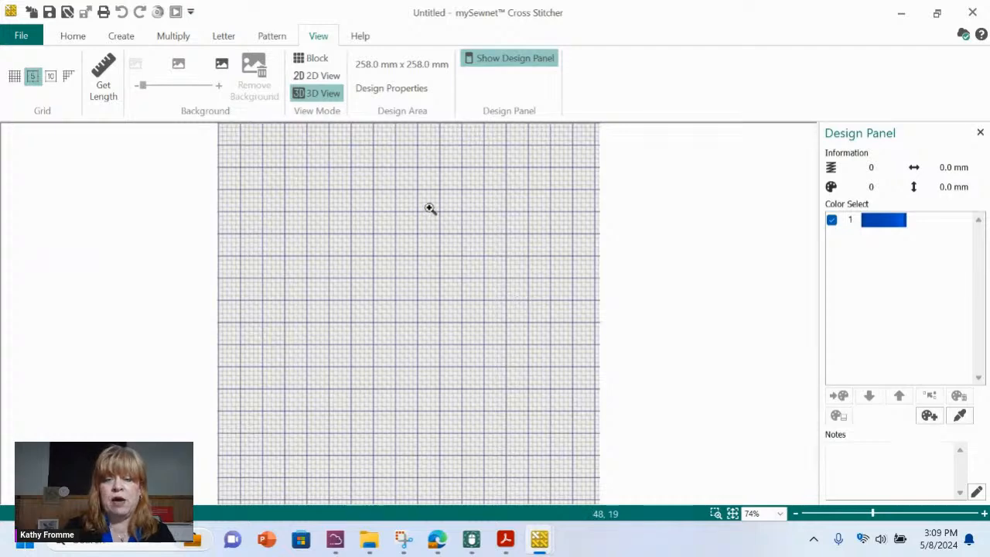
{"action": "left_click_drag", "start_coordinate": [428, 208], "coordinate": [631, 416]}
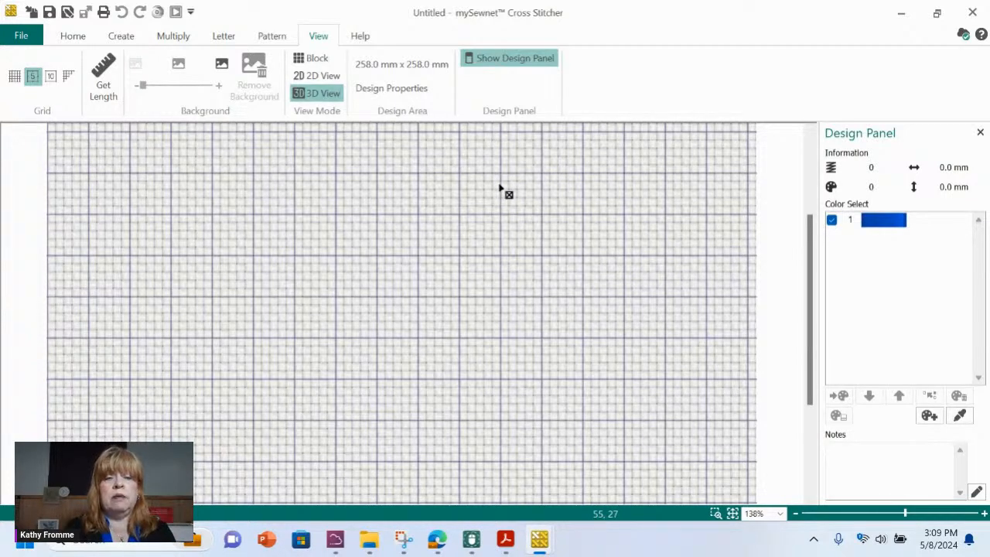
{"action": "left_click", "coordinate": [51, 79]}
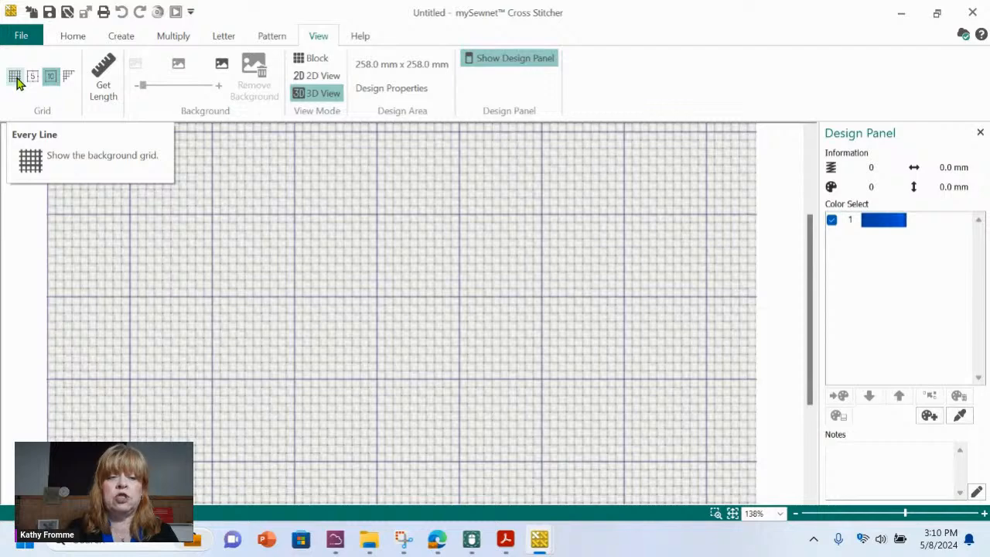
{"action": "left_click", "coordinate": [69, 78]}
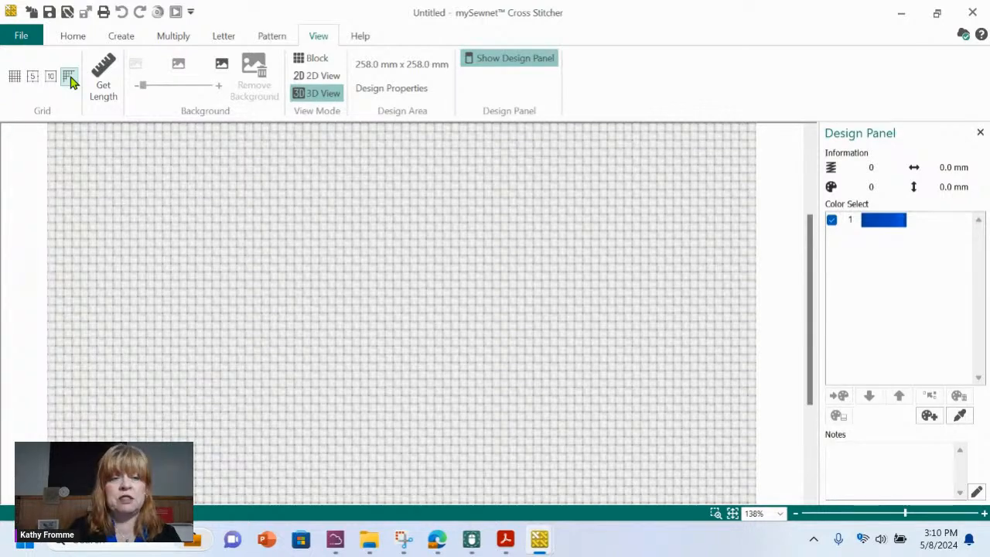
{"action": "left_click", "coordinate": [51, 76]}
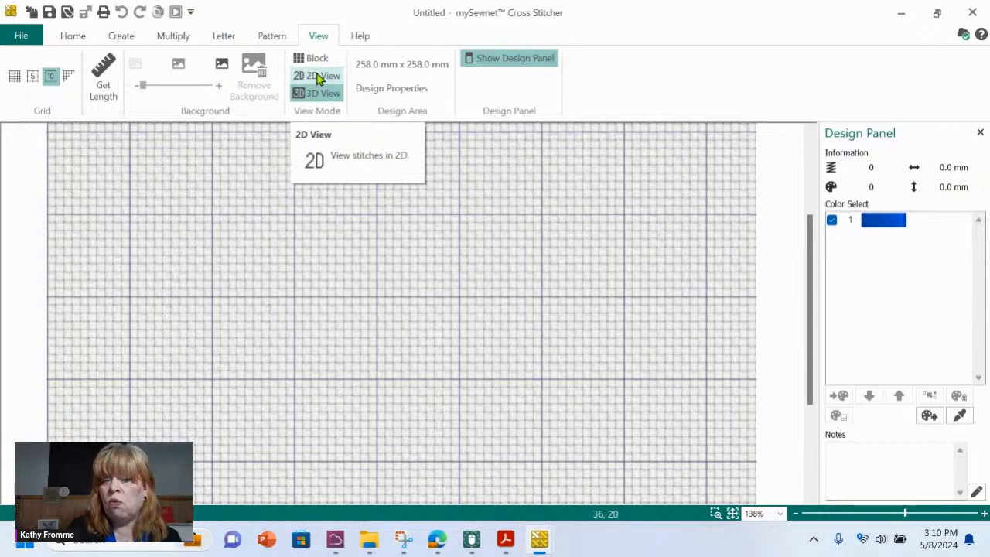
- Compare the 2D and Block view modes with the 3D view, ending in 3D with the whole design area shown
{"action": "left_click", "coordinate": [321, 82]}
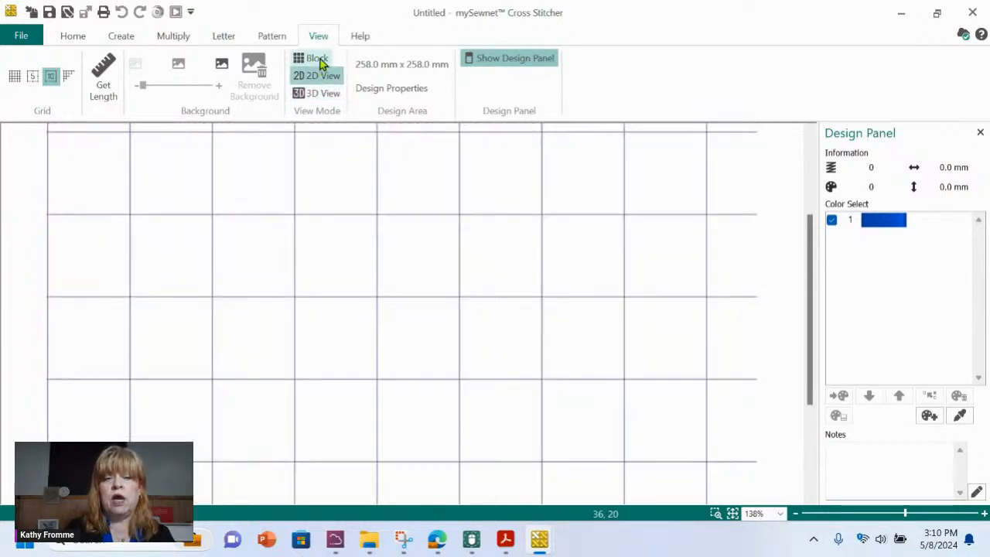
{"action": "left_click", "coordinate": [320, 61]}
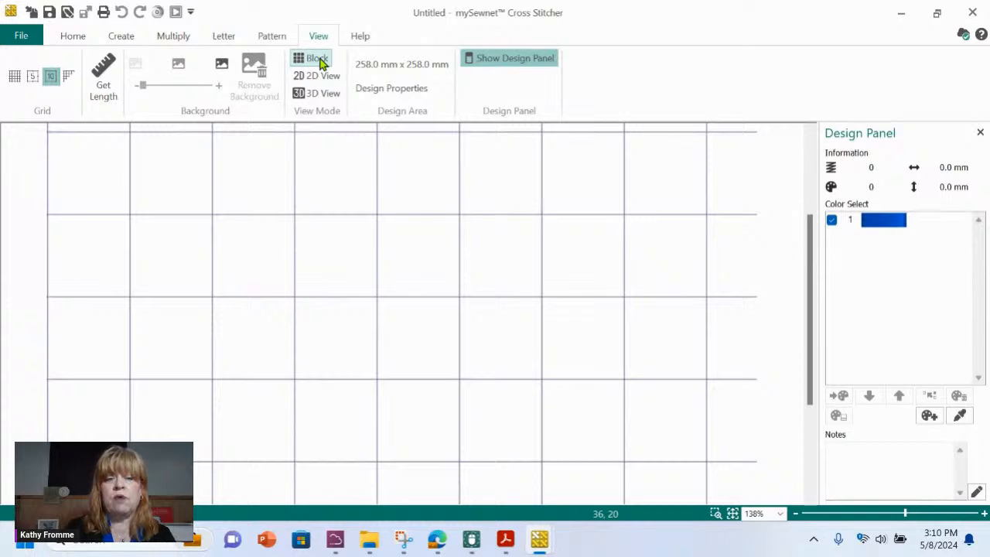
{"action": "left_click", "coordinate": [323, 94]}
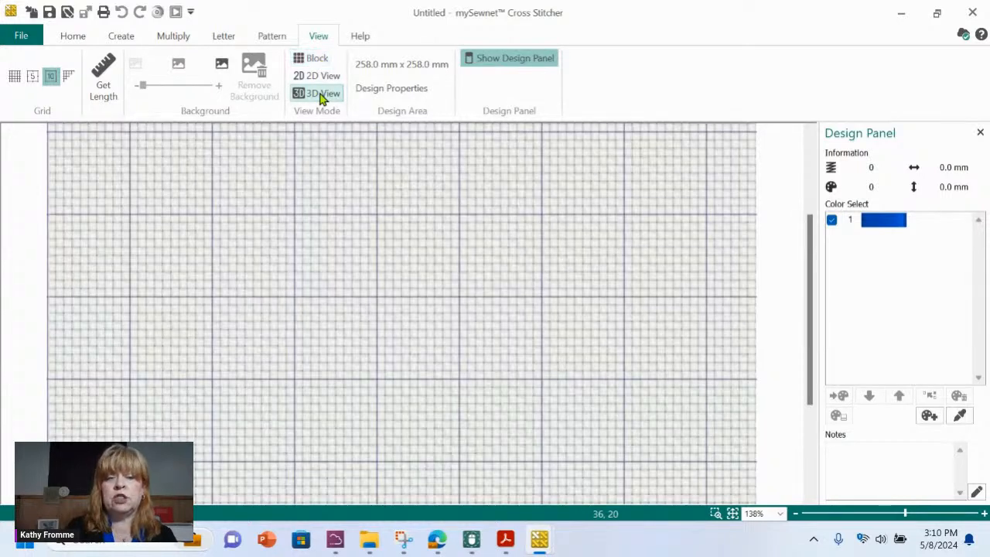
{"action": "left_click", "coordinate": [733, 515]}
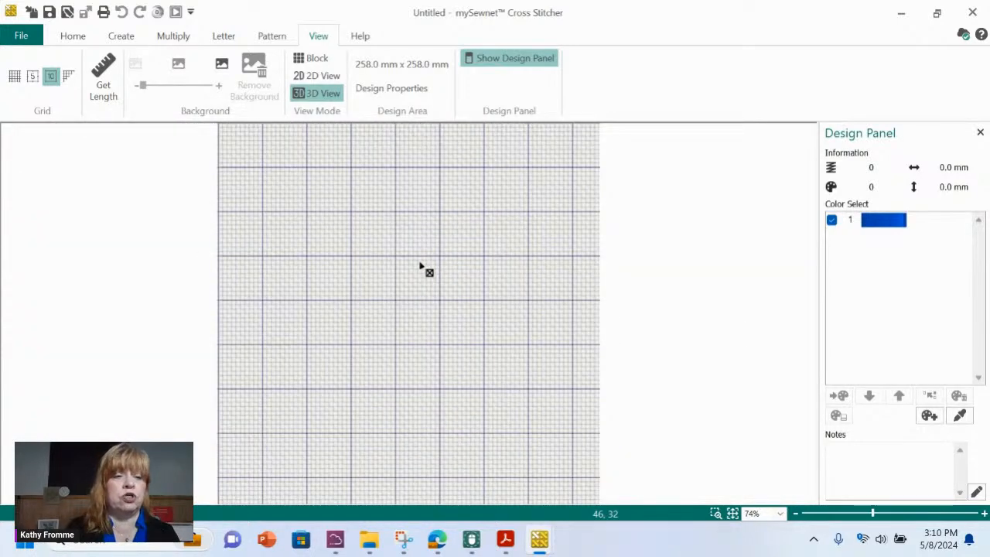
- Choose the five-pointed star outline from the shape gallery as the shape for creating cross stitches
{"action": "left_click", "coordinate": [121, 38]}
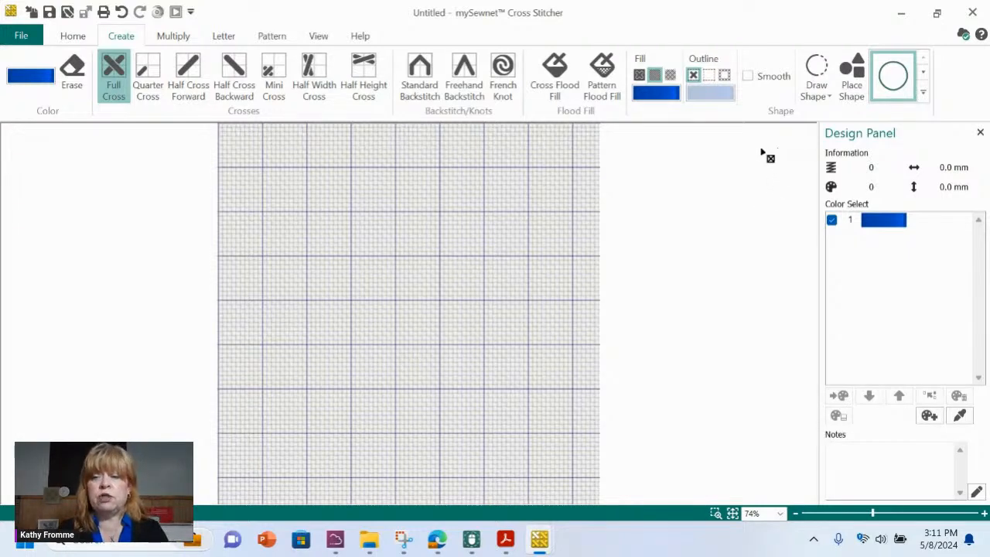
{"action": "left_click", "coordinate": [923, 72]}
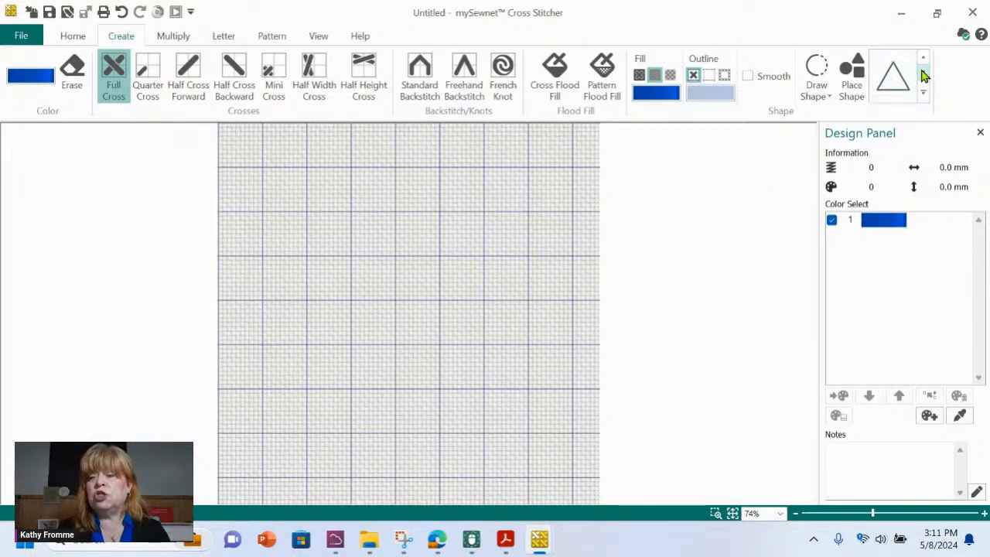
{"action": "left_click", "coordinate": [924, 93]}
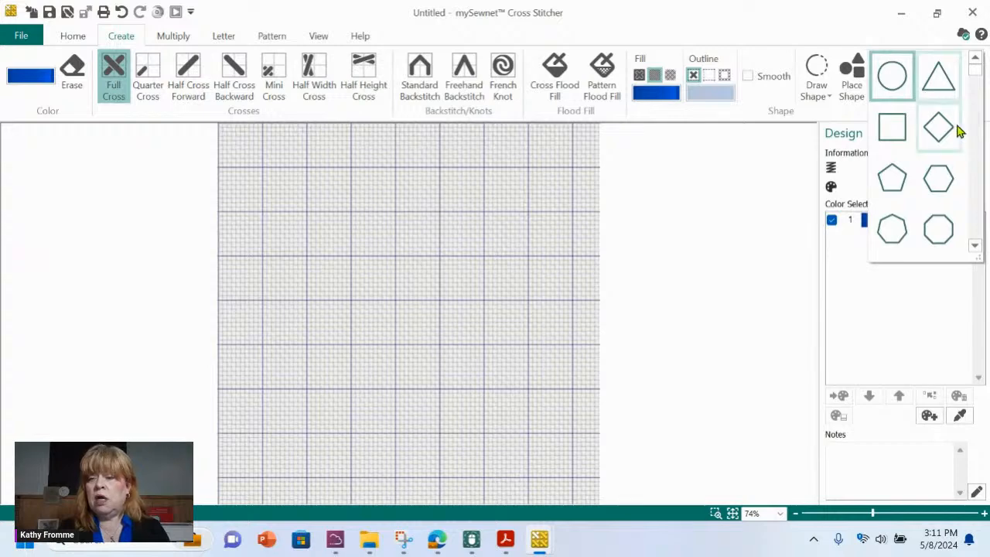
{"action": "left_click", "coordinate": [977, 246]}
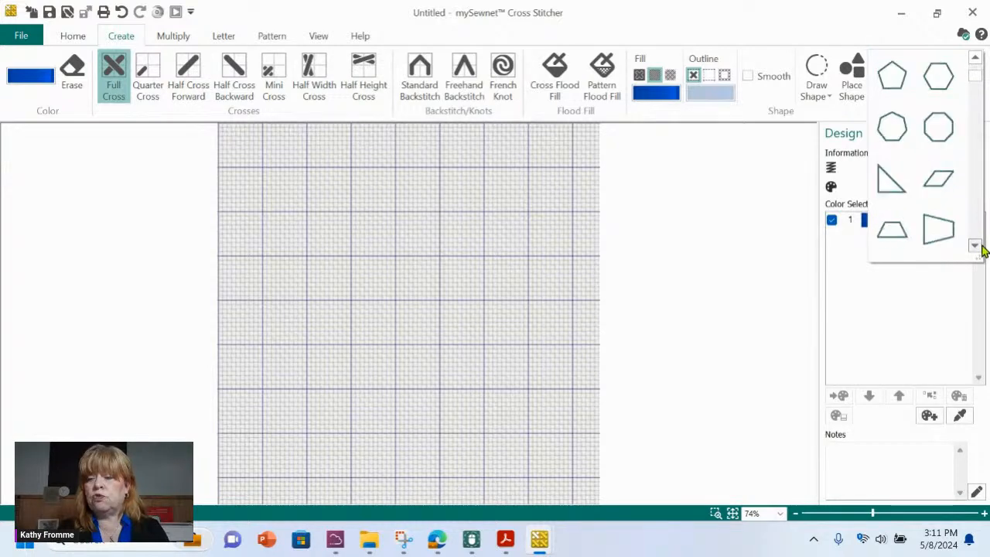
{"action": "left_click", "coordinate": [979, 246]}
{"action": "left_click", "coordinate": [976, 246]}
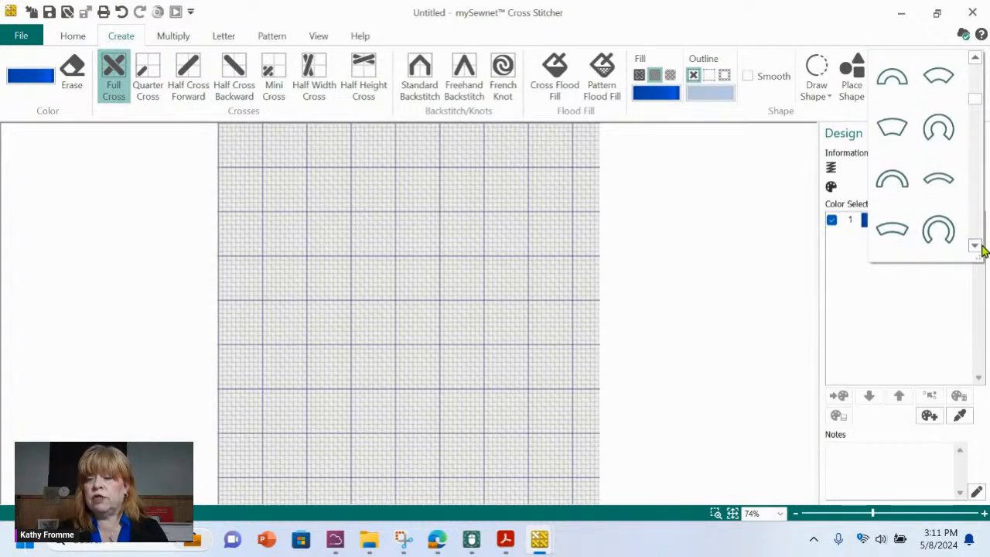
{"action": "left_click", "coordinate": [976, 246]}
{"action": "left_click", "coordinate": [976, 246]}
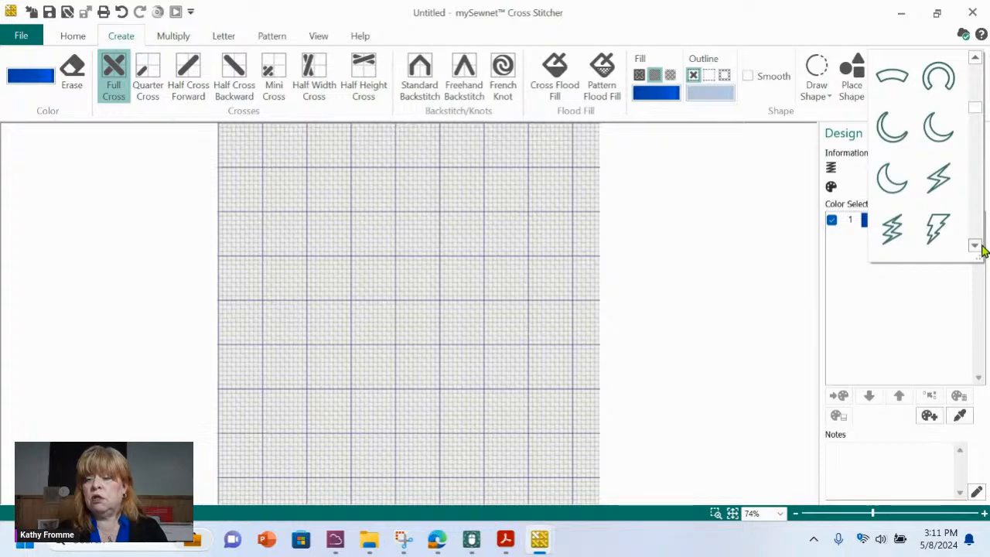
{"action": "left_click", "coordinate": [976, 246]}
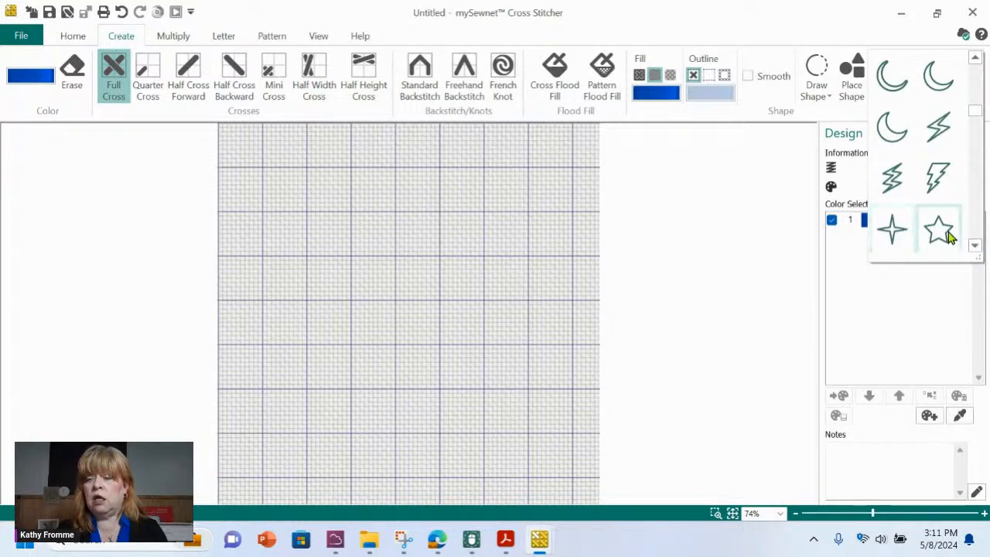
{"action": "left_click", "coordinate": [940, 233]}
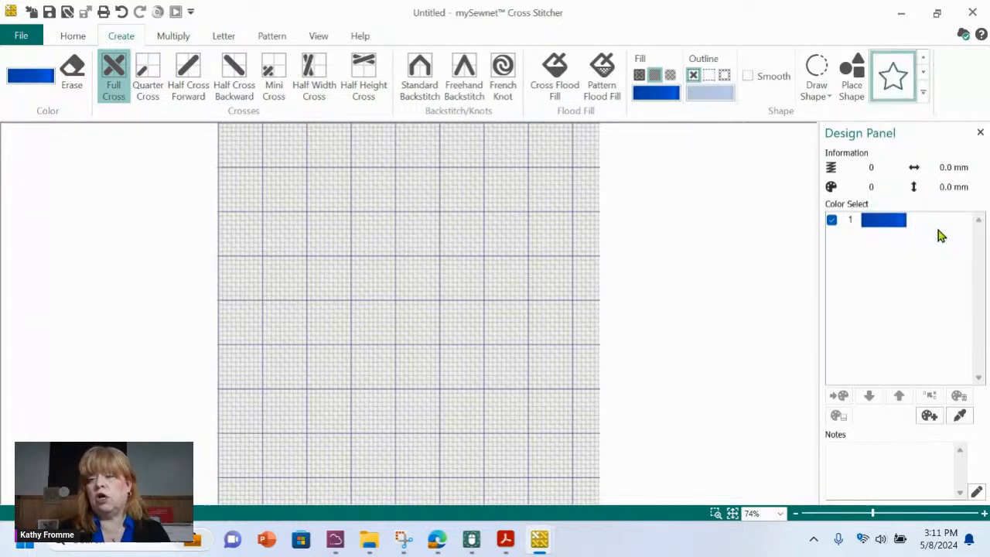
- Try placing the star near the canvas centre as a blue cross stitch shape enlarged to about 123 x 117 mm, and undo it
{"action": "left_click", "coordinate": [852, 72]}
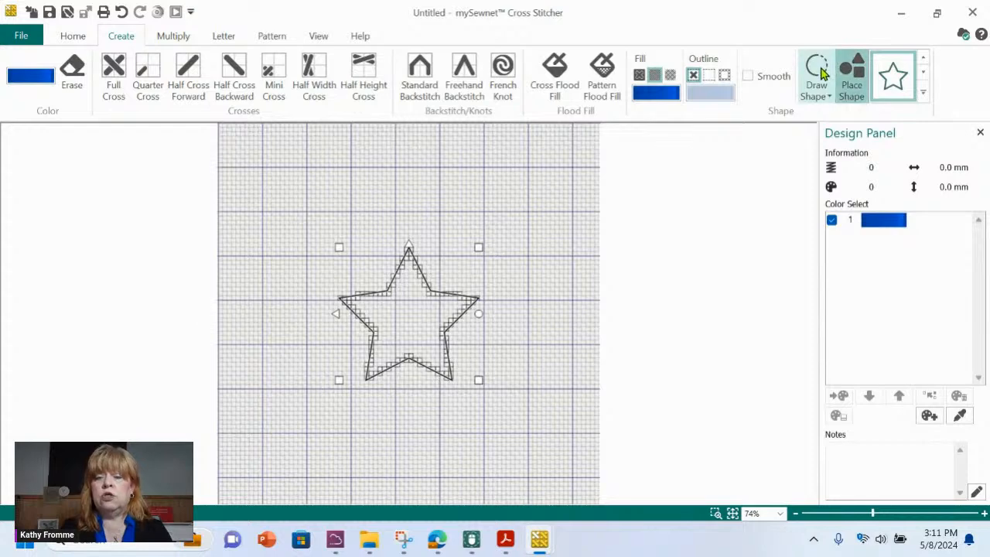
{"action": "left_click_drag", "start_coordinate": [479, 244], "coordinate": [513, 219]}
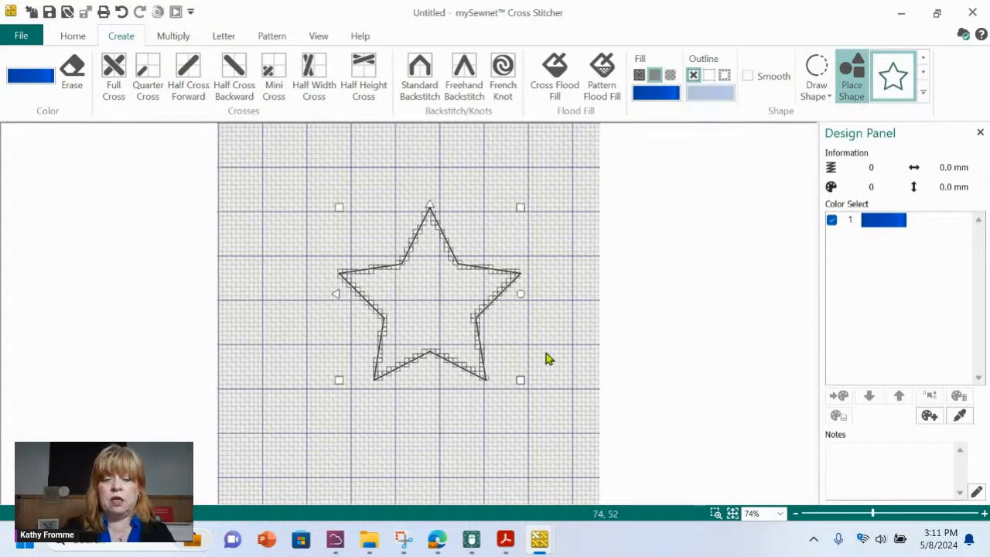
{"action": "left_click", "coordinate": [418, 311]}
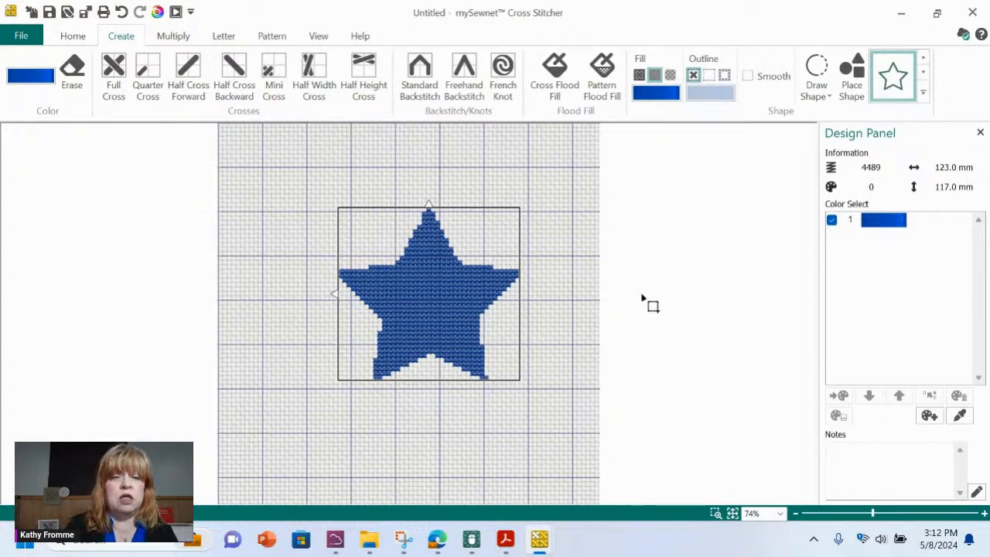
{"action": "left_click", "coordinate": [122, 12]}
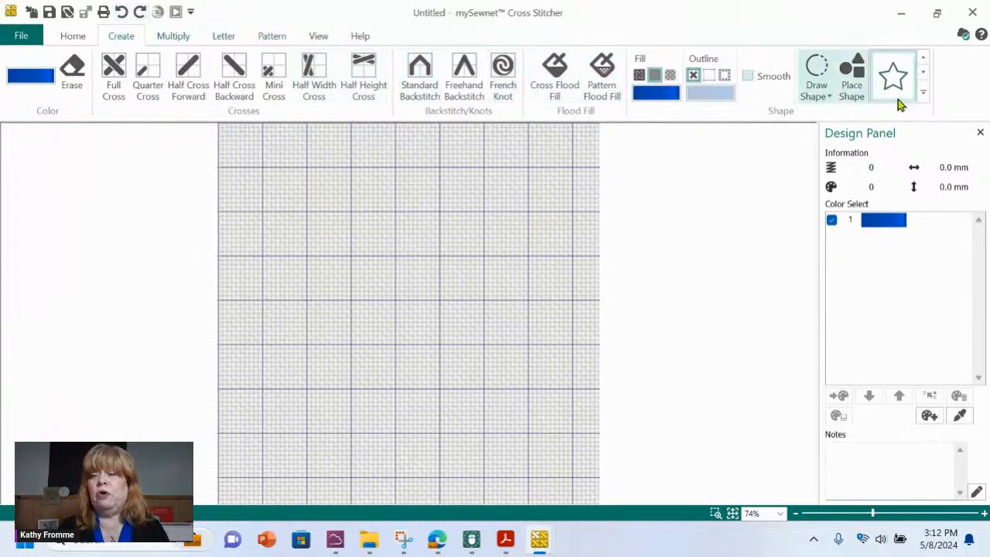
- Choose the rounded square outline from the shape gallery and mark out a large square area on the canvas
{"action": "left_click", "coordinate": [923, 92]}
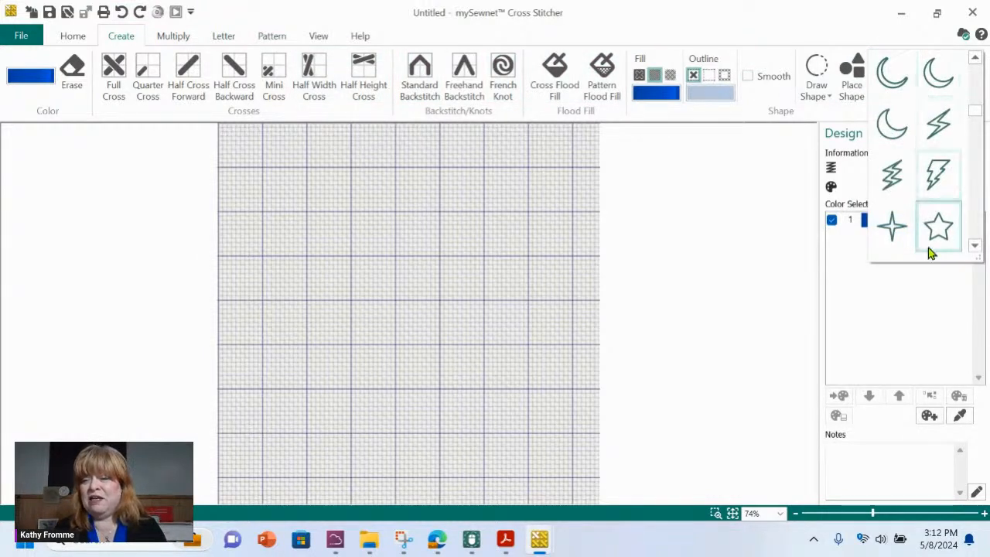
{"action": "left_click", "coordinate": [974, 246]}
{"action": "left_click", "coordinate": [975, 246]}
{"action": "left_click", "coordinate": [975, 246]}
{"action": "left_click", "coordinate": [974, 246]}
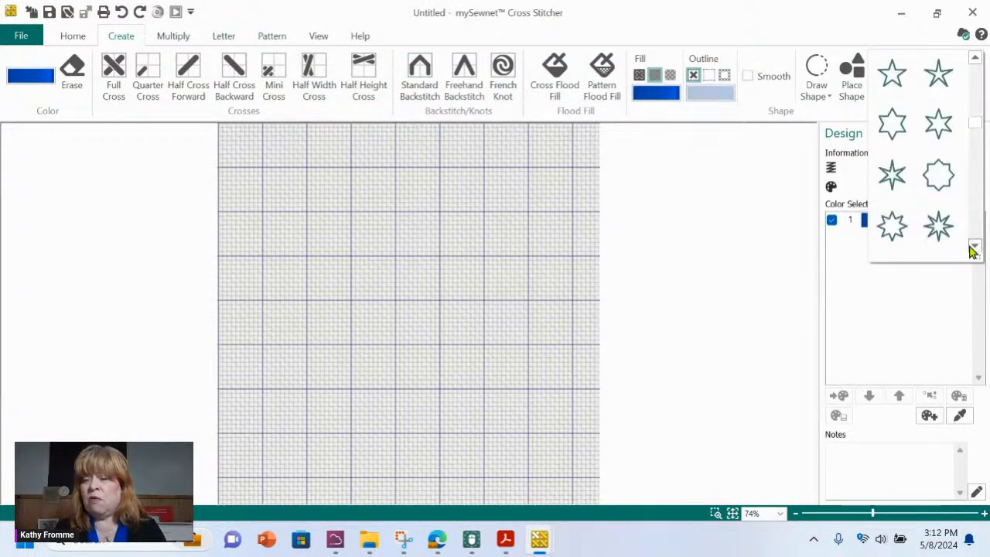
{"action": "left_click", "coordinate": [974, 248]}
{"action": "left_click", "coordinate": [974, 247]}
{"action": "left_click", "coordinate": [973, 247]}
{"action": "left_click", "coordinate": [973, 247]}
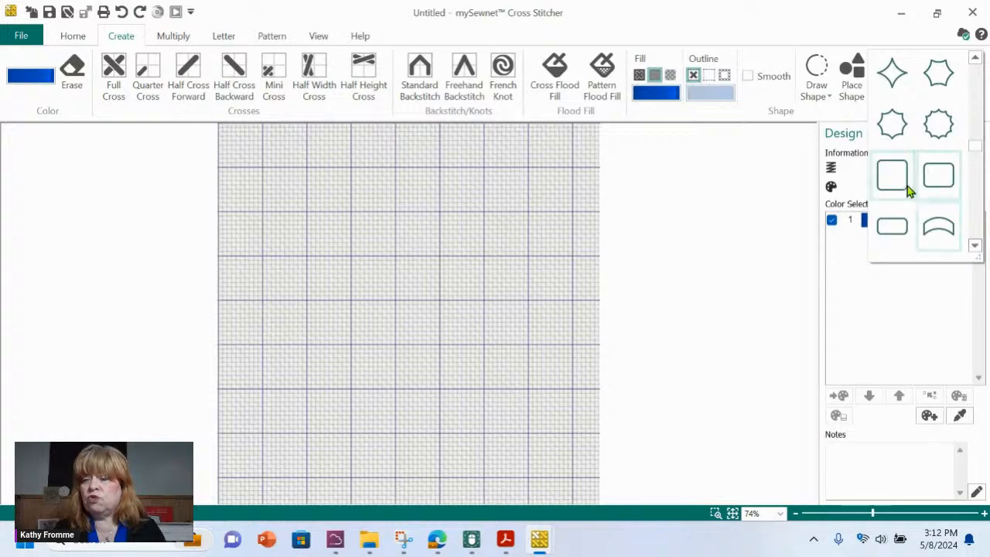
{"action": "left_click", "coordinate": [889, 176]}
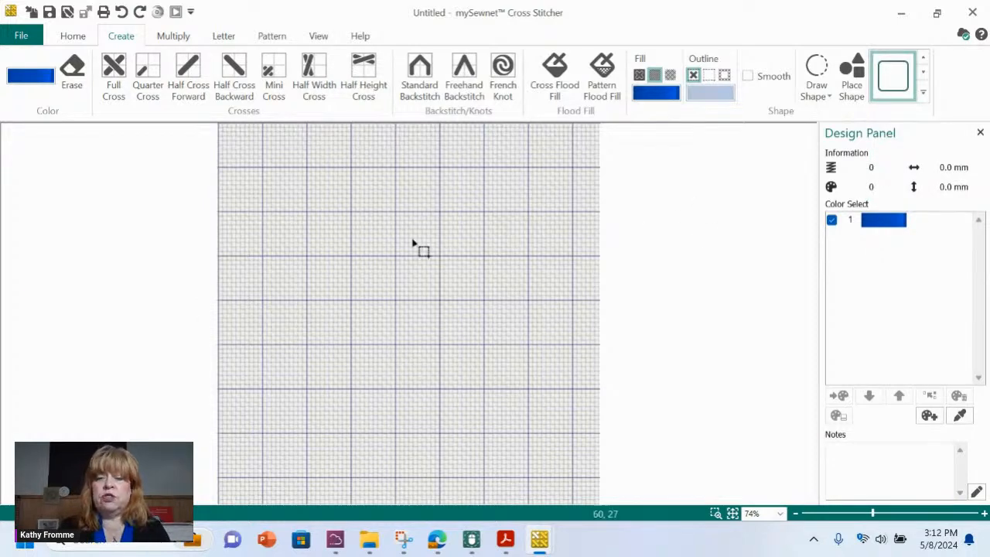
{"action": "left_click_drag", "start_coordinate": [466, 335], "coordinate": [509, 393]}
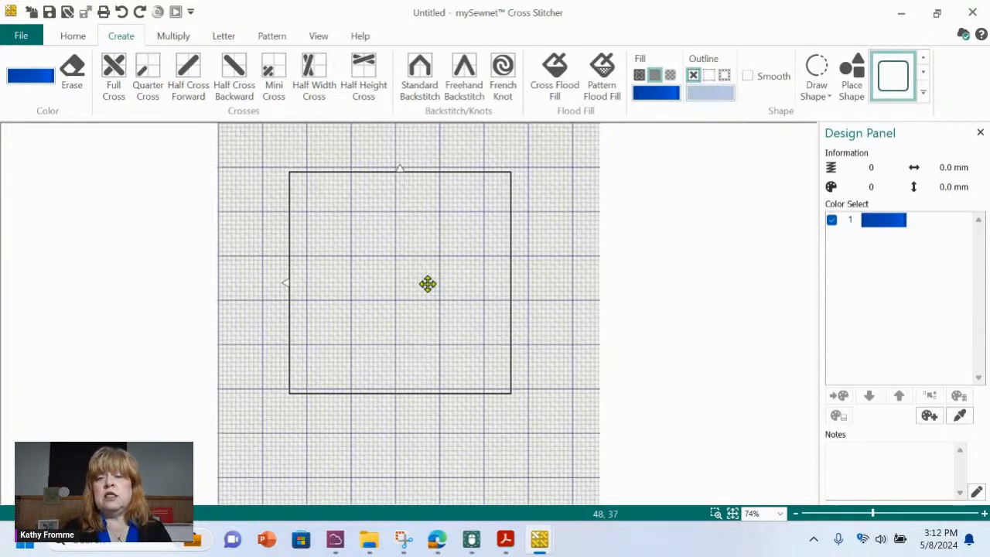
- Add the Robison-Anton Rayon 40 thread 2502 Memphis Belle as the shape fill colour
{"action": "left_click", "coordinate": [653, 101]}
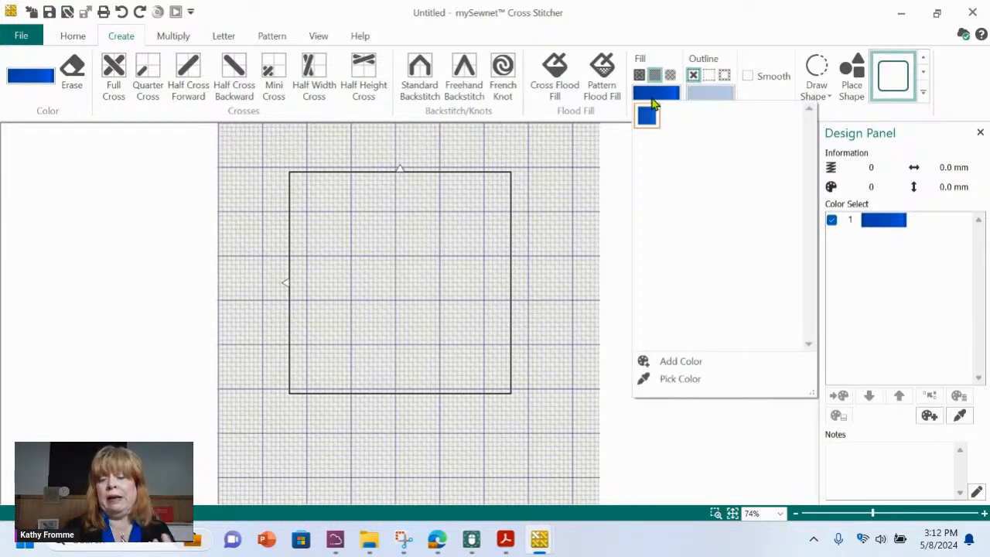
{"action": "left_click", "coordinate": [690, 363]}
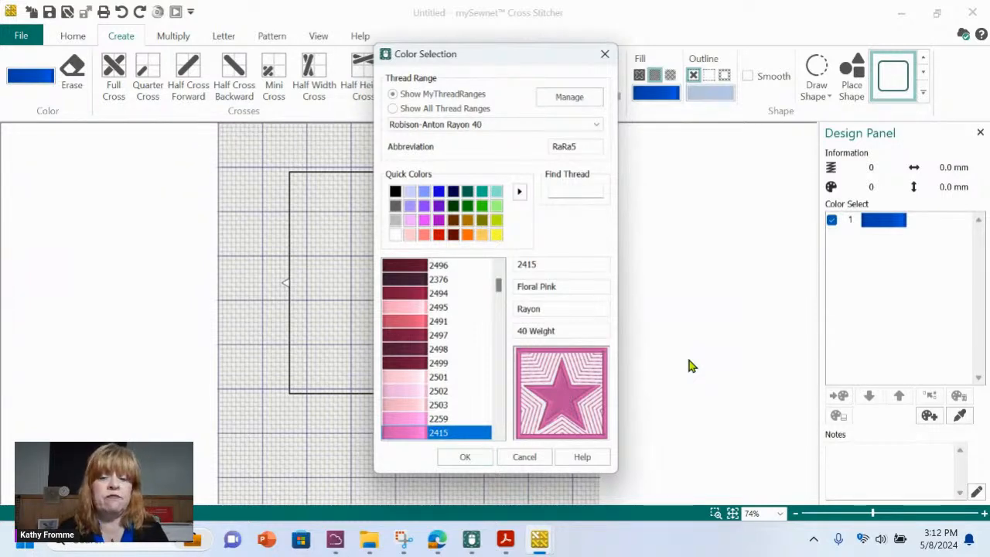
{"action": "left_click", "coordinate": [425, 194]}
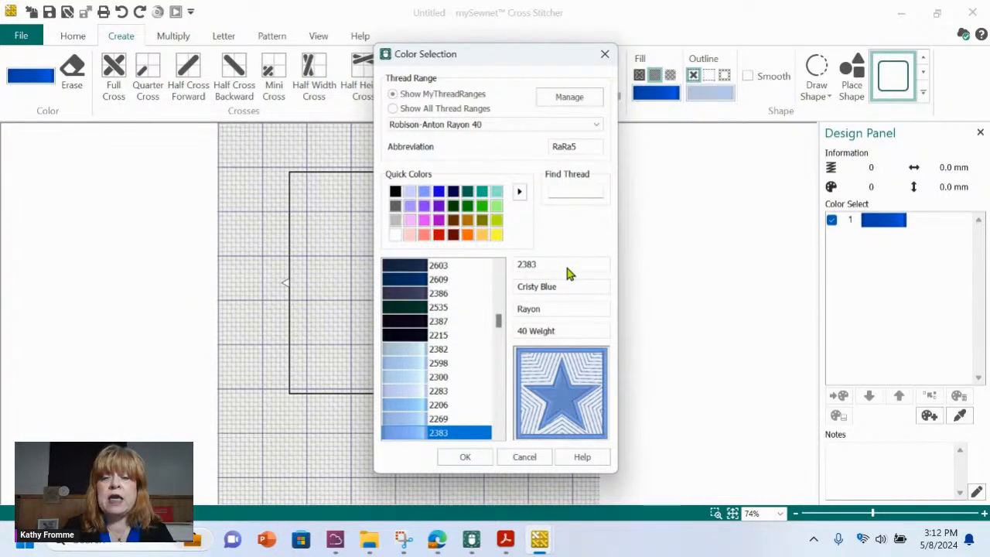
{"action": "left_click", "coordinate": [576, 185]}
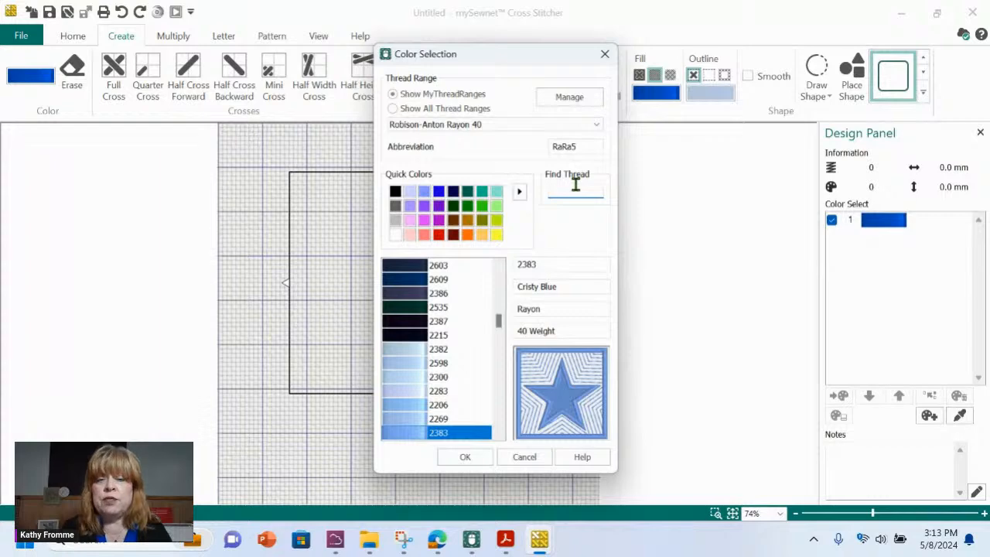
{"action": "left_click", "coordinate": [600, 125]}
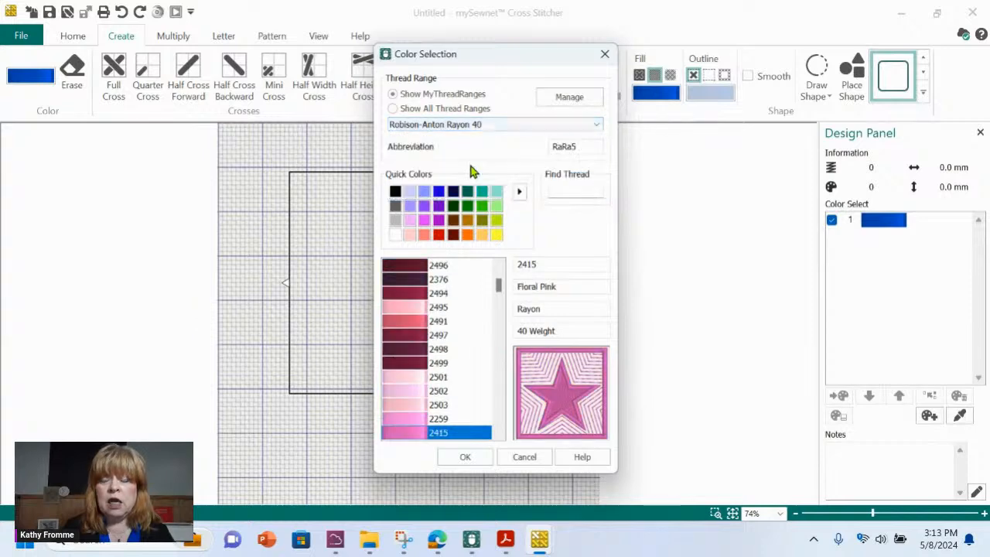
{"action": "left_click", "coordinate": [473, 169]}
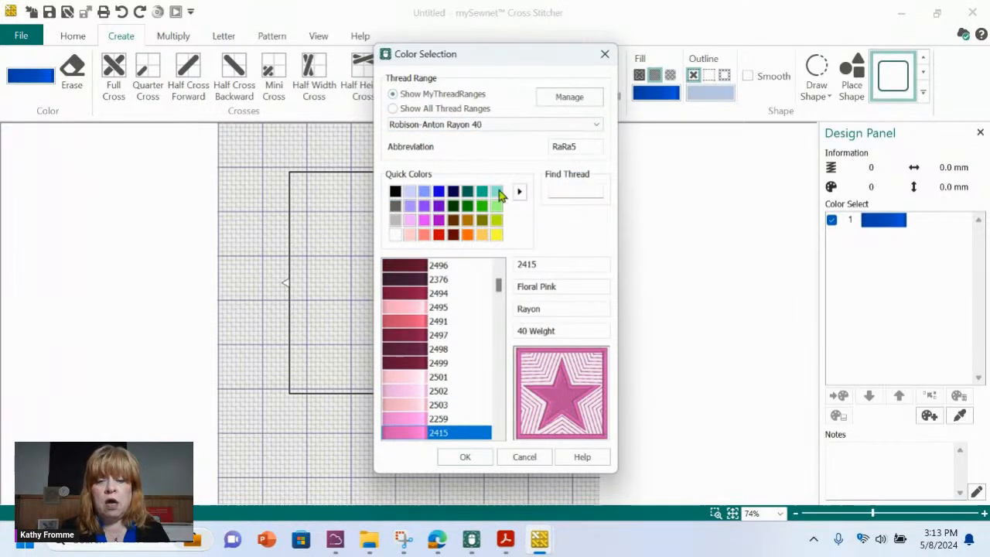
{"action": "left_click", "coordinate": [416, 310]}
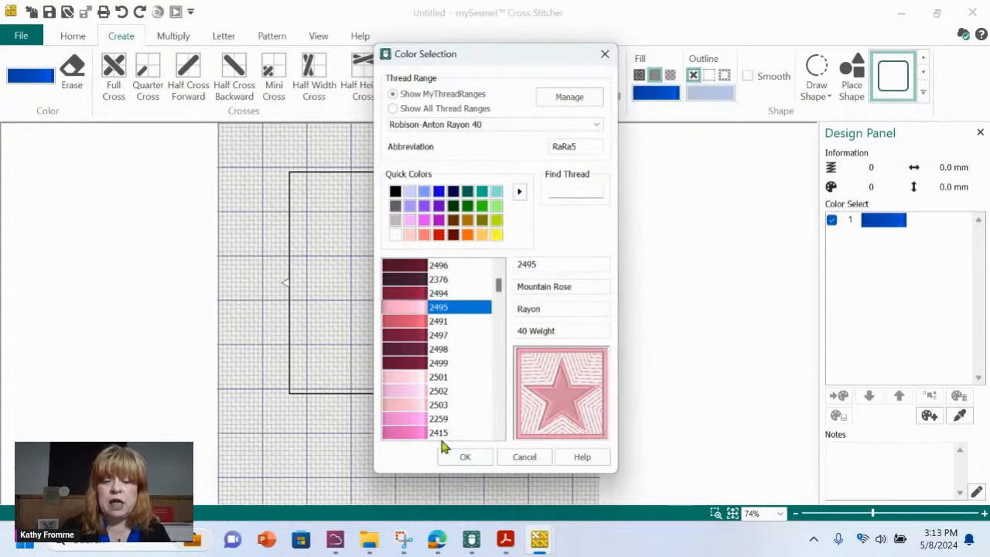
{"action": "left_click", "coordinate": [418, 395]}
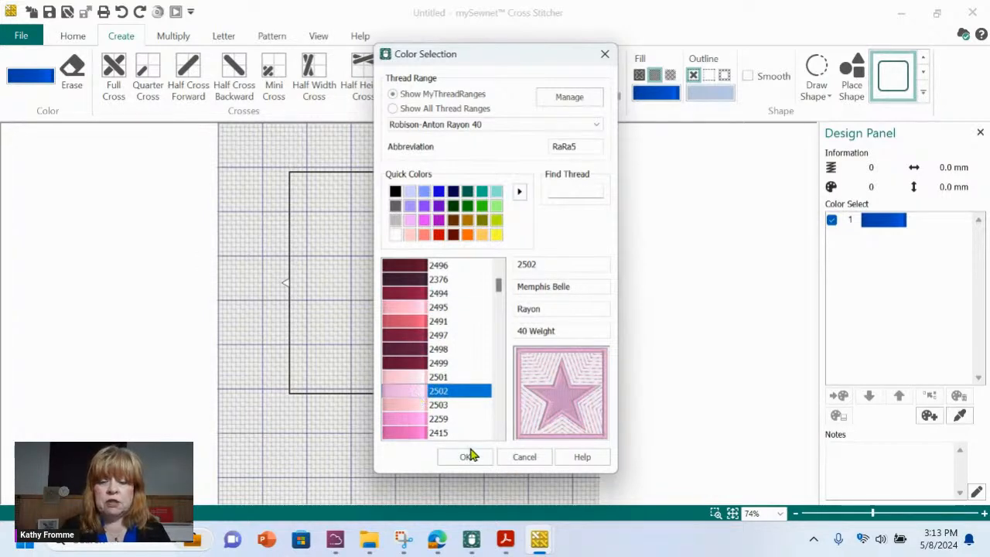
{"action": "left_click", "coordinate": [471, 539]}
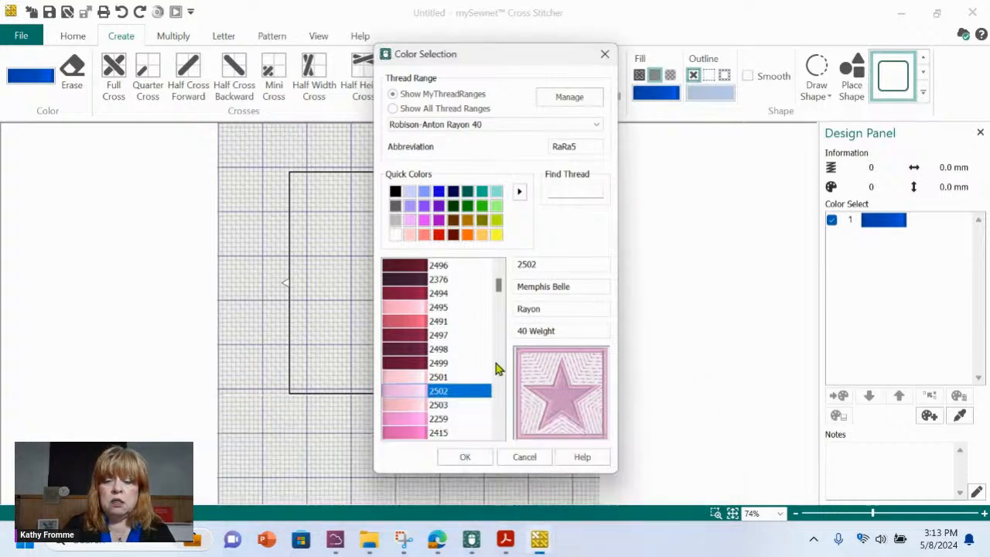
{"action": "left_click", "coordinate": [472, 457]}
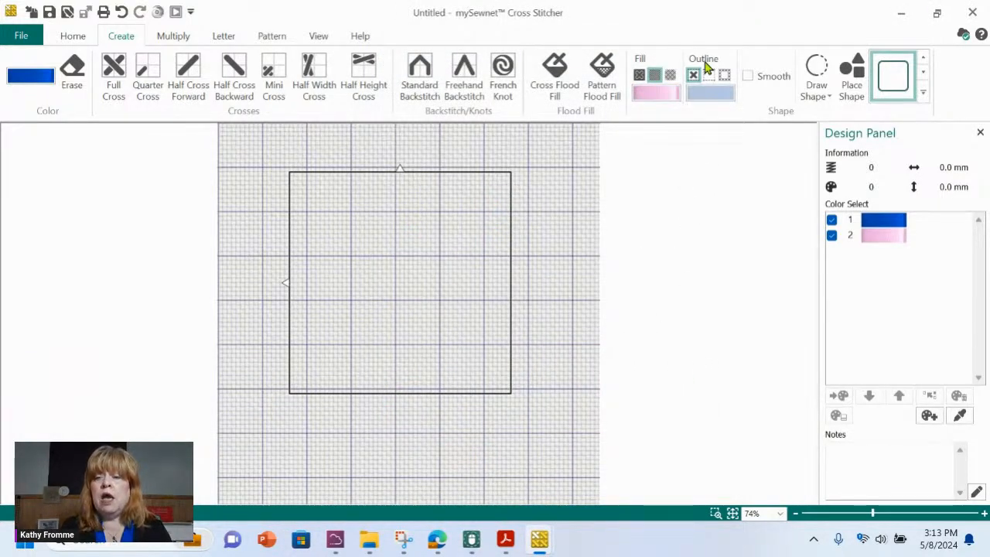
- Try a Cross Flood Fill in blue on the canvas outside any shape, and undo it
{"action": "left_click", "coordinate": [654, 77]}
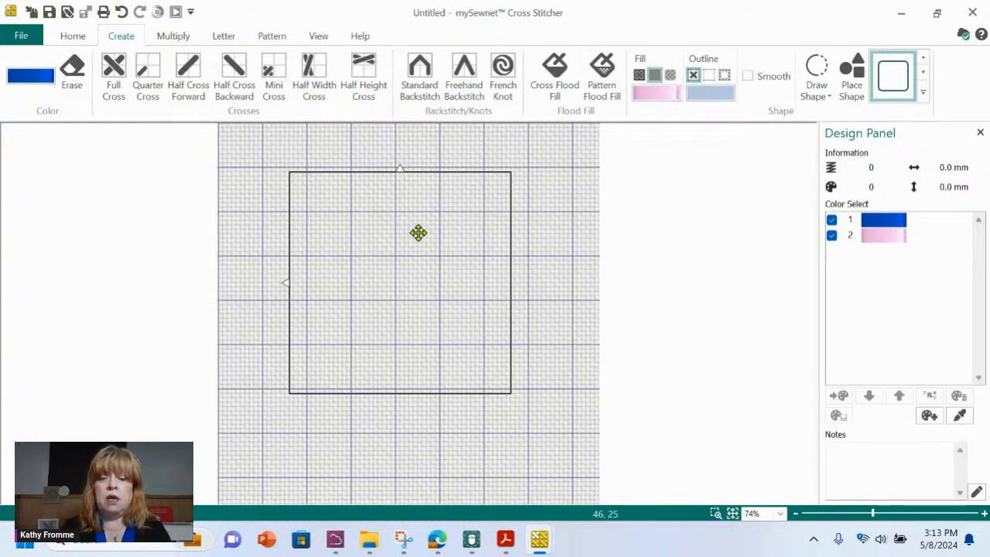
{"action": "left_click", "coordinate": [554, 70]}
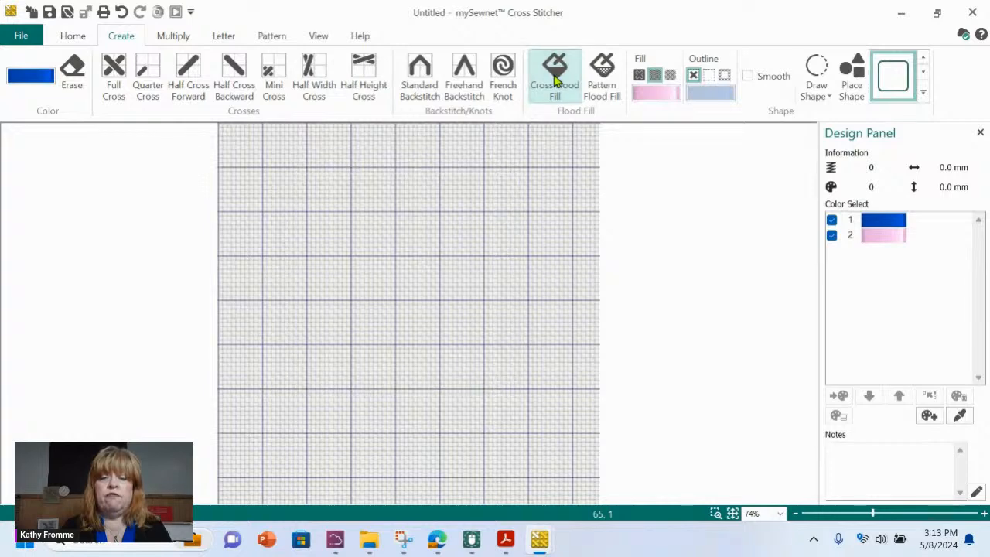
{"action": "left_click", "coordinate": [393, 256]}
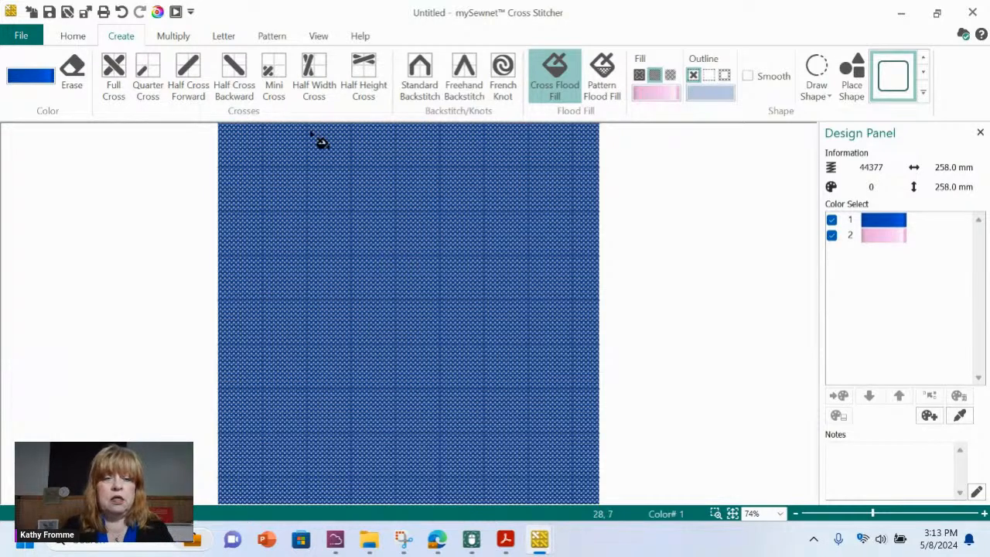
{"action": "left_click", "coordinate": [121, 11]}
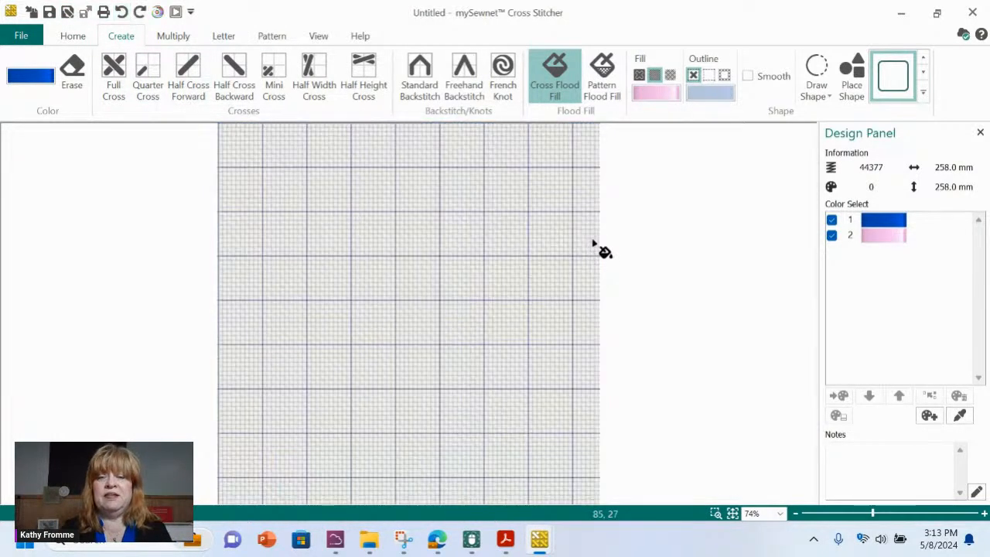
- Try the rounded square as a 90 x 90 mm pink cross stitch shape, moved toward the canvas's upper left, and delete it
{"action": "left_click", "coordinate": [826, 98]}
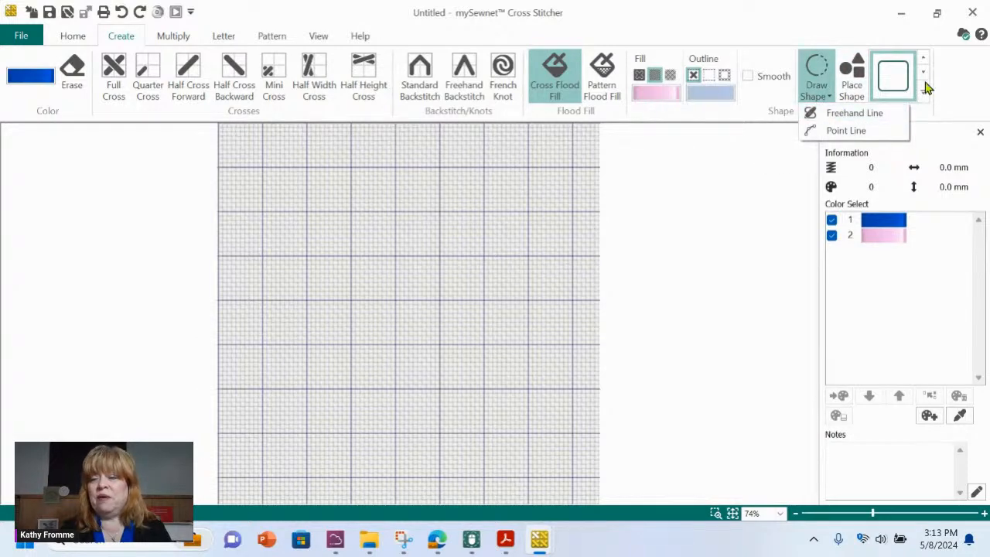
{"action": "left_click", "coordinate": [851, 78]}
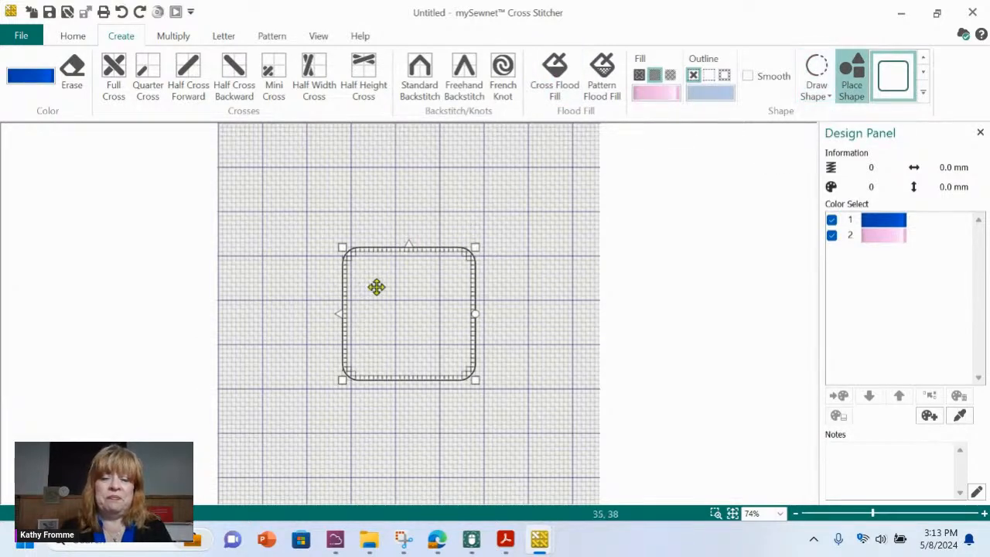
{"action": "left_click", "coordinate": [500, 276]}
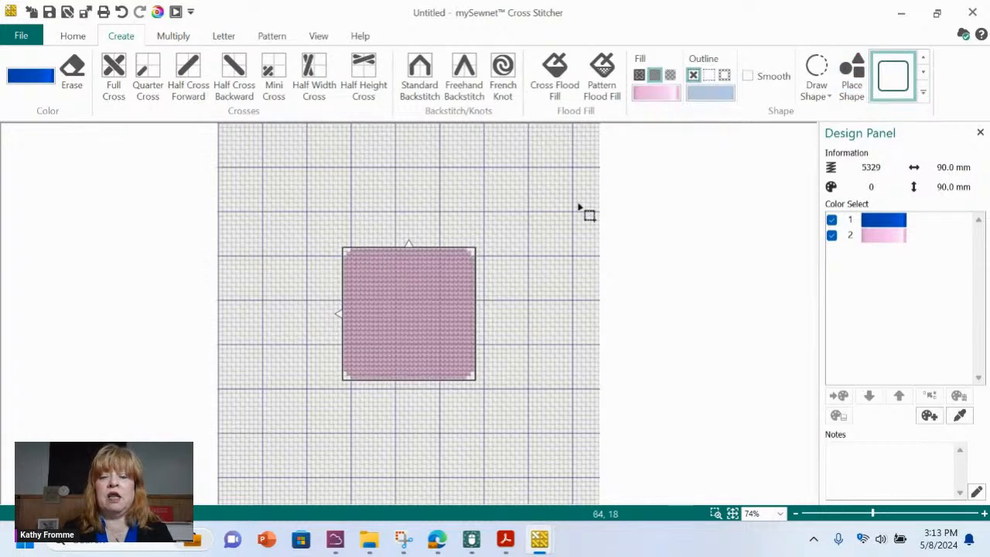
{"action": "left_click_drag", "start_coordinate": [400, 311], "coordinate": [358, 229]}
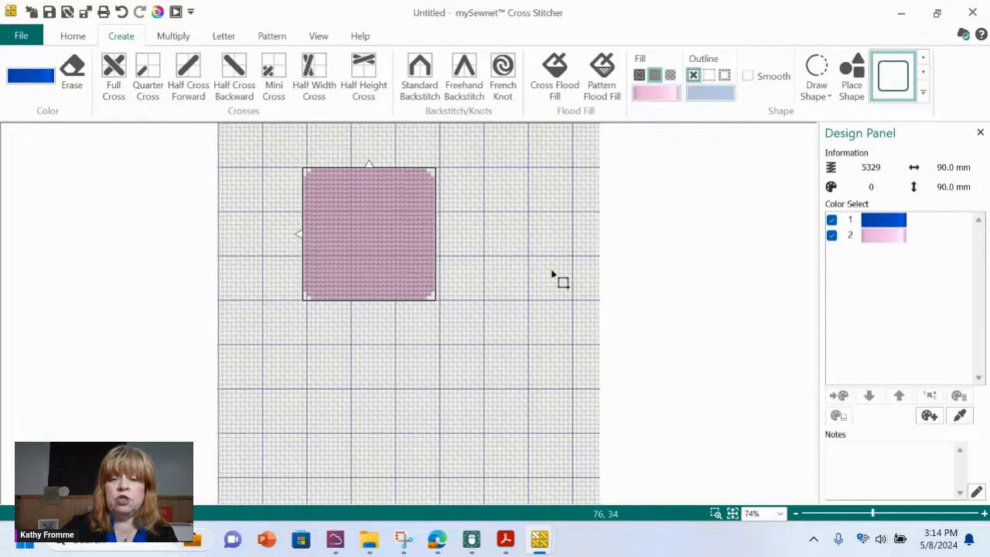
{"action": "key", "text": "Delete"}
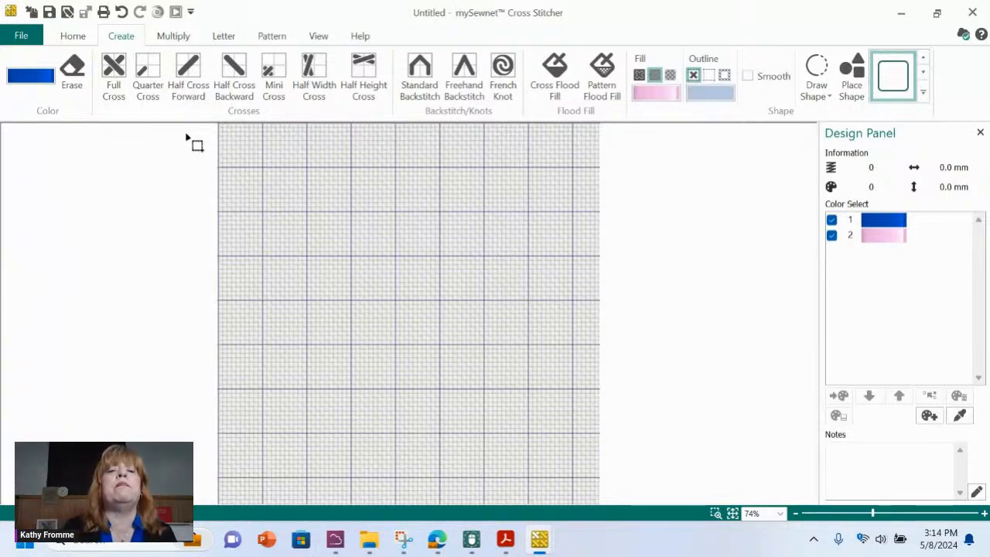
- Look through the fixed cross stitch fonts, trying Bettina Cross UC 15, and set the lettering font to Old Eng Cross 15
{"action": "left_click", "coordinate": [222, 37]}
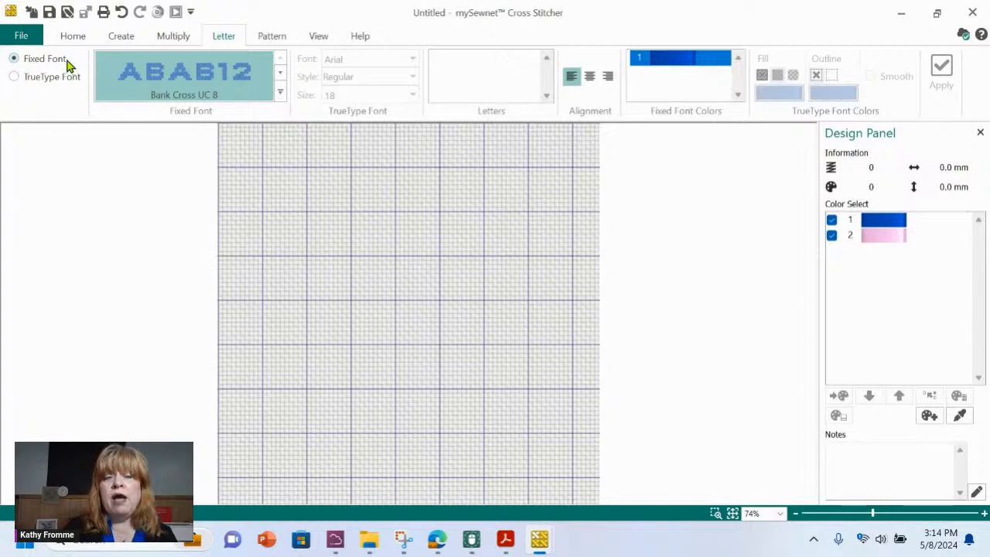
{"action": "left_click", "coordinate": [280, 94]}
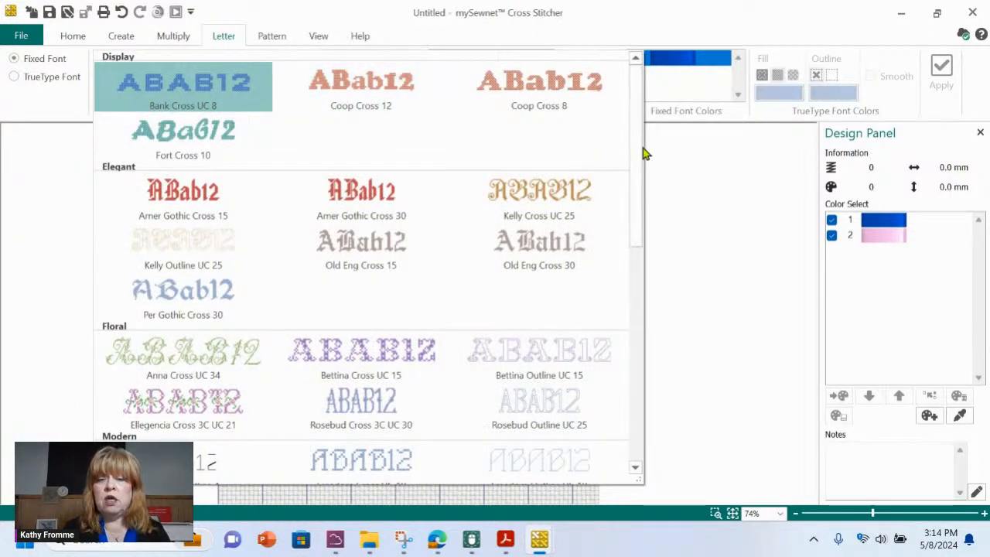
{"action": "left_click_drag", "start_coordinate": [637, 152], "coordinate": [640, 420]}
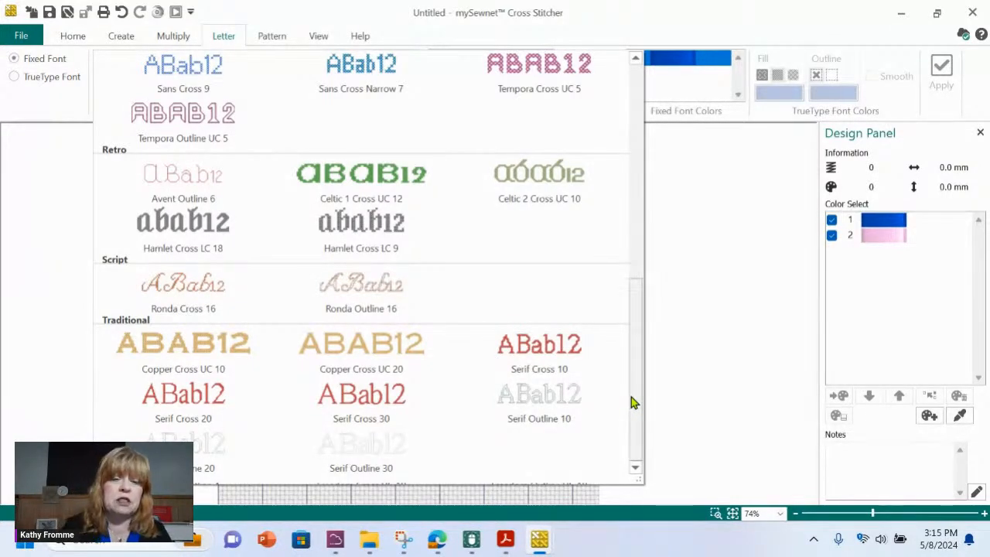
{"action": "left_click_drag", "start_coordinate": [631, 397], "coordinate": [632, 247]}
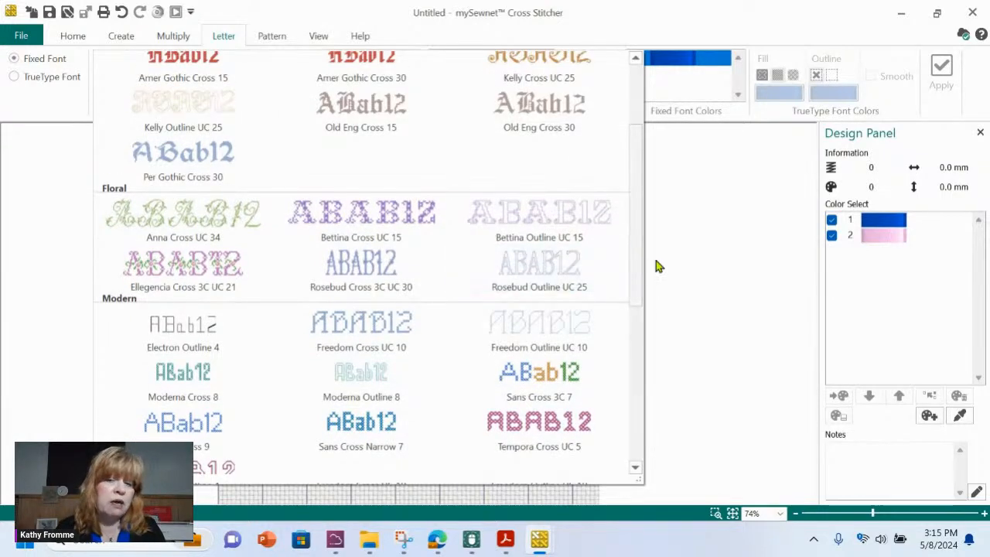
{"action": "left_click", "coordinate": [370, 216]}
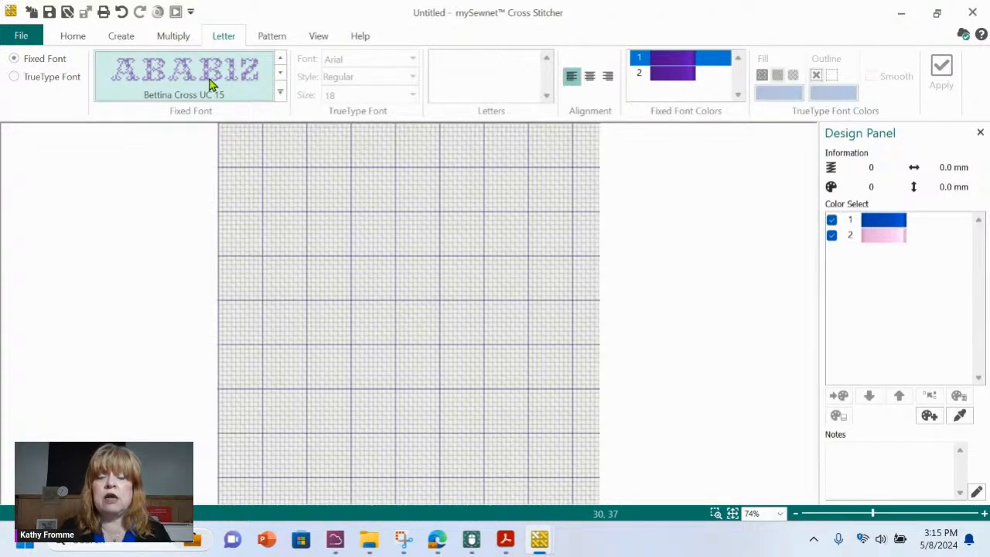
{"action": "left_click", "coordinate": [281, 92]}
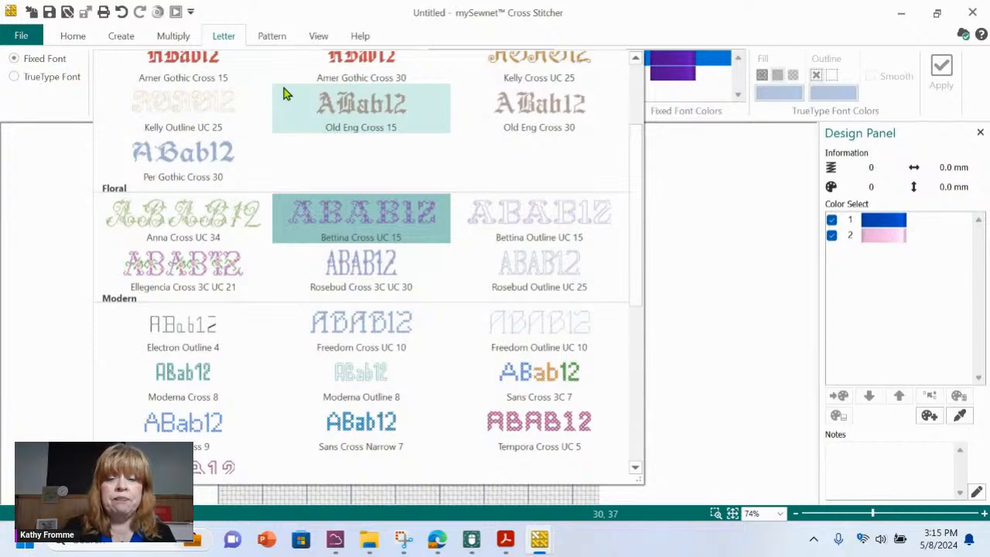
{"action": "left_click", "coordinate": [350, 107]}
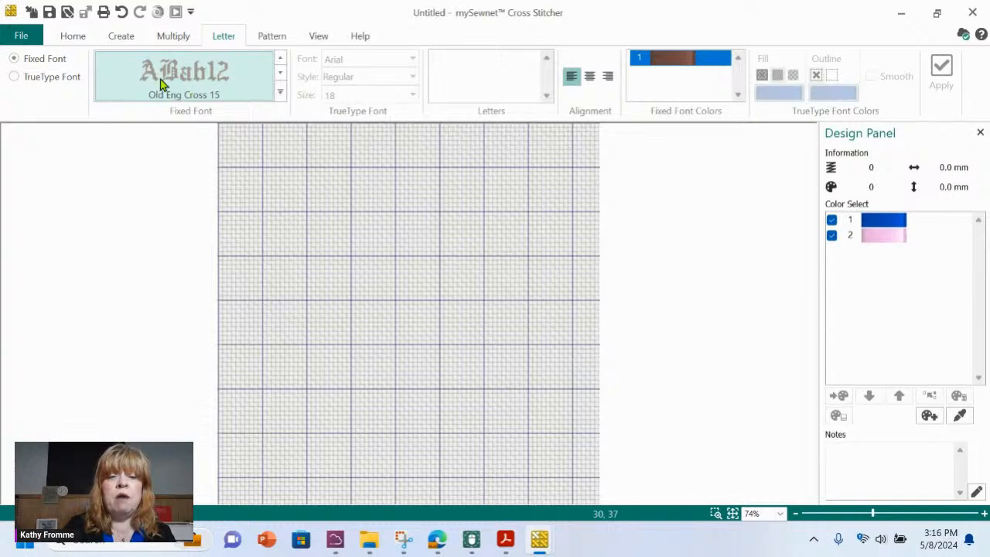
- Try the fixed font Ellegencia Cross 3C UC 21, and set the lettering font to Bettina Cross UC 15
{"action": "left_click", "coordinate": [280, 92]}
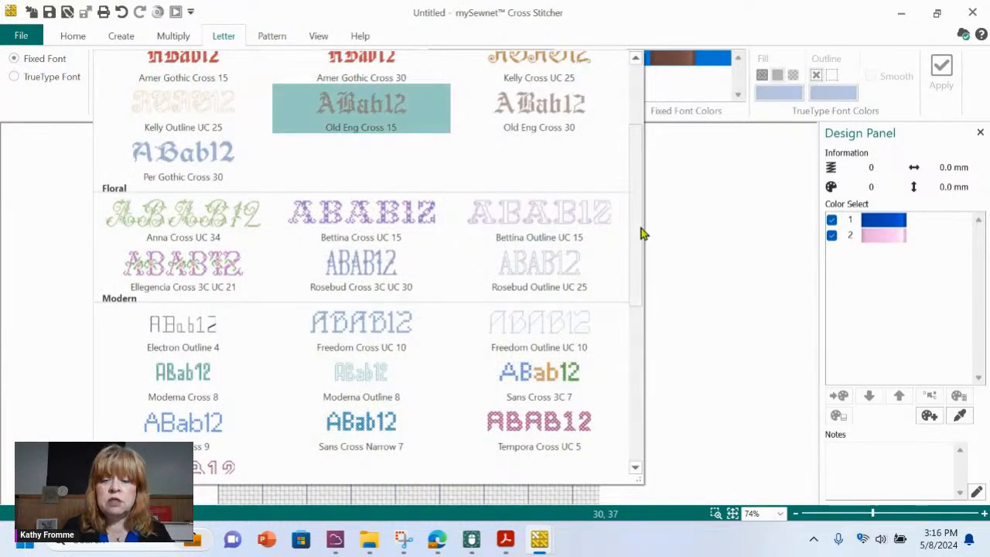
{"action": "scroll", "coordinate": [641, 235], "scroll_direction": "down", "scroll_amount": 1}
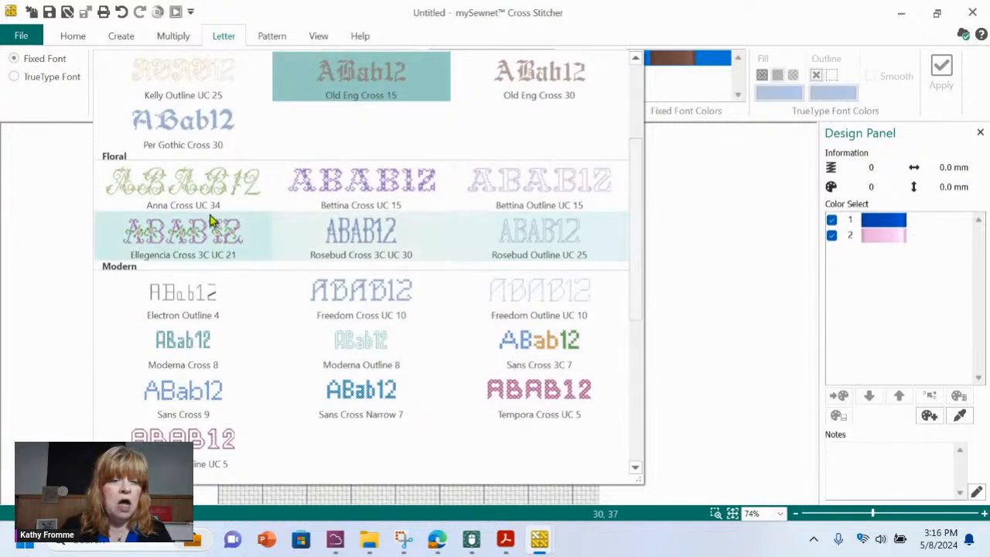
{"action": "left_click", "coordinate": [199, 236]}
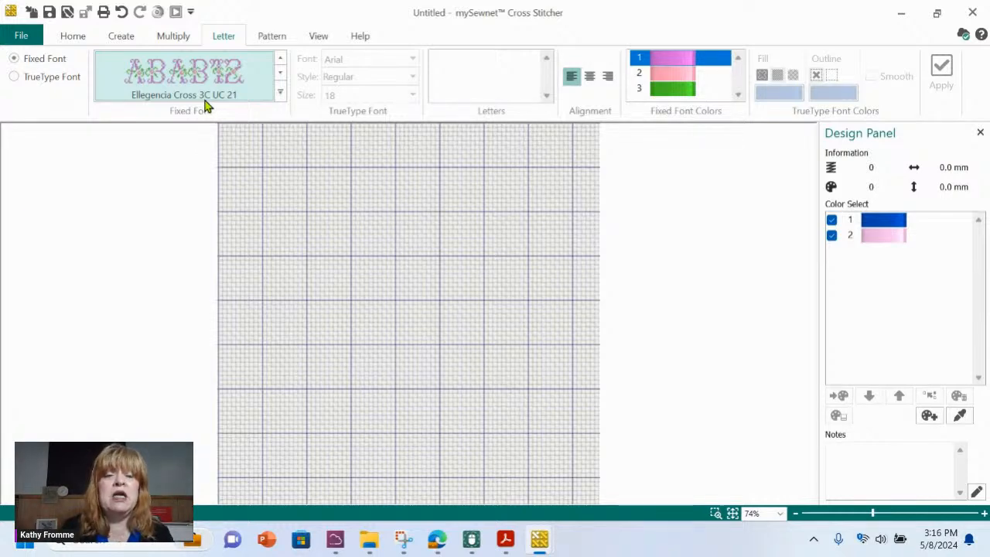
{"action": "left_click", "coordinate": [280, 94]}
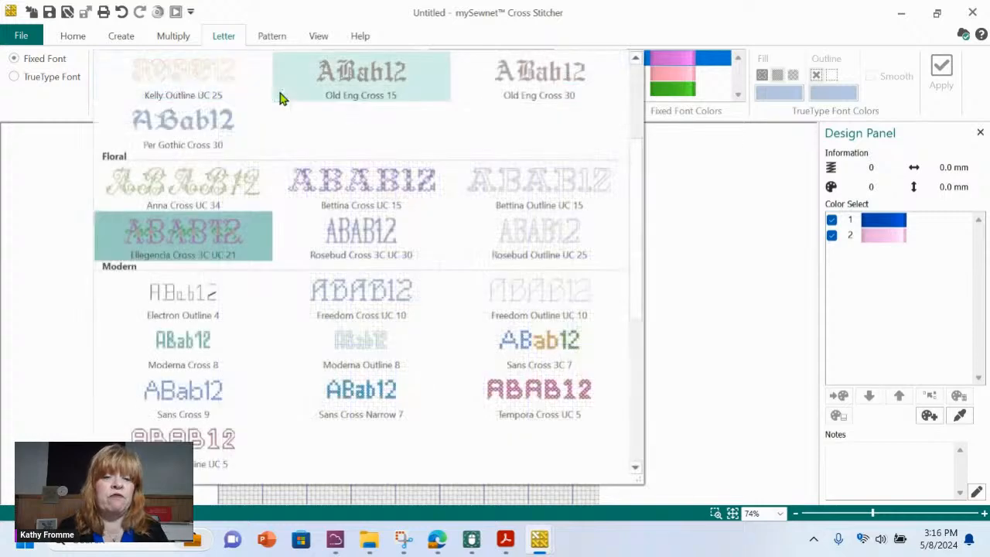
{"action": "left_click", "coordinate": [379, 188]}
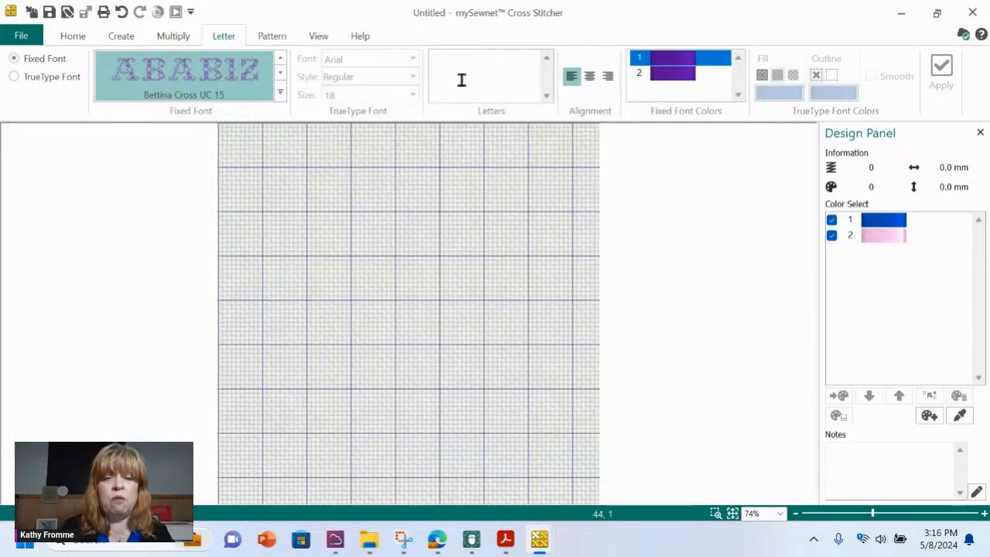
- Place the lettering "mom" in Bettina Cross UC 15 and fix it in the upper part of the canvas
{"action": "left_click", "coordinate": [480, 64]}
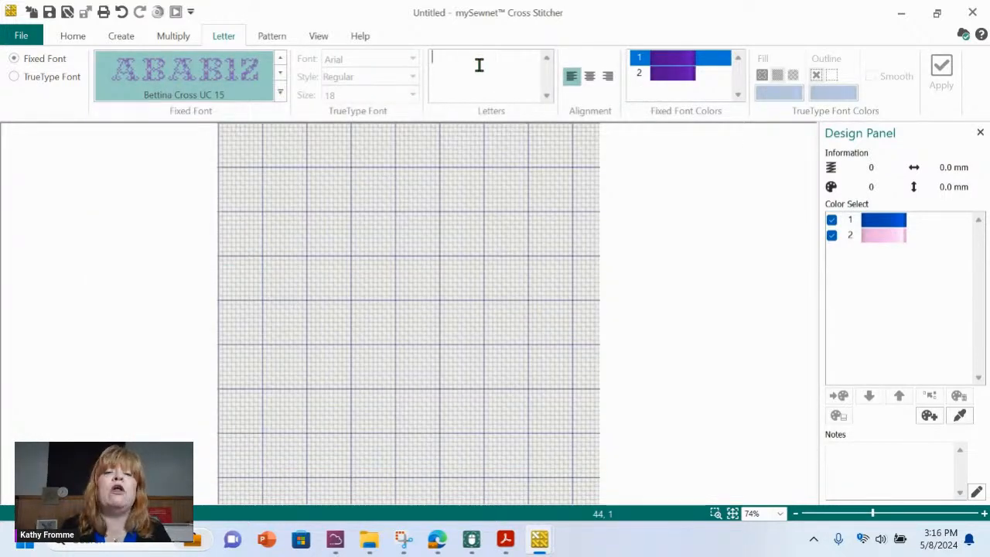
{"action": "type", "text": "mom"}
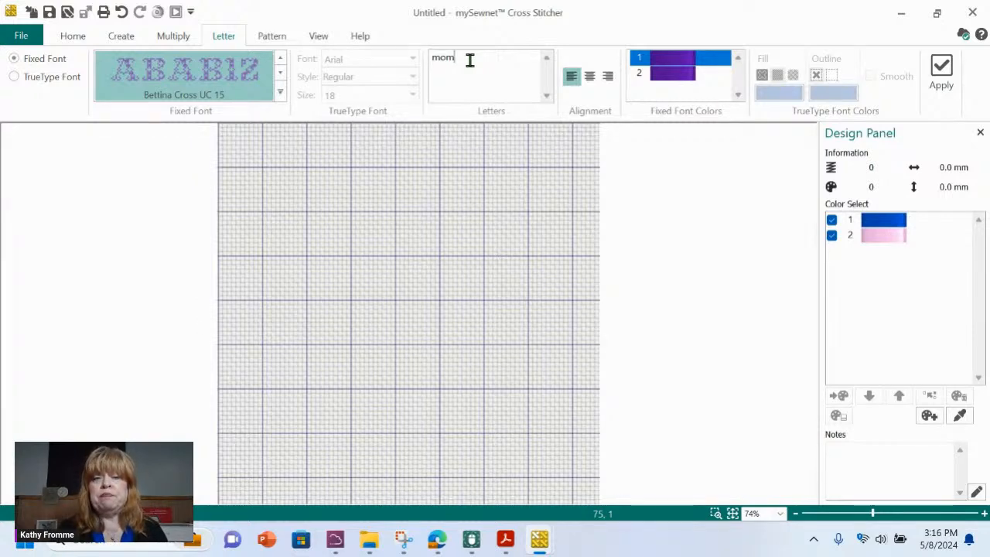
{"action": "left_click", "coordinate": [942, 75]}
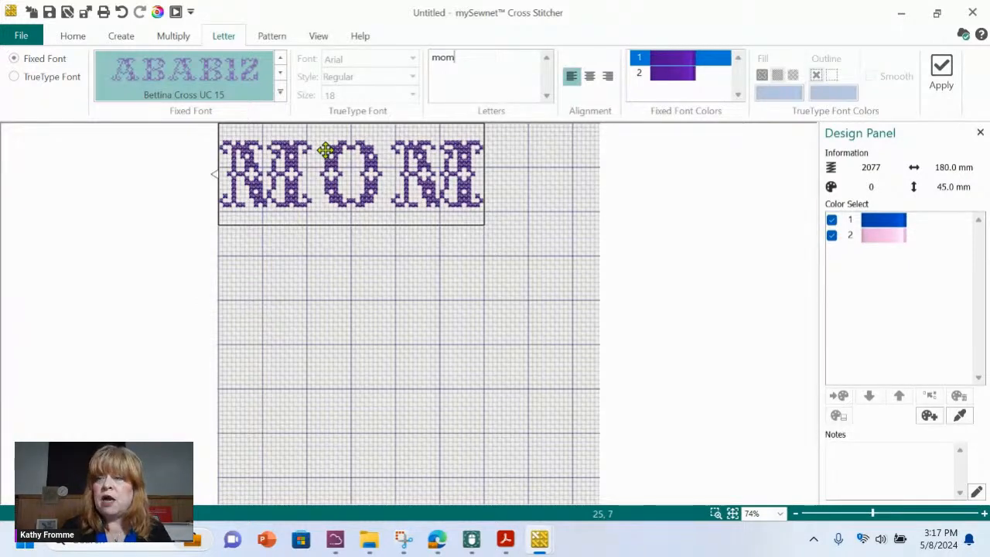
{"action": "left_click_drag", "start_coordinate": [325, 150], "coordinate": [392, 188]}
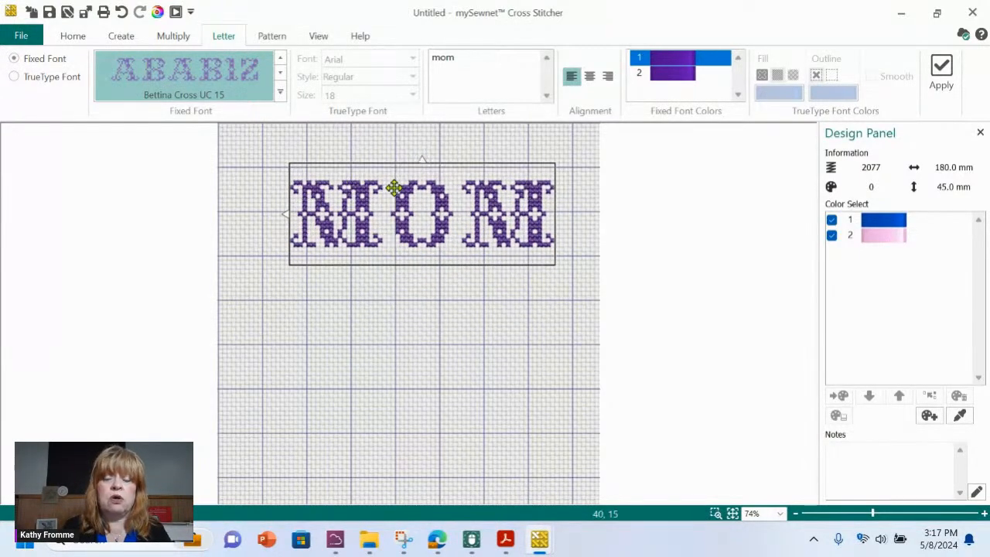
{"action": "left_click", "coordinate": [493, 324]}
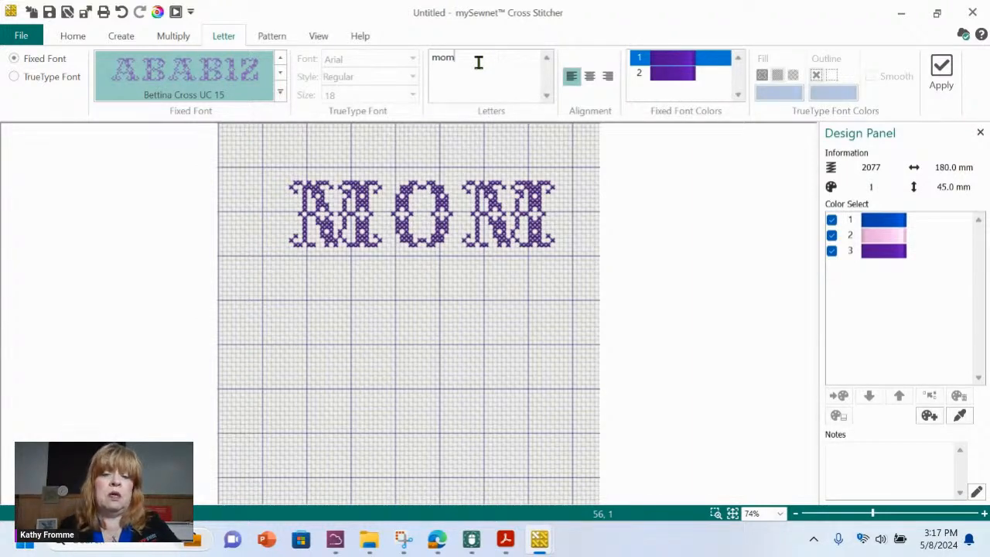
- Extend the lettering text with "is" and "best" on separate lines below "mom"
{"action": "key", "text": "Return"}
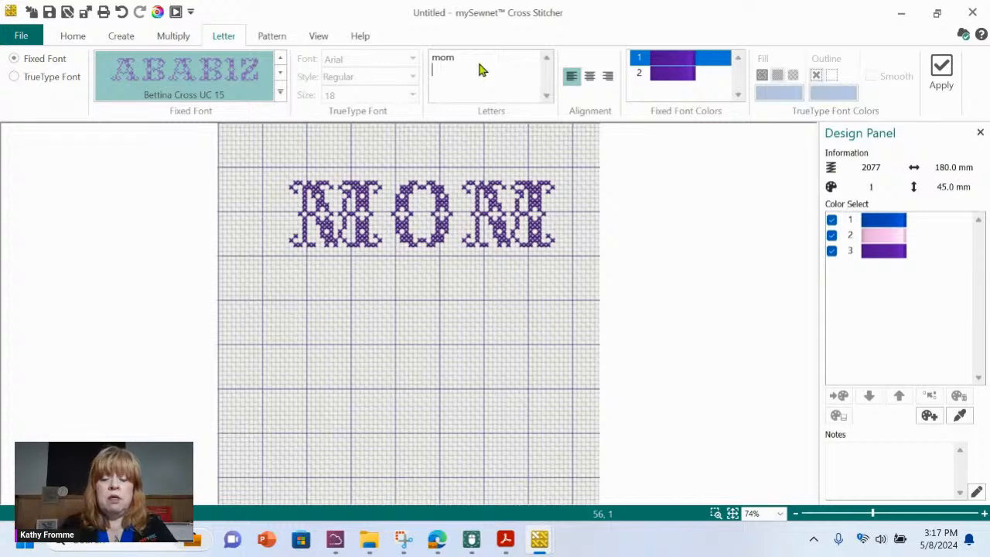
{"action": "type", "text": "is"}
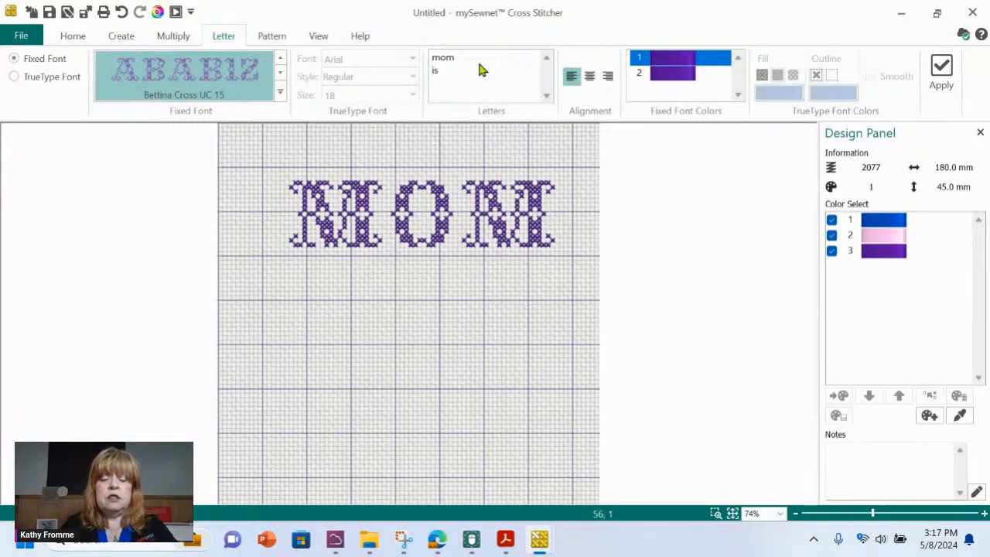
{"action": "key", "text": "Return"}
{"action": "type", "text": "be"}
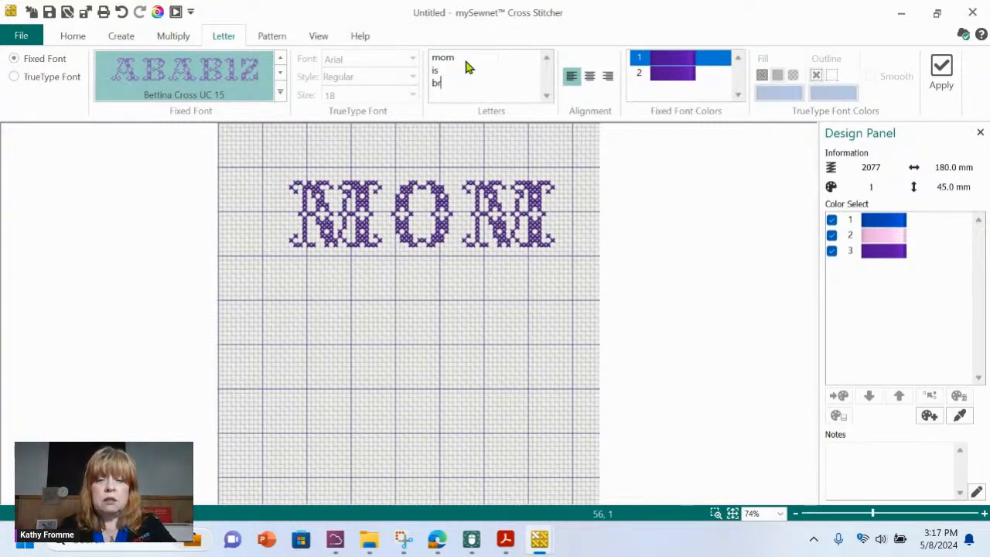
{"action": "type", "text": "st"}
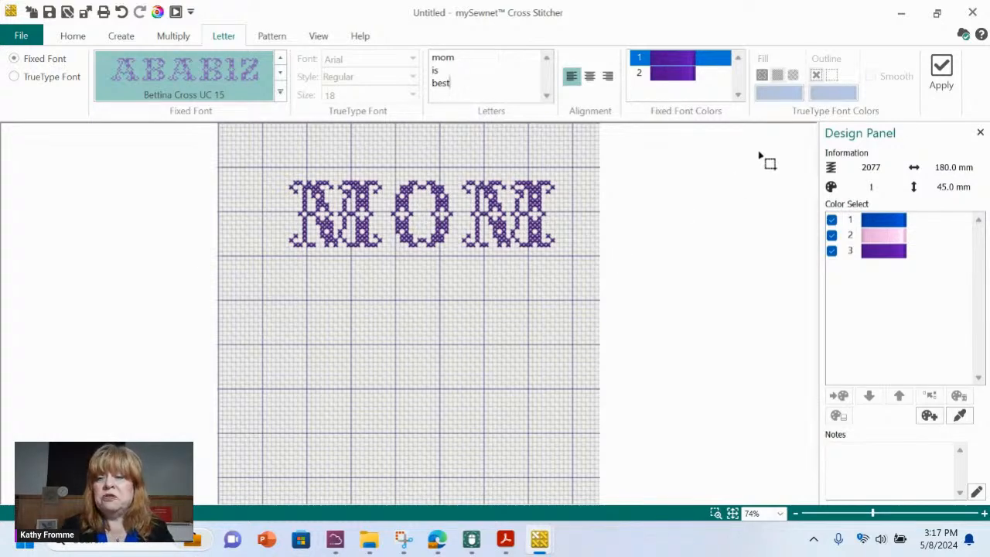
- Try the three-line lettering with left alignment, moved over the canvas's right edge, and delete it
{"action": "left_click", "coordinate": [942, 71]}
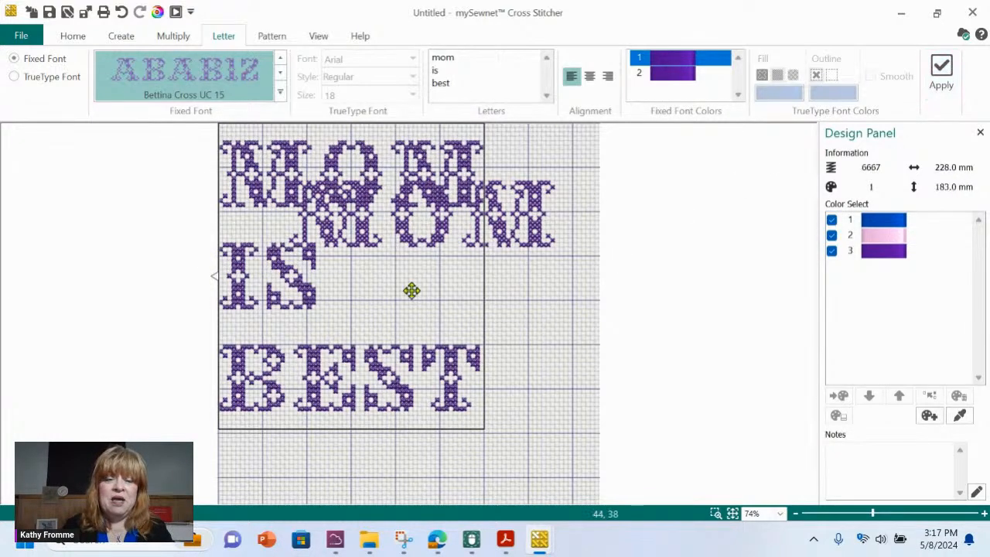
{"action": "left_click_drag", "start_coordinate": [409, 338], "coordinate": [751, 364]}
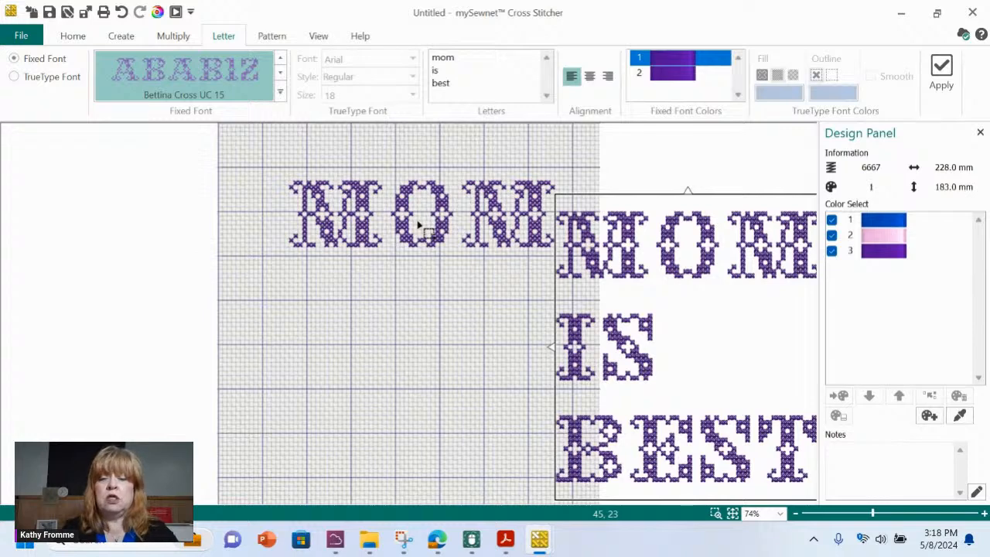
{"action": "key", "text": "Delete"}
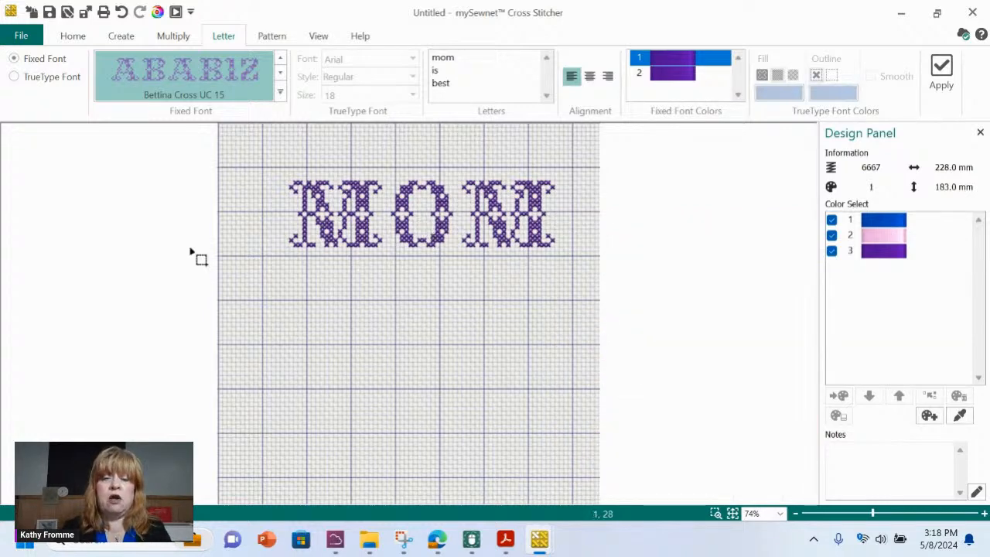
- Delete the single-line MOM lettering from the canvas and set the lettering alignment to centre
{"action": "left_click_drag", "start_coordinate": [275, 160], "coordinate": [582, 283]}
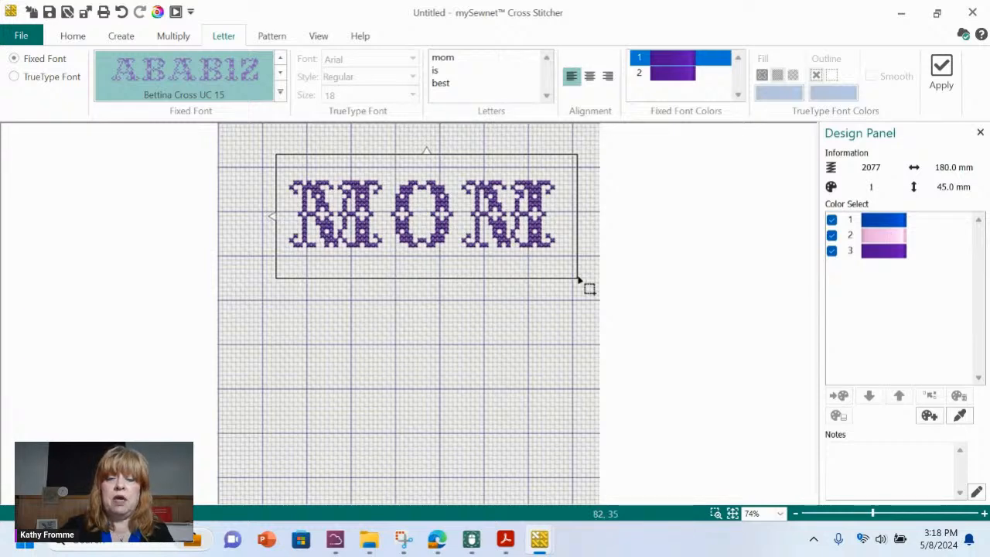
{"action": "key", "text": "Delete"}
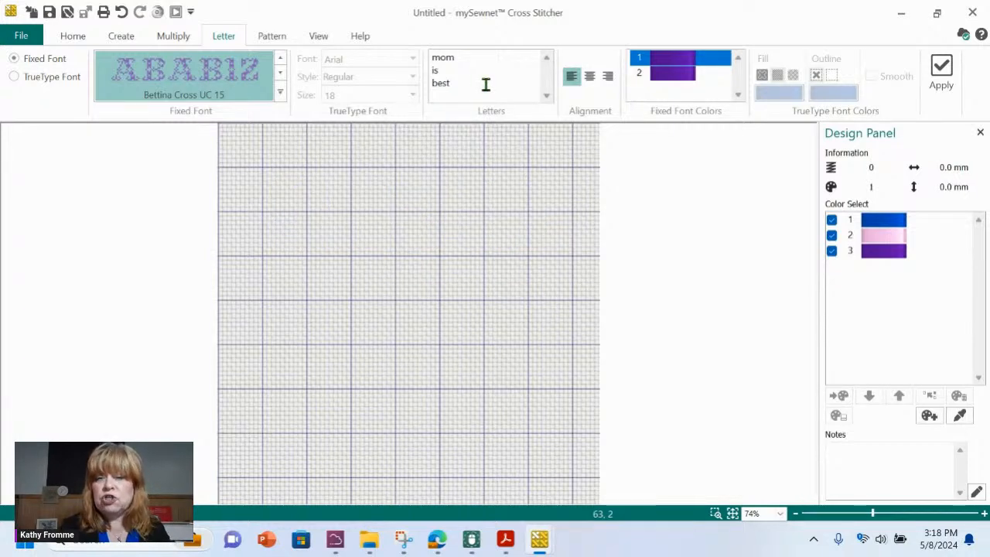
{"action": "left_click", "coordinate": [590, 76]}
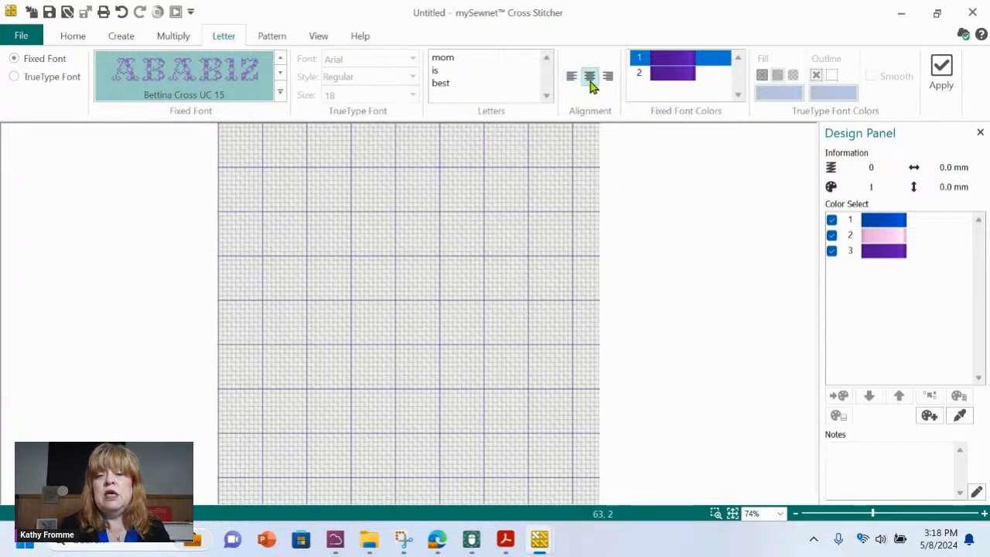
- Try the centred three-line lettering in Bettina Cross UC 15, moved toward the middle of the canvas, and delete it
{"action": "left_click", "coordinate": [941, 71]}
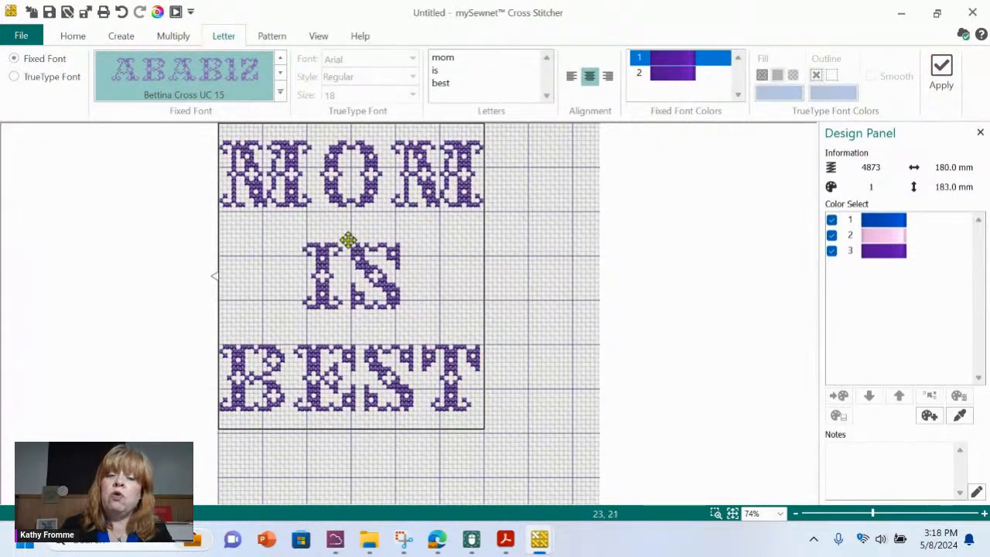
{"action": "mouse_move", "coordinate": [396, 249]}
{"action": "left_mouse_down"}
{"action": "mouse_move", "coordinate": [413, 245]}
{"action": "mouse_move", "coordinate": [398, 252]}
{"action": "left_mouse_up"}
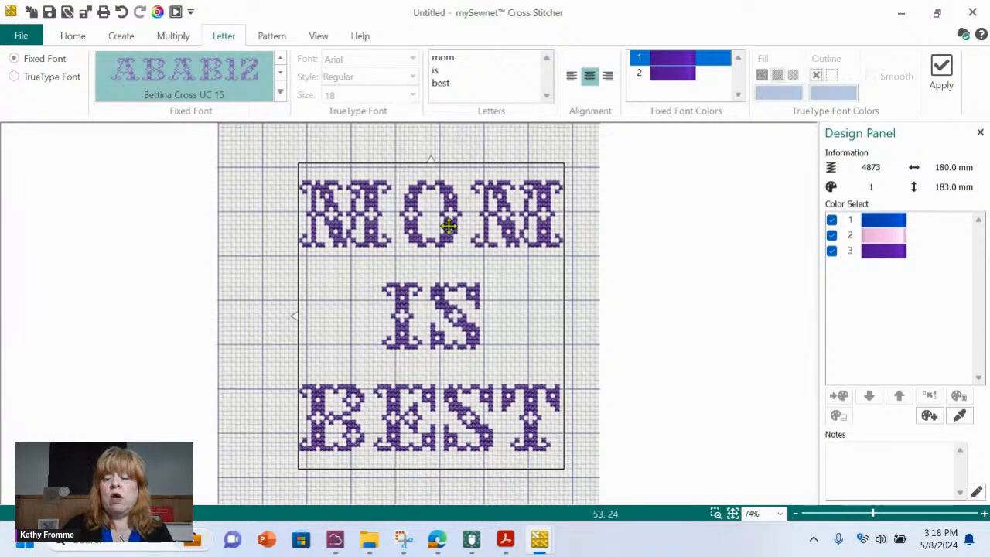
{"action": "key", "text": "Delete"}
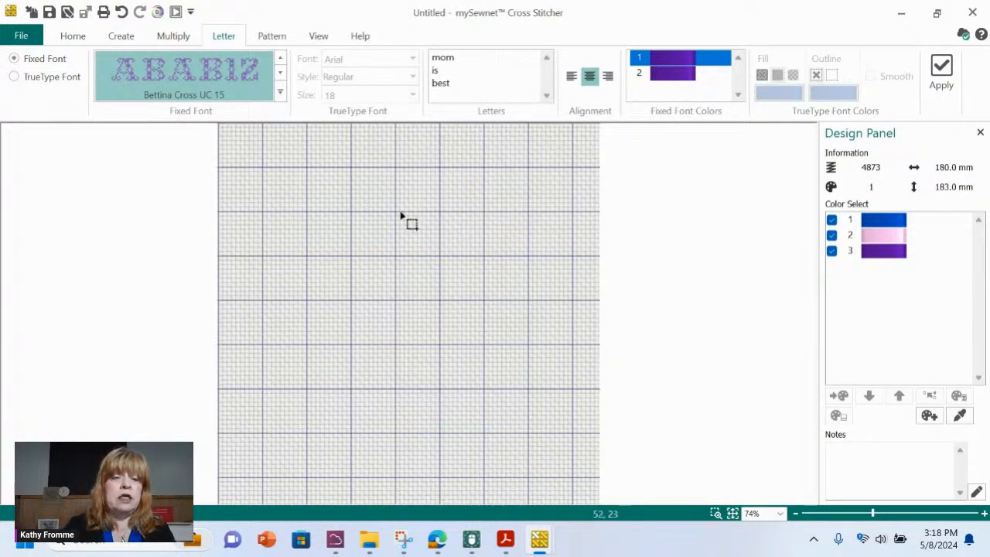
- Switch the lettering to a TrueType font and choose Gill Sans Ultra Bold
{"action": "left_click", "coordinate": [23, 80]}
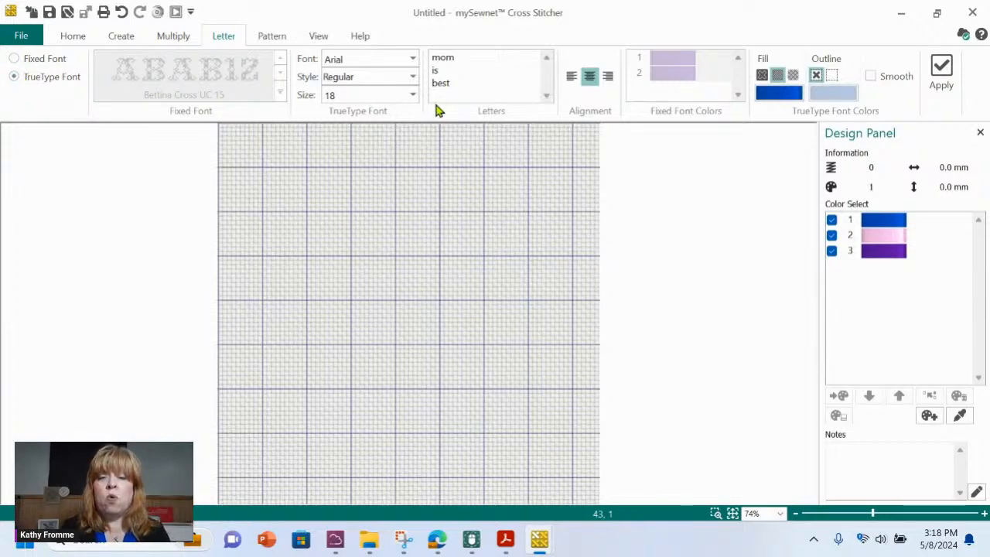
{"action": "left_click", "coordinate": [404, 60]}
{"action": "left_click", "coordinate": [413, 61]}
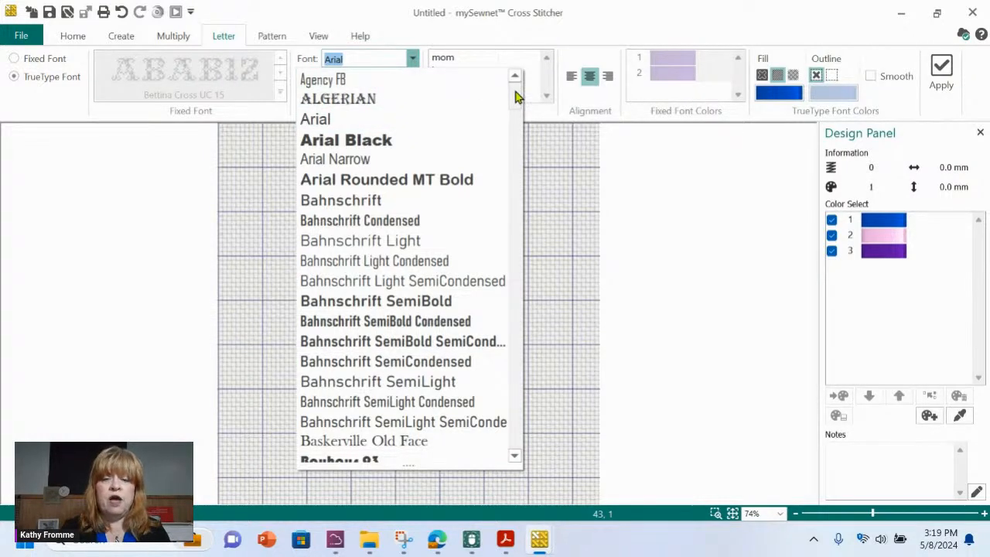
{"action": "left_click_drag", "start_coordinate": [515, 95], "coordinate": [504, 227]}
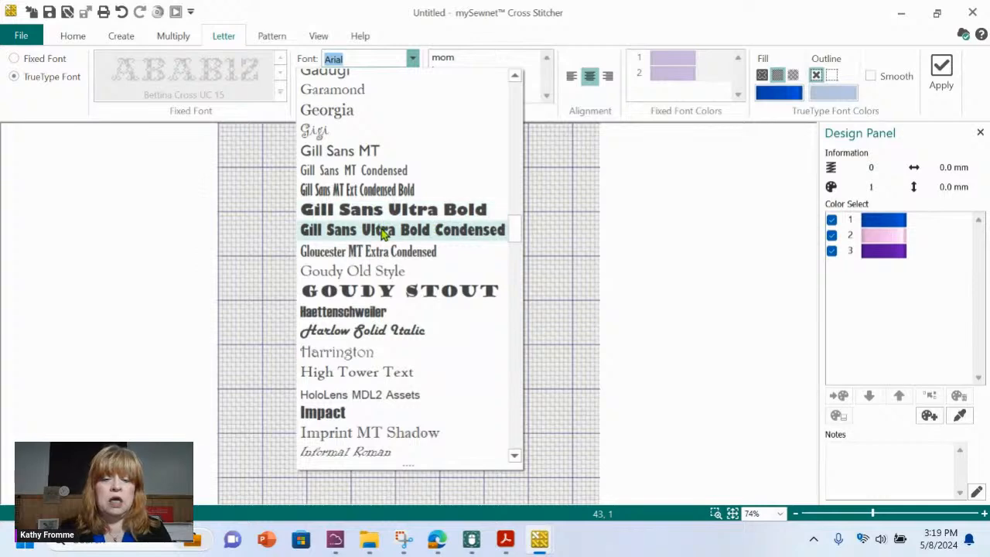
{"action": "left_click", "coordinate": [408, 213]}
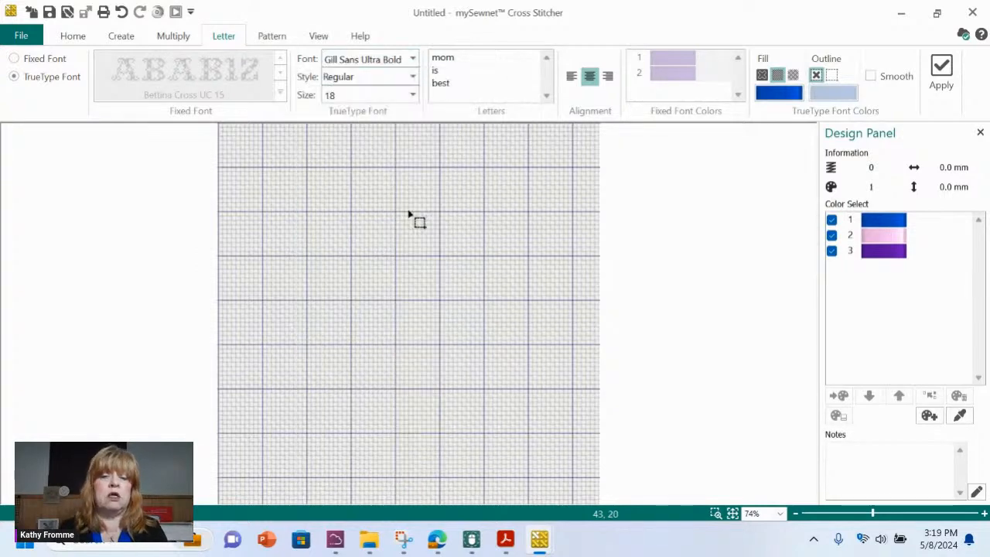
- Look at the font styles, keeping Regular, and set the TrueType font size to 14
{"action": "left_click", "coordinate": [414, 79]}
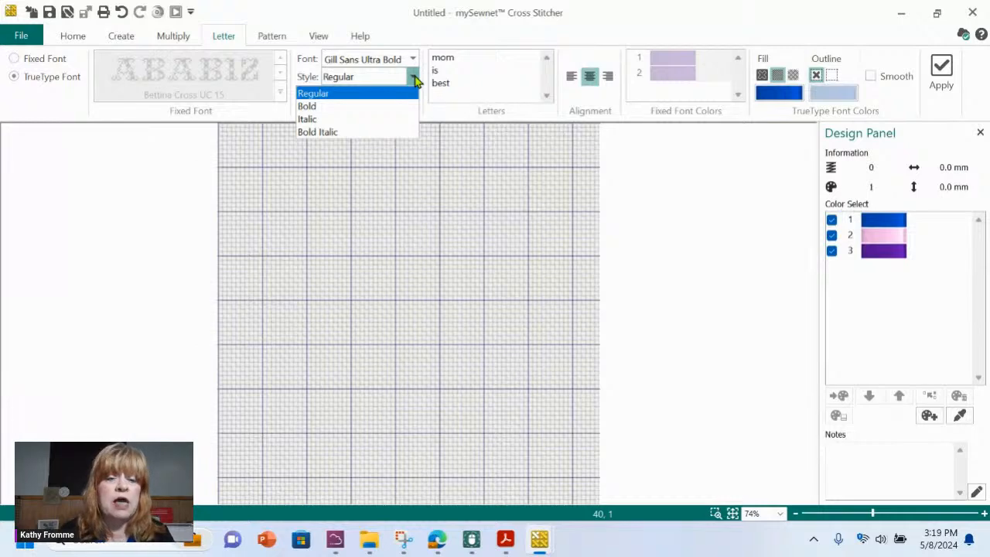
{"action": "left_click", "coordinate": [414, 78]}
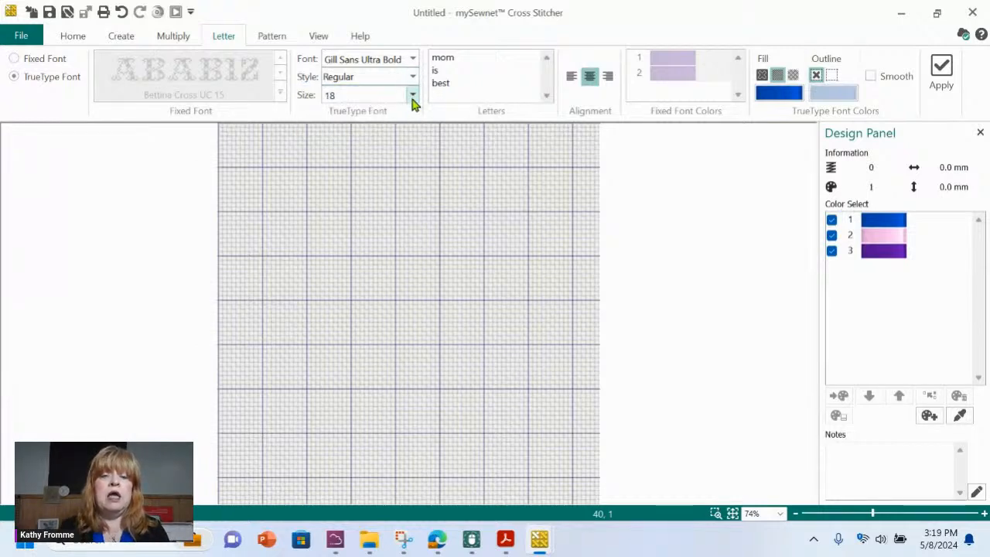
{"action": "left_click", "coordinate": [414, 95]}
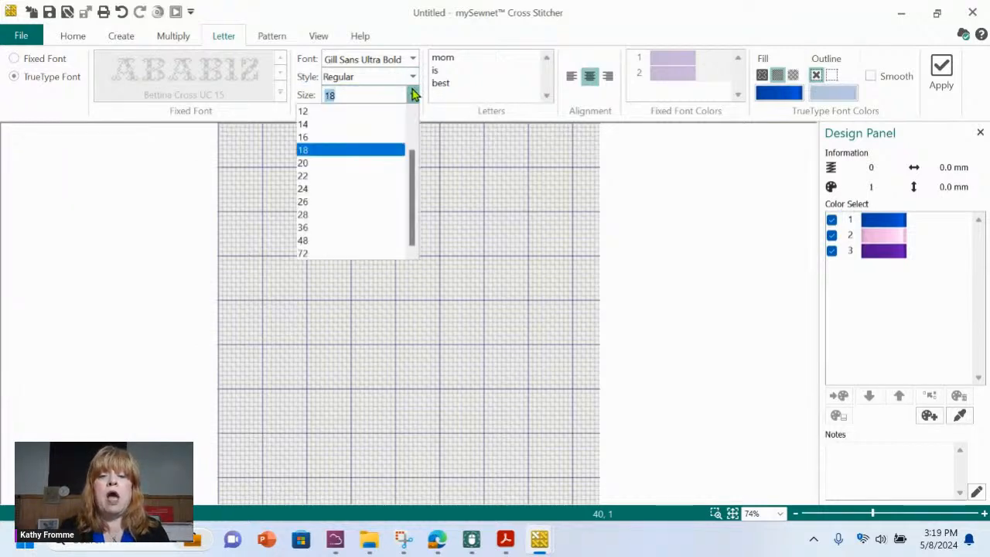
{"action": "left_click", "coordinate": [317, 125]}
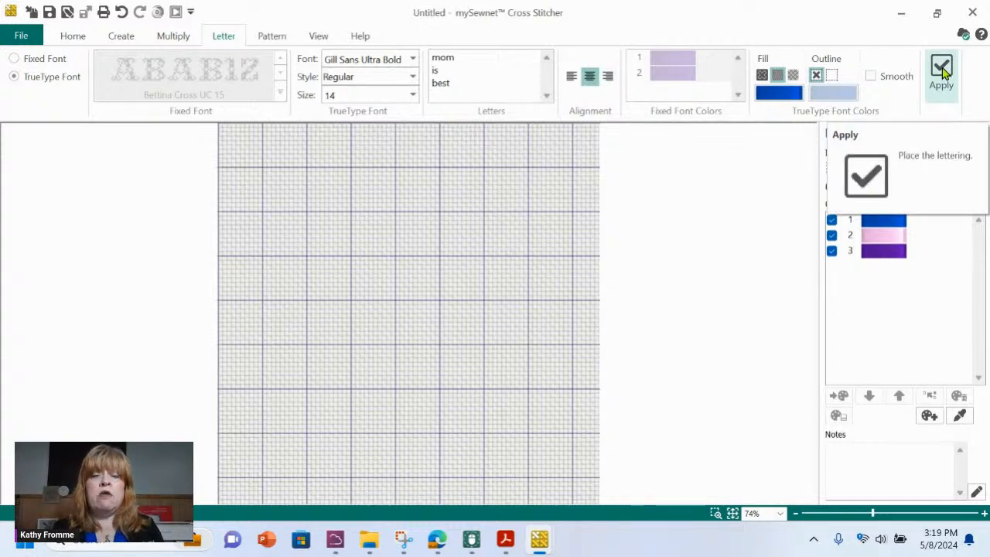
- Capitalise the first line as "Mom" and place the centred three-line lettering in blue on the canvas
{"action": "left_click", "coordinate": [475, 61]}
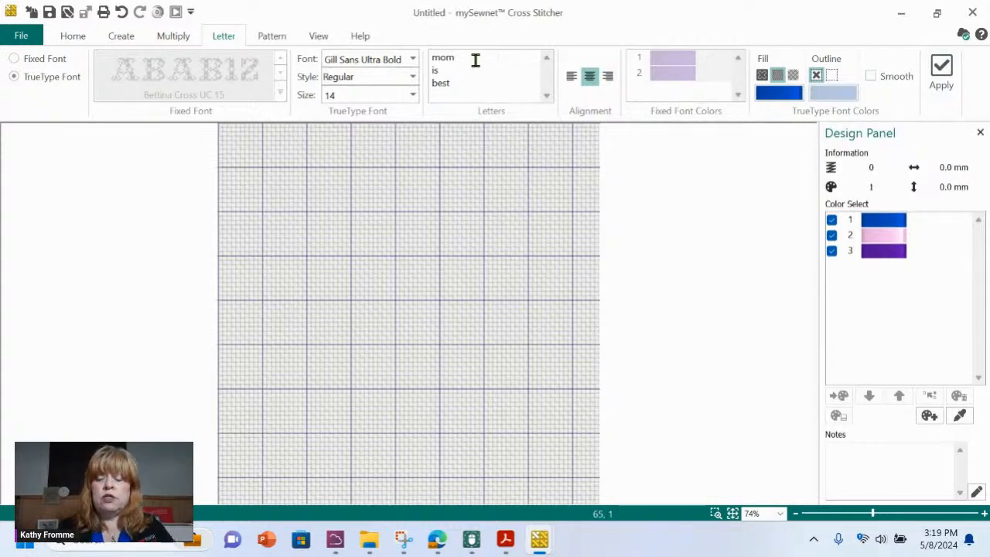
{"action": "key", "text": "Delete"}
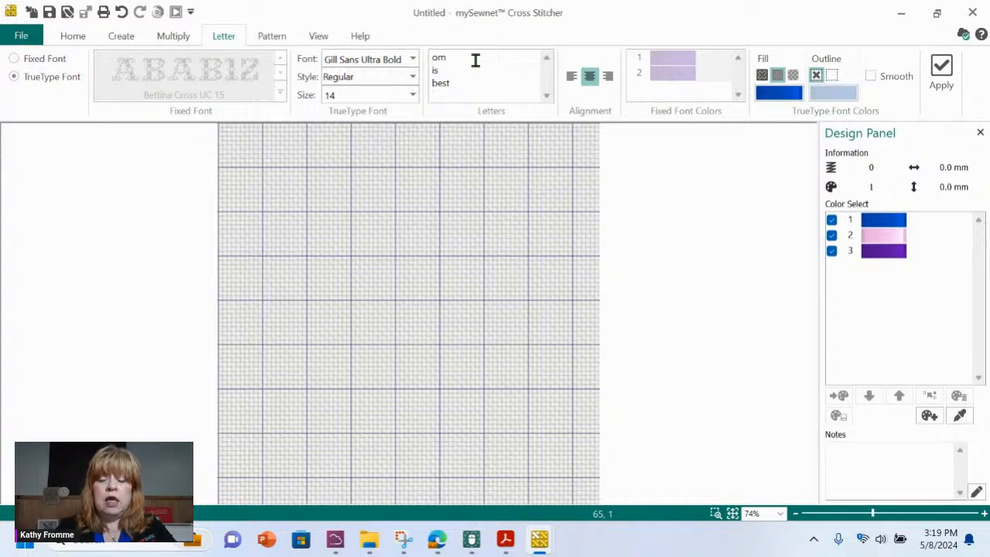
{"action": "type", "text": "M"}
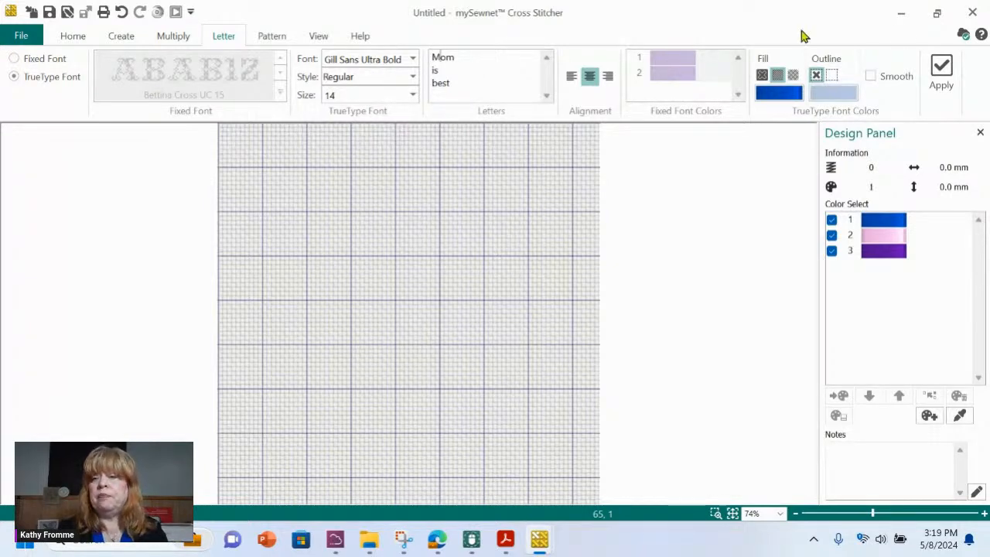
{"action": "left_click", "coordinate": [942, 79]}
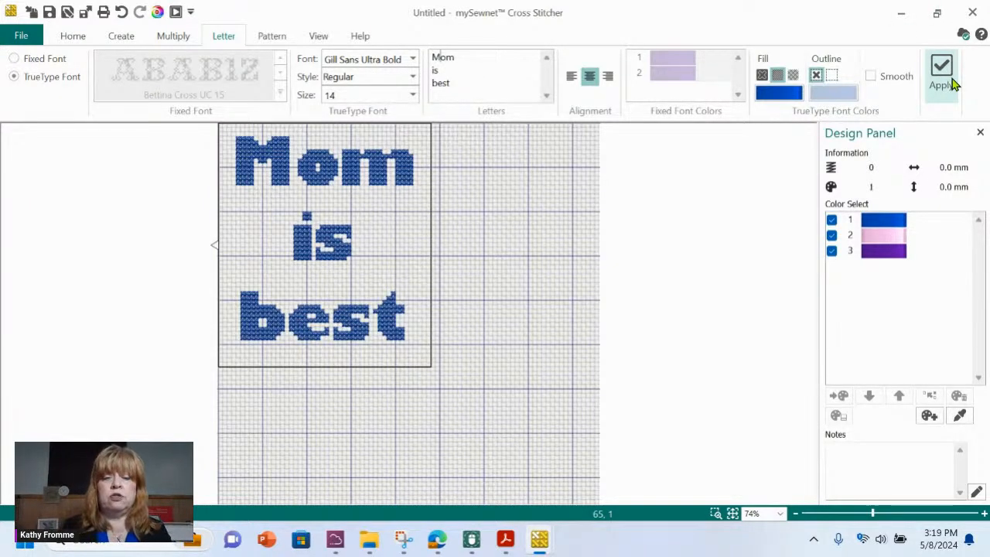
- Move the blue "Mom is best" lettering to the upper-left corner of the canvas and fix it in place
{"action": "left_click_drag", "start_coordinate": [464, 284], "coordinate": [483, 273]}
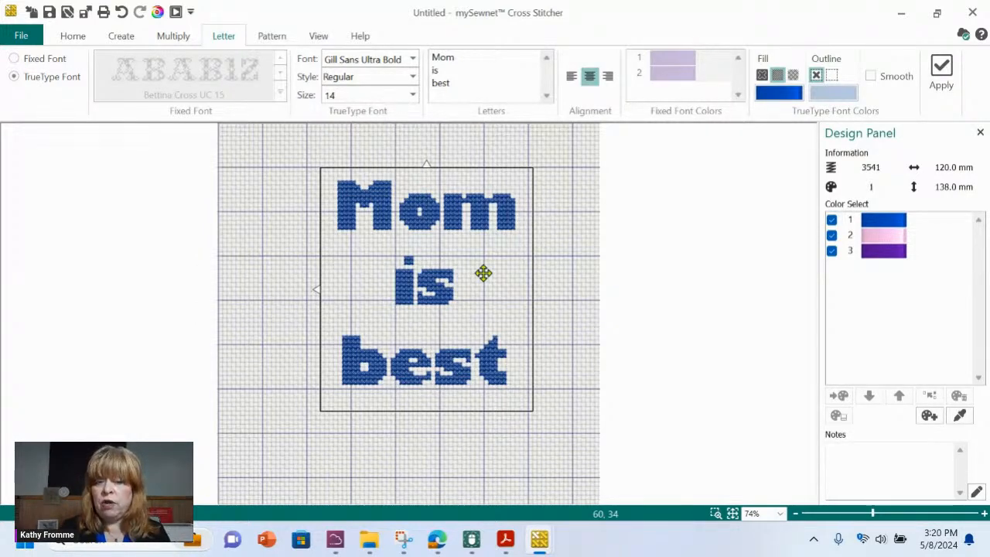
{"action": "left_click_drag", "start_coordinate": [483, 273], "coordinate": [385, 223]}
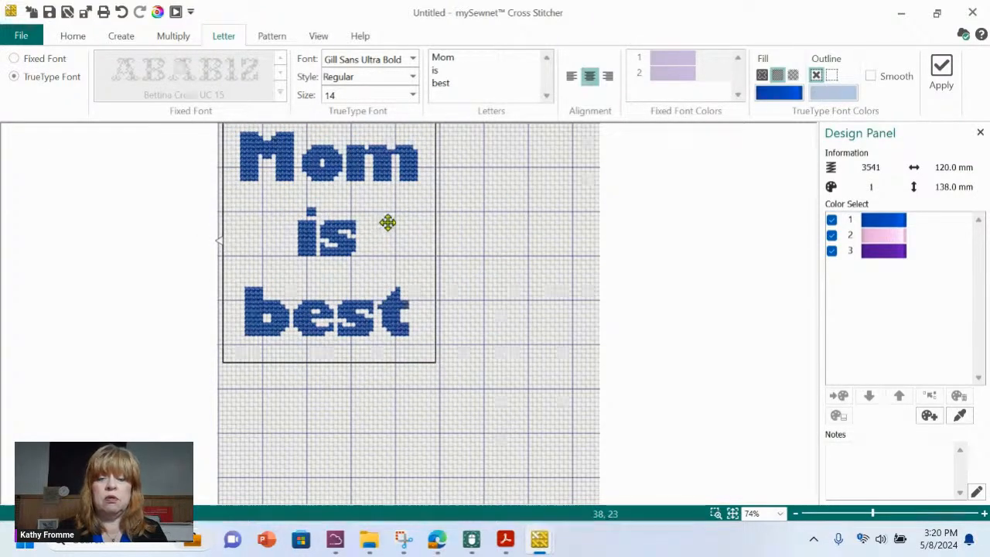
{"action": "left_click", "coordinate": [582, 225]}
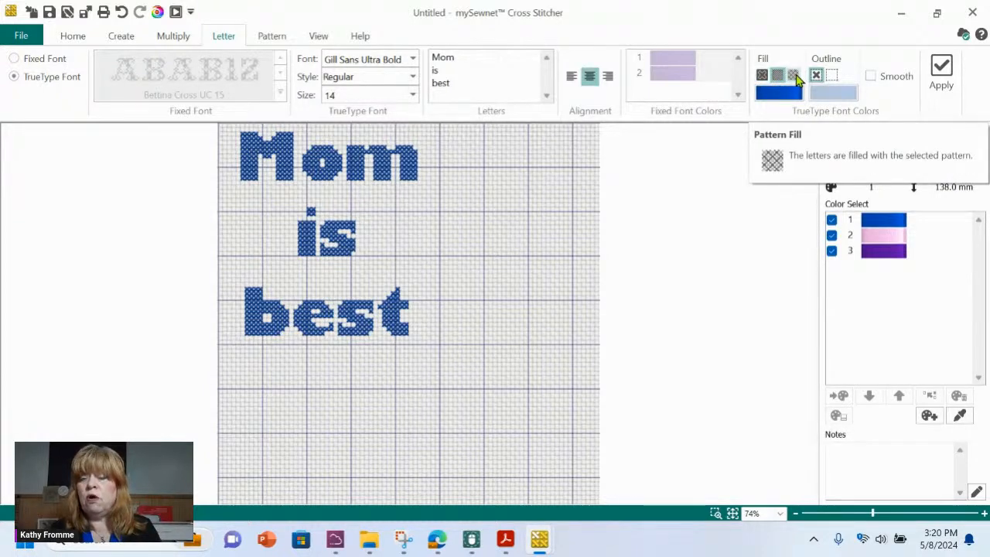
- Try the same lettering with no fill and a blue outline only, positioned beside the filled lettering
{"action": "left_click", "coordinate": [761, 77]}
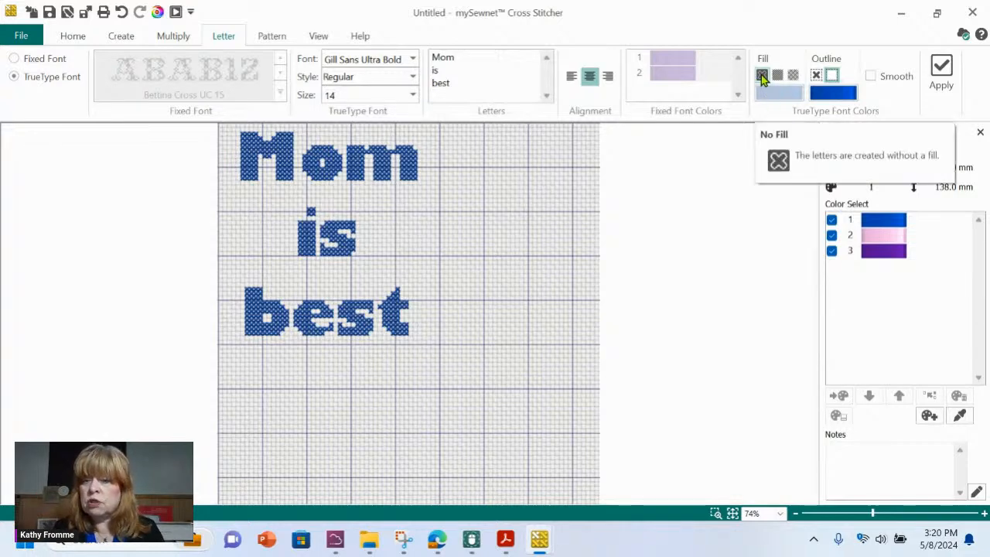
{"action": "left_click", "coordinate": [833, 77]}
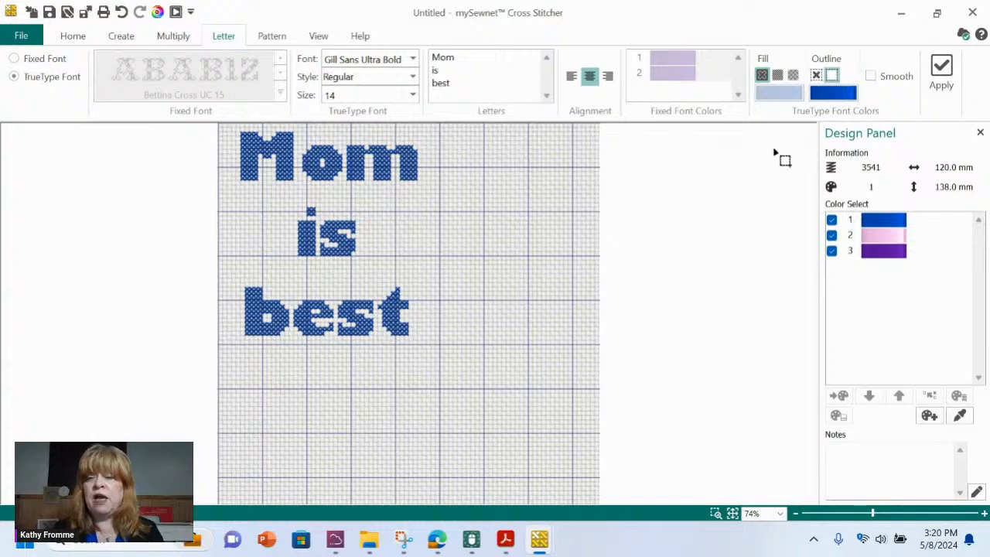
{"action": "left_click", "coordinate": [944, 72]}
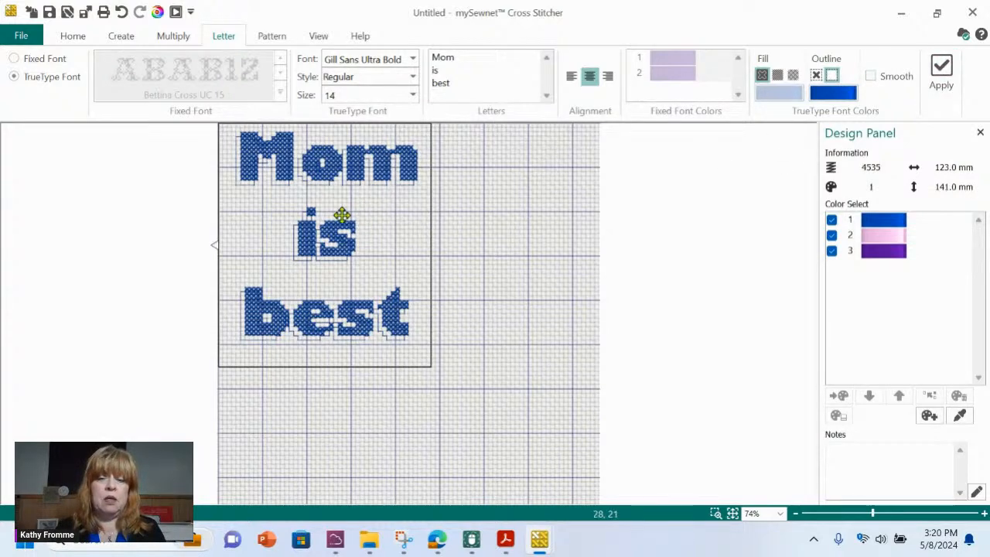
{"action": "left_click_drag", "start_coordinate": [371, 213], "coordinate": [575, 234]}
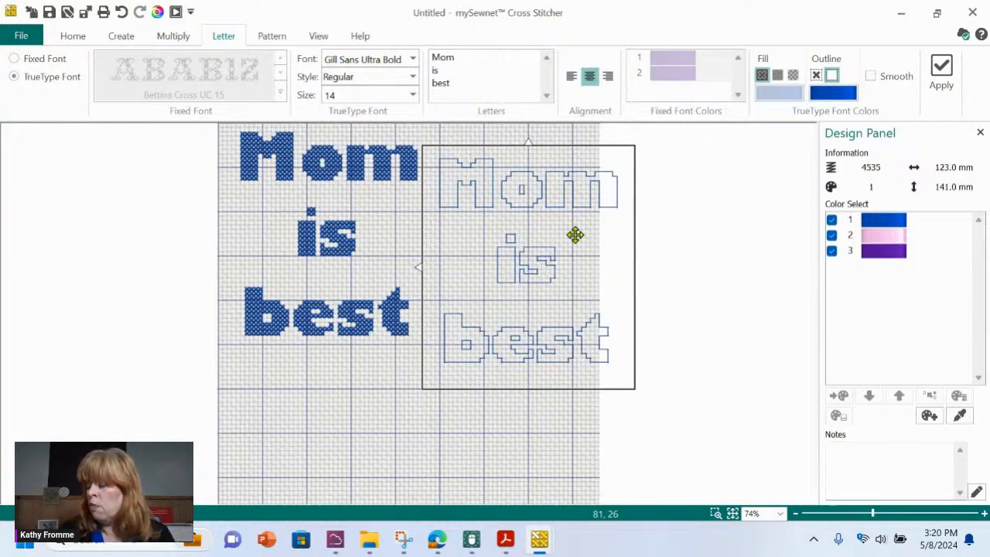
{"action": "left_click_drag", "start_coordinate": [574, 234], "coordinate": [575, 235]}
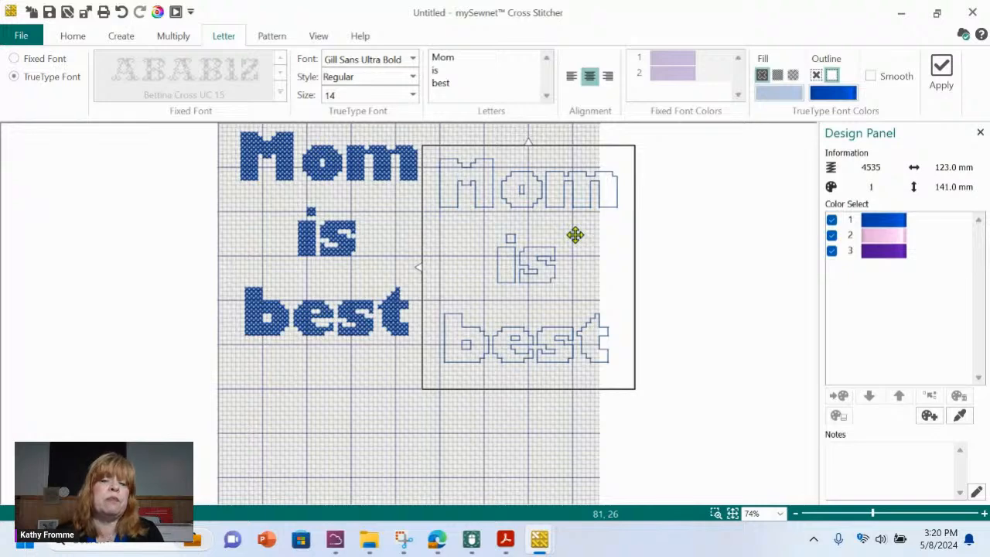
{"action": "left_click_drag", "start_coordinate": [575, 234], "coordinate": [574, 234]}
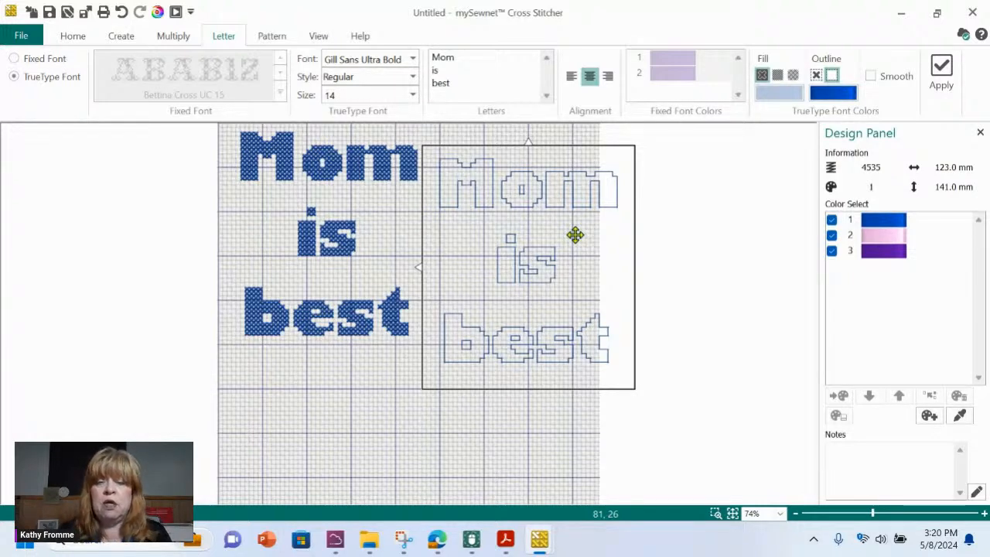
{"action": "left_click_drag", "start_coordinate": [574, 235], "coordinate": [575, 235]}
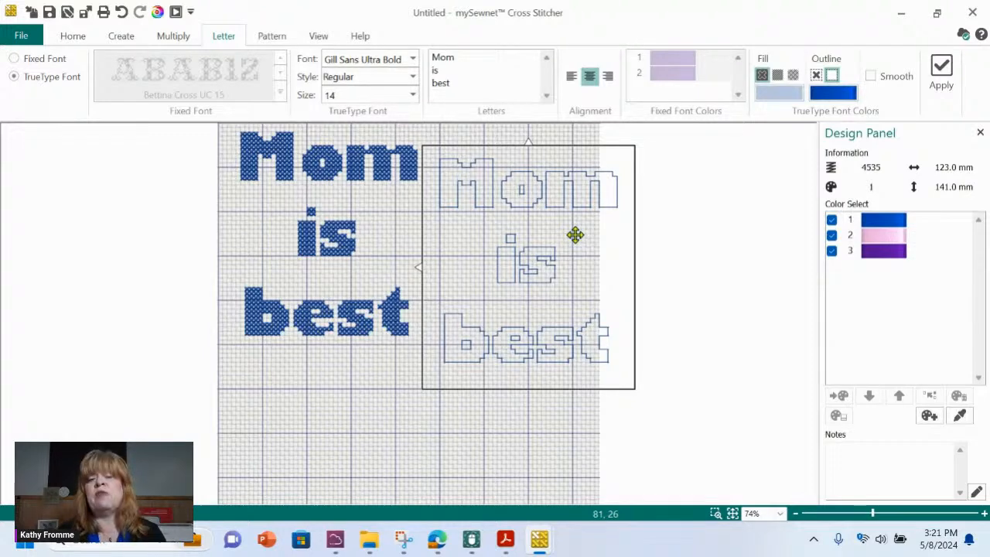
{"action": "left_click_drag", "start_coordinate": [574, 235], "coordinate": [575, 234]}
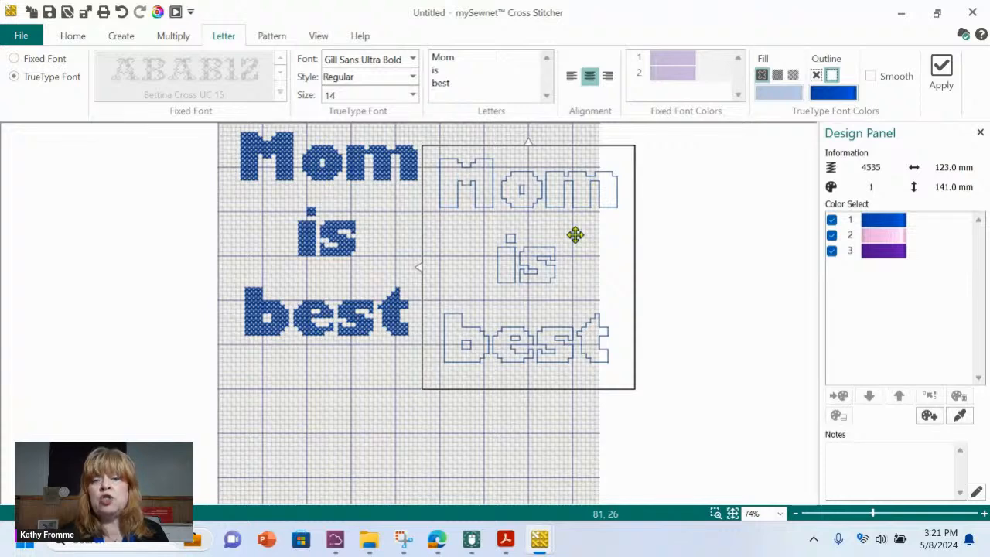
{"action": "left_click_drag", "start_coordinate": [574, 234], "coordinate": [574, 235]}
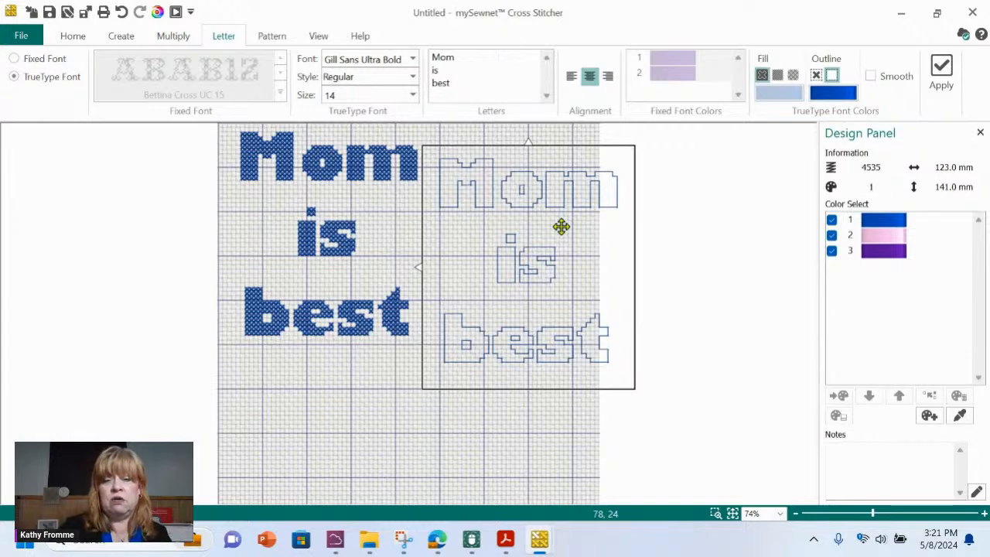
{"action": "key", "text": "Escape"}
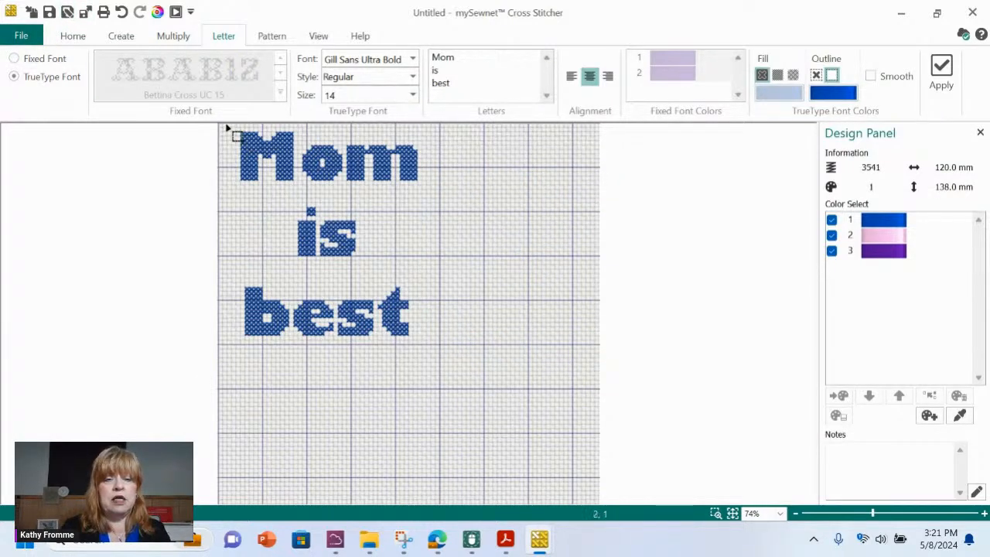
- Select the whole filled "Mom is best" lettering and delete it from the canvas
{"action": "left_click_drag", "start_coordinate": [228, 128], "coordinate": [464, 387]}
{"action": "key", "text": "Delete"}
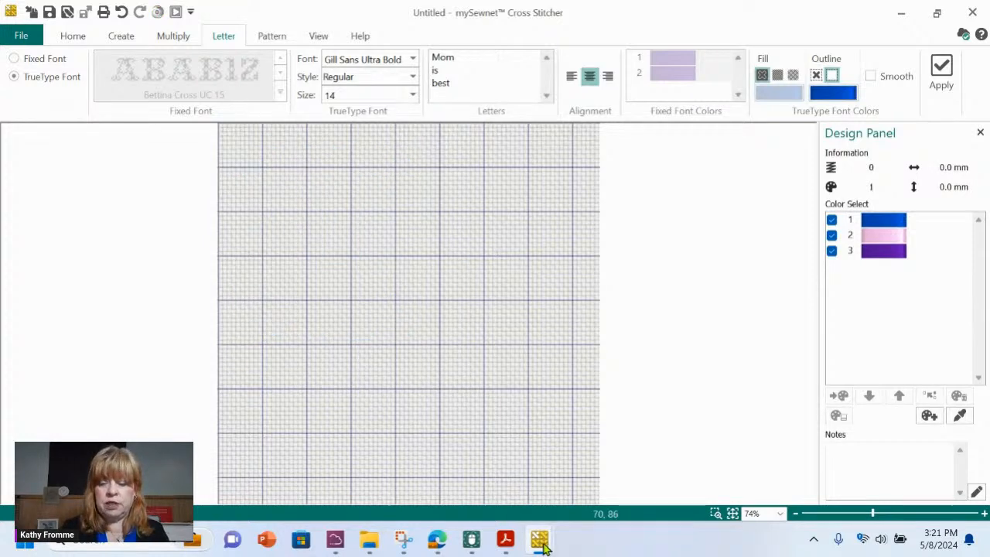
{"action": "mouse_move", "coordinate": [544, 547]}
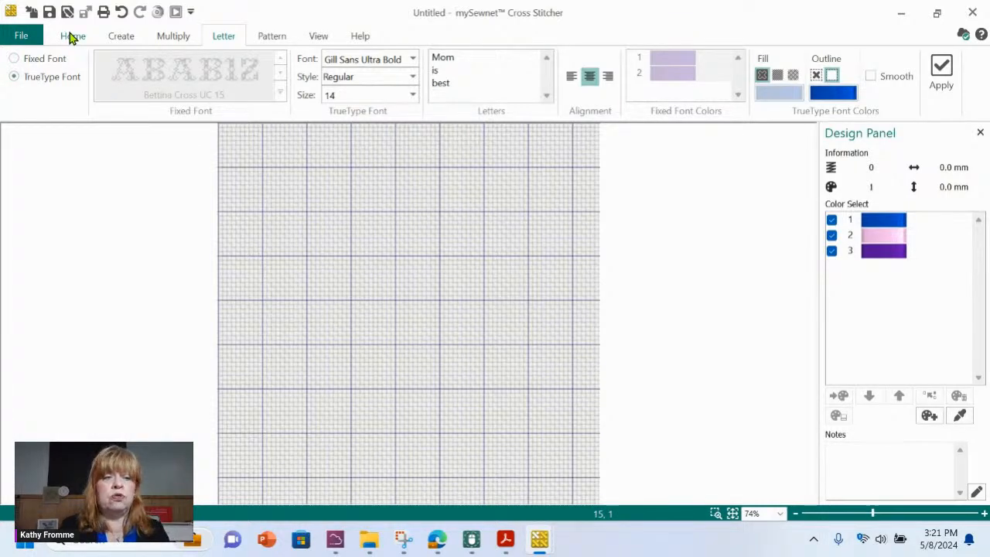
- Open a new window and start a design with the Load Picture for New Cross Stitch Design option
{"action": "left_click", "coordinate": [33, 40]}
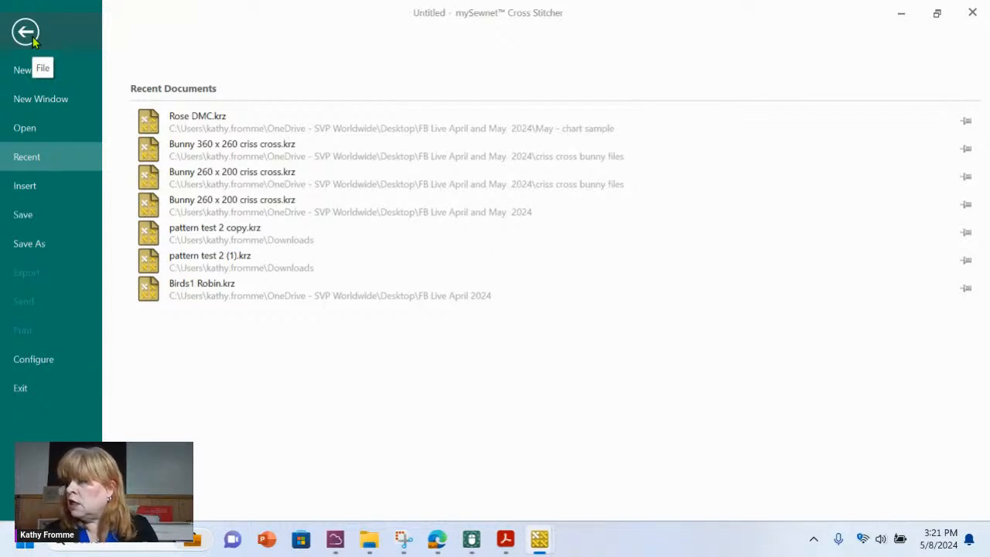
{"action": "left_click", "coordinate": [48, 105]}
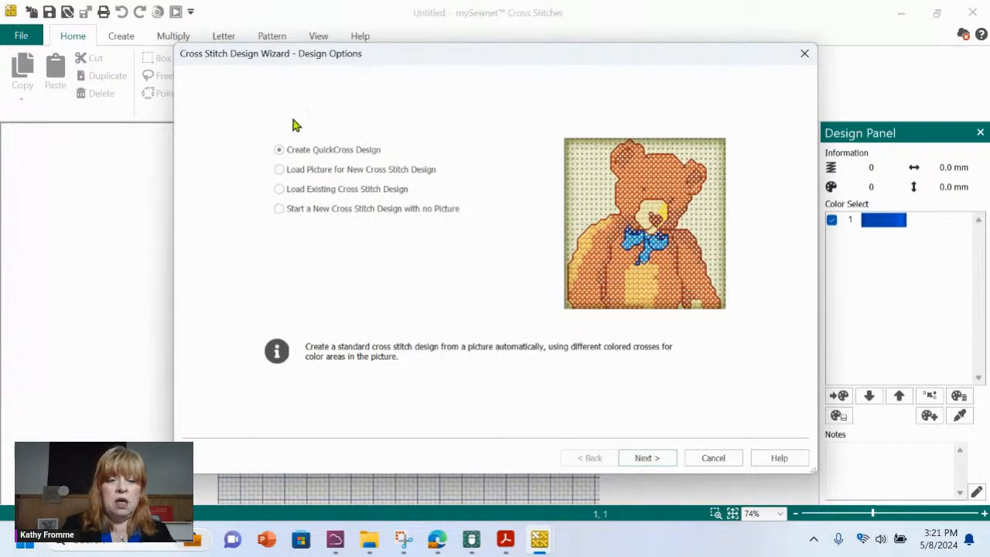
{"action": "left_click", "coordinate": [282, 176]}
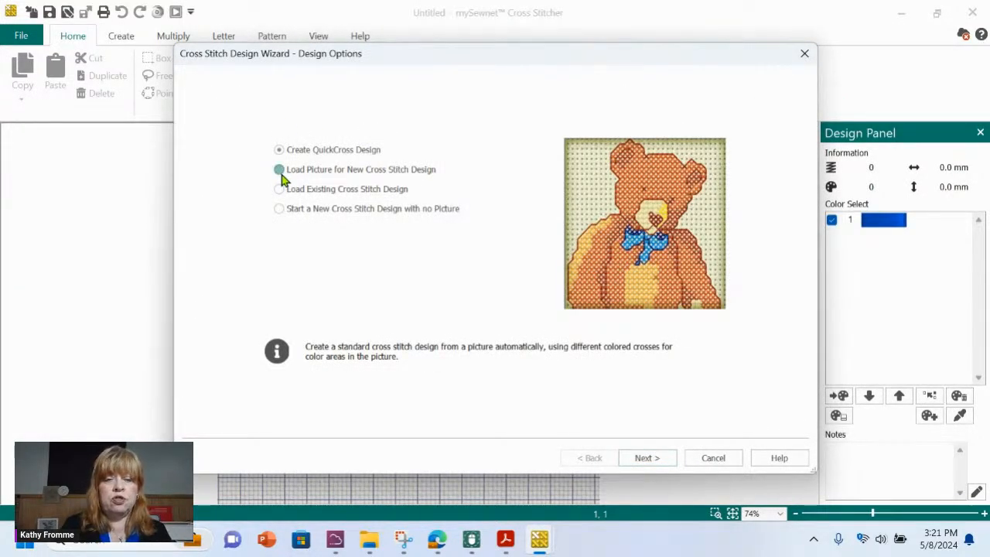
{"action": "left_click", "coordinate": [643, 459]}
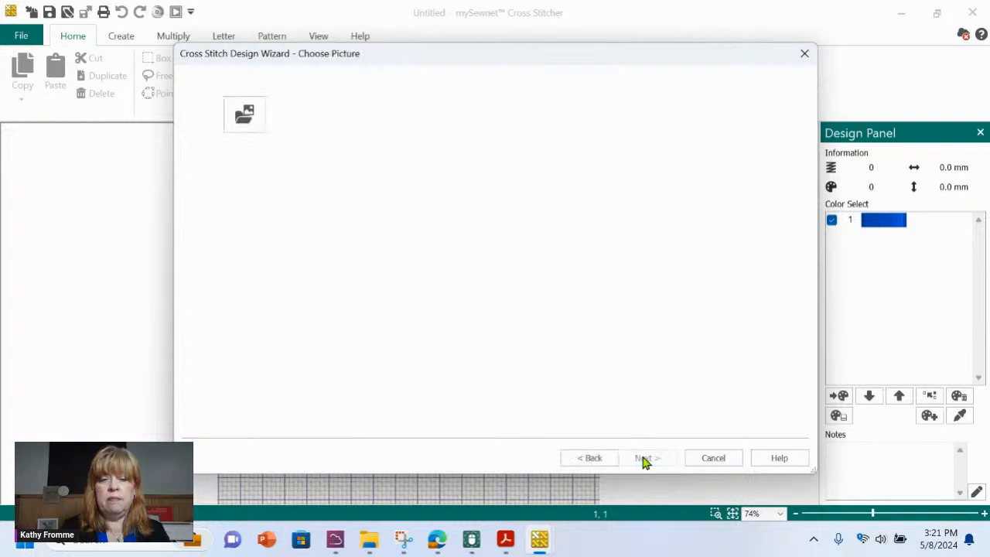
- Browse for a picture to load in the Embroidery\Pics folder of mySewnetSamples_120
{"action": "left_click", "coordinate": [245, 115]}
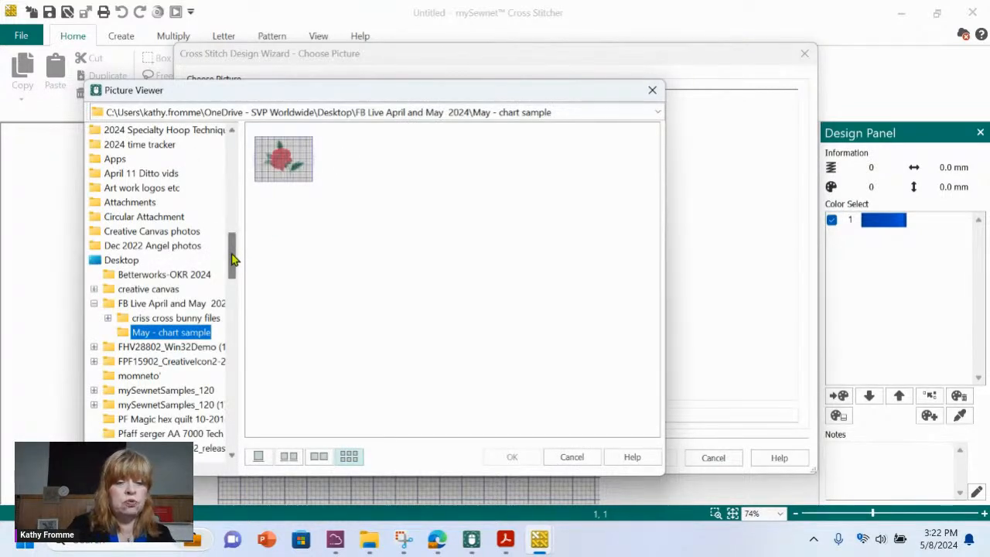
{"action": "left_click_drag", "start_coordinate": [234, 259], "coordinate": [230, 265]}
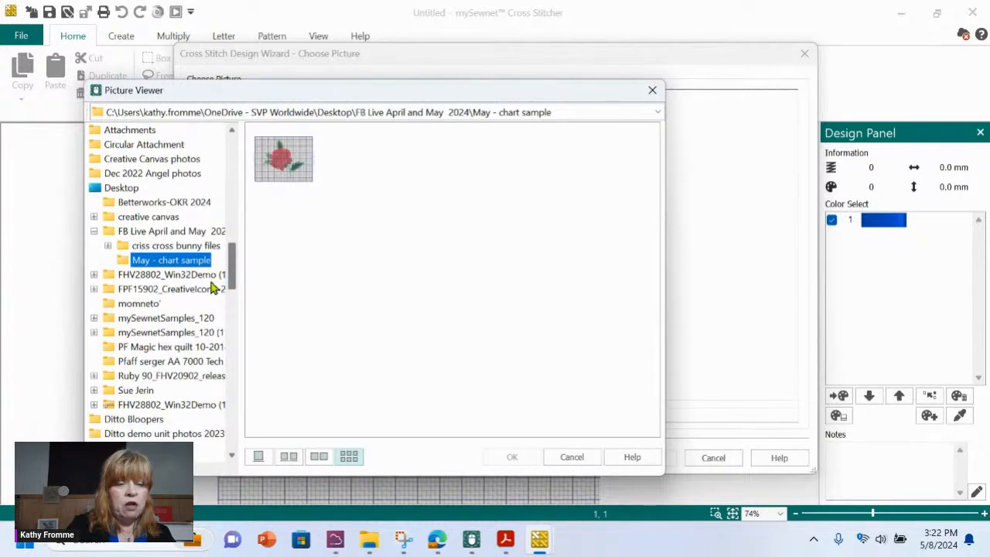
{"action": "left_click", "coordinate": [187, 318]}
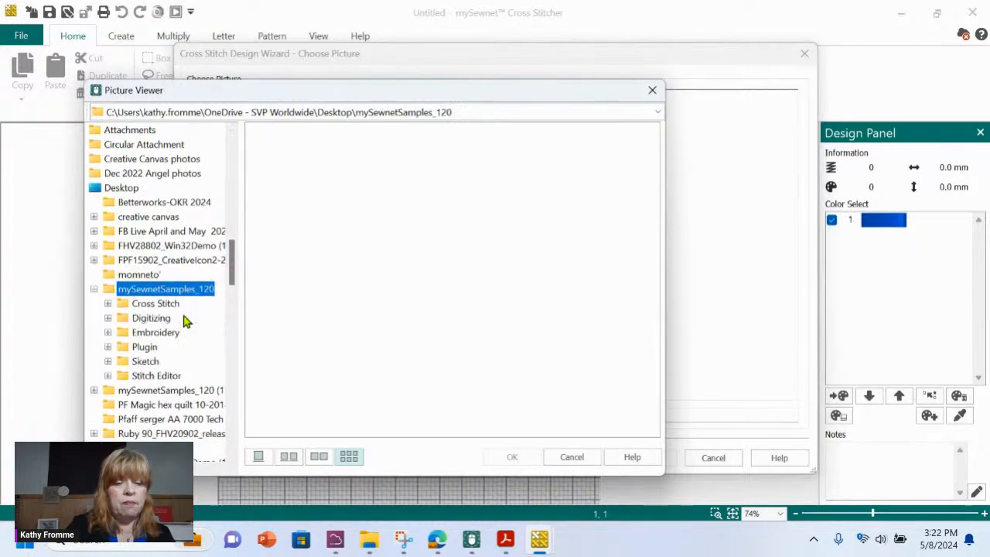
{"action": "left_click", "coordinate": [108, 303]}
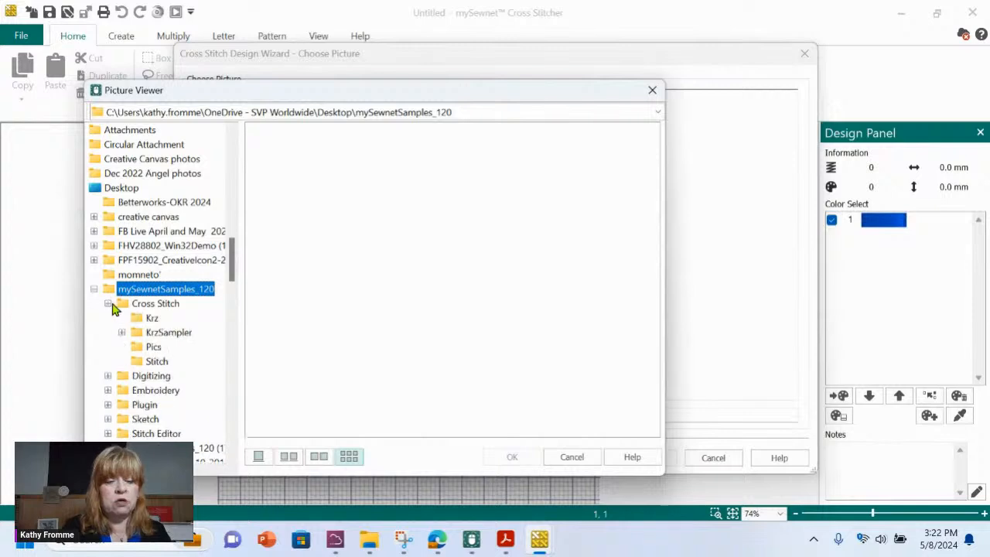
{"action": "left_click", "coordinate": [108, 304]}
{"action": "double_click", "coordinate": [149, 304]}
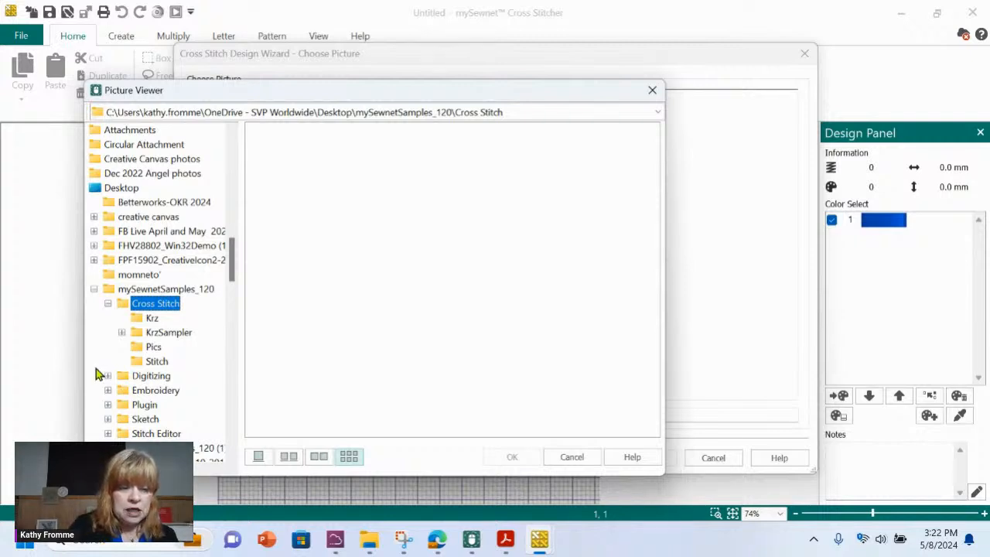
{"action": "left_click", "coordinate": [108, 390]}
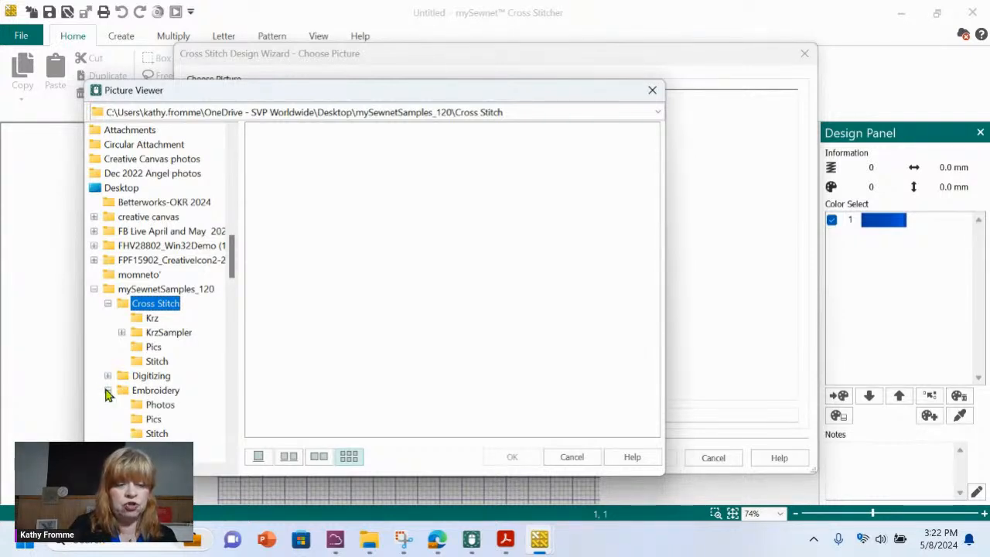
{"action": "left_click_drag", "start_coordinate": [232, 268], "coordinate": [232, 281]}
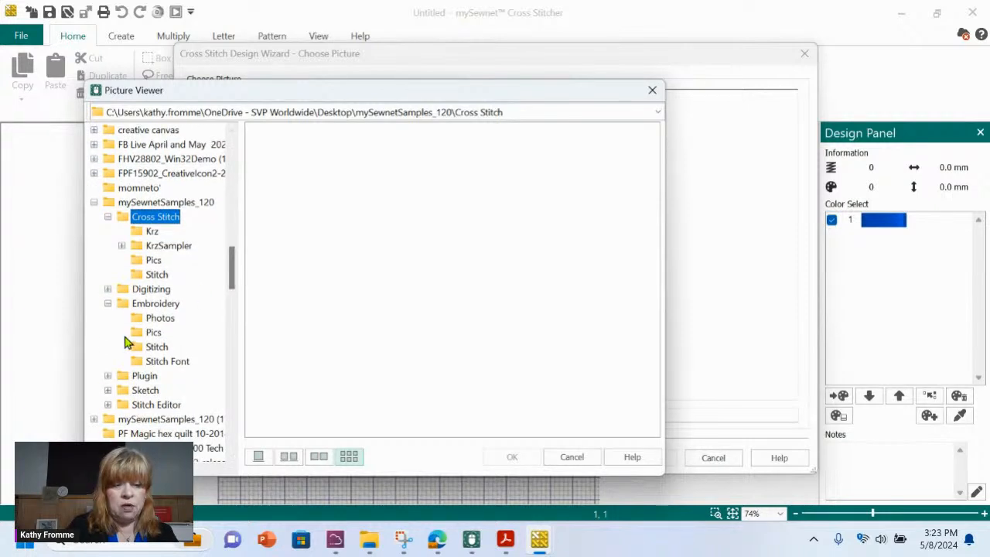
{"action": "left_click", "coordinate": [141, 335]}
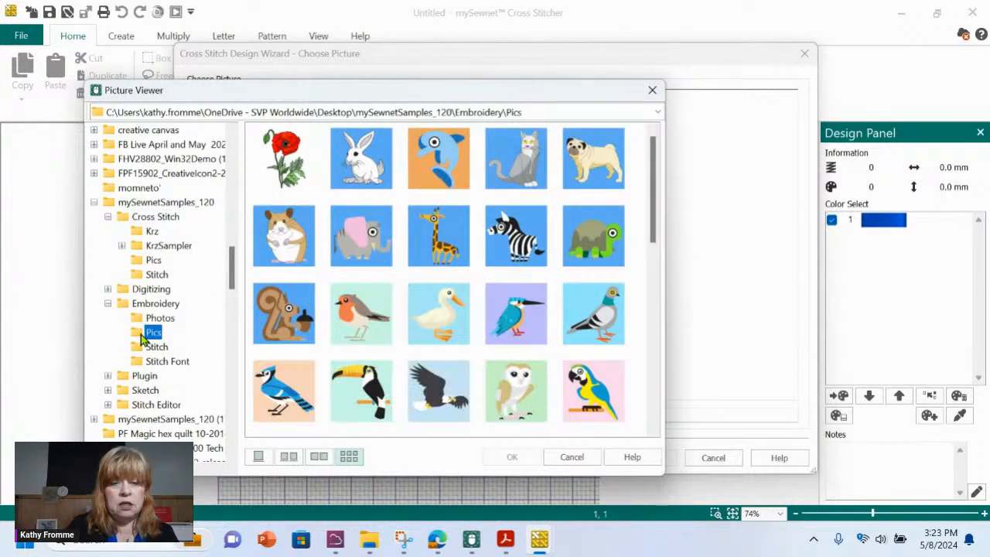
{"action": "left_click", "coordinate": [107, 217]}
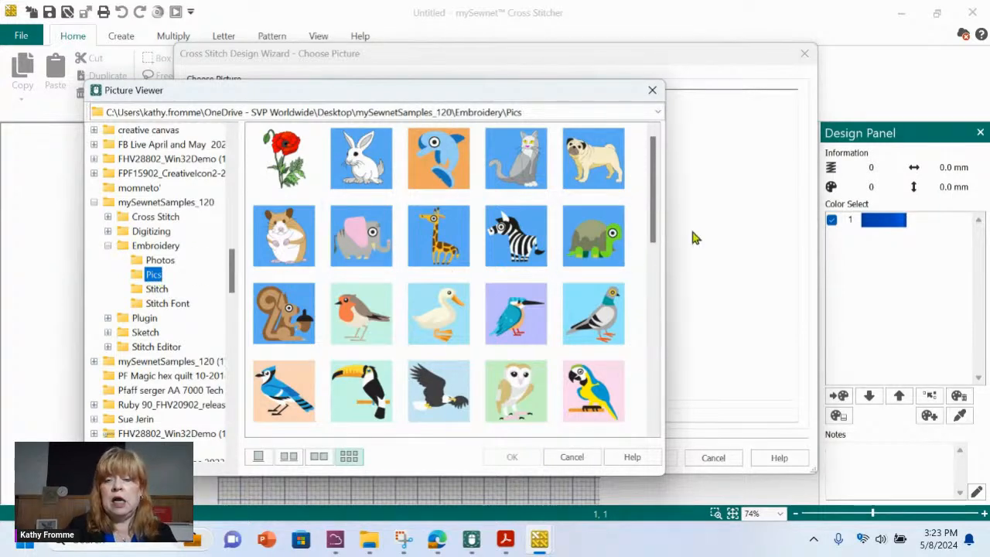
- Load the sun and crescent moon picture Climate10.png and continue to the design size without rotating or cropping it
{"action": "left_click_drag", "start_coordinate": [654, 212], "coordinate": [650, 442]}
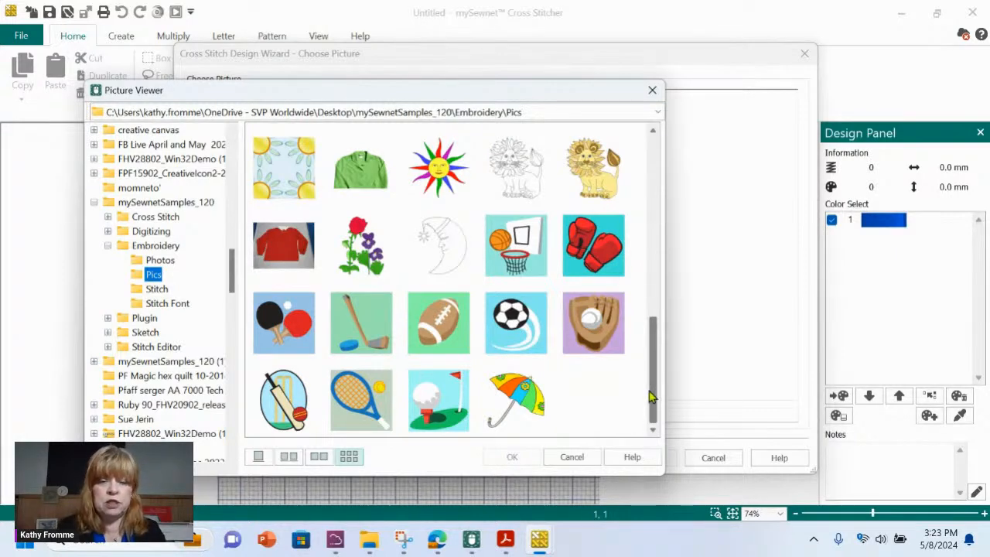
{"action": "left_click_drag", "start_coordinate": [652, 396], "coordinate": [652, 389]}
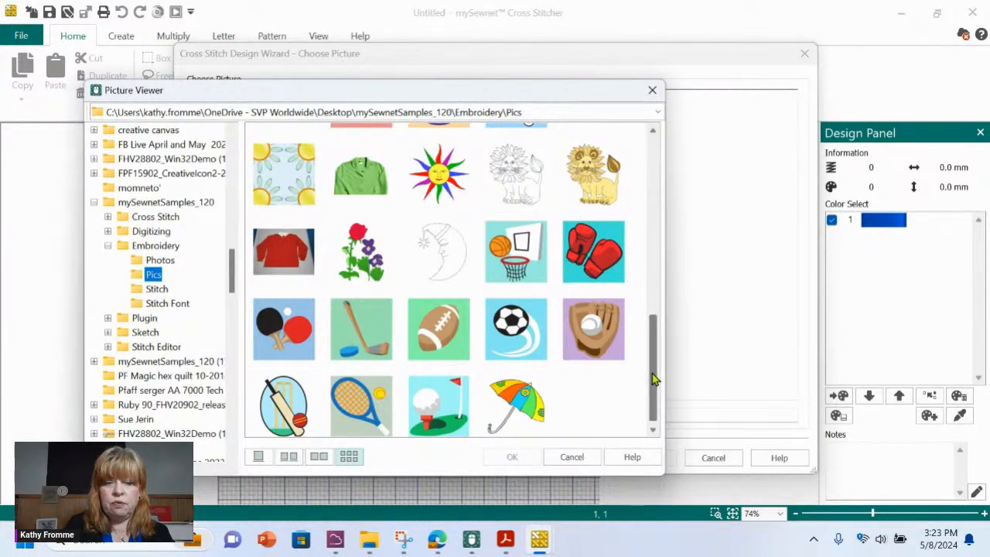
{"action": "left_click_drag", "start_coordinate": [652, 379], "coordinate": [645, 265]}
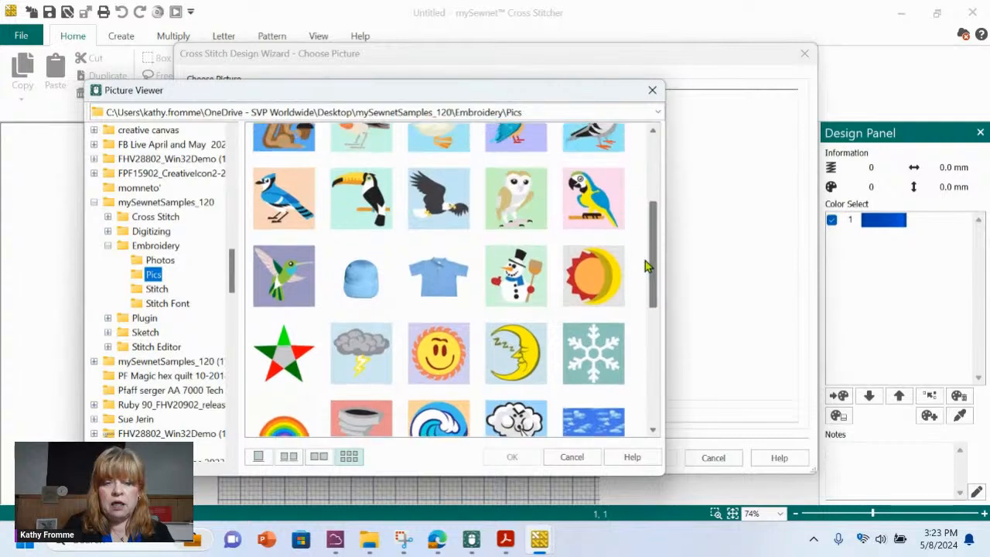
{"action": "left_click", "coordinate": [601, 276]}
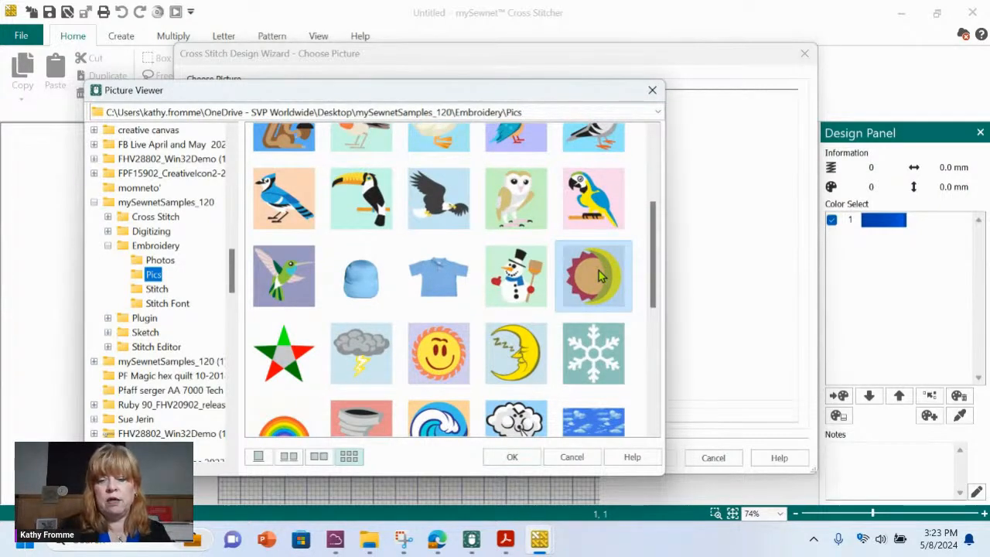
{"action": "left_click", "coordinate": [513, 457]}
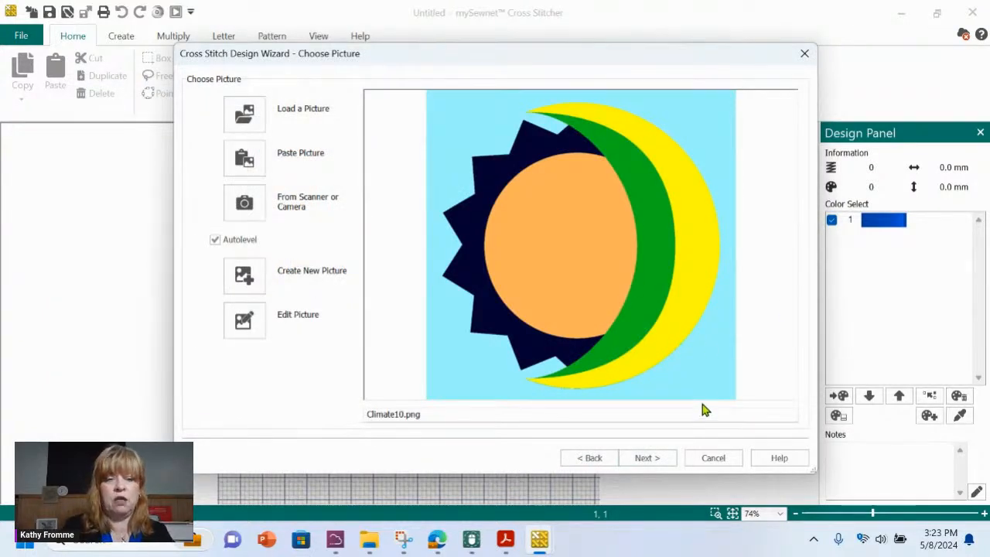
{"action": "left_click", "coordinate": [649, 461]}
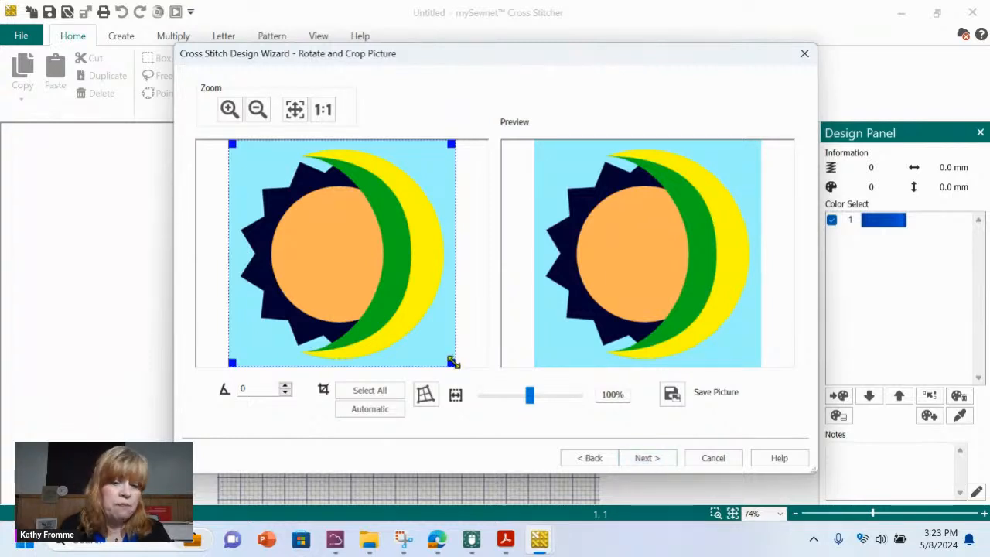
{"action": "left_click", "coordinate": [645, 458]}
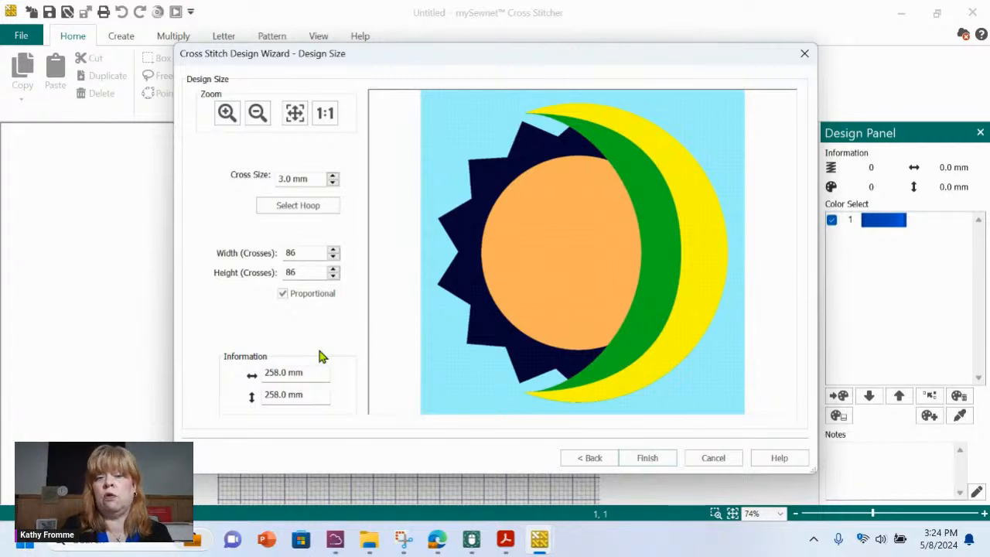
- Finish the wizard with 3.0 mm crosses and a design size of 86 by 86 crosses
{"action": "left_click", "coordinate": [645, 458]}
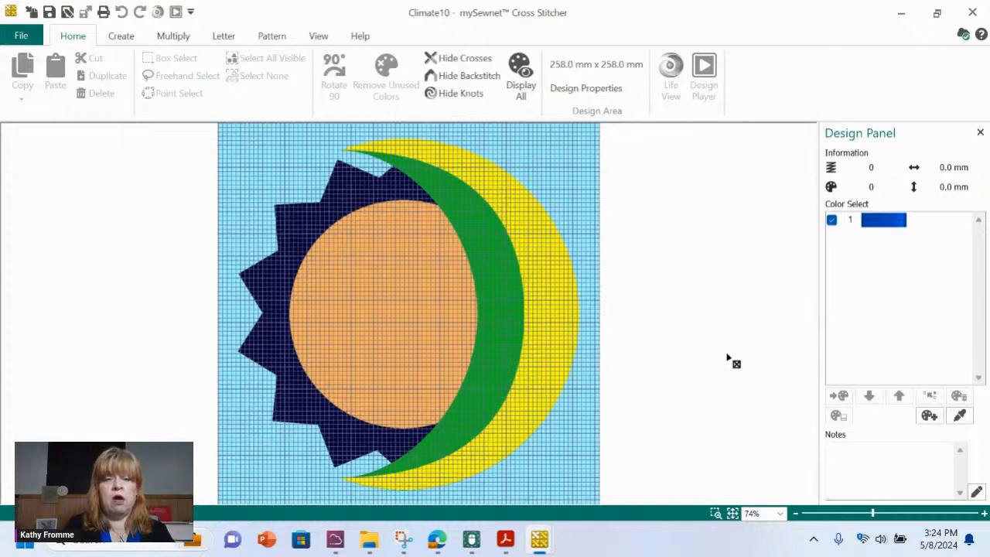
{"action": "left_click", "coordinate": [121, 36]}
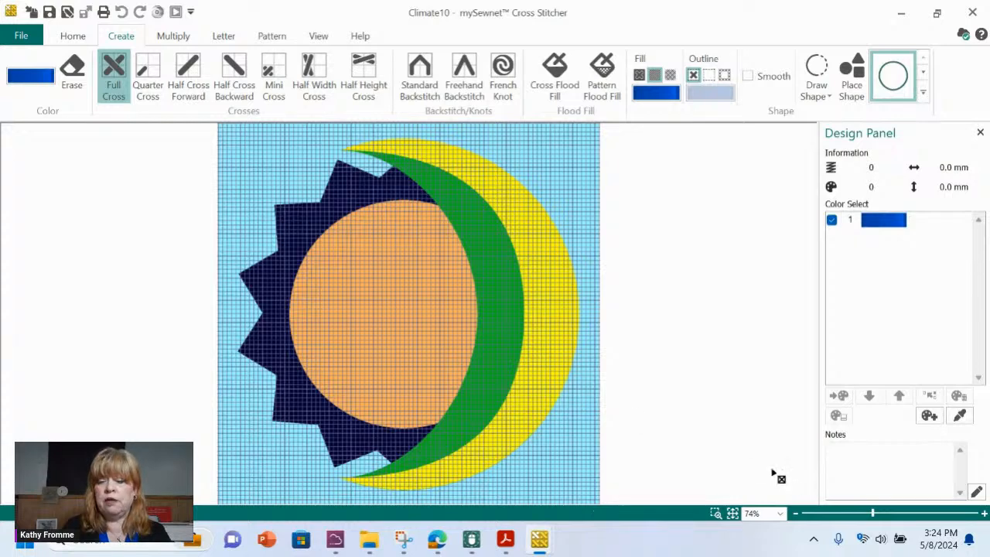
- Choose full crosses and add the Robison-Anton Rayon 40 pink thread 2502 Memphis Belle as the drawing color
{"action": "left_click", "coordinate": [714, 516]}
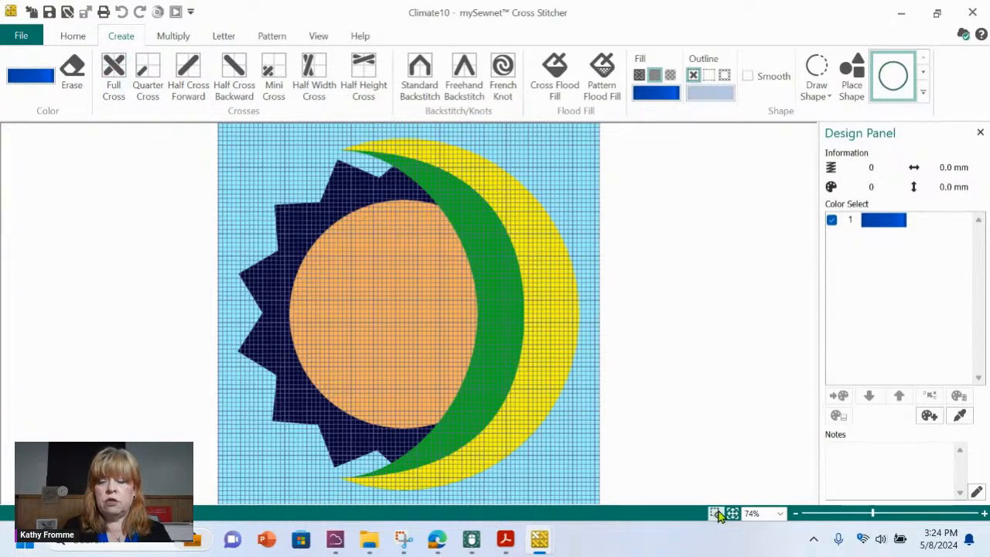
{"action": "left_click", "coordinate": [325, 152]}
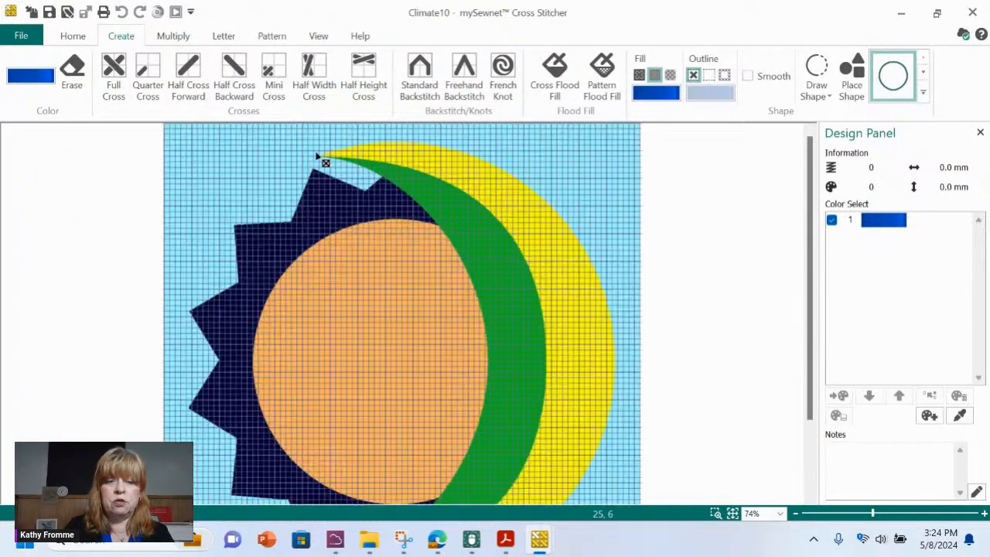
{"action": "left_click", "coordinate": [716, 513]}
{"action": "left_click_drag", "start_coordinate": [259, 161], "coordinate": [483, 297]}
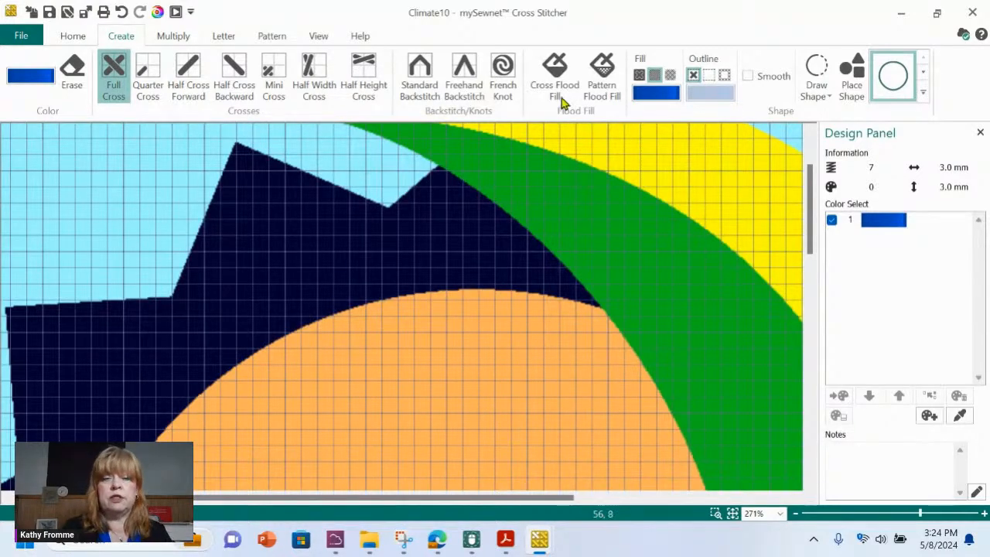
{"action": "left_click", "coordinate": [112, 69]}
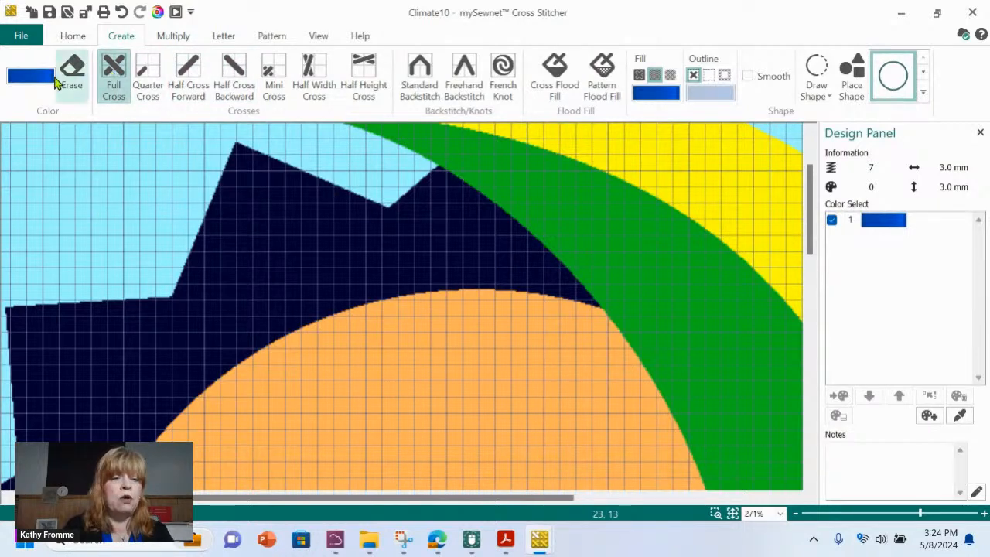
{"action": "left_click", "coordinate": [32, 78]}
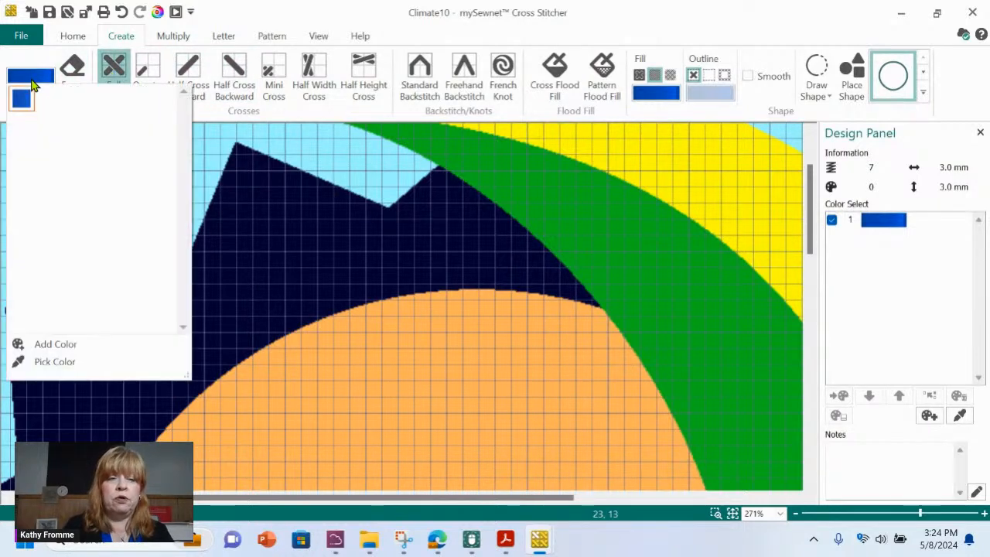
{"action": "left_click", "coordinate": [58, 345]}
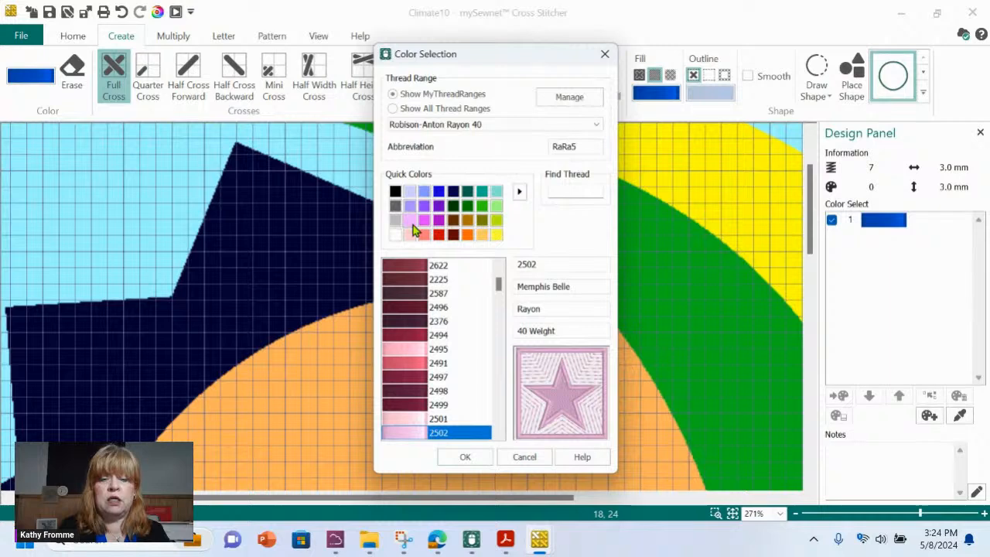
{"action": "left_click", "coordinate": [465, 456]}
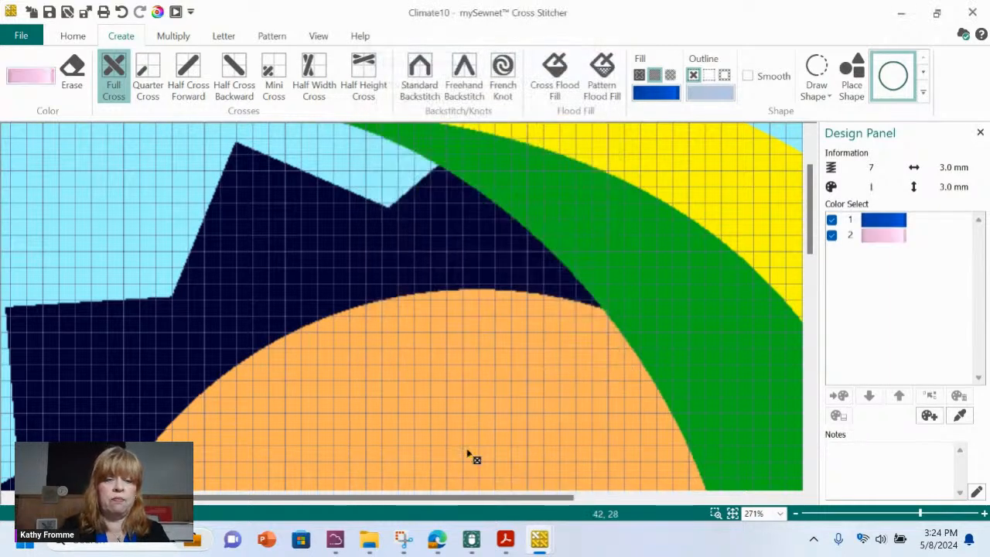
- Trace a closed outline of pink full crosses around the dark blue sun rays above the orange circle
{"action": "left_click", "coordinate": [252, 162]}
{"action": "left_click", "coordinate": [255, 166]}
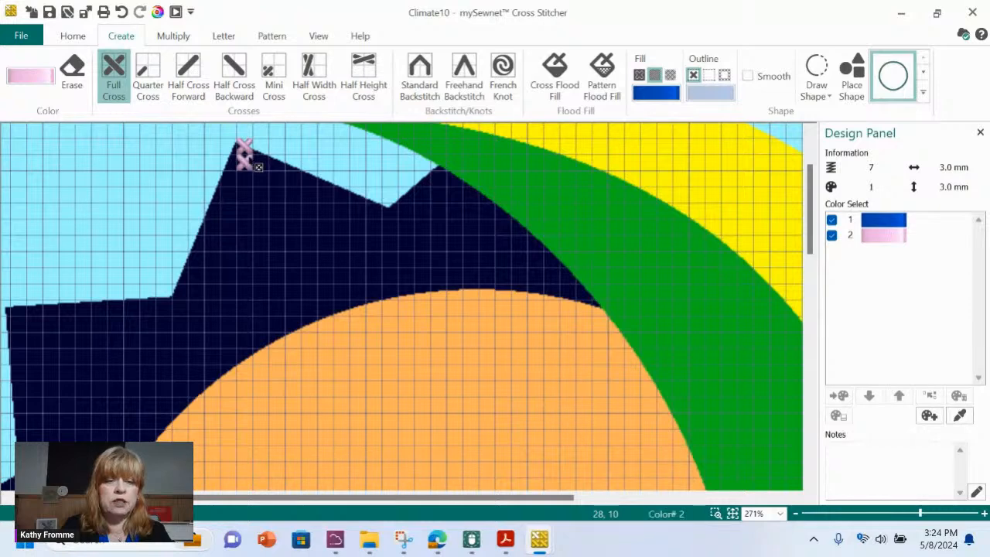
{"action": "left_click_drag", "start_coordinate": [264, 167], "coordinate": [394, 222]}
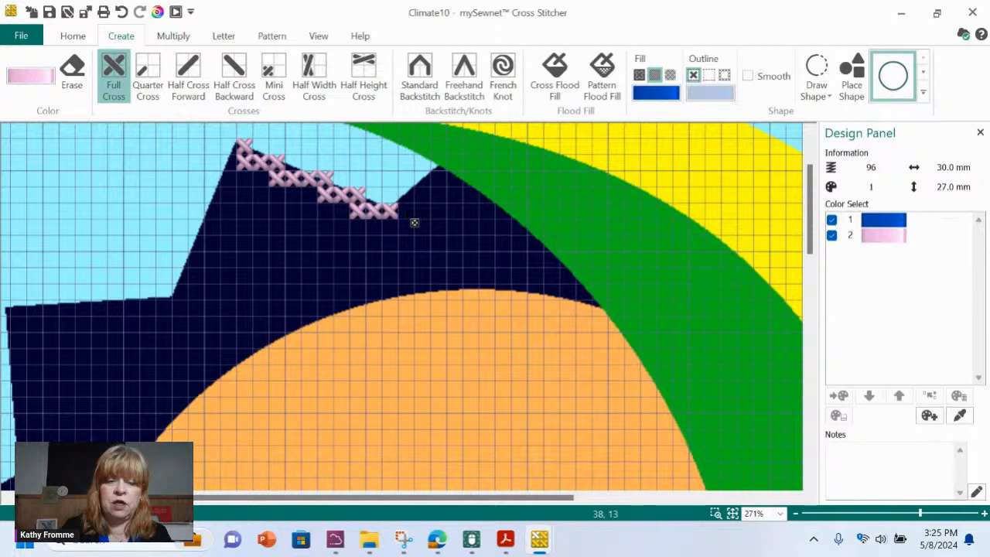
{"action": "mouse_move", "coordinate": [410, 222]}
{"action": "left_mouse_down"}
{"action": "mouse_move", "coordinate": [406, 207]}
{"action": "mouse_move", "coordinate": [440, 182]}
{"action": "mouse_move", "coordinate": [461, 186]}
{"action": "mouse_move", "coordinate": [592, 307]}
{"action": "left_mouse_up"}
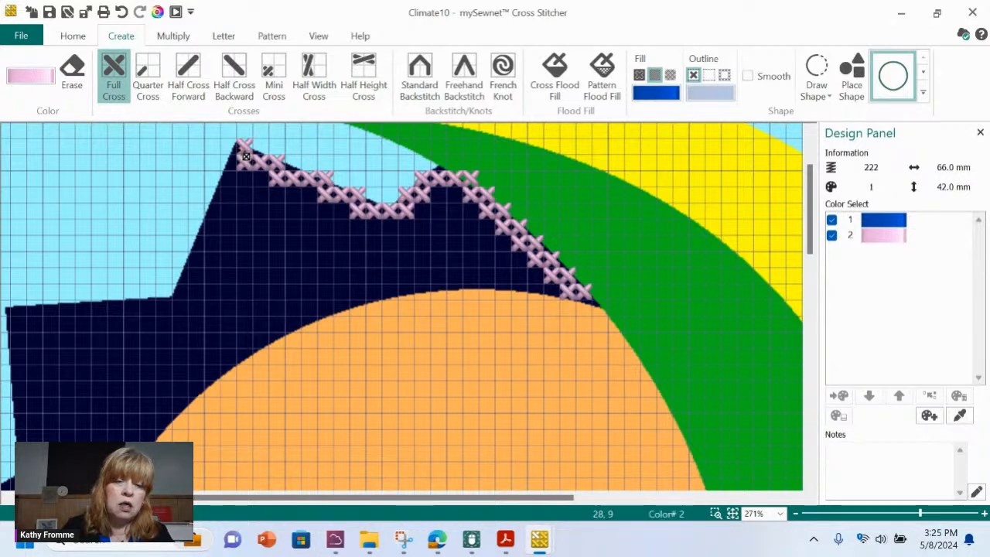
{"action": "mouse_move", "coordinate": [244, 156]}
{"action": "left_mouse_down"}
{"action": "mouse_move", "coordinate": [226, 147]}
{"action": "mouse_move", "coordinate": [222, 229]}
{"action": "mouse_move", "coordinate": [191, 307]}
{"action": "mouse_move", "coordinate": [239, 372]}
{"action": "mouse_move", "coordinate": [249, 372]}
{"action": "mouse_move", "coordinate": [248, 358]}
{"action": "mouse_move", "coordinate": [358, 313]}
{"action": "mouse_move", "coordinate": [452, 294]}
{"action": "mouse_move", "coordinate": [576, 310]}
{"action": "left_mouse_up"}
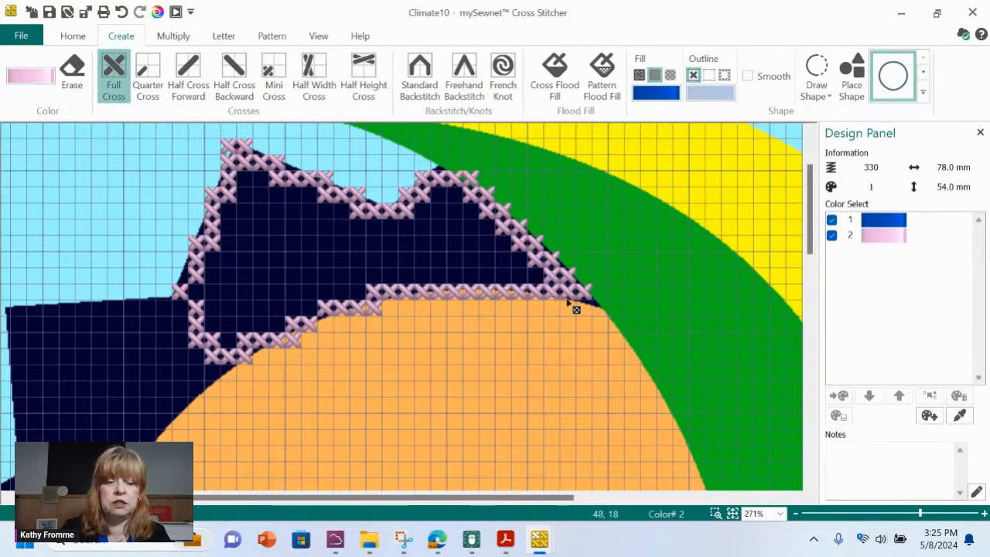
- Correct the outline's crosses along the orange circle's edge and flood fill the outlined ray area with pink crosses
{"action": "right_click", "coordinate": [376, 305]}
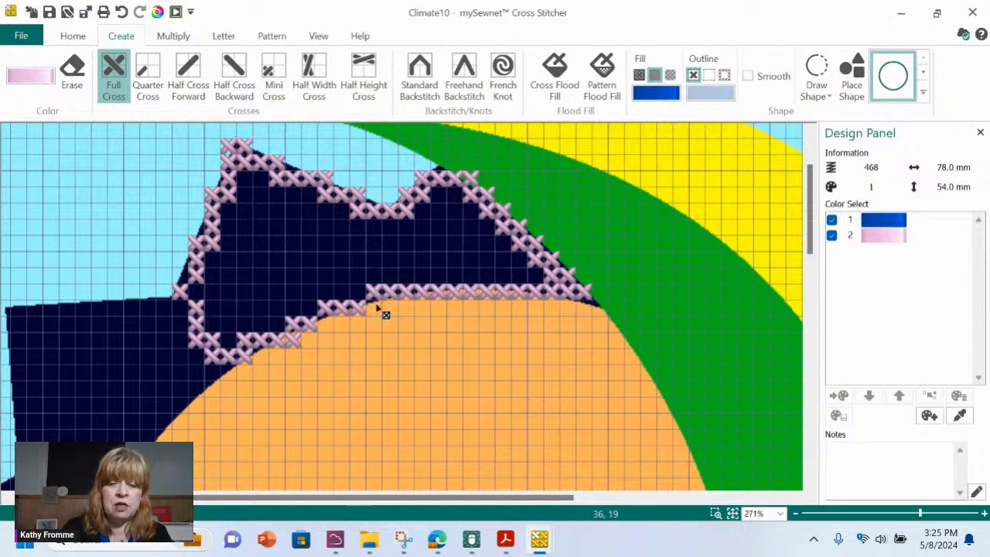
{"action": "right_click", "coordinate": [293, 341]}
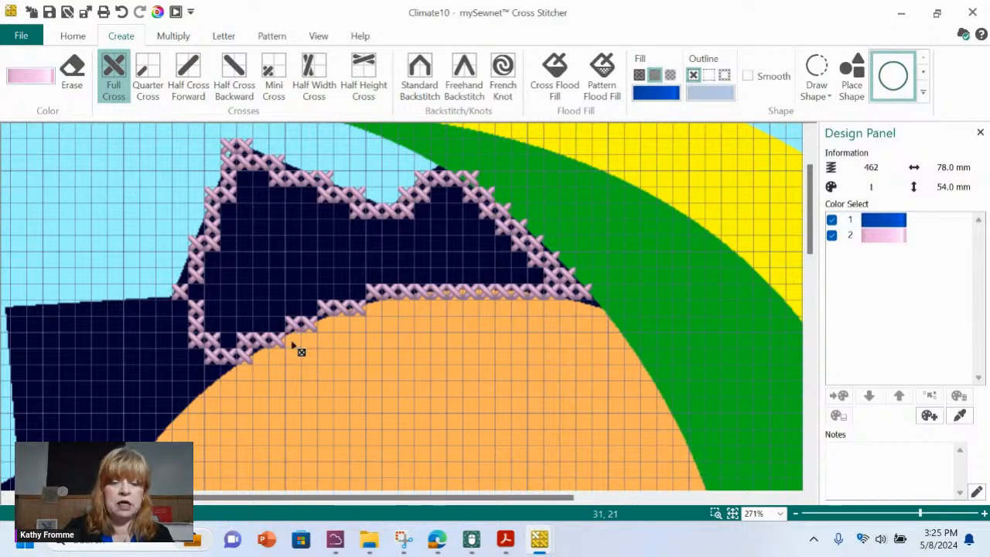
{"action": "left_click", "coordinate": [310, 307]}
{"action": "left_click", "coordinate": [278, 325]}
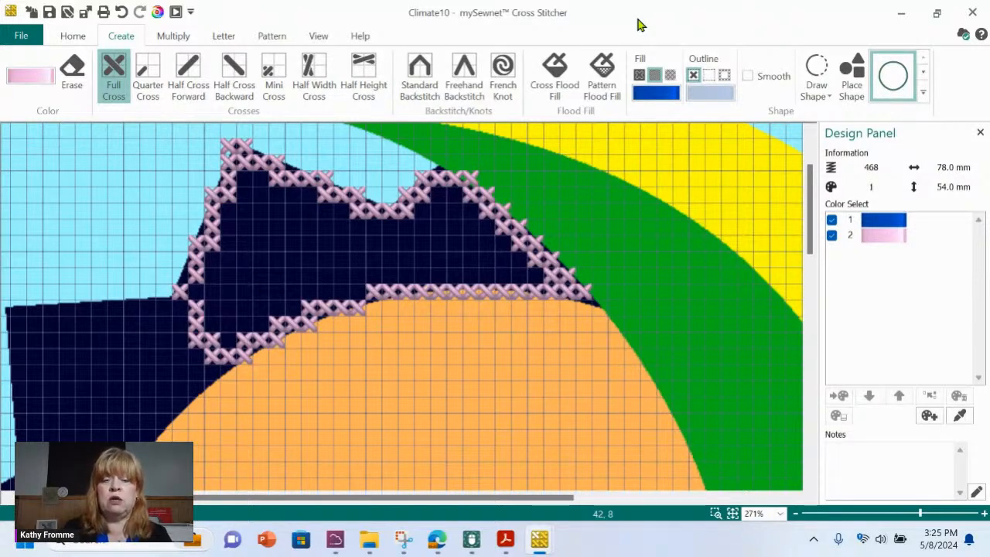
{"action": "left_click", "coordinate": [560, 74]}
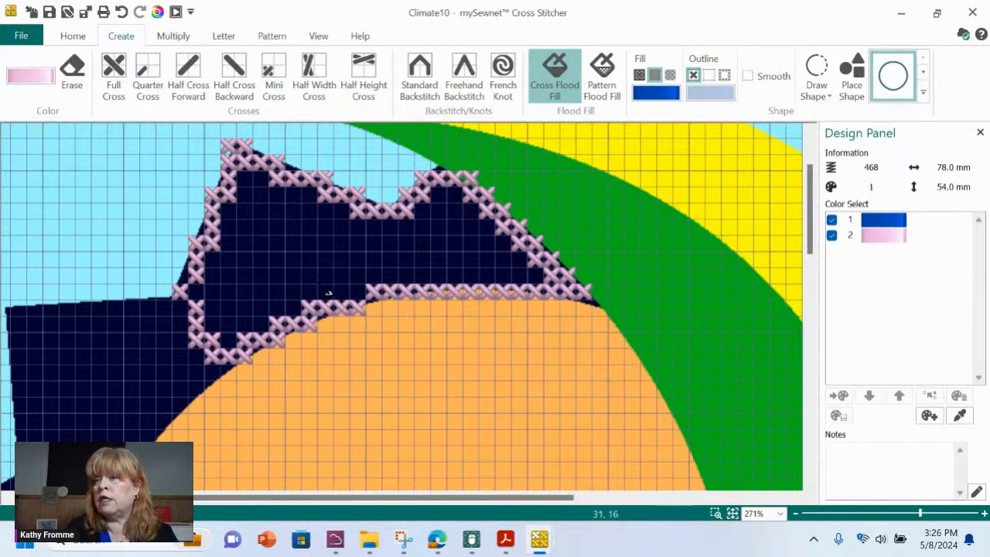
{"action": "left_click", "coordinate": [302, 246]}
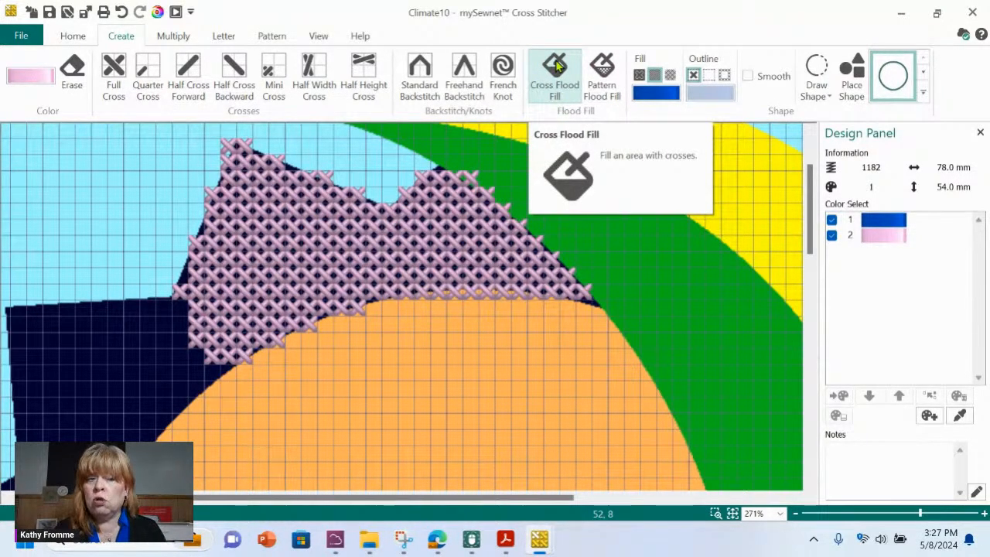
- Try a cross flood fill on the open green area outside the pink rays, and undo that fill
{"action": "left_click", "coordinate": [273, 78]}
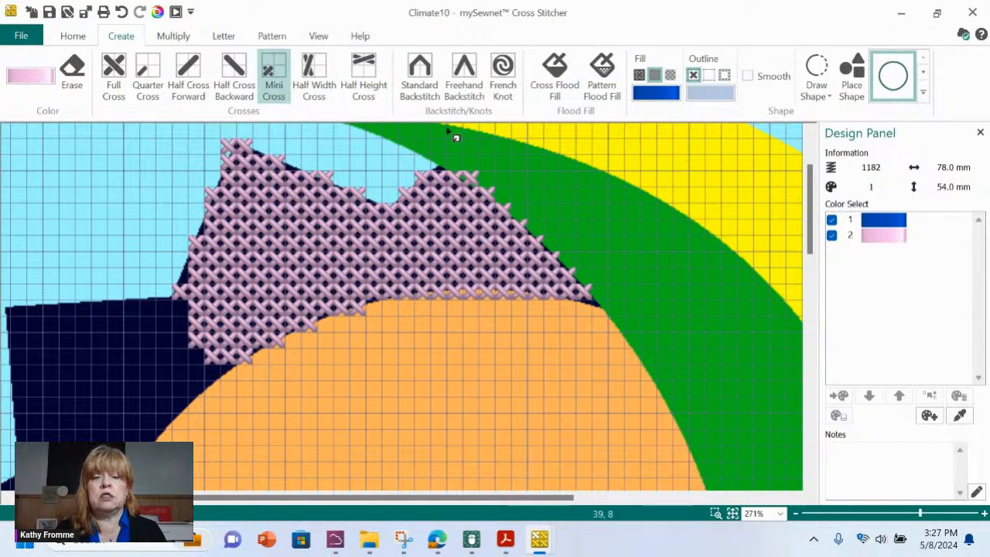
{"action": "left_click", "coordinate": [554, 76]}
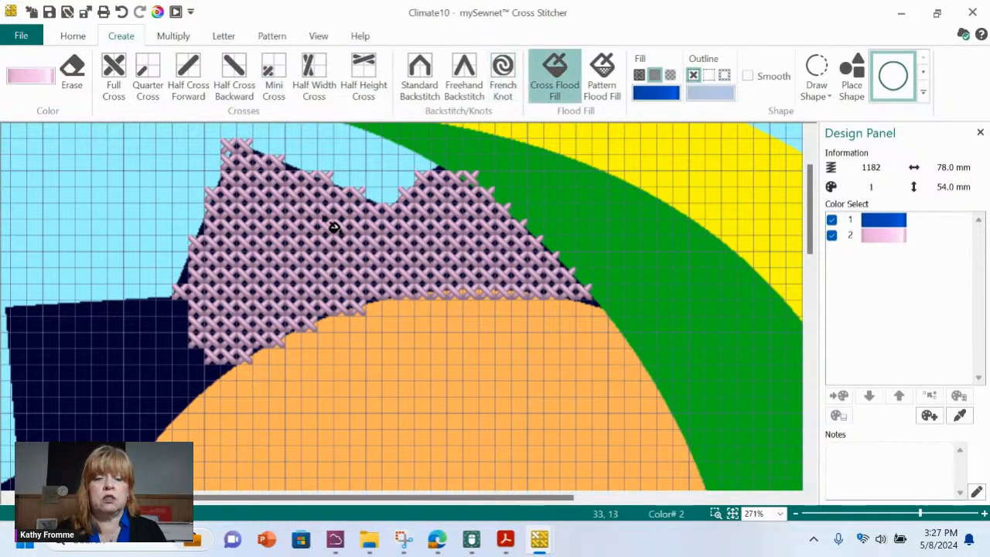
{"action": "left_click", "coordinate": [530, 188]}
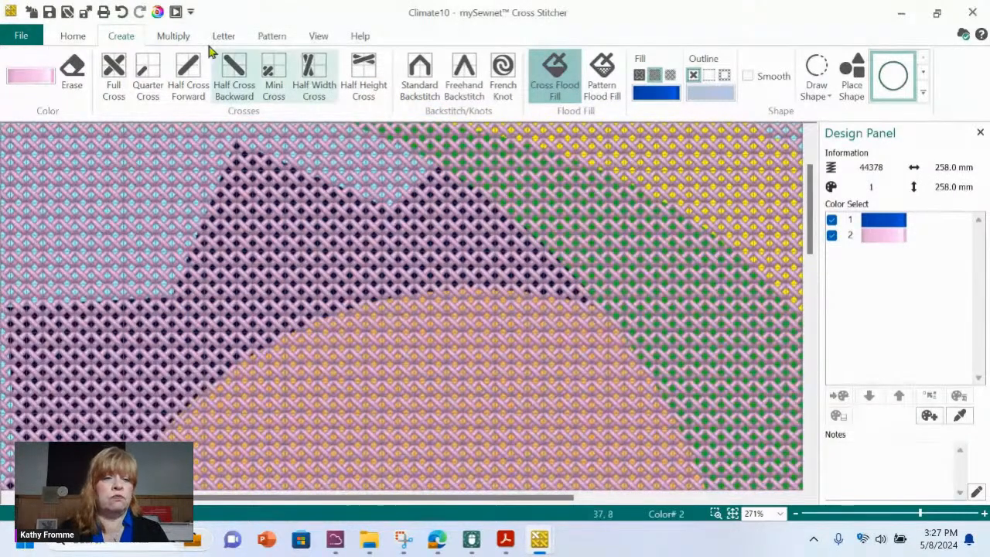
{"action": "left_click", "coordinate": [122, 13]}
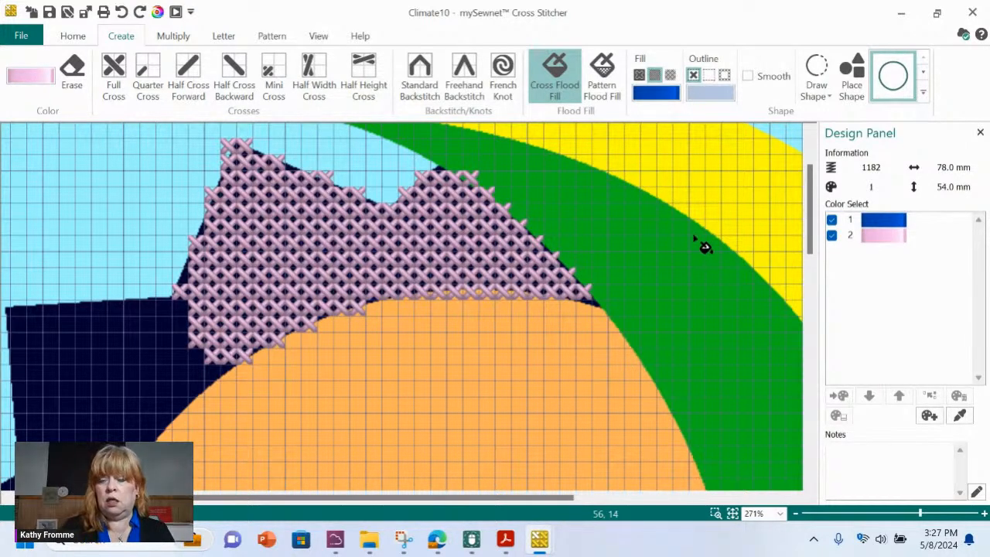
- Start a new project without saving the changes to Climate10, and cancel the design wizard
{"action": "left_click", "coordinate": [732, 513]}
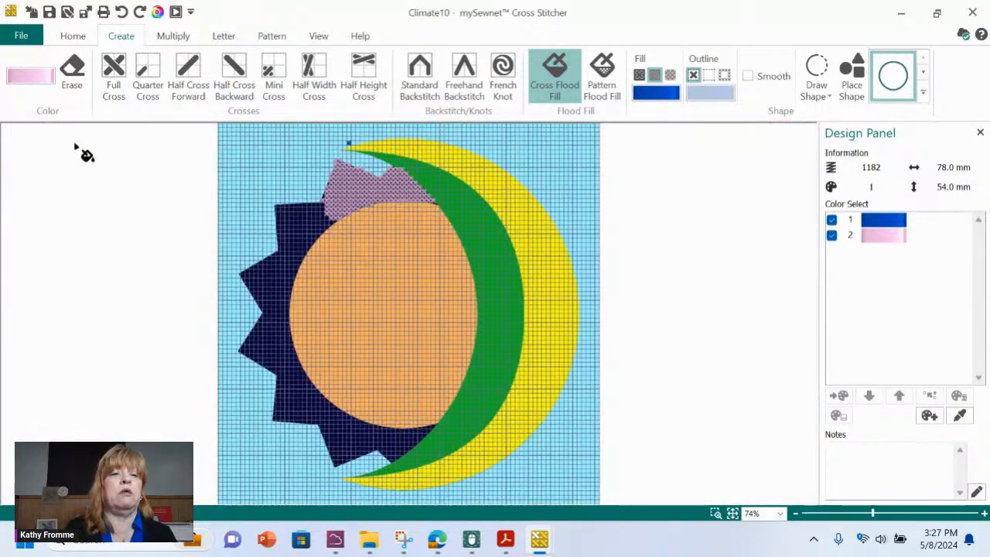
{"action": "left_click", "coordinate": [29, 37]}
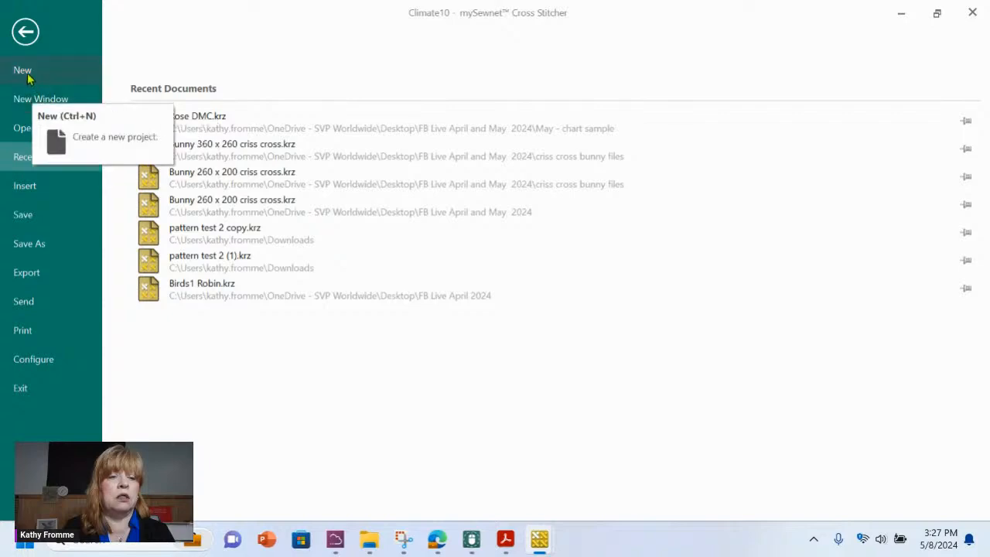
{"action": "left_click", "coordinate": [28, 69]}
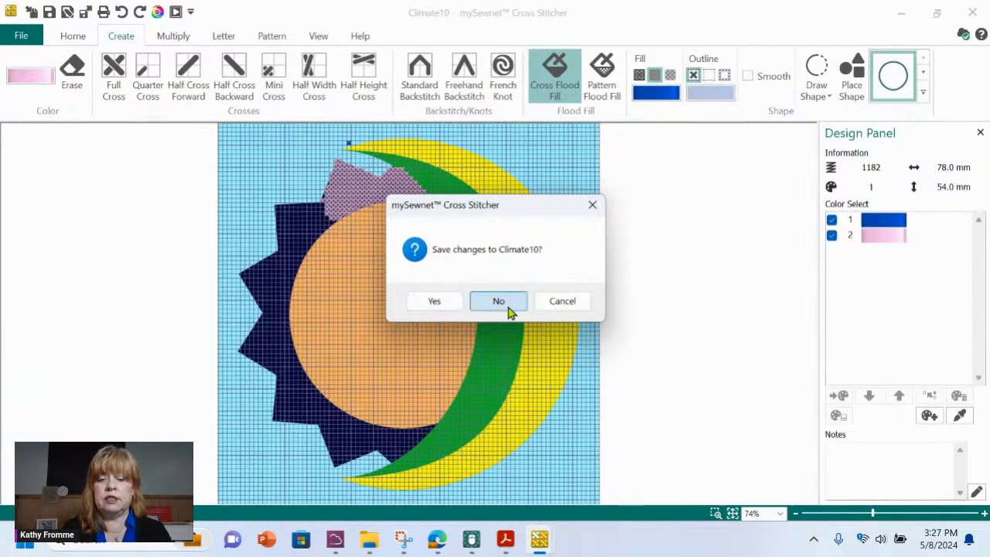
{"action": "left_click", "coordinate": [504, 303]}
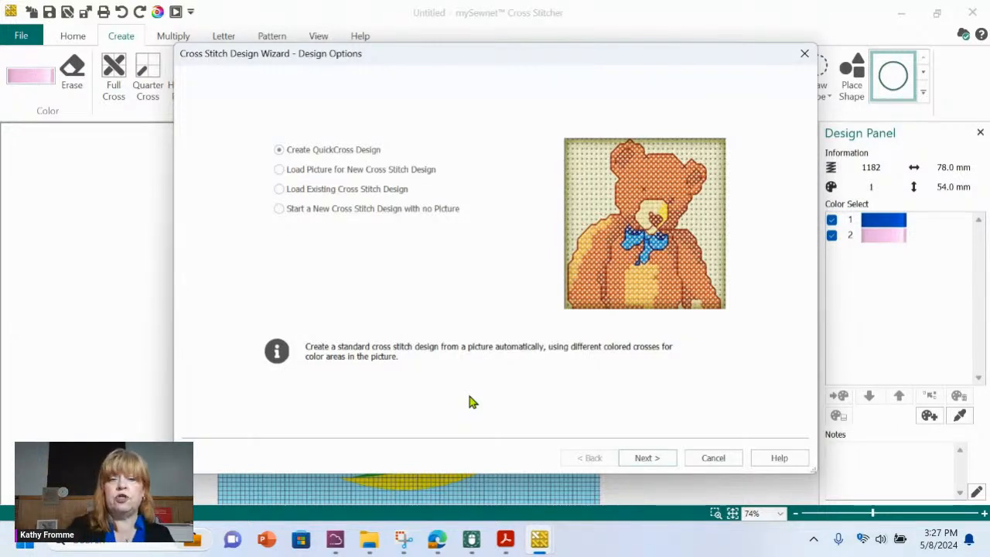
{"action": "left_click", "coordinate": [713, 458]}
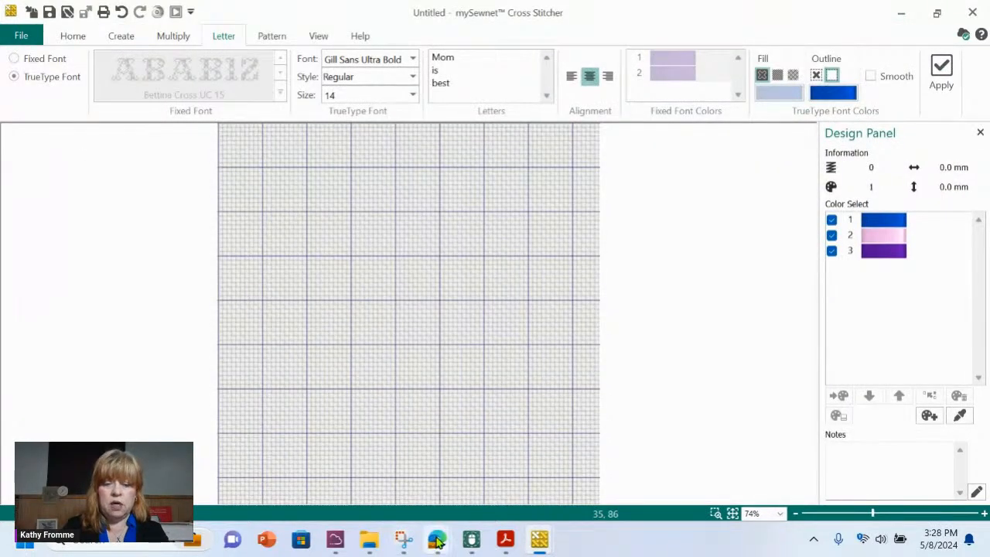
- Switch to the mySewnet software download page in Edge and examine its help links and the Windows and Mac minimum requirements
{"action": "mouse_move", "coordinate": [438, 542]}
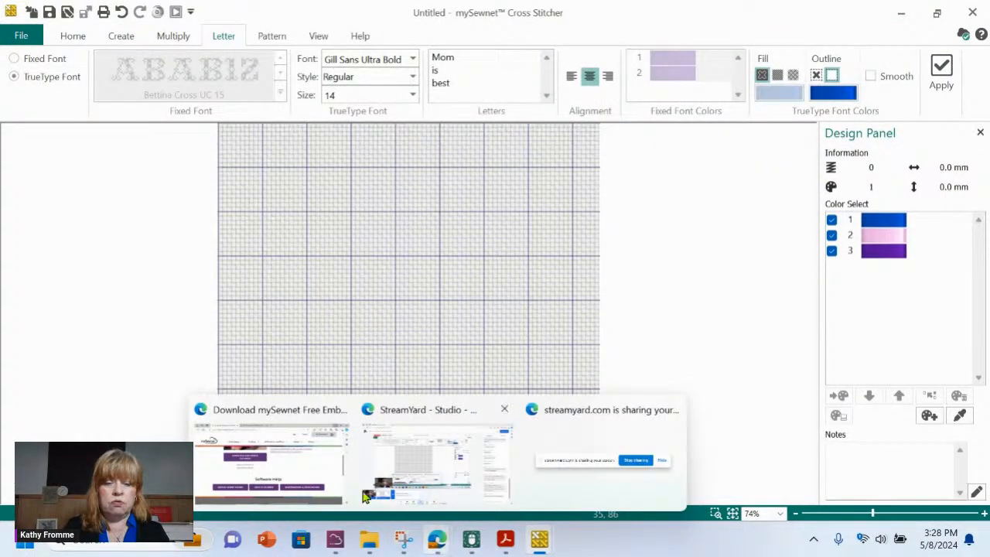
{"action": "left_click", "coordinate": [281, 459]}
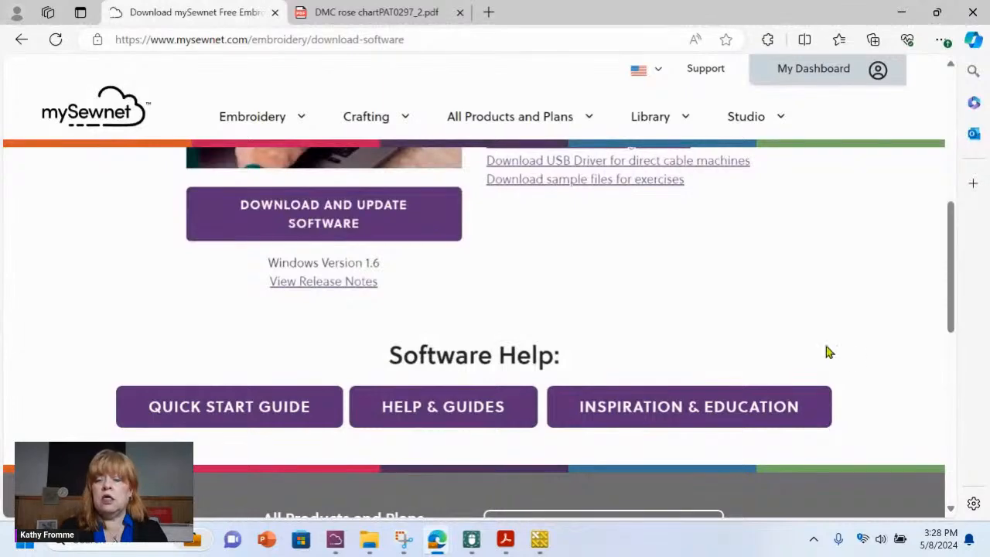
{"action": "left_click_drag", "start_coordinate": [956, 252], "coordinate": [942, 87]}
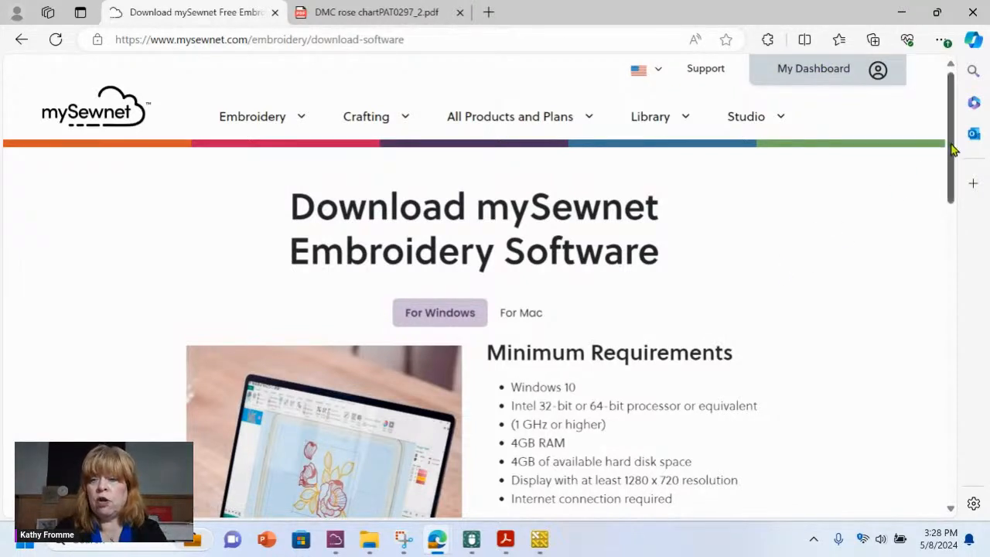
{"action": "left_click_drag", "start_coordinate": [952, 146], "coordinate": [953, 115]}
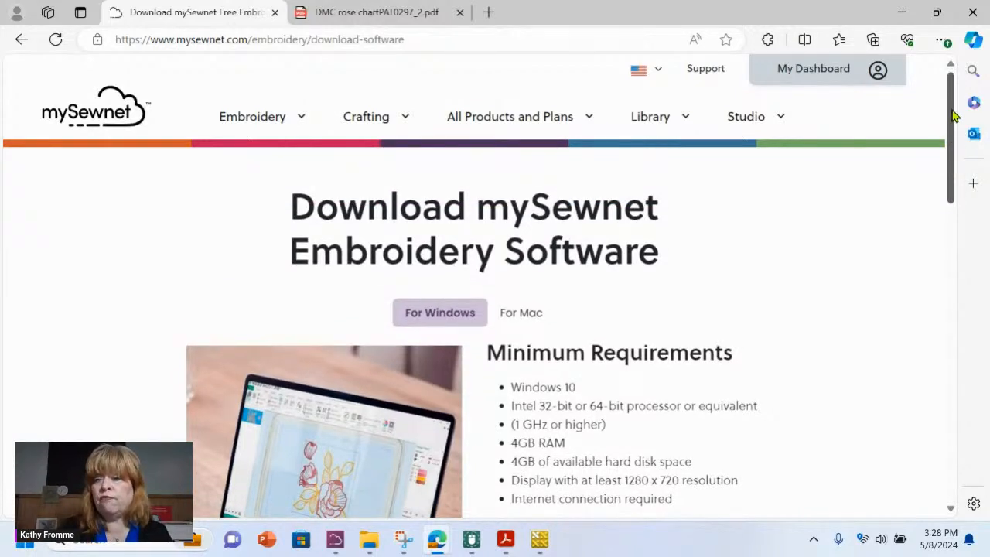
{"action": "left_click_drag", "start_coordinate": [954, 115], "coordinate": [937, 287]}
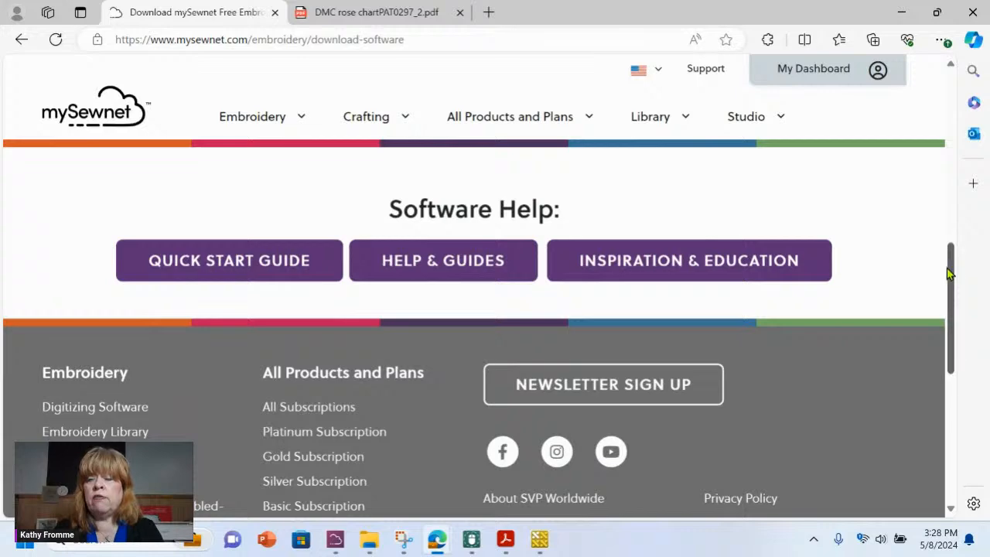
{"action": "left_click_drag", "start_coordinate": [951, 271], "coordinate": [950, 104]}
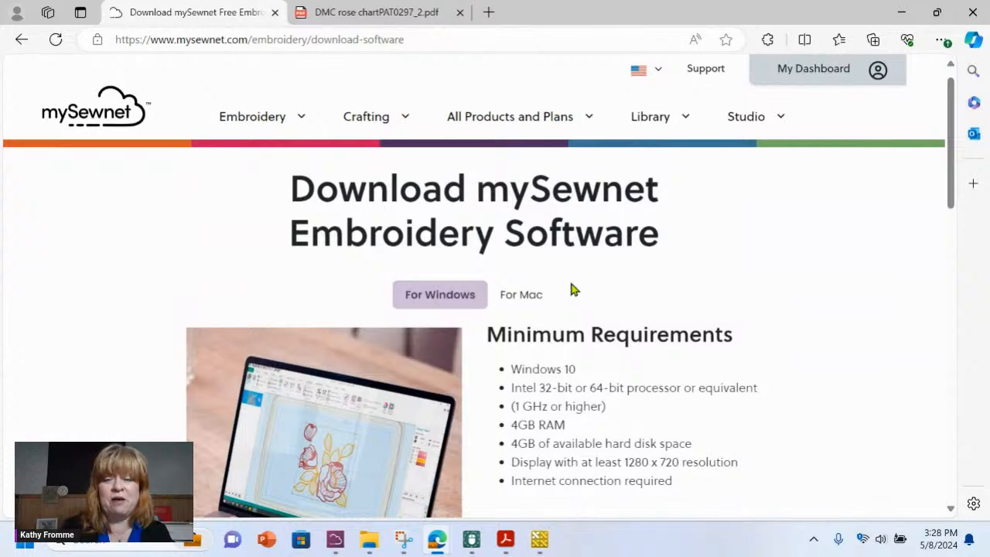
{"action": "left_click", "coordinate": [525, 296]}
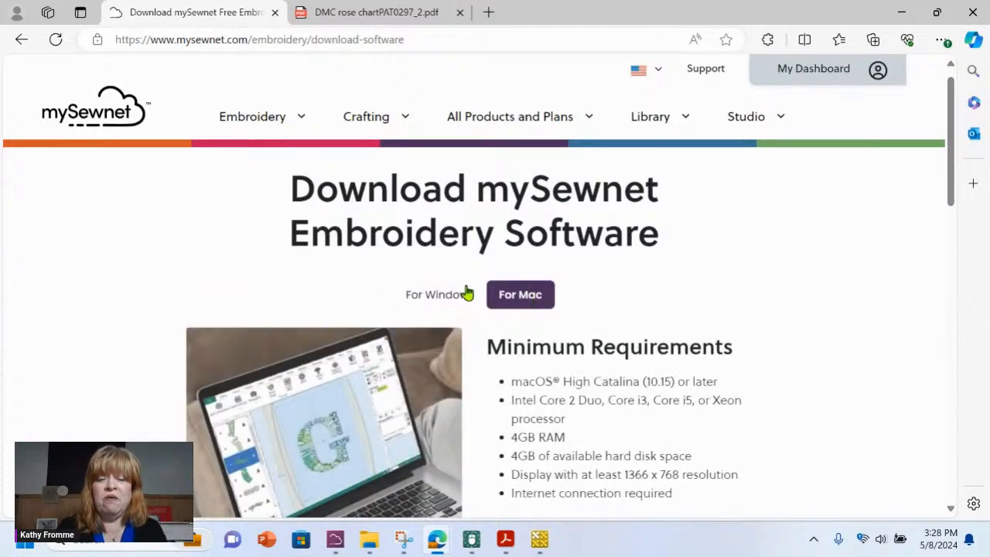
{"action": "left_click", "coordinate": [448, 301]}
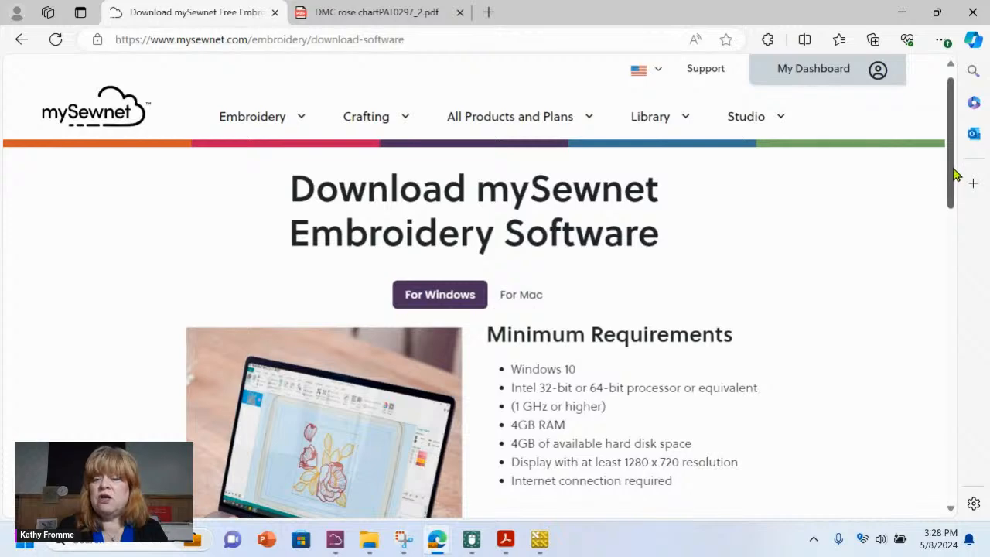
- Examine the optional Windows downloads, open the Help & Guides page and look through the Windows embroidery software reference guides
{"action": "left_click_drag", "start_coordinate": [954, 174], "coordinate": [939, 212]}
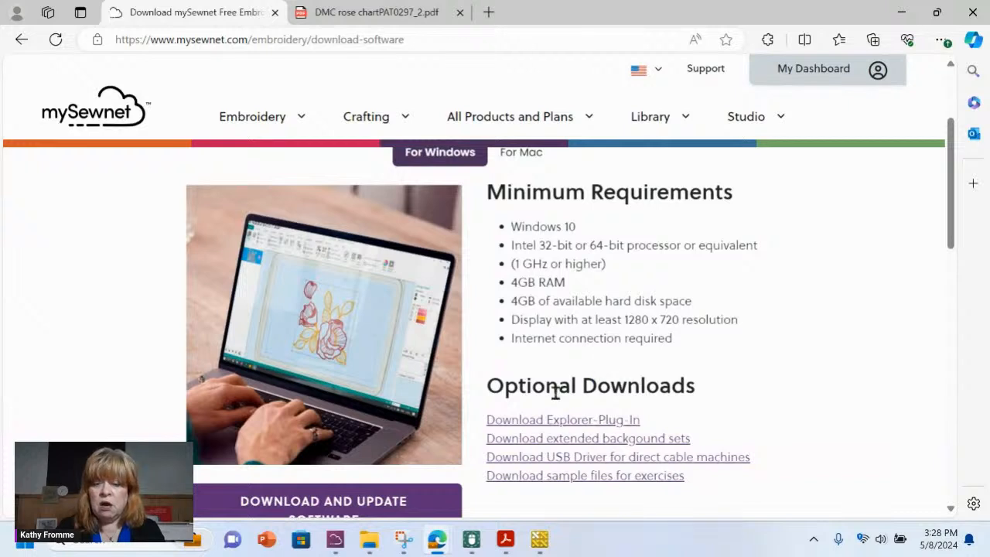
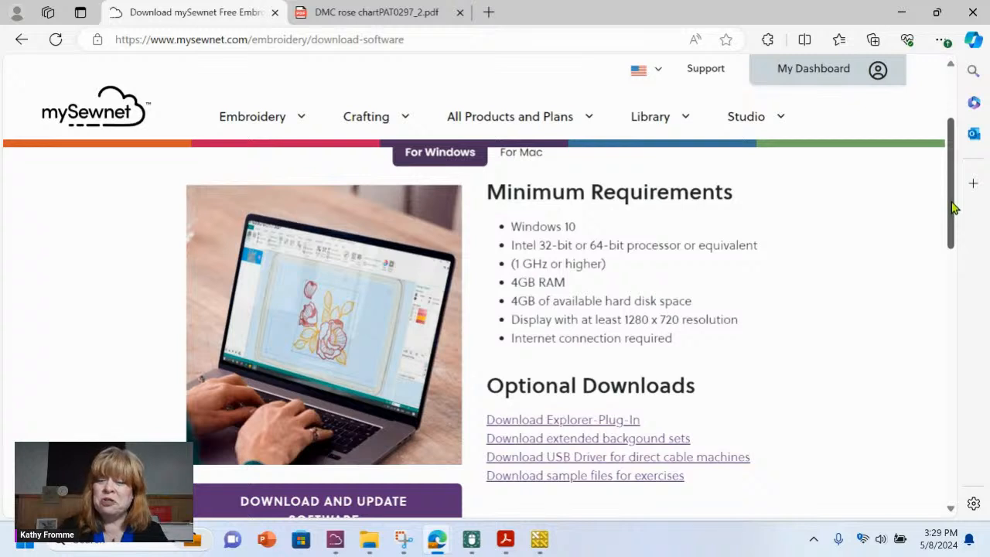
{"action": "left_click_drag", "start_coordinate": [953, 213], "coordinate": [952, 332]}
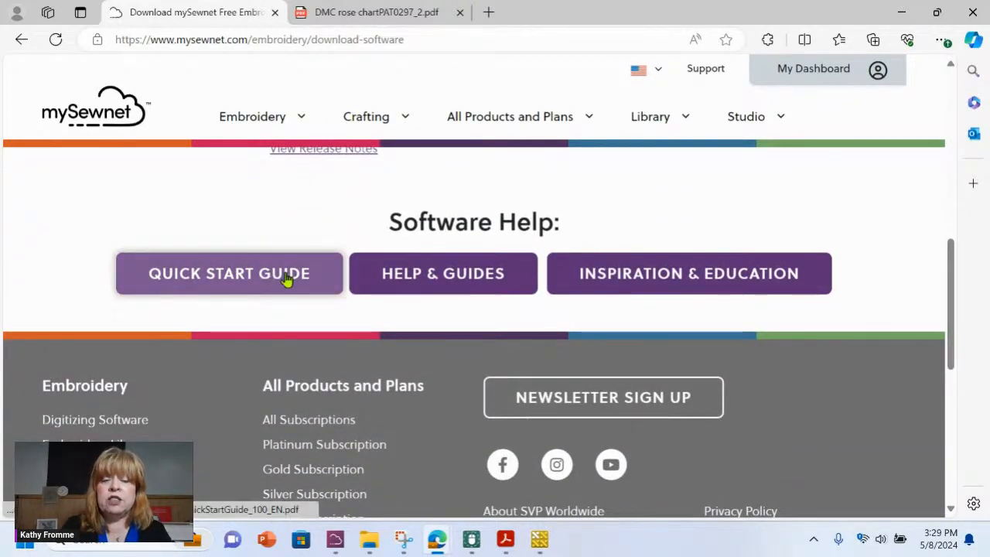
{"action": "left_click", "coordinate": [431, 275]}
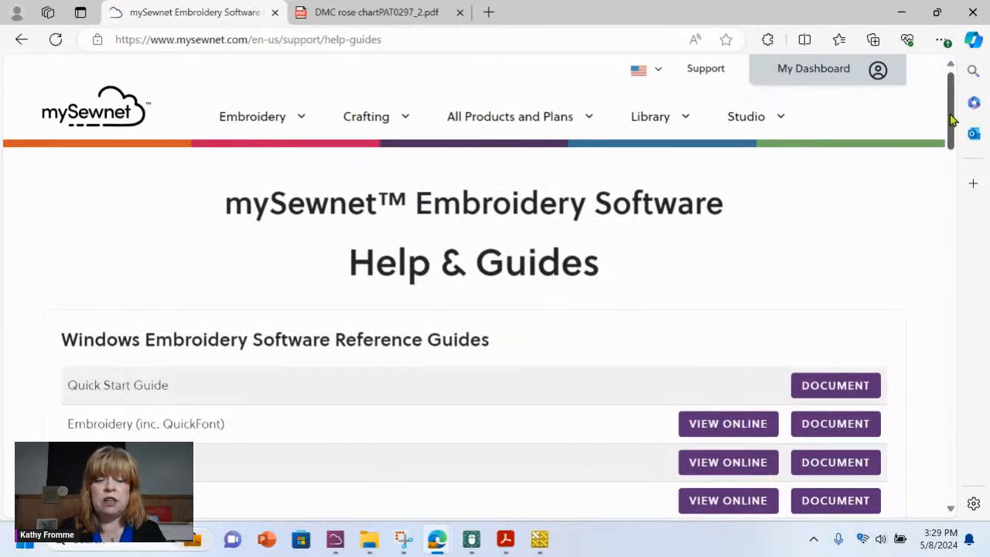
{"action": "left_click_drag", "start_coordinate": [952, 116], "coordinate": [954, 148]}
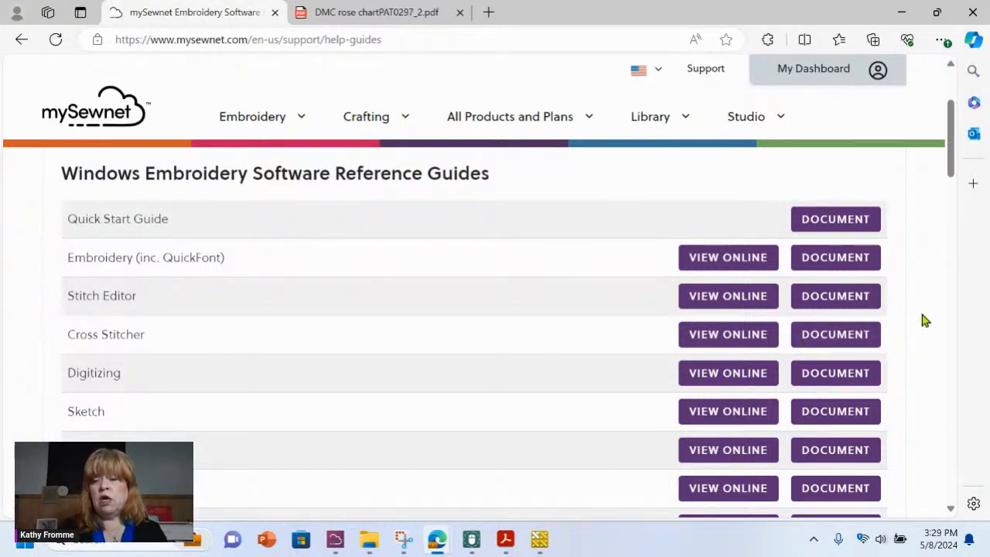
{"action": "left_click_drag", "start_coordinate": [948, 164], "coordinate": [954, 89]}
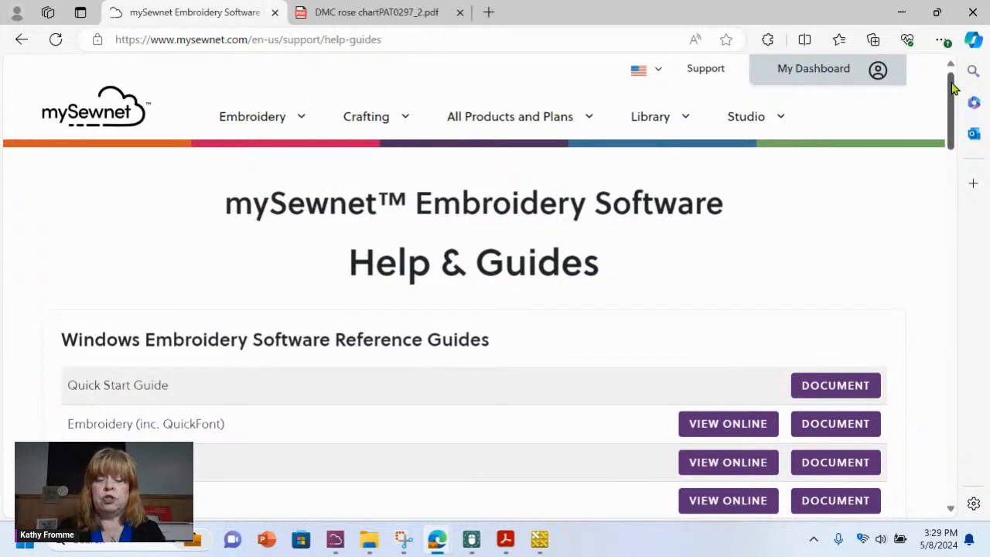
- Switch to the Cross Stitcher reference guide PDF in Acrobat and examine its pages on designing new fill patterns and pattern categories
{"action": "mouse_move", "coordinate": [505, 544]}
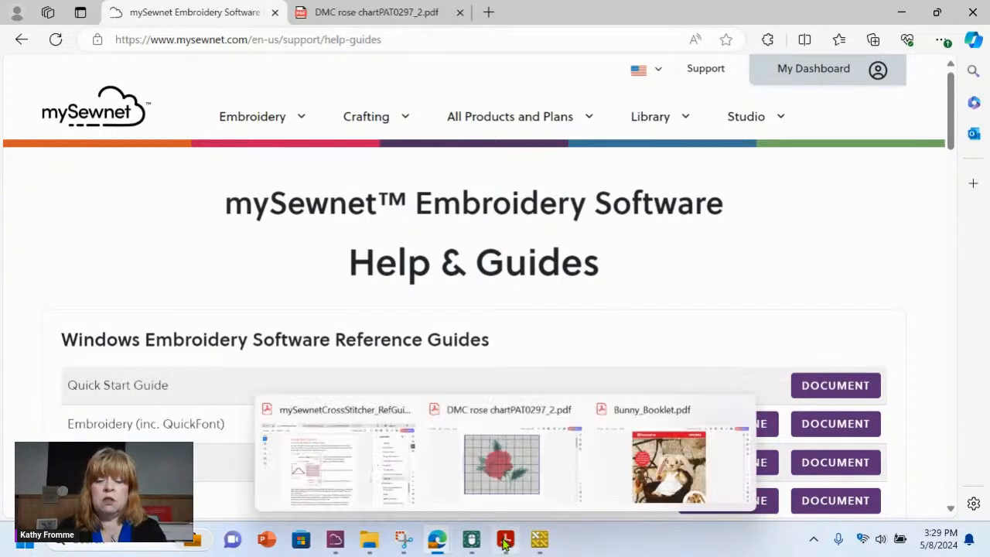
{"action": "left_click", "coordinate": [338, 461]}
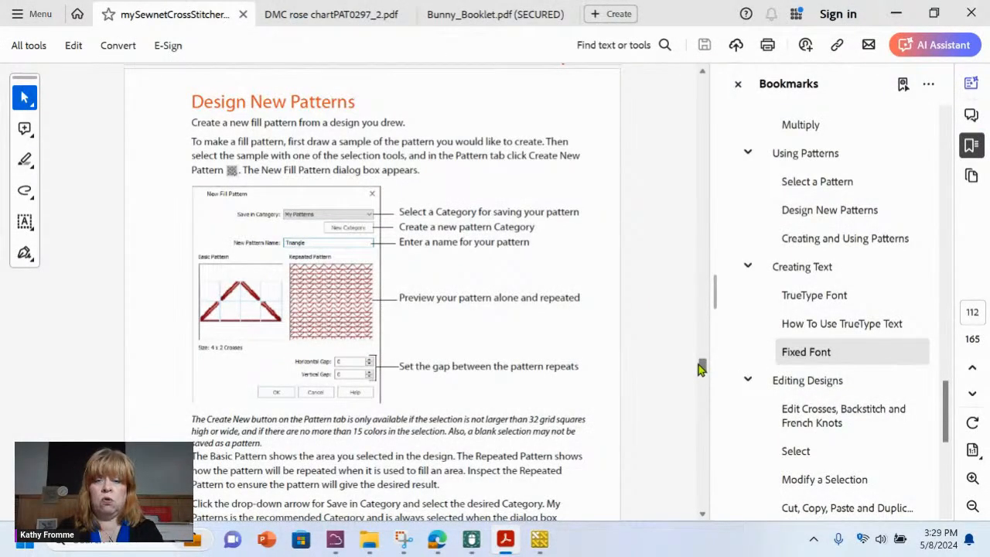
{"action": "left_click_drag", "start_coordinate": [698, 368], "coordinate": [698, 369]}
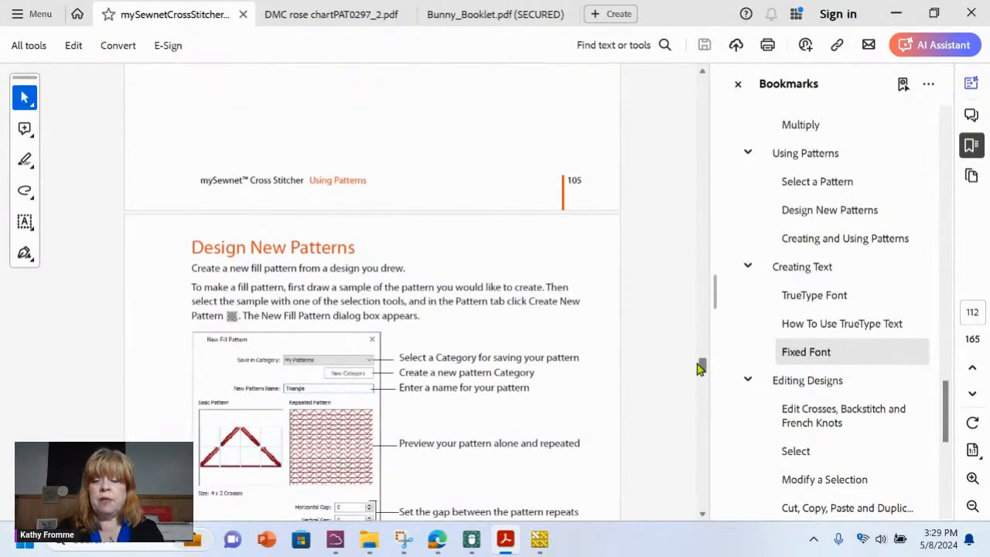
{"action": "left_click", "coordinate": [701, 512]}
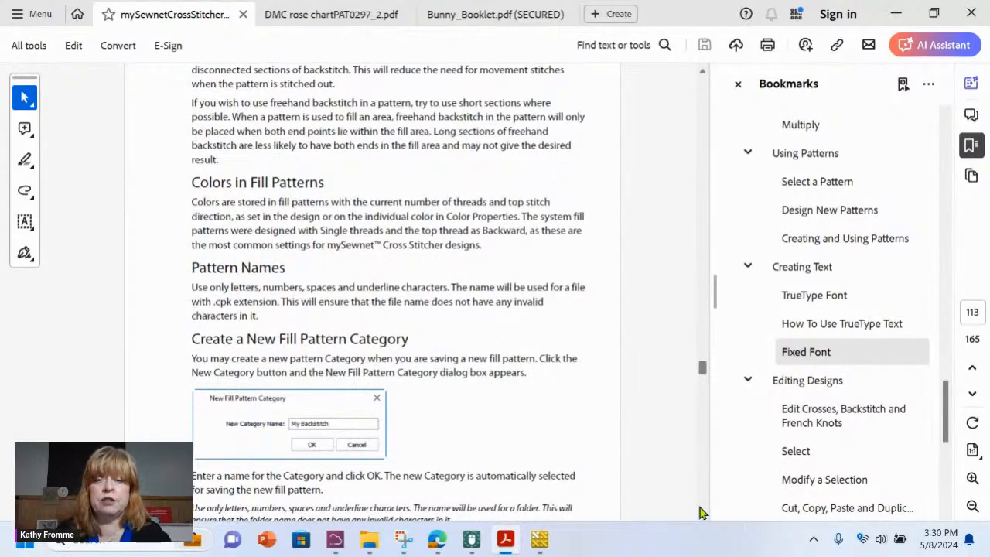
{"action": "left_click", "coordinate": [896, 15]}
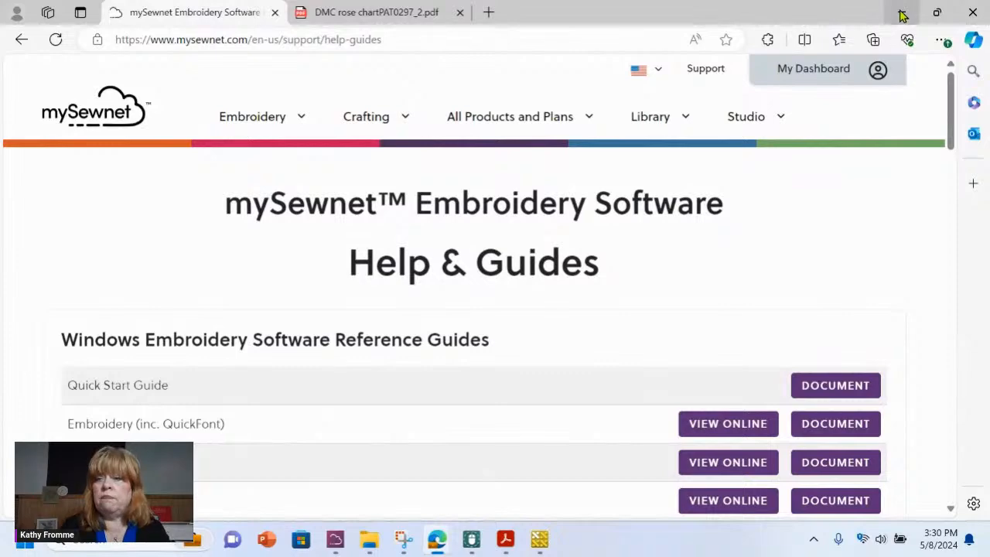
- Switch back to mySewnet Cross Stitcher and start a new cross stitch design with no picture, without saving the changes to Untitled
{"action": "left_click", "coordinate": [902, 14]}
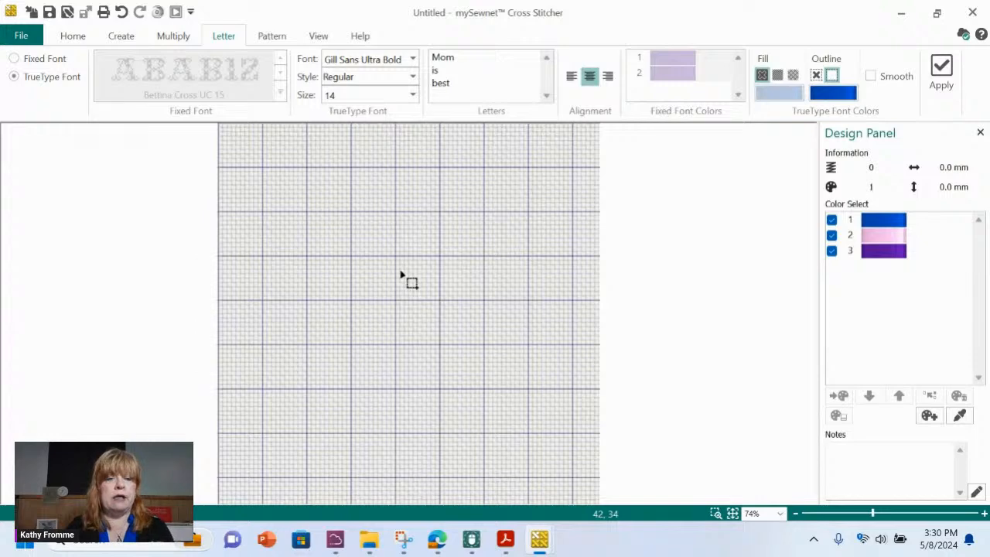
{"action": "left_click", "coordinate": [23, 35]}
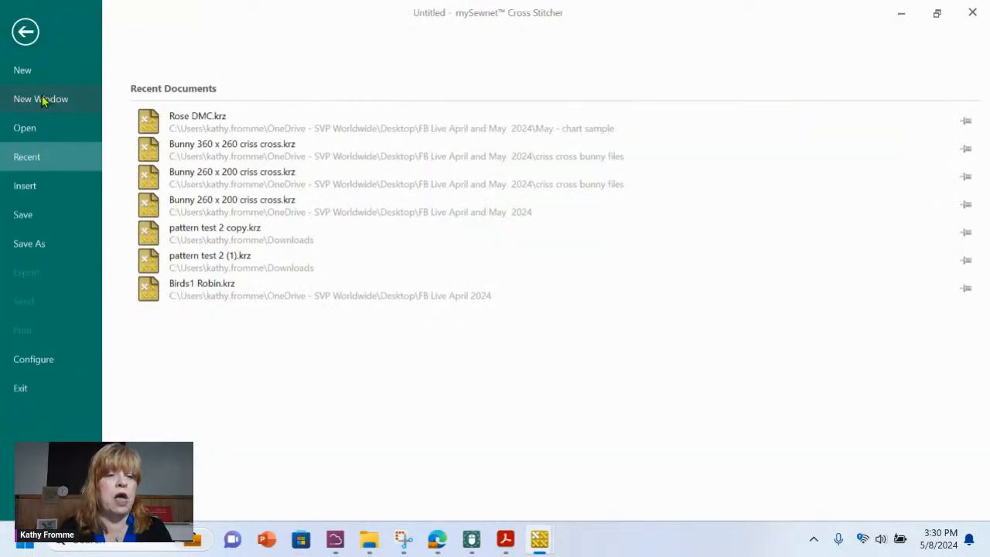
{"action": "left_click", "coordinate": [26, 72]}
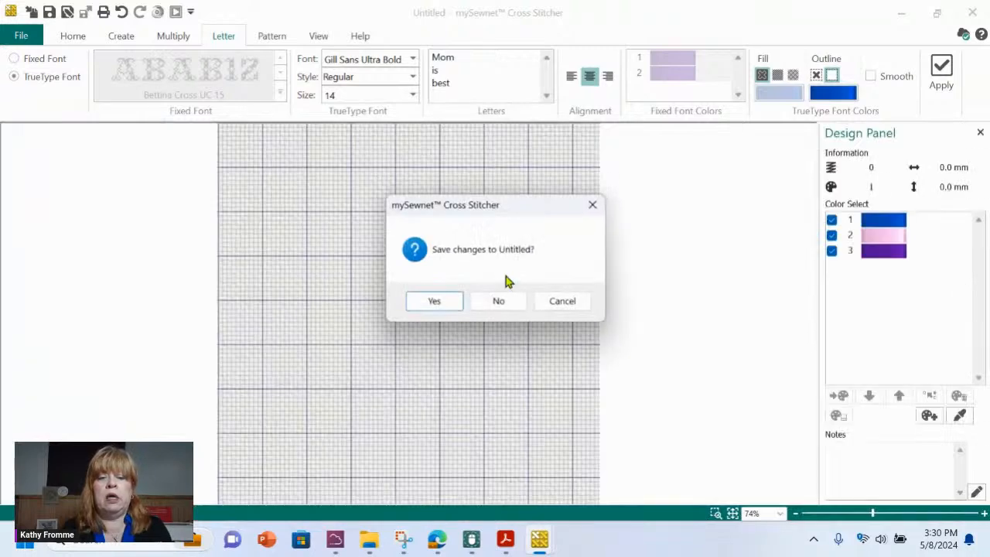
{"action": "left_click", "coordinate": [498, 303]}
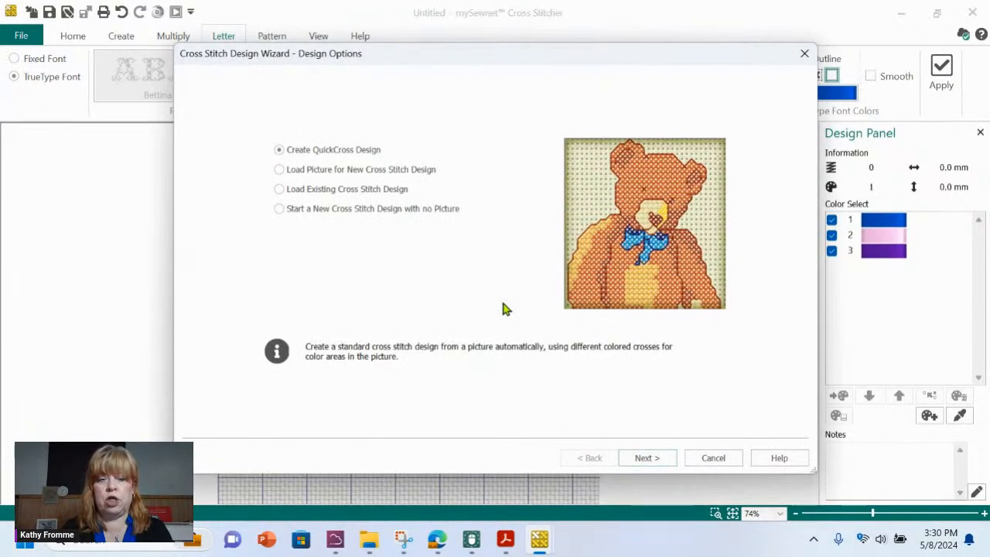
{"action": "left_click", "coordinate": [290, 215]}
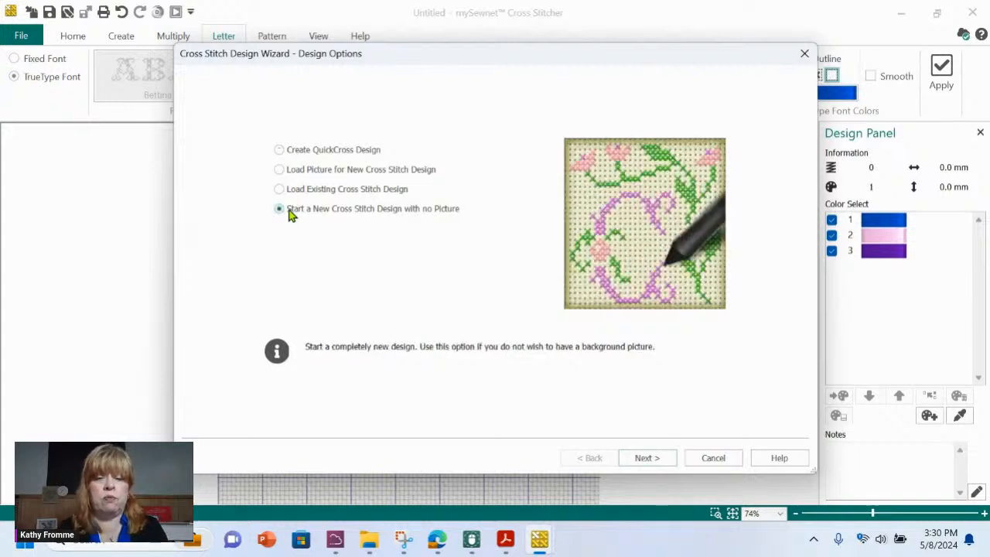
{"action": "left_click", "coordinate": [651, 461]}
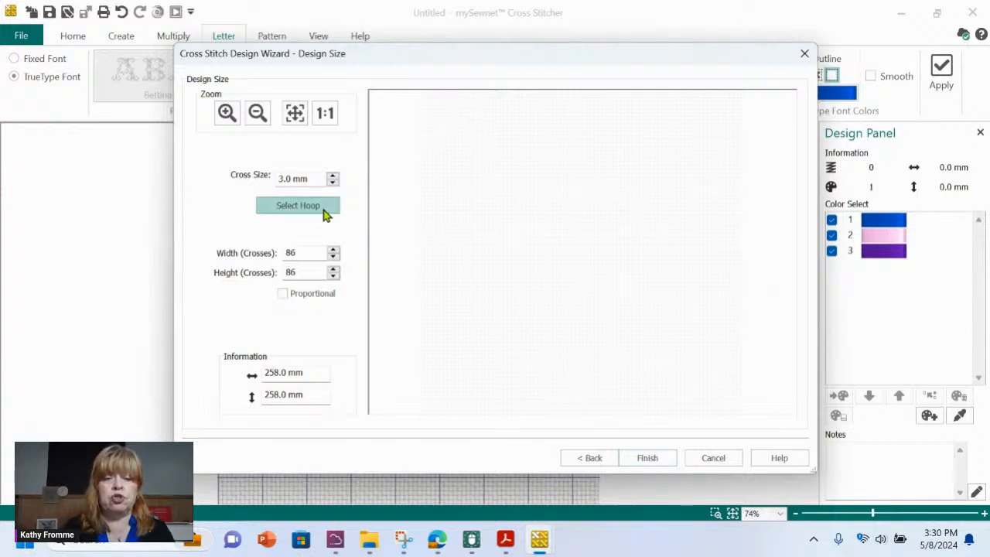
- Size the new design to the 150mm x 150mm Universal Square Hoop 2 and finish the design wizard
{"action": "left_click", "coordinate": [298, 205]}
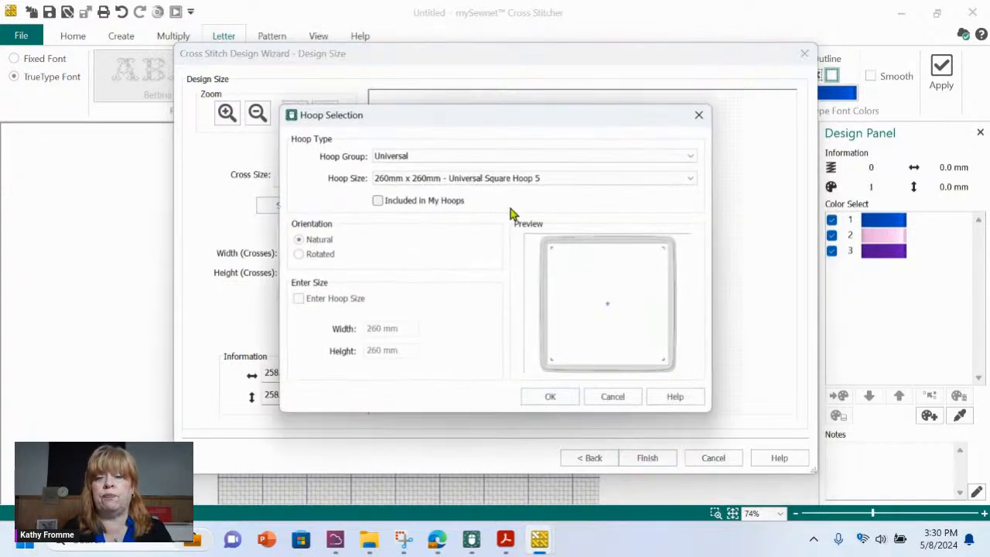
{"action": "left_click", "coordinate": [692, 179]}
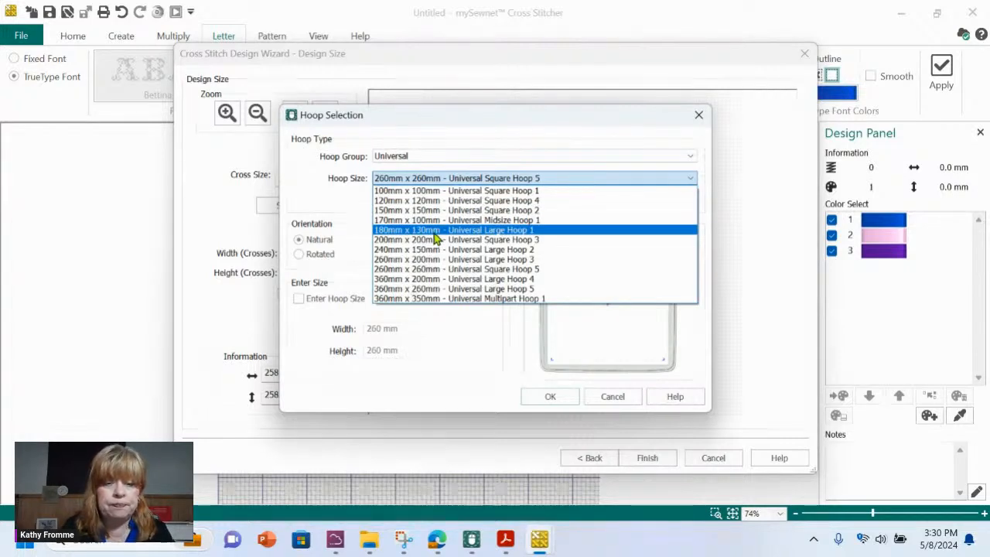
{"action": "left_click", "coordinate": [435, 210]}
{"action": "left_click", "coordinate": [549, 397]}
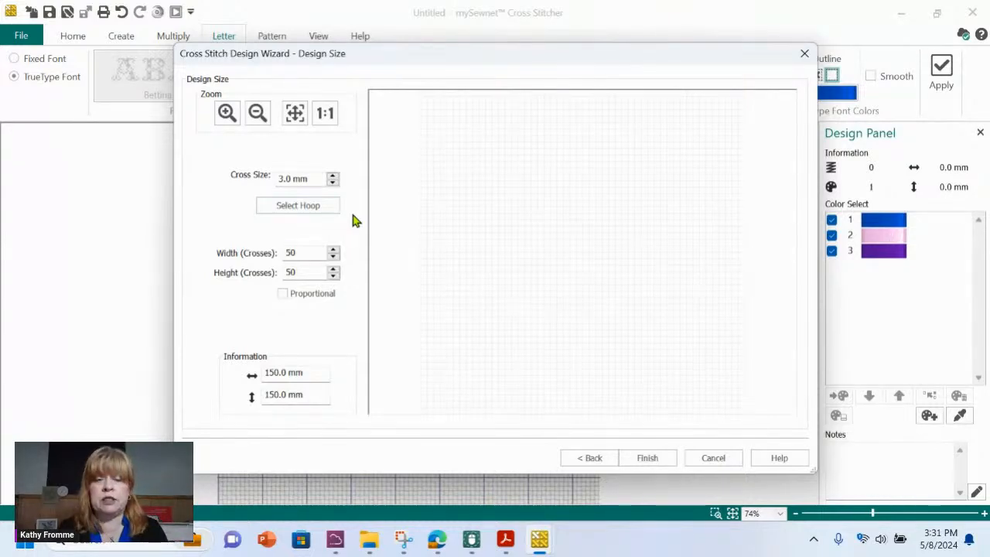
{"action": "left_click", "coordinate": [642, 464]}
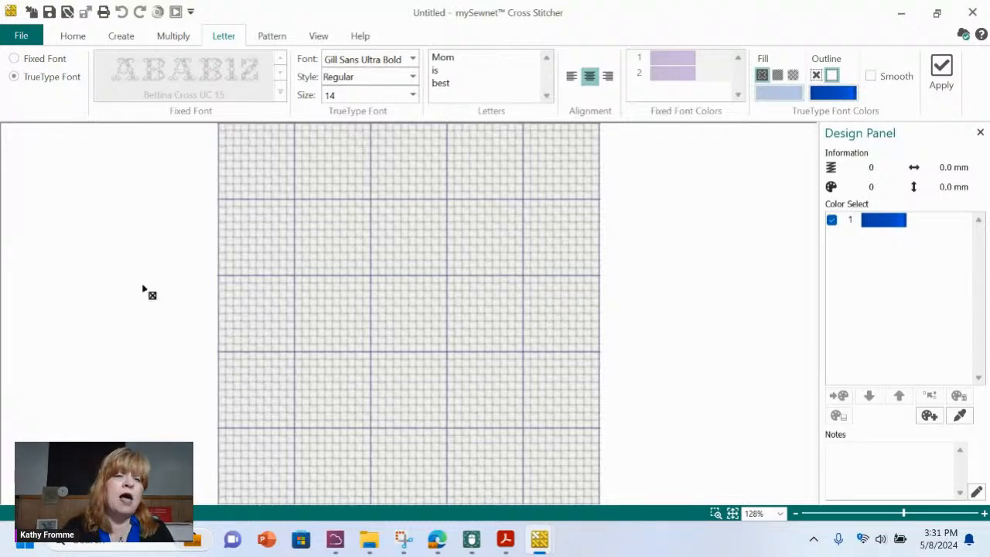
- Add the Robison-Anton Rayon 40 thread color 2415 Floral Pink to the design's palette
{"action": "left_click", "coordinate": [121, 38]}
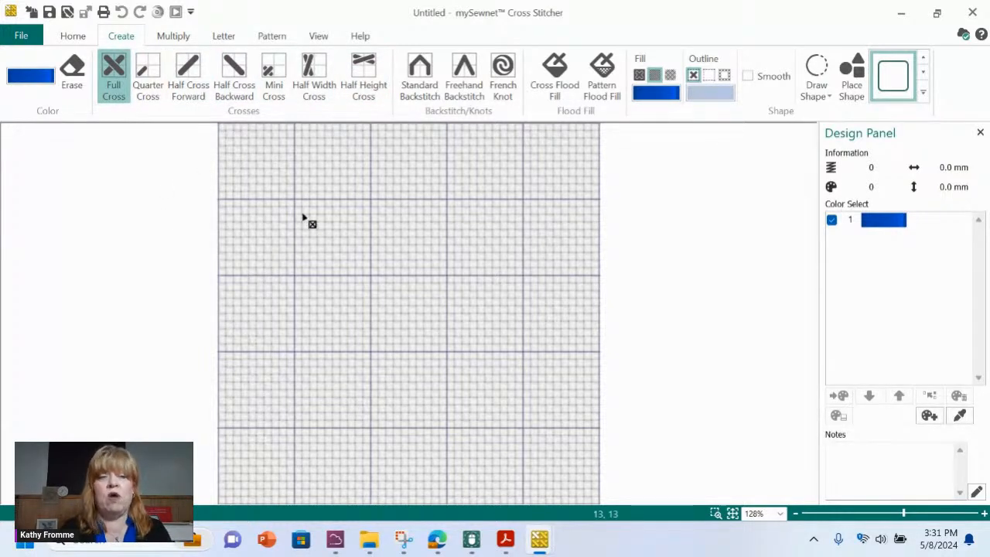
{"action": "left_click", "coordinate": [37, 81]}
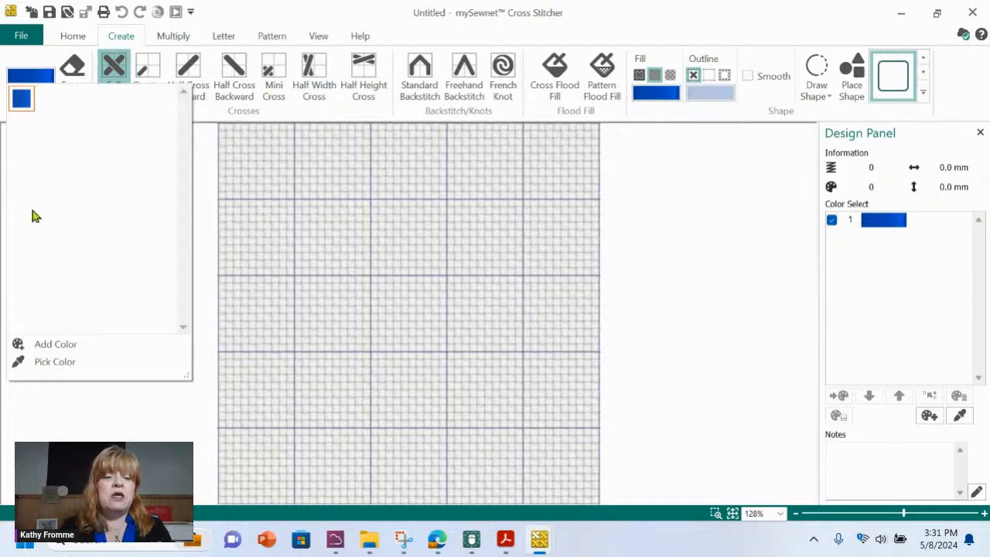
{"action": "left_click", "coordinate": [54, 369]}
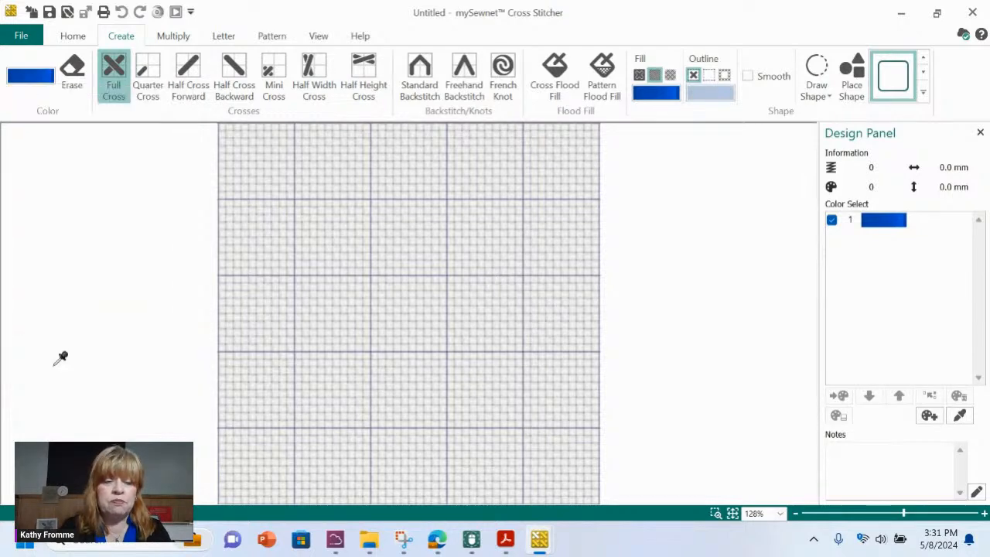
{"action": "right_click", "coordinate": [45, 75]}
{"action": "left_click", "coordinate": [47, 78]}
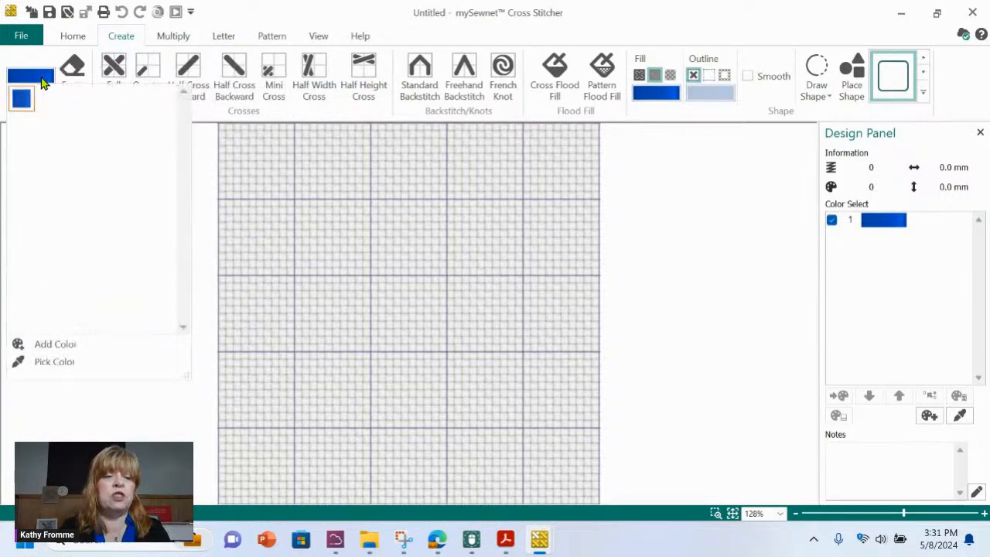
{"action": "left_click", "coordinate": [61, 349]}
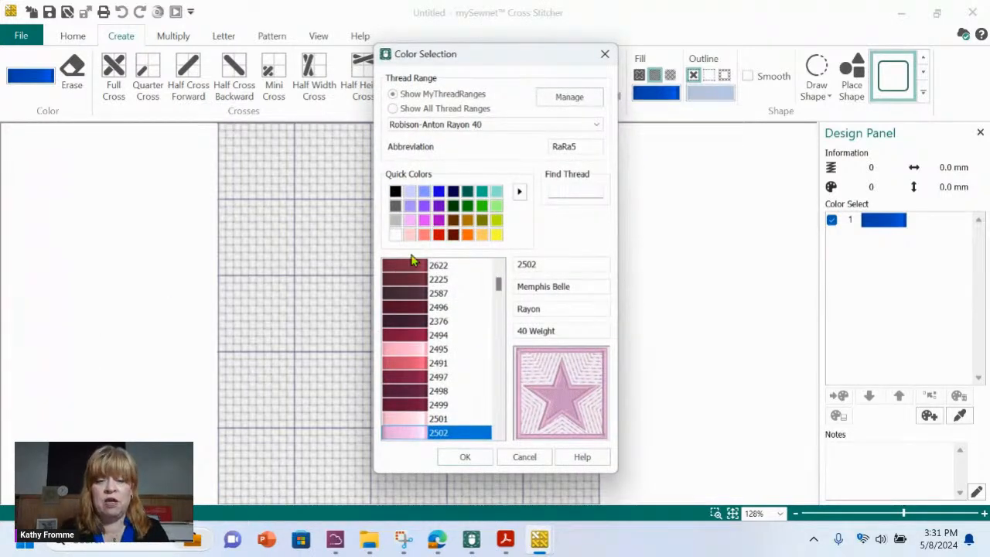
{"action": "left_click", "coordinate": [425, 222]}
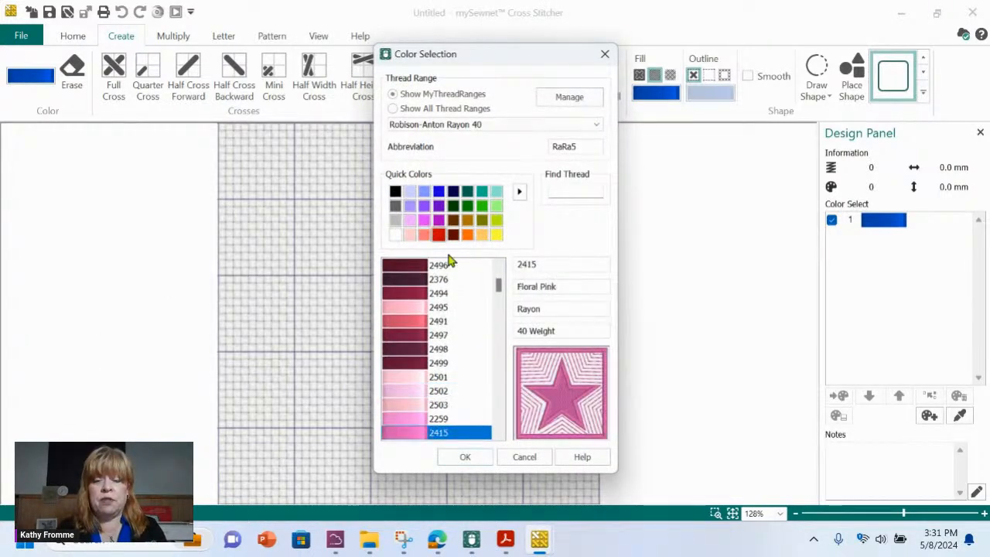
{"action": "left_click", "coordinate": [475, 457]}
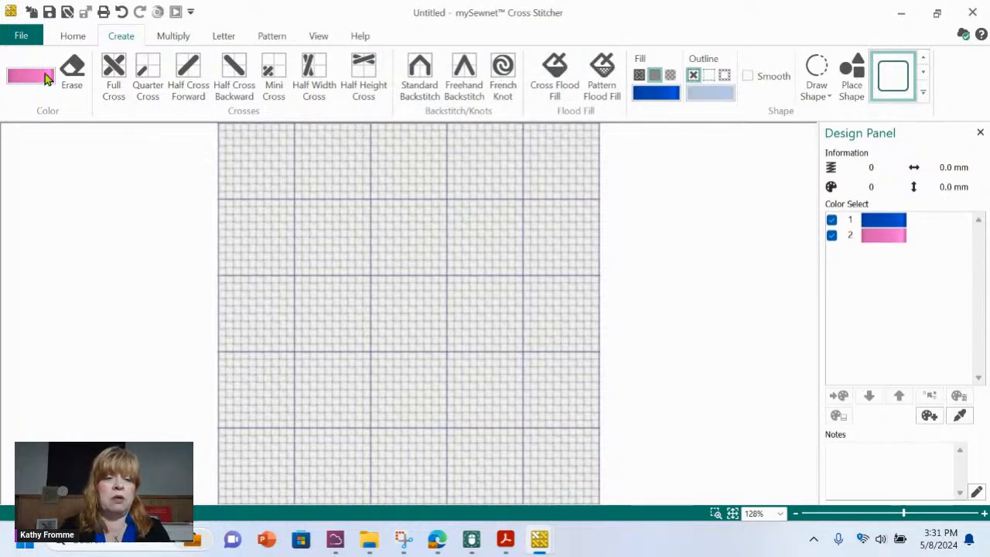
- Add a green thread color to the design from the quick colors
{"action": "left_click", "coordinate": [45, 78]}
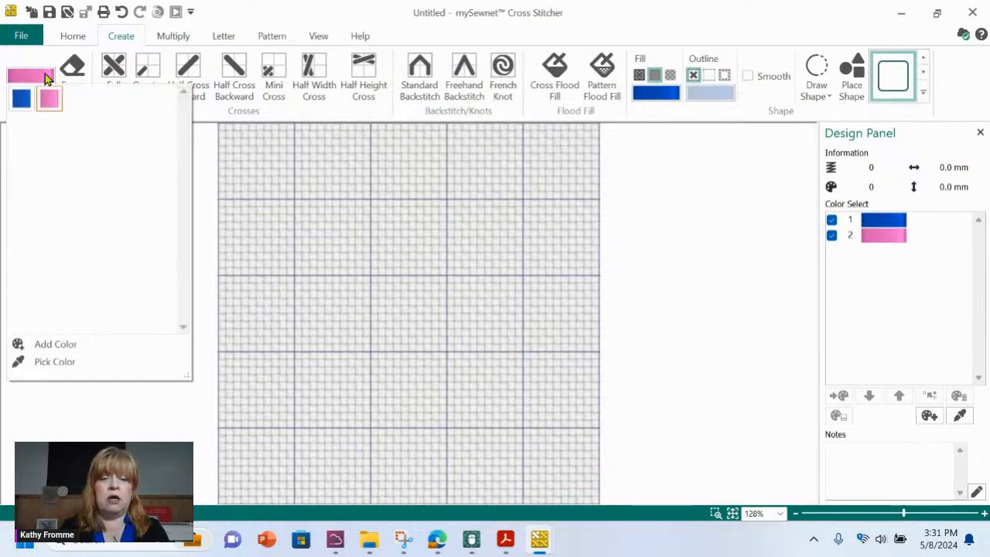
{"action": "left_click", "coordinate": [76, 344]}
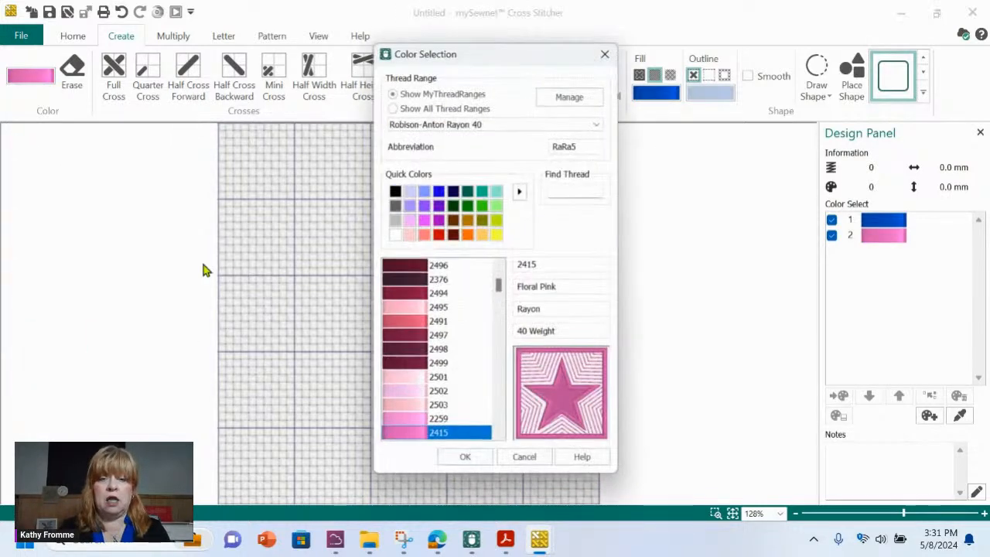
{"action": "left_click", "coordinate": [482, 206]}
{"action": "left_click", "coordinate": [465, 456]}
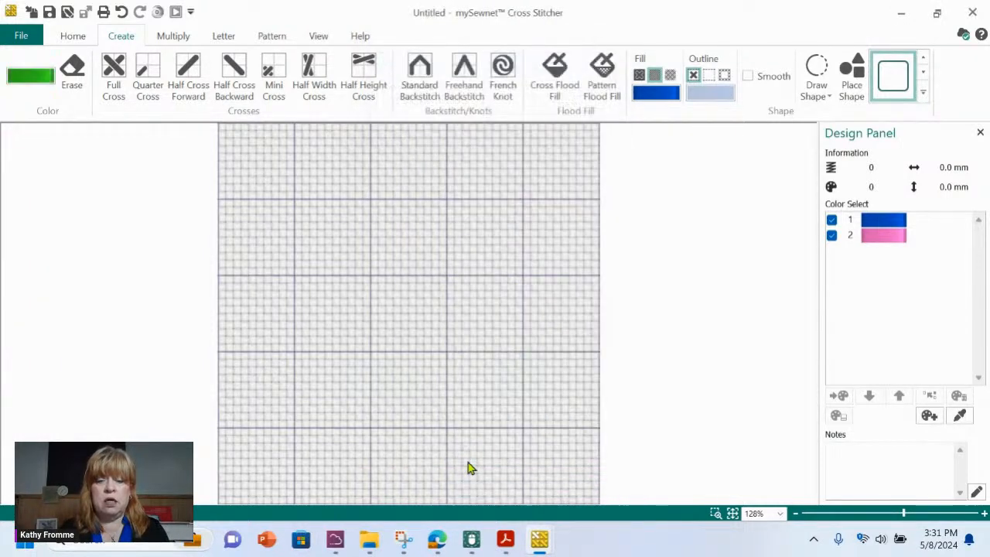
- Add the thread color 2430 Purple Shadow from Robison-Anton Rayon 40 to the design's colors
{"action": "left_click", "coordinate": [33, 77]}
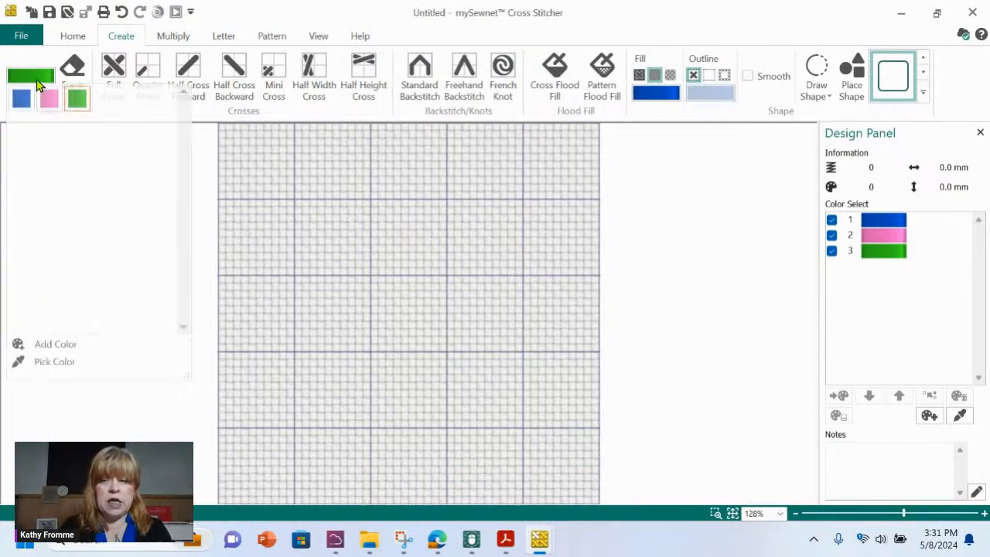
{"action": "left_click", "coordinate": [55, 345]}
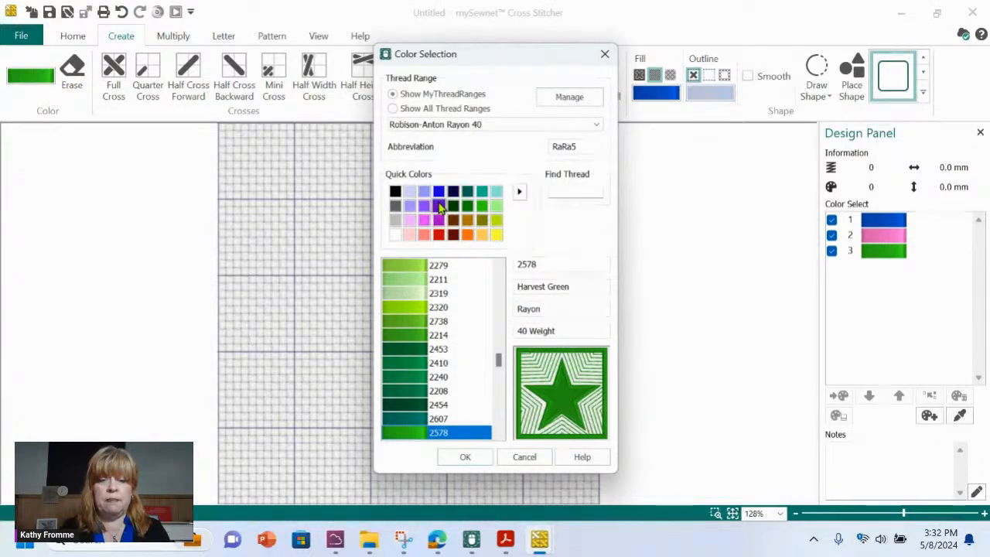
{"action": "left_click", "coordinate": [437, 205]}
{"action": "left_click", "coordinate": [464, 457]}
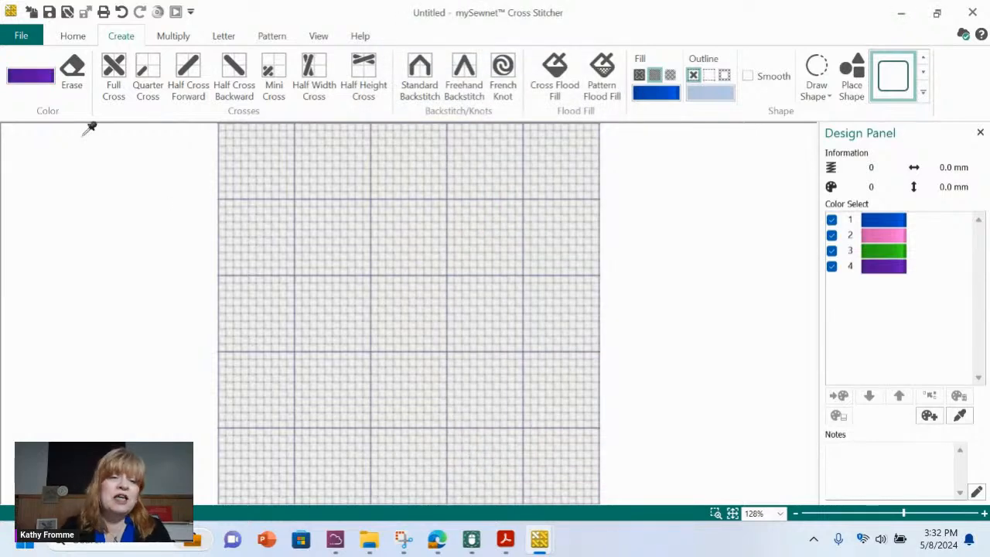
- Add the thread color 2518 Indian Ocean Blue from Robison-Anton Rayon 40 to the design's colors
{"action": "left_click", "coordinate": [31, 75]}
{"action": "left_click", "coordinate": [75, 347]}
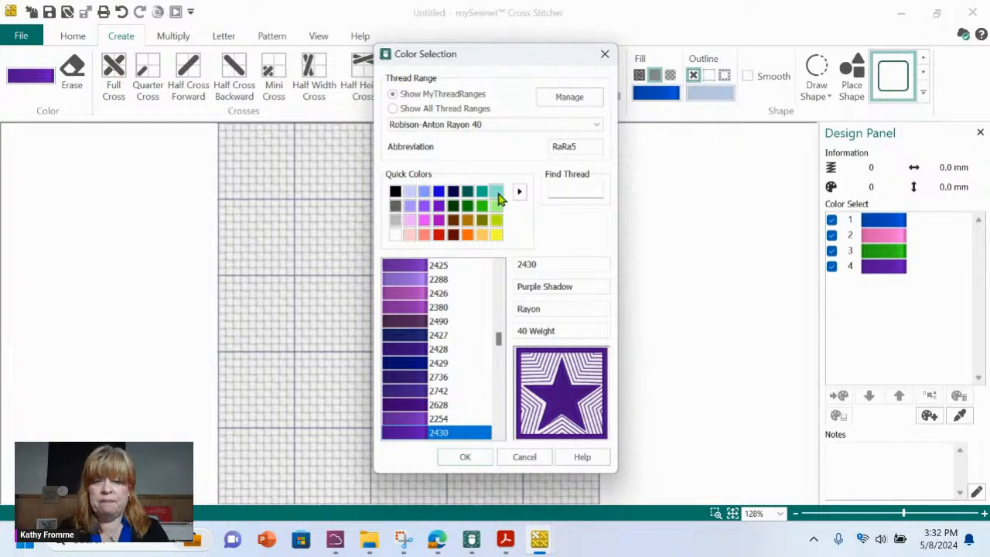
{"action": "left_click", "coordinate": [496, 193]}
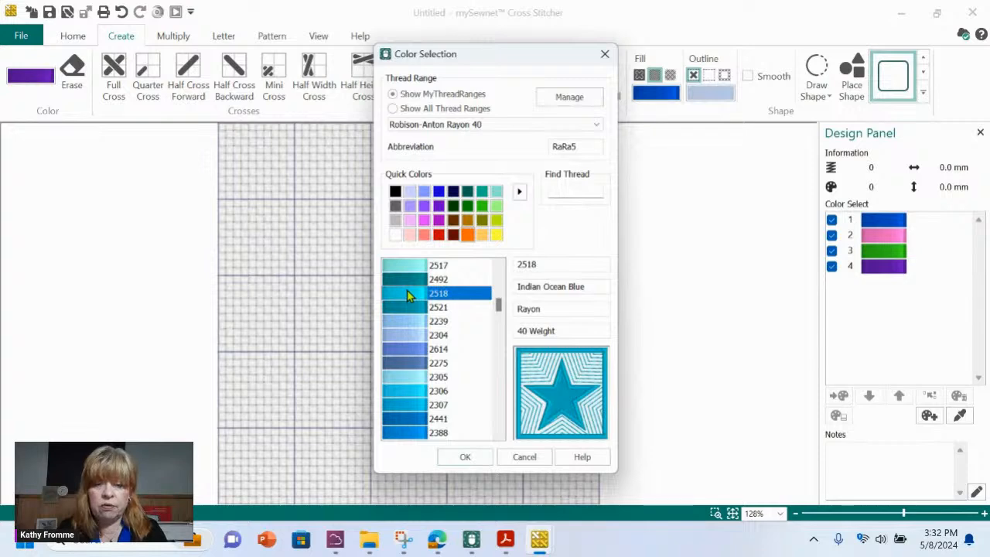
{"action": "left_click", "coordinate": [419, 397]}
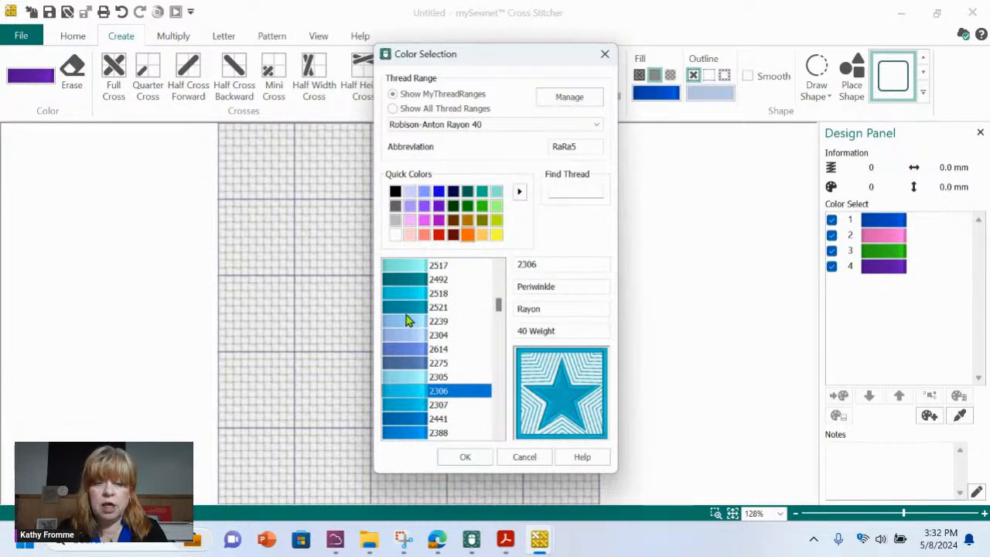
{"action": "left_click", "coordinate": [422, 295]}
{"action": "left_click", "coordinate": [463, 457]}
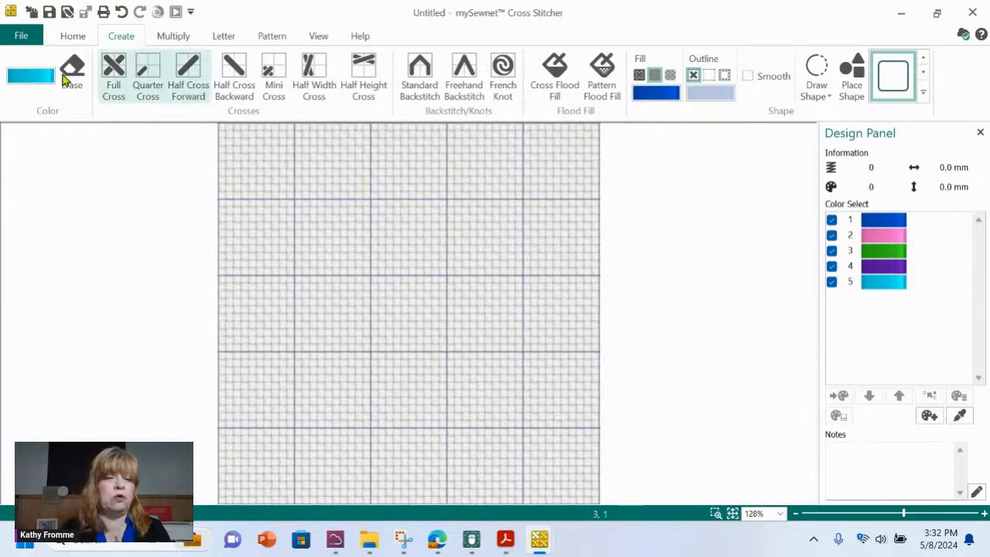
- Add the thread color 2325 Lemon from Robison-Anton Rayon 40 to the design's colors
{"action": "left_click", "coordinate": [36, 75]}
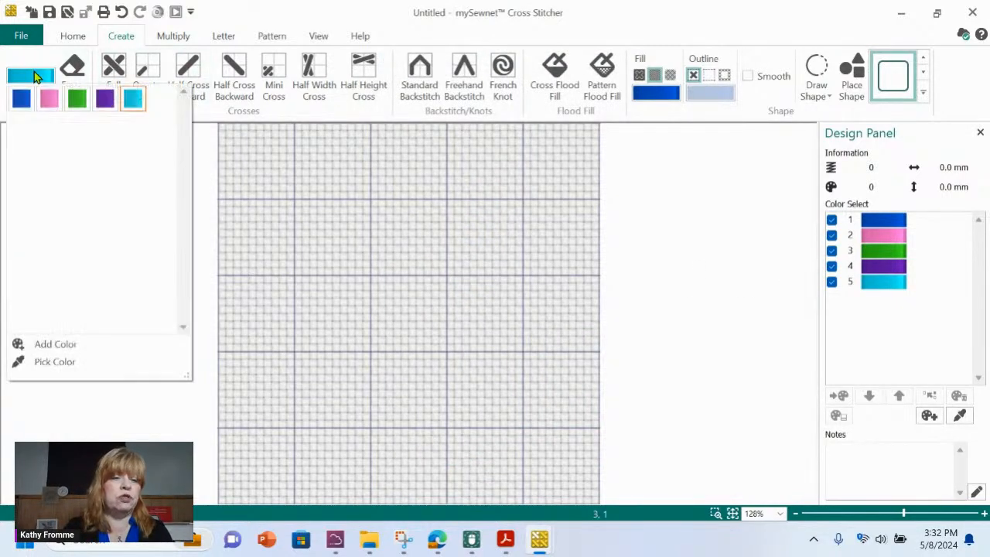
{"action": "left_click", "coordinate": [51, 345]}
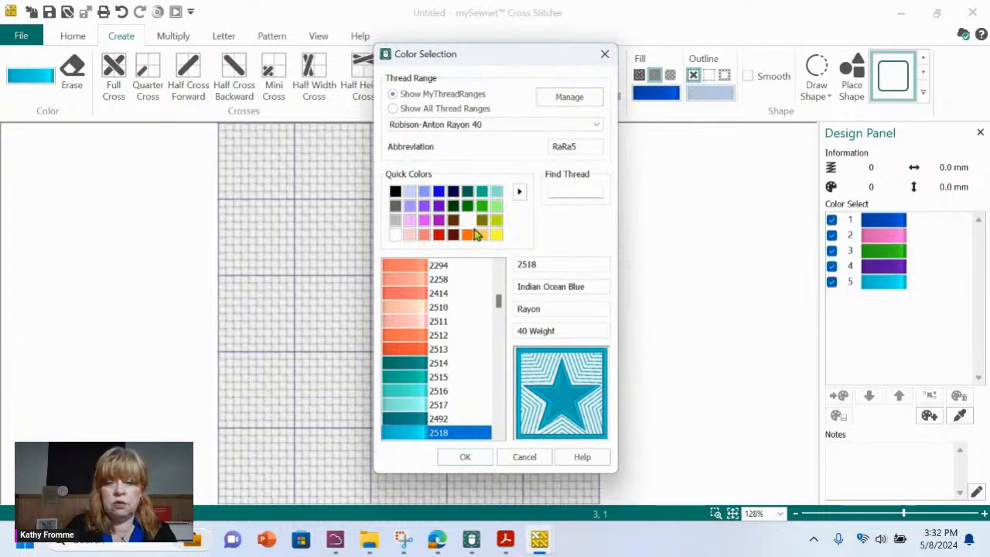
{"action": "left_click", "coordinate": [499, 235]}
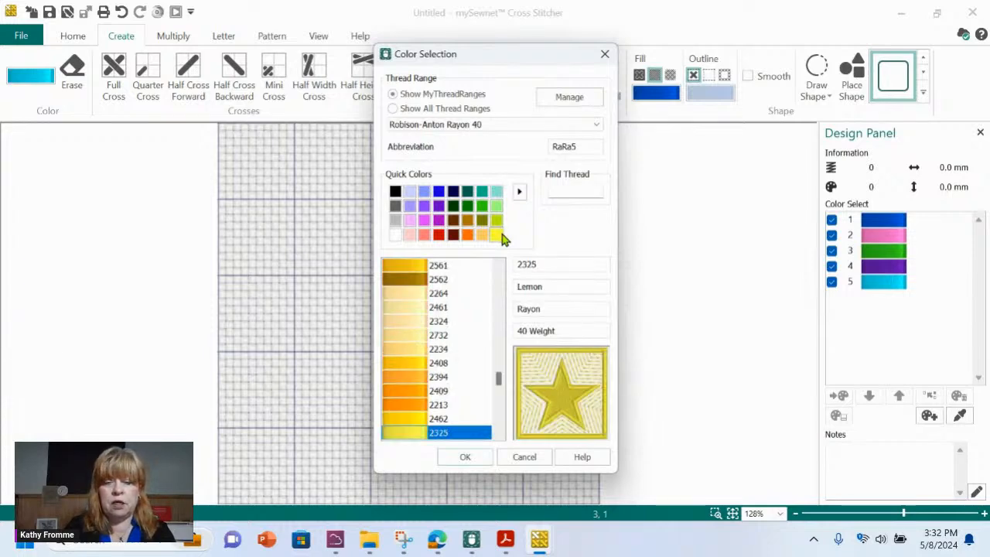
{"action": "left_click", "coordinate": [465, 456]}
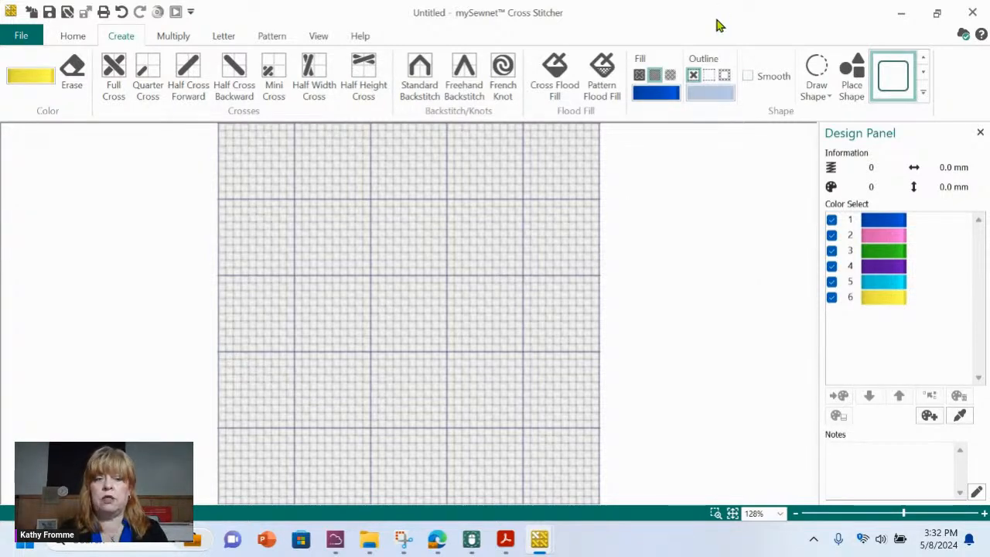
- Stitch a solid 3 by 3 square of pink full crosses near the middle of the grid
{"action": "left_click", "coordinate": [113, 77]}
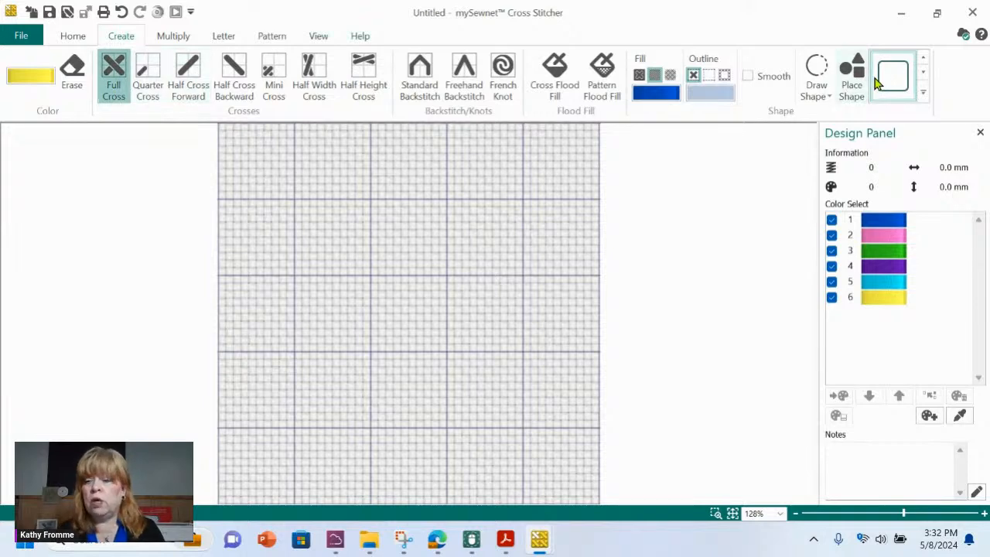
{"action": "left_click", "coordinate": [890, 235]}
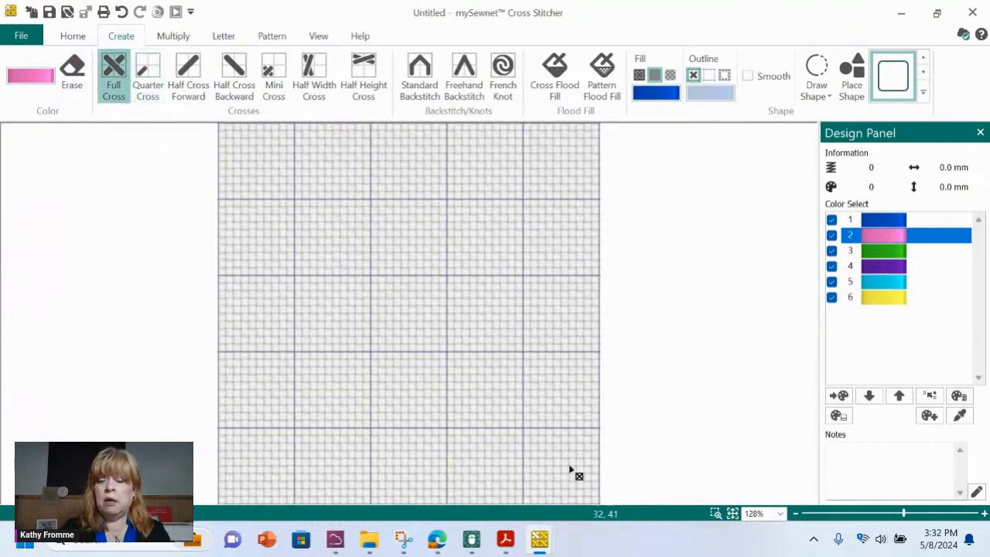
{"action": "left_click", "coordinate": [716, 512]}
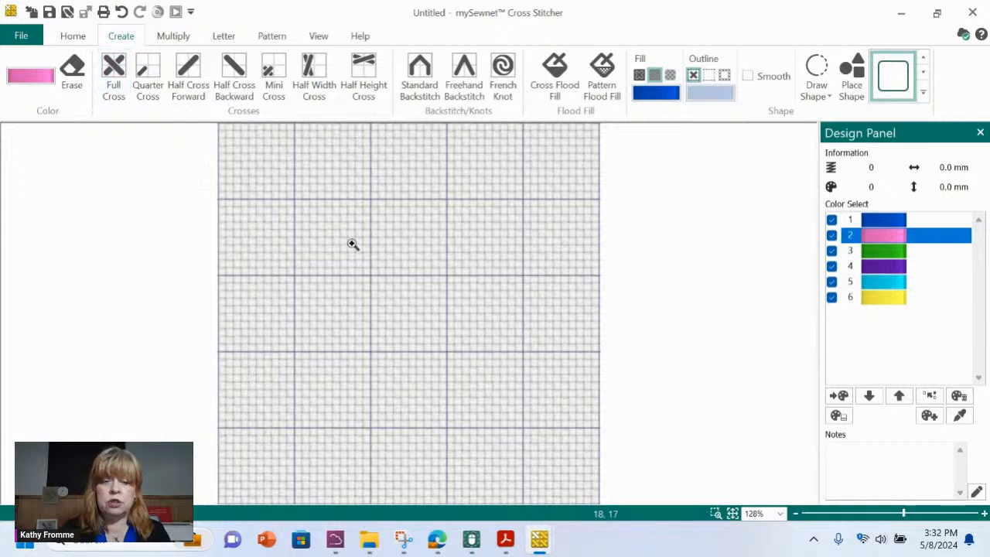
{"action": "left_click_drag", "start_coordinate": [363, 201], "coordinate": [515, 348]}
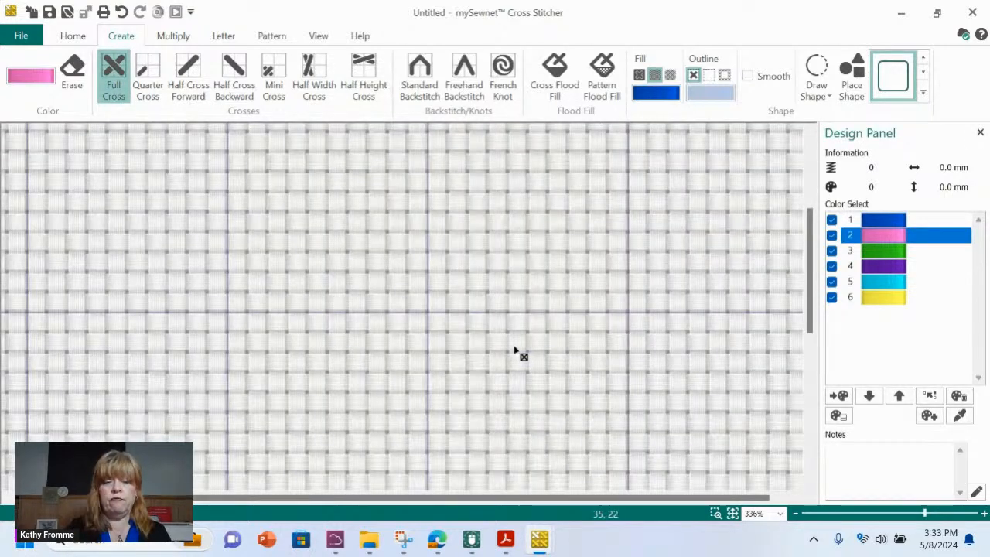
{"action": "left_click", "coordinate": [439, 305]}
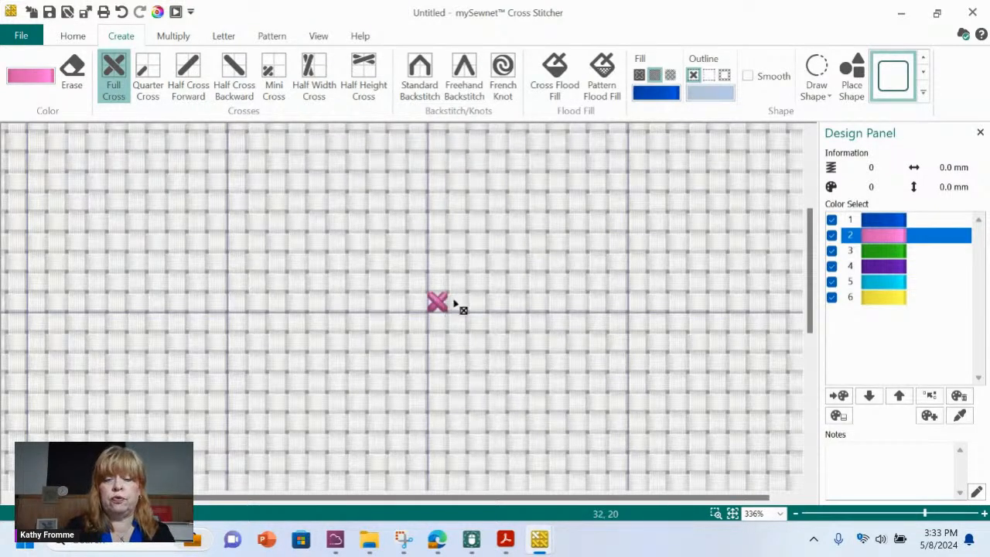
{"action": "left_click", "coordinate": [461, 309]}
{"action": "left_click", "coordinate": [460, 326]}
{"action": "left_click", "coordinate": [443, 324]}
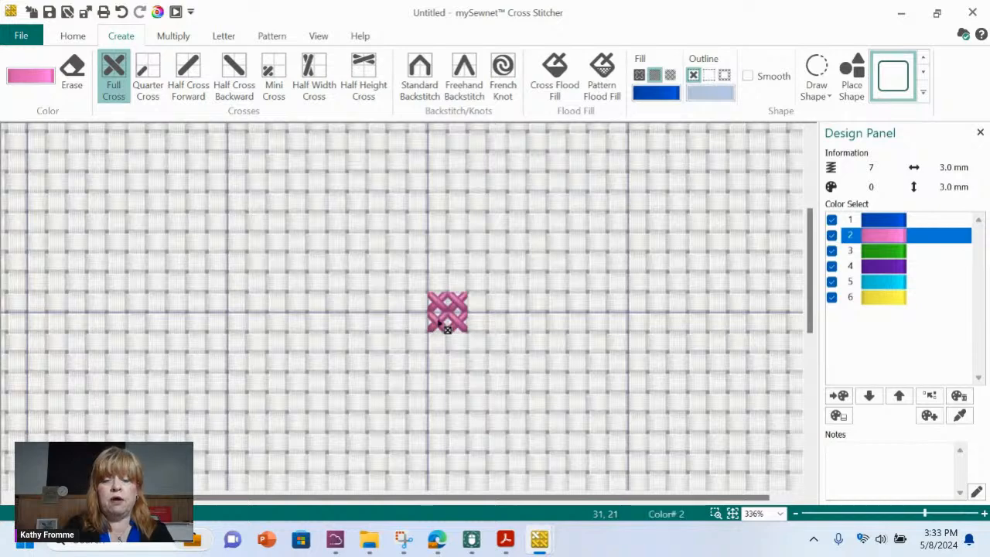
{"action": "mouse_move", "coordinate": [423, 318]}
{"action": "left_mouse_down"}
{"action": "mouse_move", "coordinate": [411, 315]}
{"action": "mouse_move", "coordinate": [416, 273]}
{"action": "mouse_move", "coordinate": [462, 290]}
{"action": "left_mouse_up"}
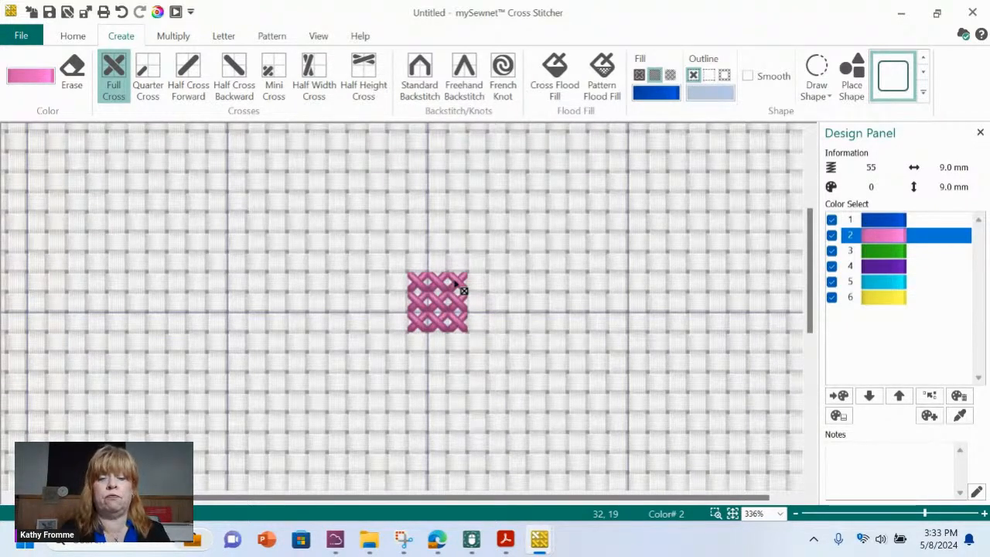
- Place diagonal arms of three Indian Ocean Blue full crosses outward from the pink square's upper-right and lower-right corners
{"action": "left_click", "coordinate": [892, 283]}
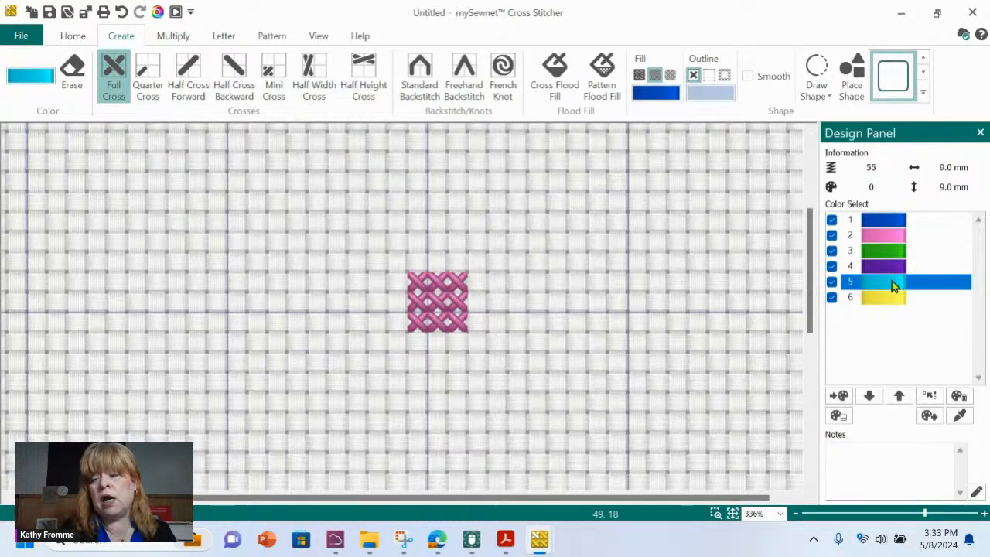
{"action": "left_click", "coordinate": [480, 265]}
{"action": "left_click", "coordinate": [500, 241]}
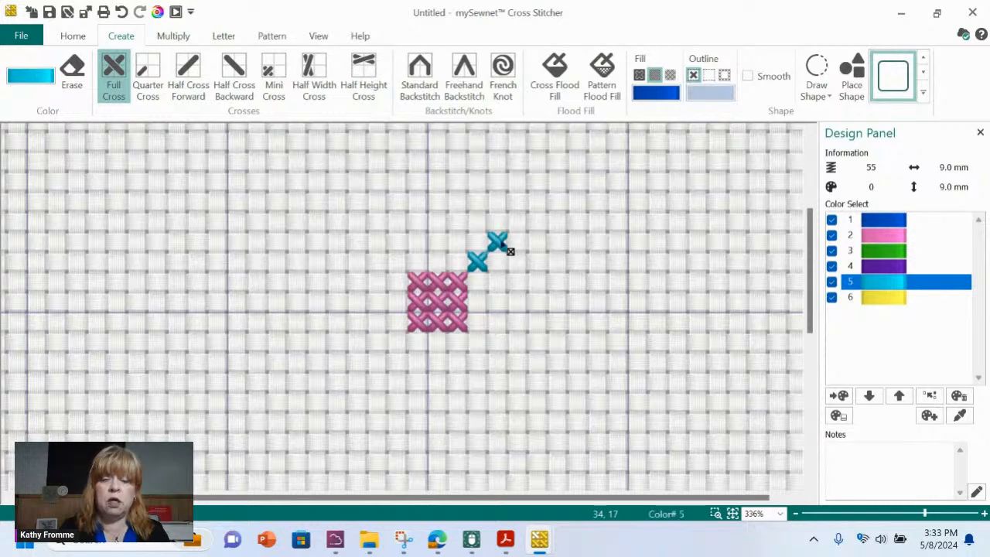
{"action": "left_click", "coordinate": [518, 224]}
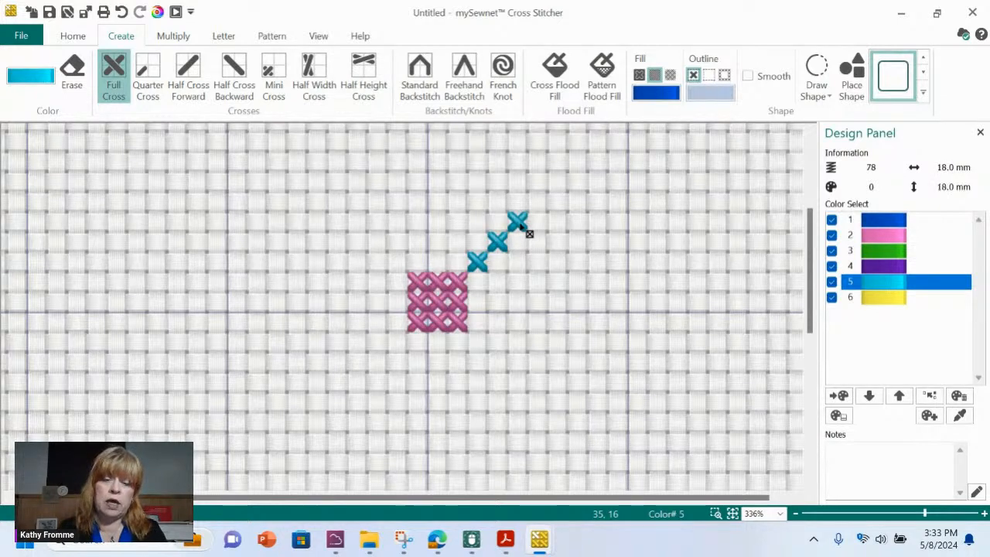
{"action": "left_click", "coordinate": [476, 345]}
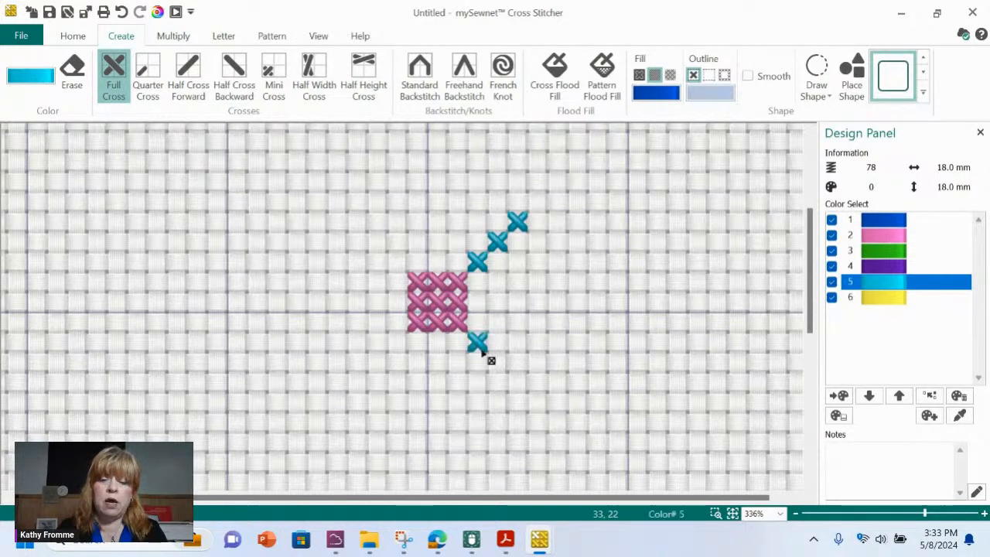
{"action": "left_click", "coordinate": [497, 362]}
{"action": "left_click", "coordinate": [517, 382]}
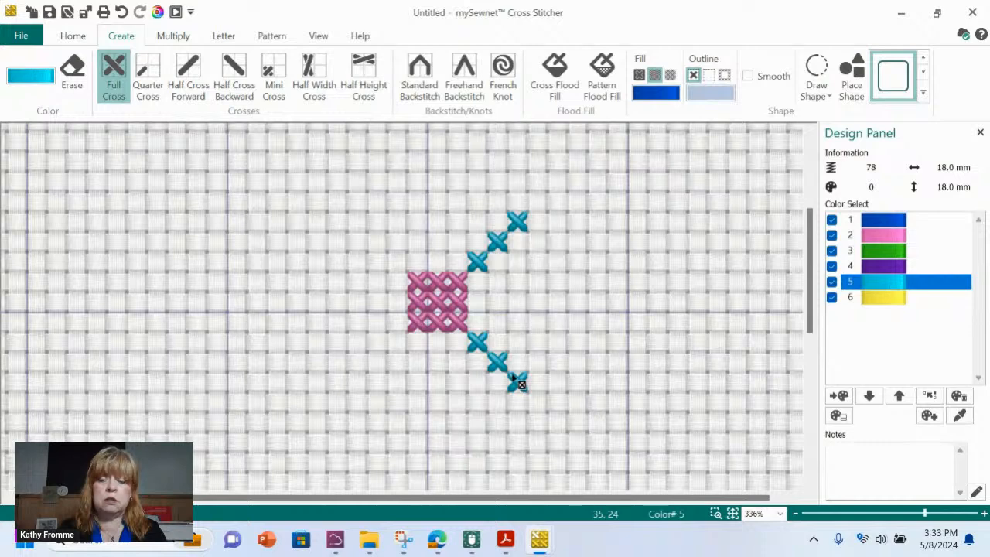
- Place a diagonal arm of three Indian Ocean Blue full crosses from the pink square's lower-left corner, removing the surplus fourth cross
{"action": "left_click", "coordinate": [398, 341]}
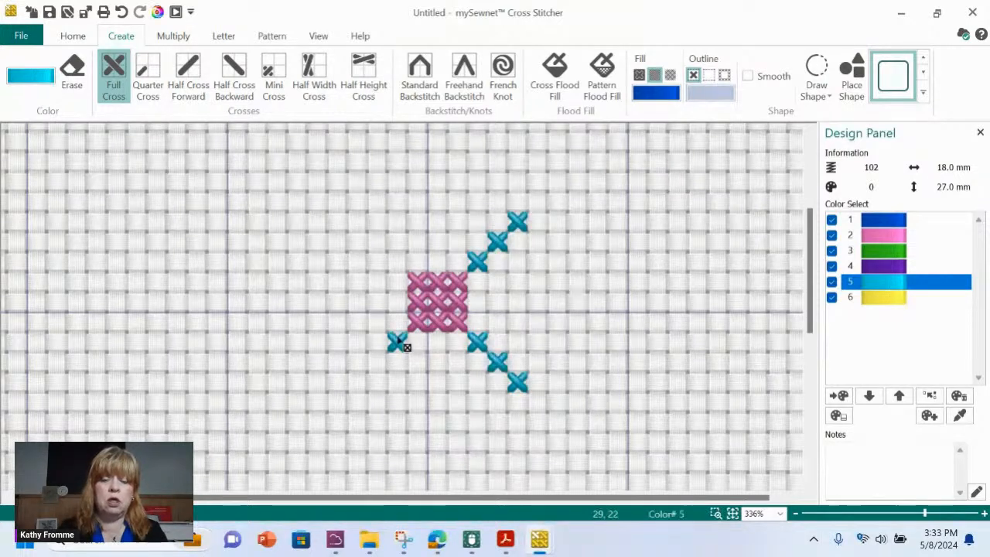
{"action": "left_click", "coordinate": [376, 362]}
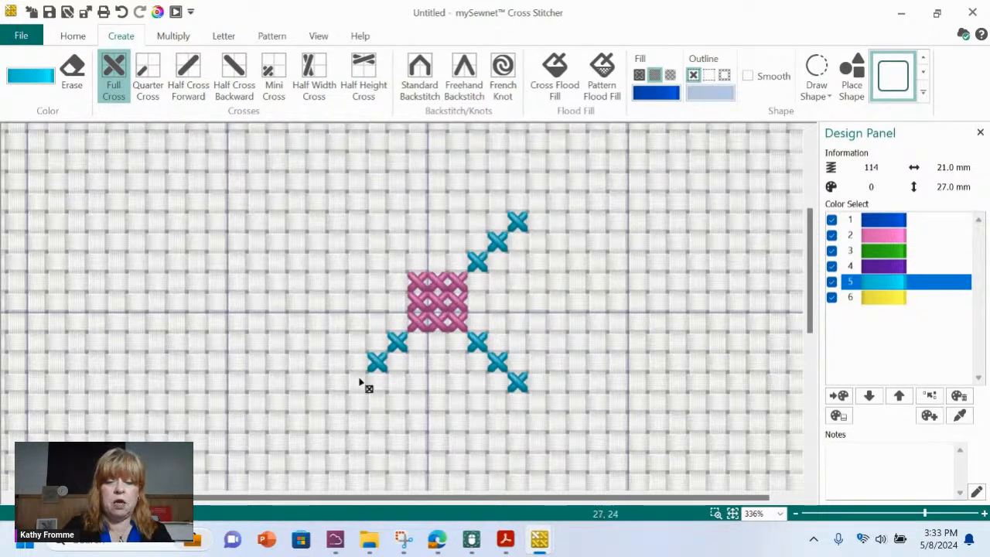
{"action": "left_click", "coordinate": [356, 381]}
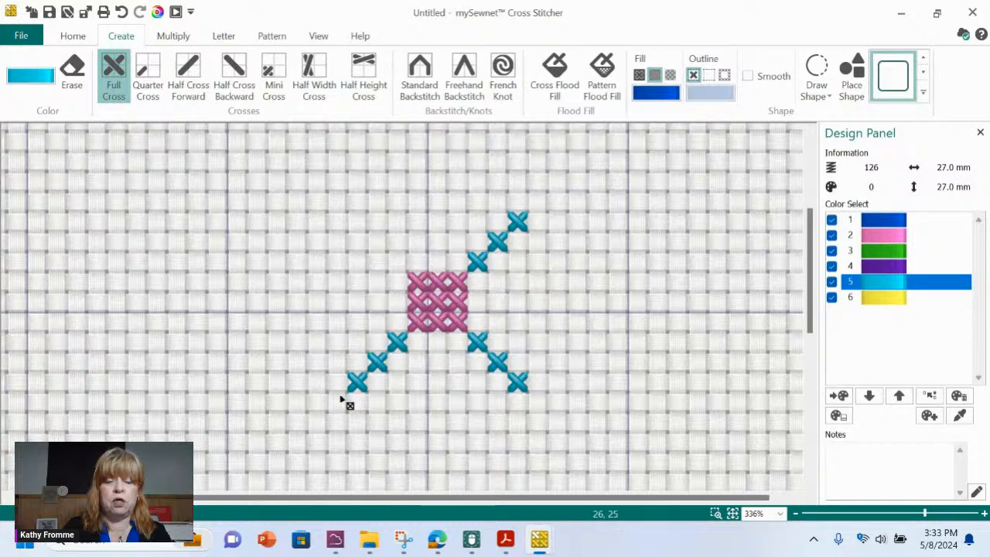
{"action": "left_click", "coordinate": [337, 401]}
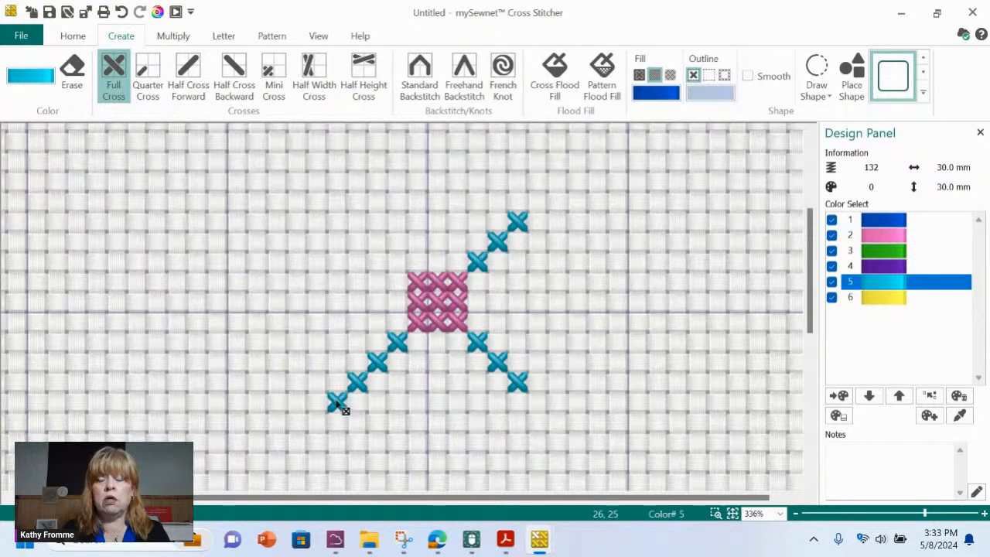
{"action": "right_click", "coordinate": [337, 402]}
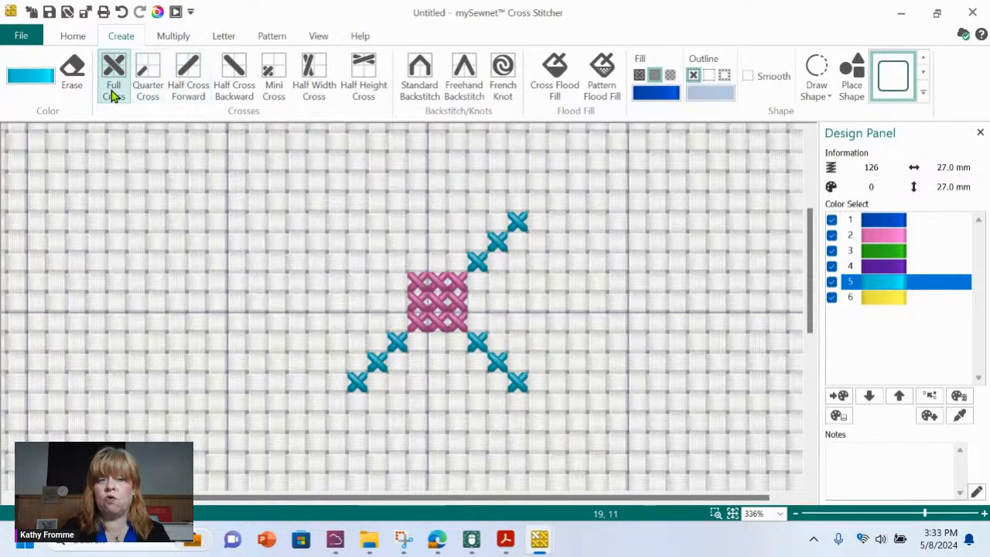
- Place a diagonal arm of three Indian Ocean Blue full crosses from the pink square's upper-left corner, removing the surplus outermost cross
{"action": "left_click", "coordinate": [398, 259]}
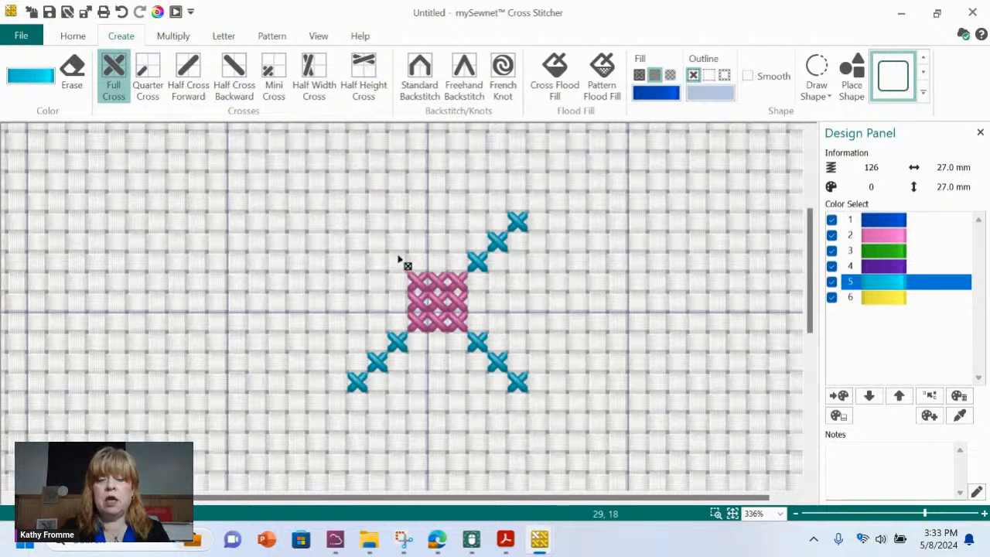
{"action": "left_click", "coordinate": [375, 243]}
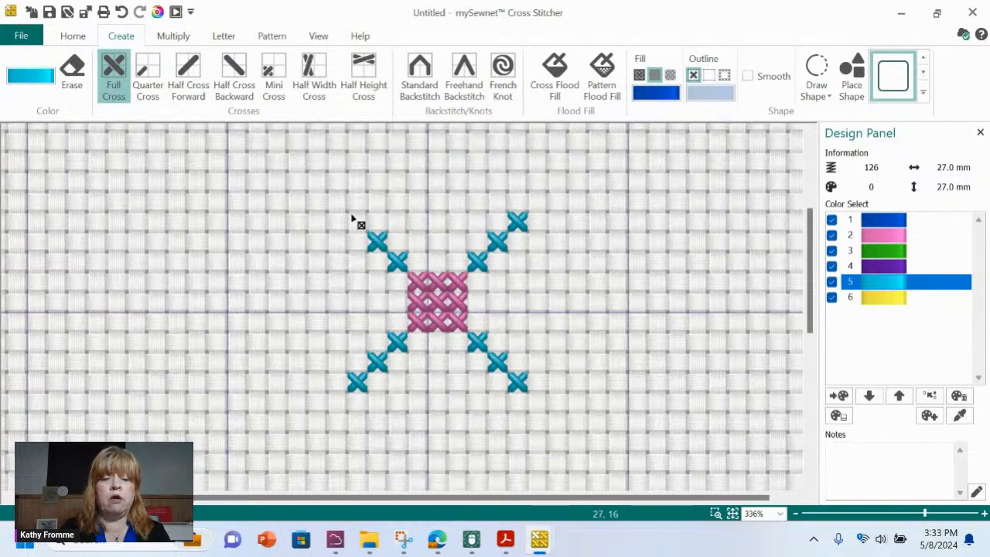
{"action": "left_click", "coordinate": [356, 223]}
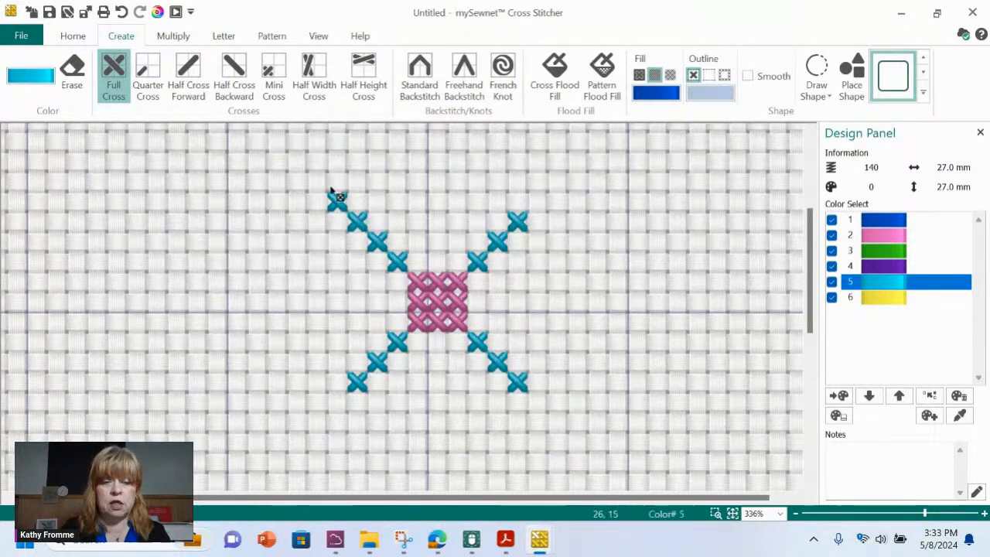
{"action": "left_click", "coordinate": [337, 203]}
{"action": "right_click", "coordinate": [334, 200]}
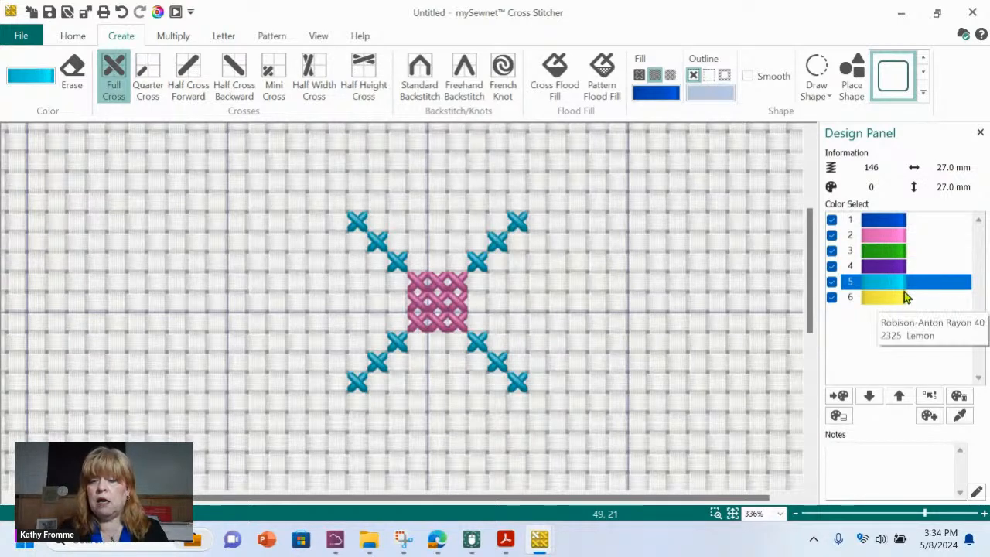
- Place straight arms of three Lemon yellow full crosses upward and to the right from the middle of the pink square's sides
{"action": "left_click", "coordinate": [888, 303]}
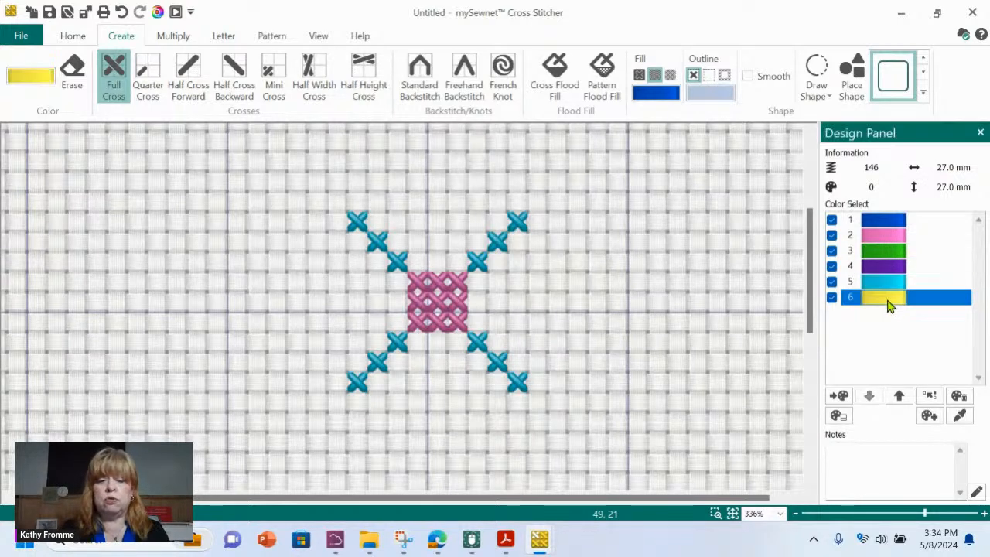
{"action": "left_click", "coordinate": [438, 223]}
{"action": "left_click", "coordinate": [437, 246]}
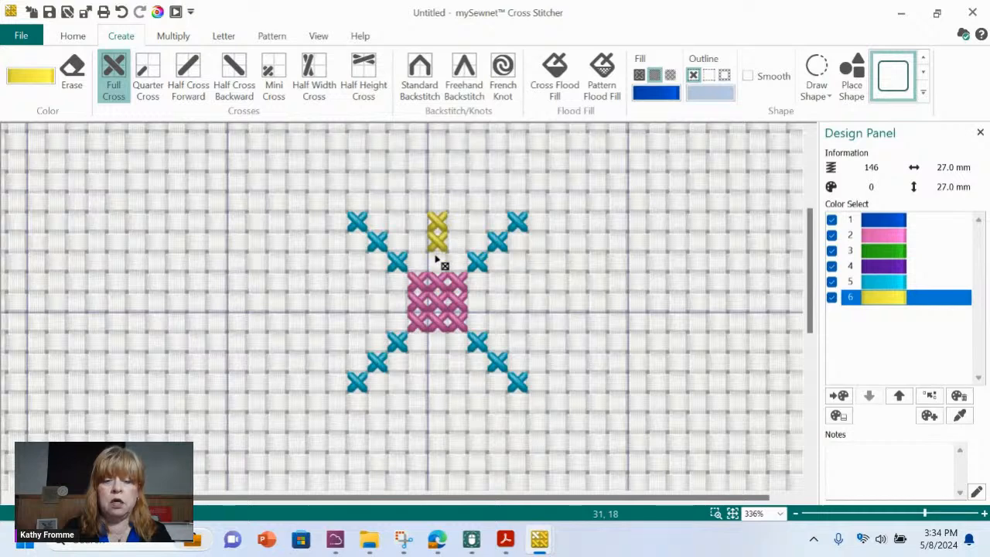
{"action": "left_click", "coordinate": [438, 261]}
{"action": "left_click", "coordinate": [478, 304]}
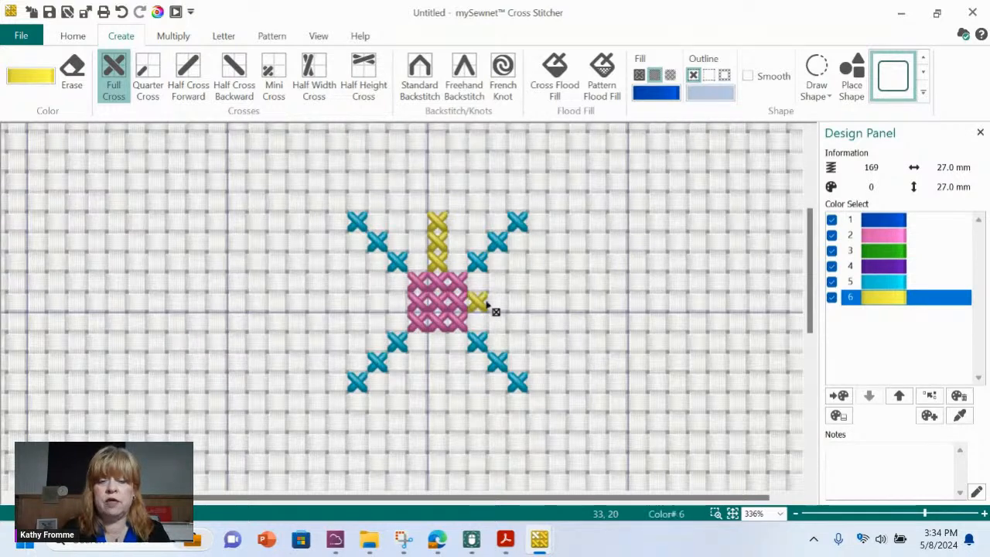
{"action": "left_click", "coordinate": [497, 304]}
{"action": "left_click", "coordinate": [517, 306]}
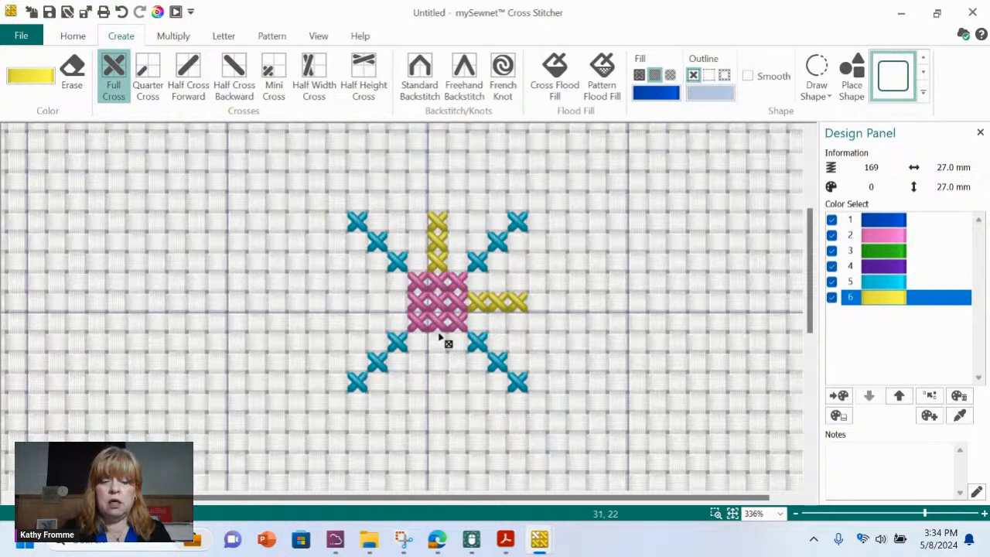
- Place straight arms of three yellow full crosses downward and to the left from the middle of the pink square's sides
{"action": "left_click", "coordinate": [441, 341]}
{"action": "left_click", "coordinate": [439, 360]}
{"action": "left_click", "coordinate": [438, 380]}
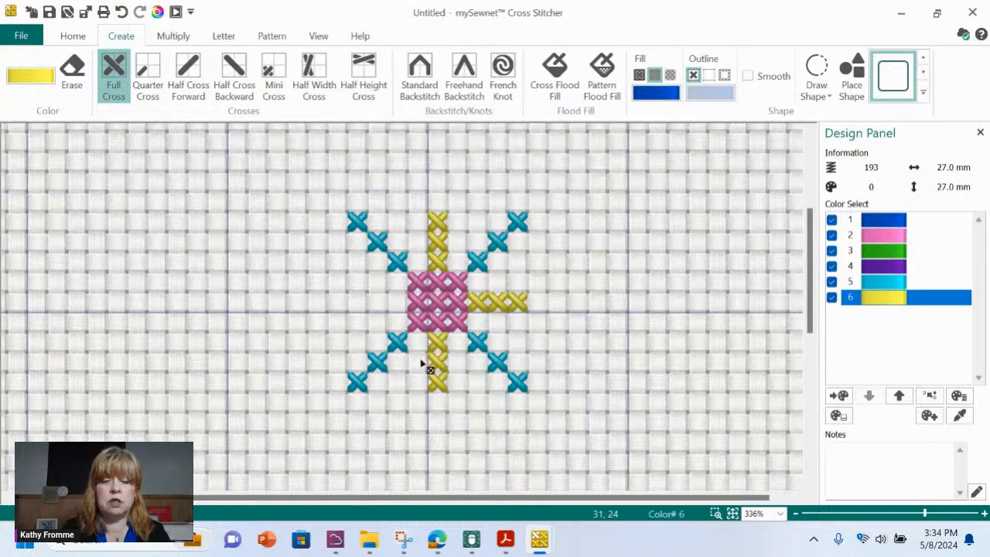
{"action": "left_click", "coordinate": [397, 301]}
{"action": "left_click", "coordinate": [378, 302]}
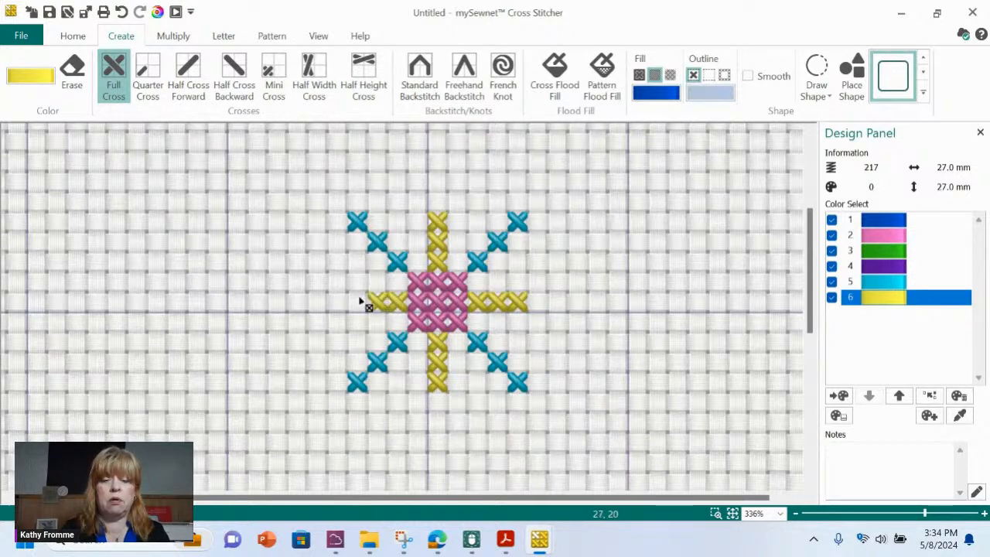
{"action": "left_click", "coordinate": [358, 302]}
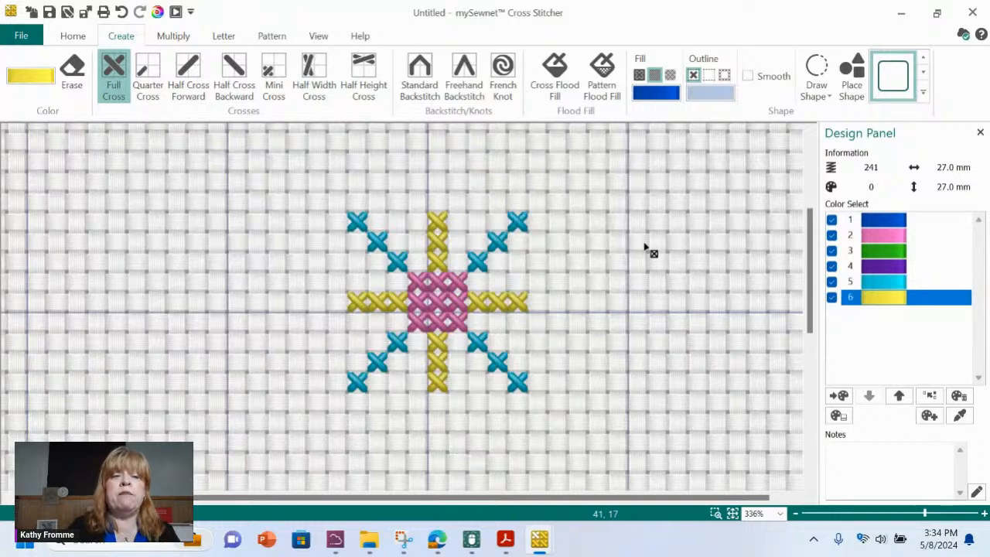
- Save the design as a Cross Stitcher file named "pattern May" in the May - chart sample folder
{"action": "left_click", "coordinate": [73, 35]}
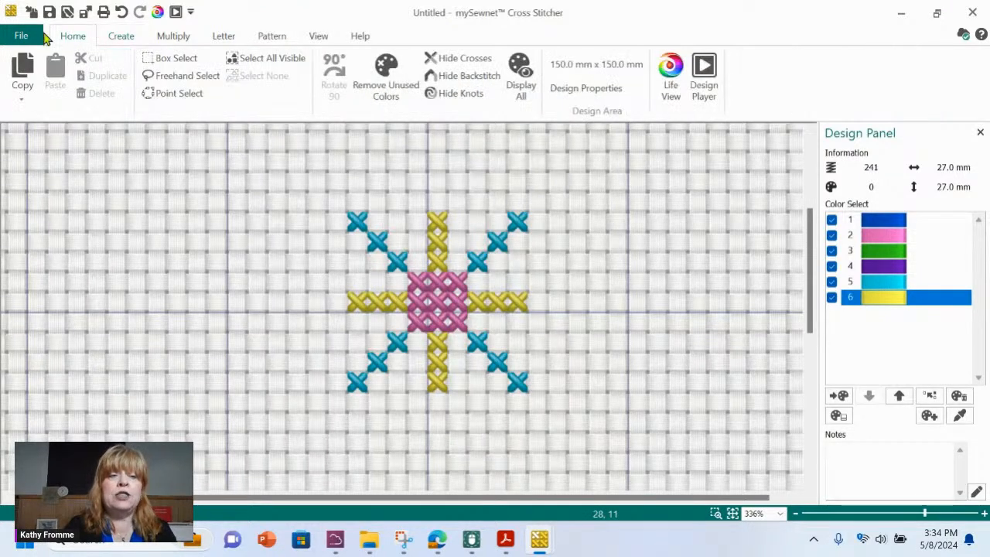
{"action": "left_click", "coordinate": [21, 37]}
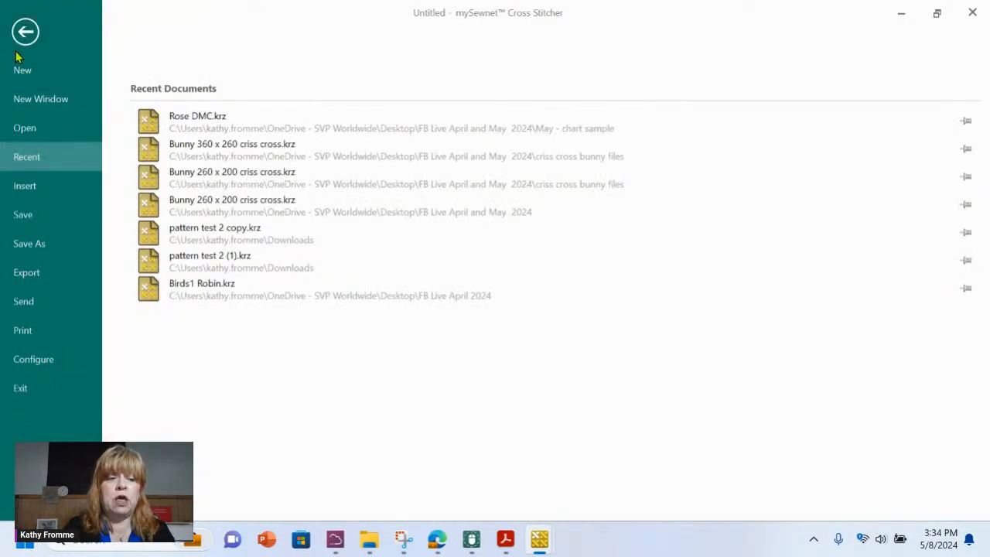
{"action": "left_click", "coordinate": [34, 246]}
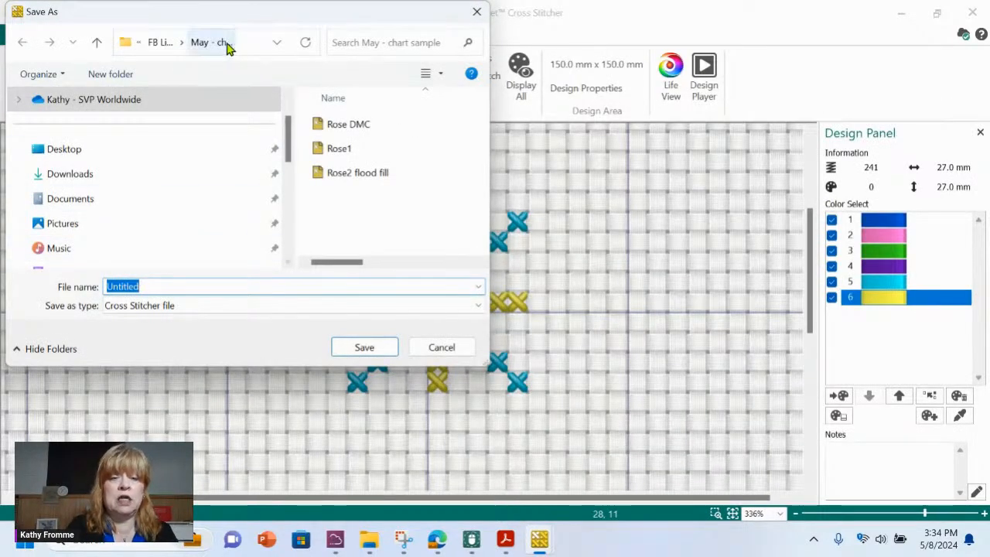
{"action": "left_click", "coordinate": [200, 286]}
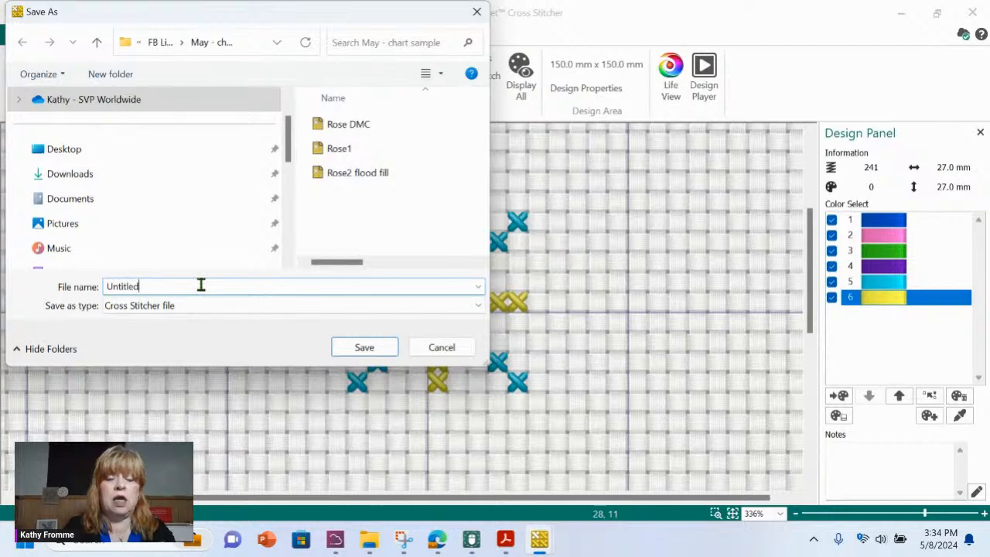
{"action": "key", "text": "BackSpace"}
{"action": "key", "text": "BackSpace"}
{"action": "key", "text": "BackSpace"}
{"action": "key", "text": "BackSpace"}
{"action": "key", "text": "BackSpace"}
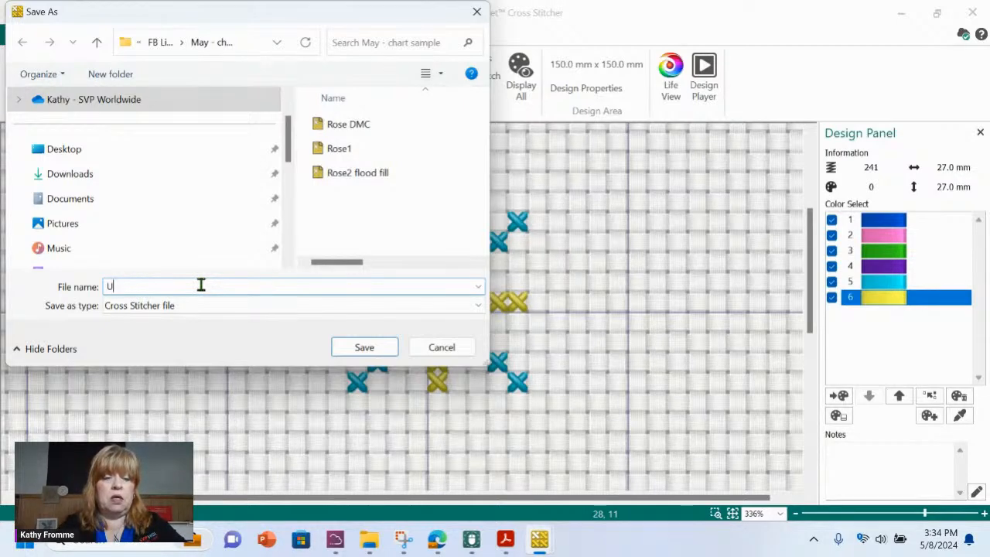
{"action": "type", "text": "pattern May"}
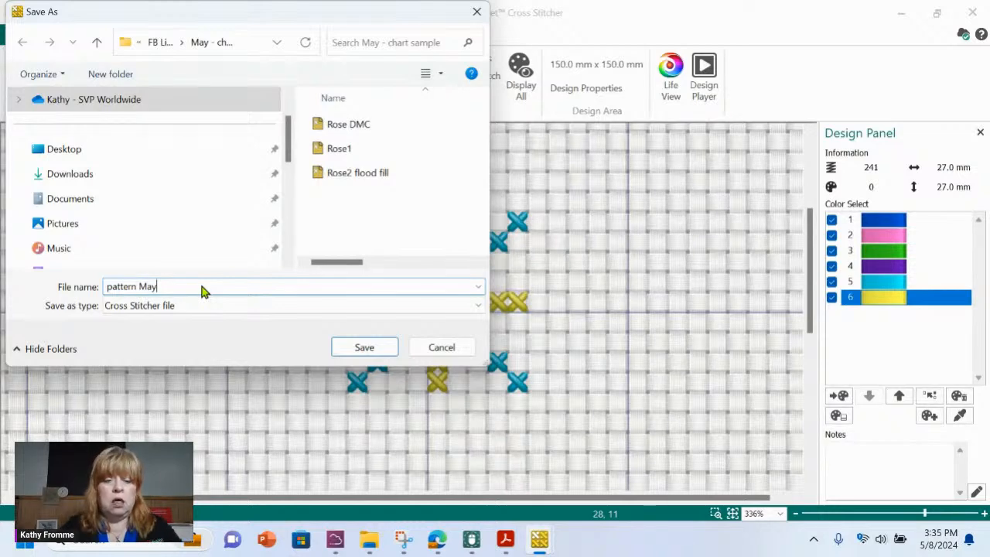
{"action": "left_click", "coordinate": [376, 349]}
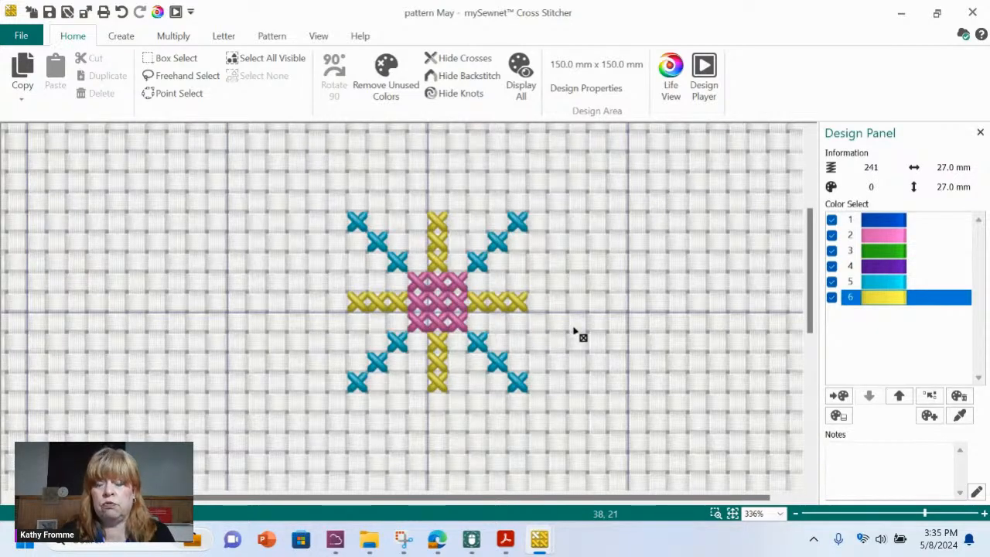
- Browse the fill patterns of all categories, from Blackwork Basic through Cross Fancy and French Knots to Mixed
{"action": "left_click", "coordinate": [732, 514]}
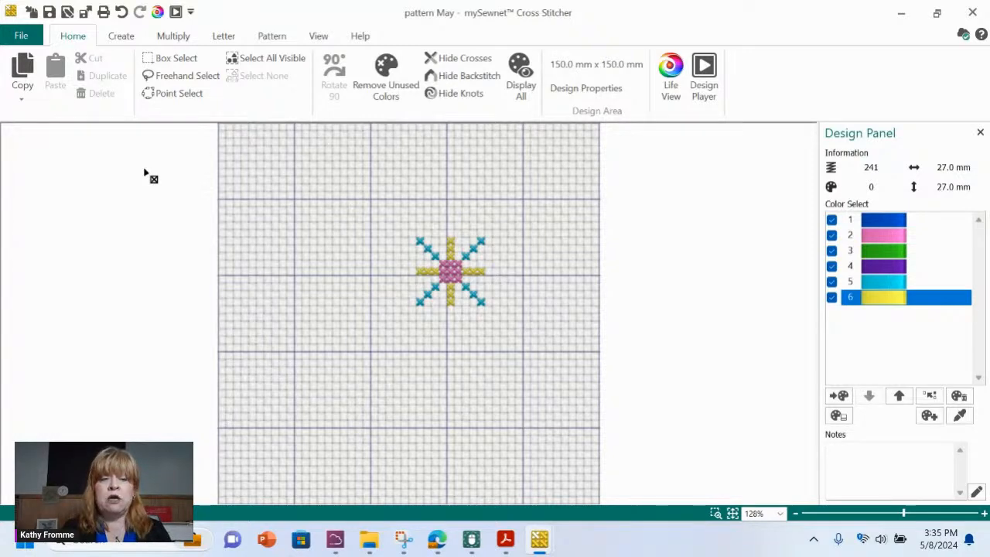
{"action": "left_click", "coordinate": [273, 36]}
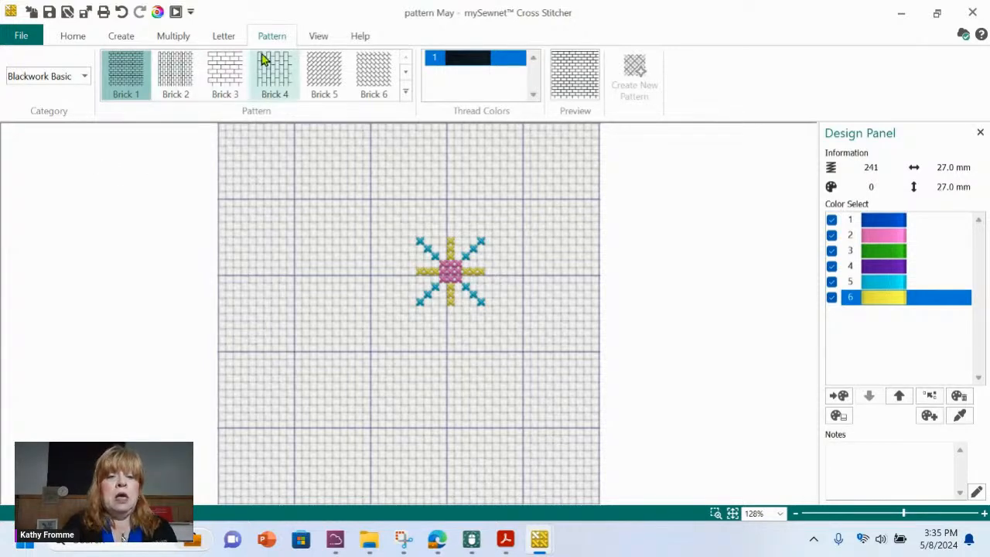
{"action": "left_click", "coordinate": [84, 78]}
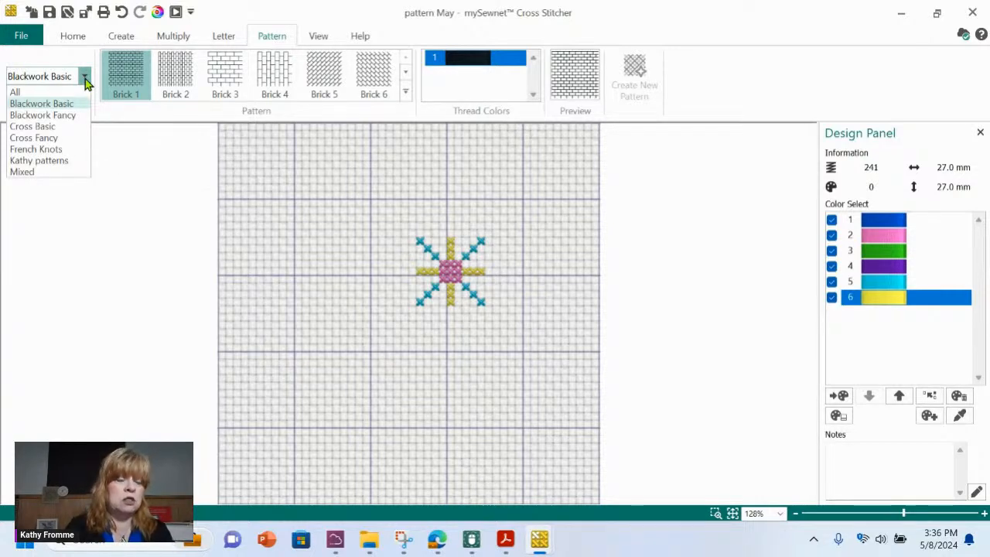
{"action": "left_click", "coordinate": [15, 94]}
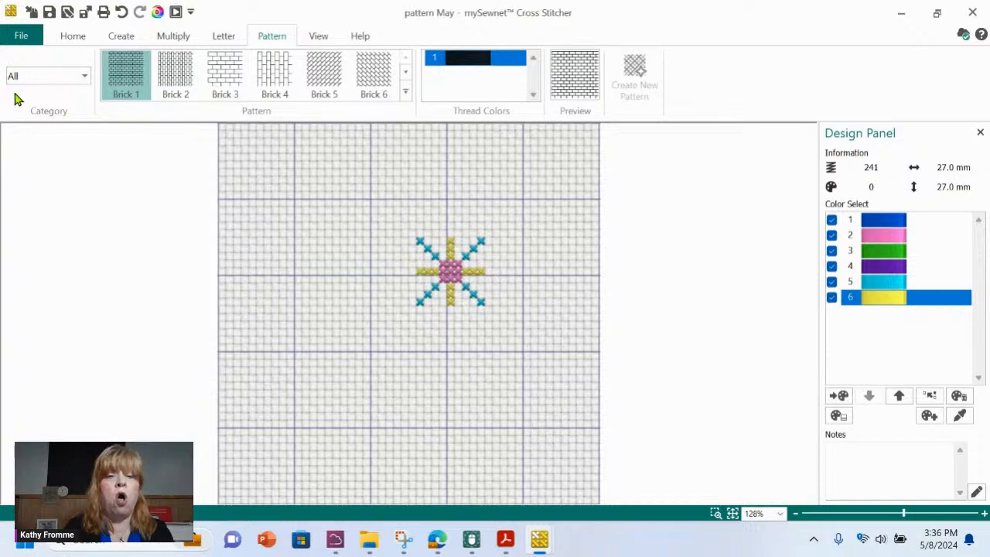
{"action": "left_click", "coordinate": [406, 93]}
{"action": "left_click", "coordinate": [407, 92]}
{"action": "left_click", "coordinate": [407, 92]}
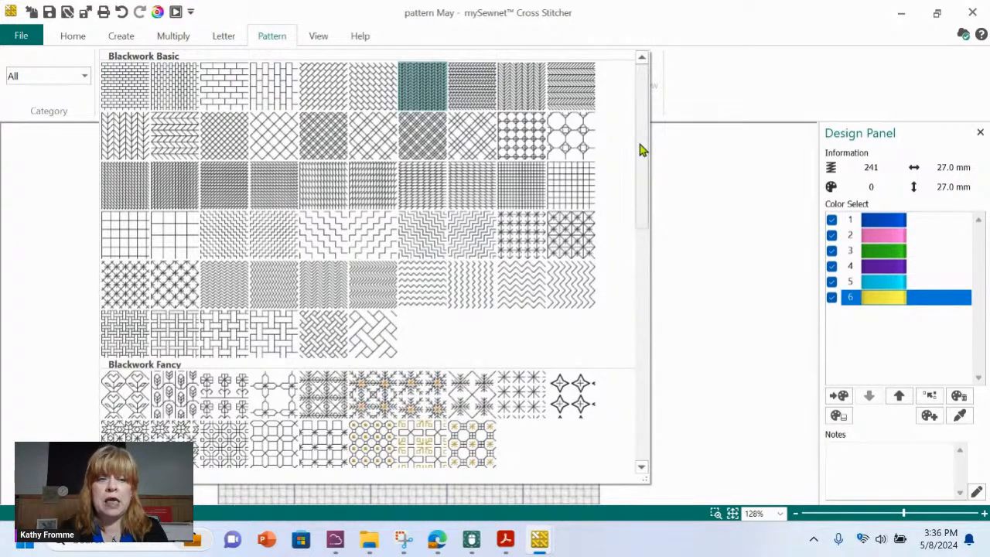
{"action": "scroll", "coordinate": [640, 152], "scroll_direction": "down", "scroll_amount": 2}
{"action": "left_click_drag", "start_coordinate": [640, 170], "coordinate": [646, 222]}
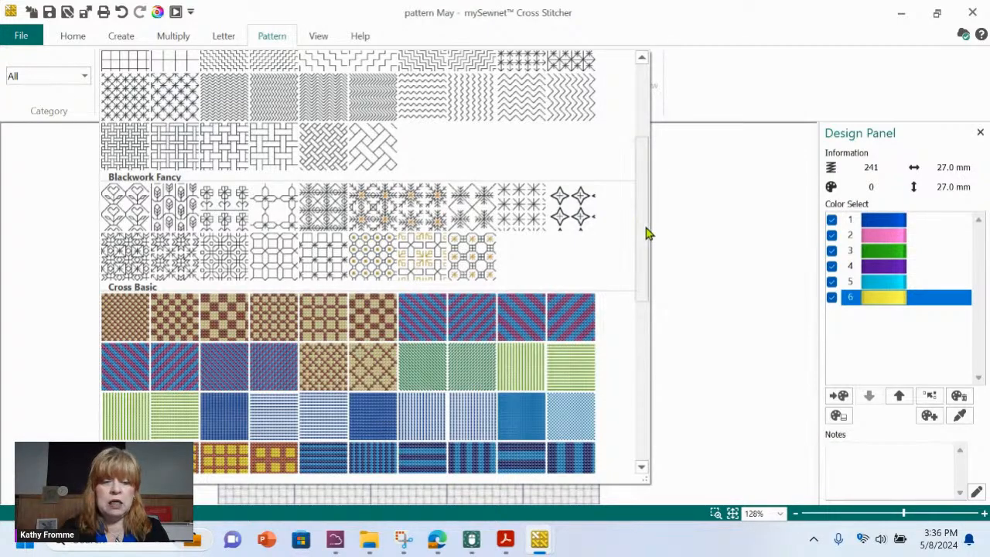
{"action": "scroll", "coordinate": [646, 256], "scroll_direction": "down", "scroll_amount": 2}
{"action": "left_click_drag", "start_coordinate": [646, 272], "coordinate": [648, 313]}
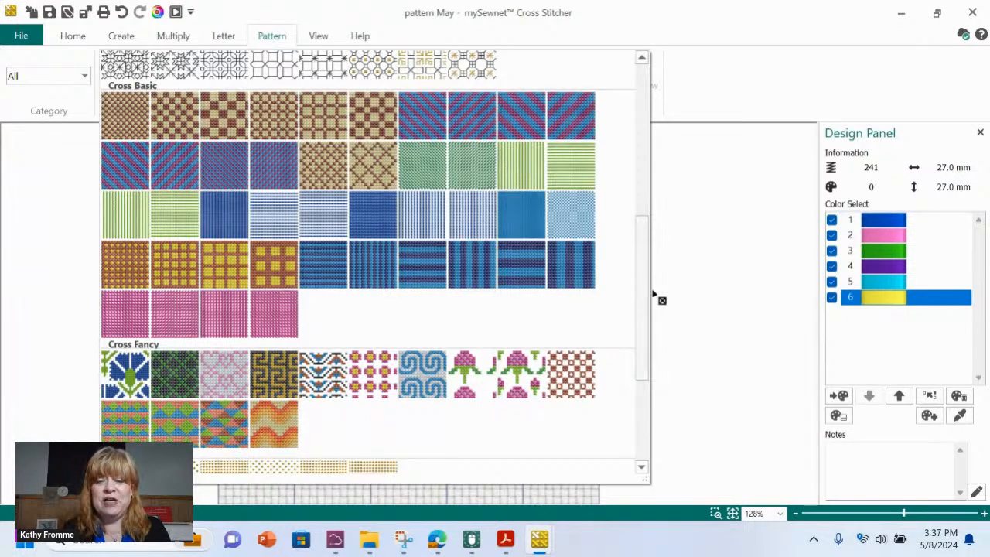
{"action": "scroll", "coordinate": [642, 343], "scroll_direction": "down", "scroll_amount": 1}
{"action": "scroll", "coordinate": [642, 343], "scroll_direction": "down", "scroll_amount": 3}
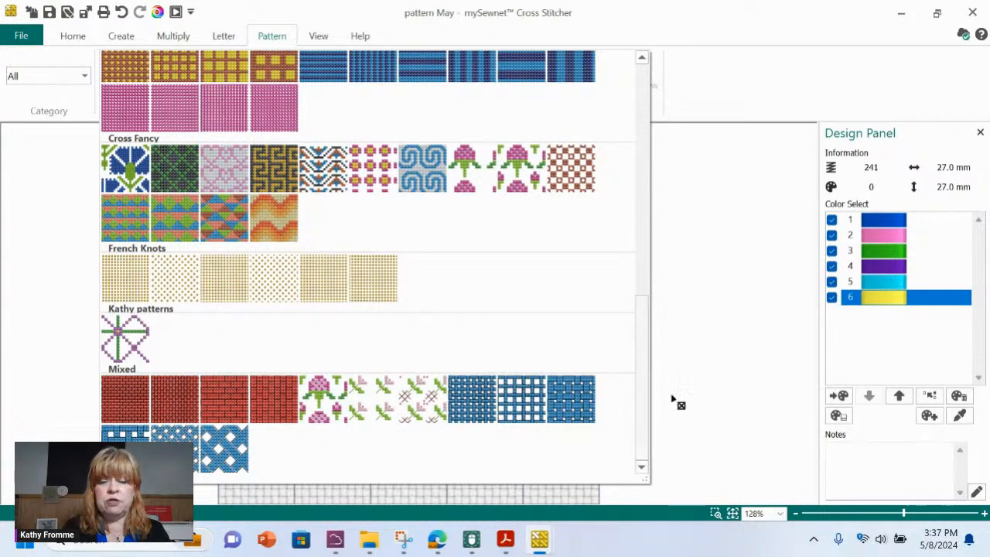
{"action": "left_click_drag", "start_coordinate": [641, 379], "coordinate": [625, 103]}
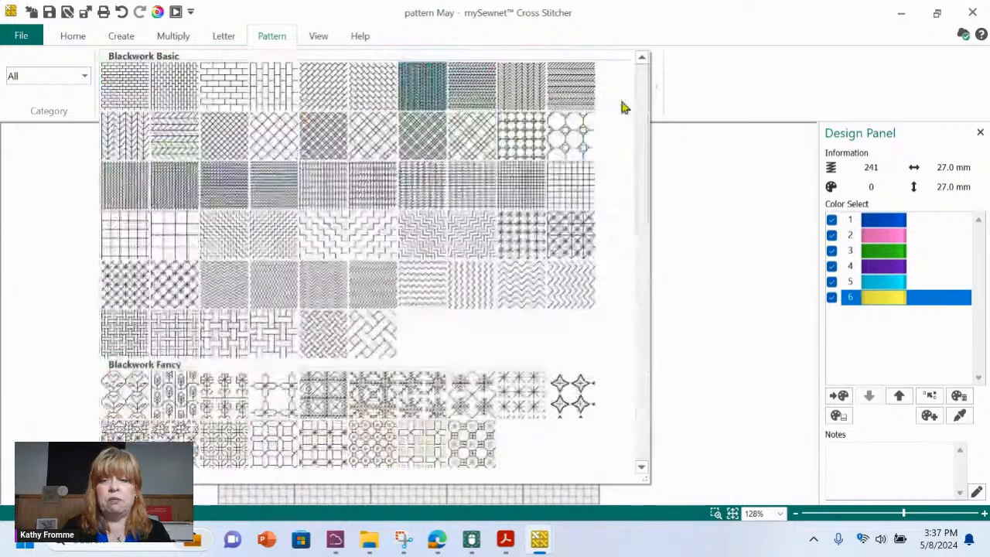
{"action": "left_click", "coordinate": [561, 30]}
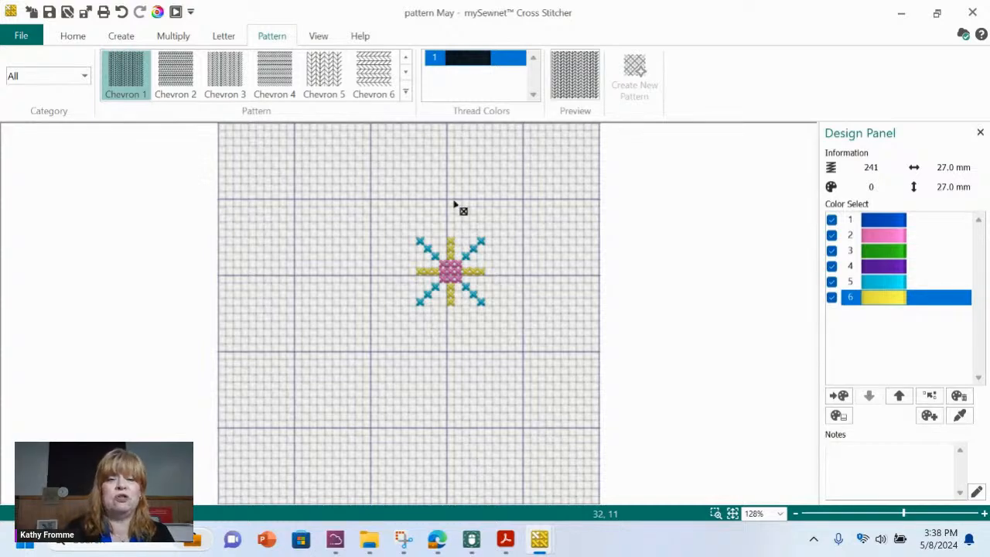
- Select the entire 9 by 9 cross motif with a box selection fitted tightly to its outer crosses
{"action": "left_click", "coordinate": [73, 36]}
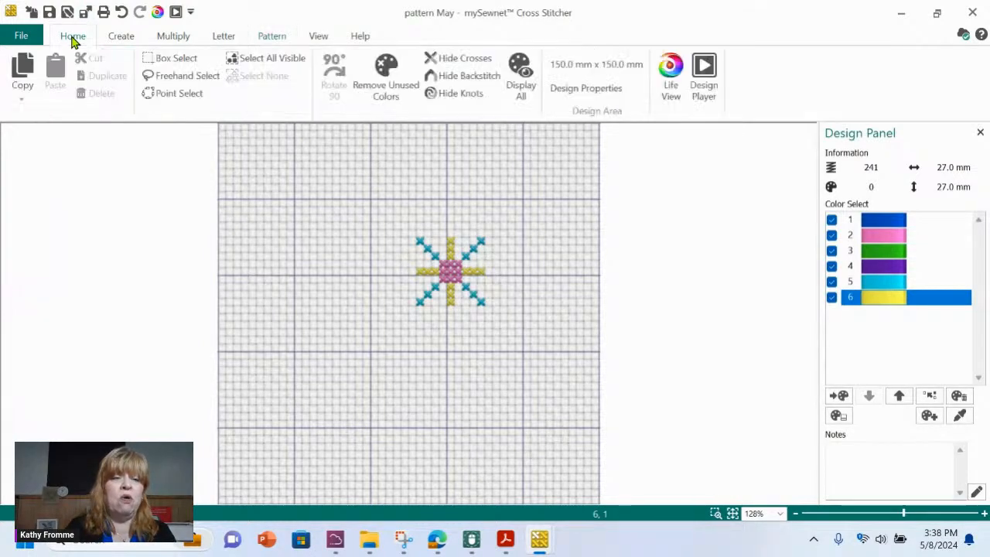
{"action": "left_click", "coordinate": [176, 68]}
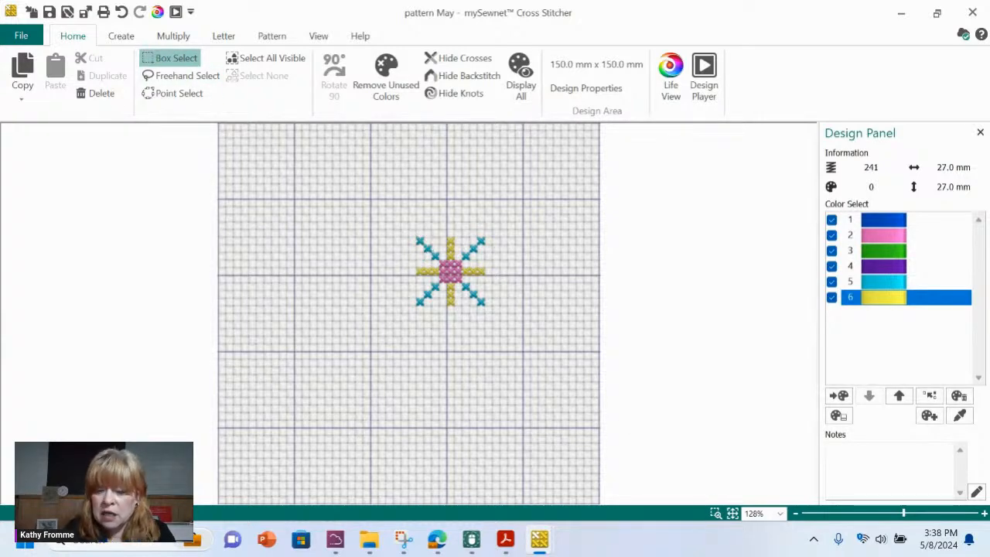
{"action": "left_click", "coordinate": [715, 514]}
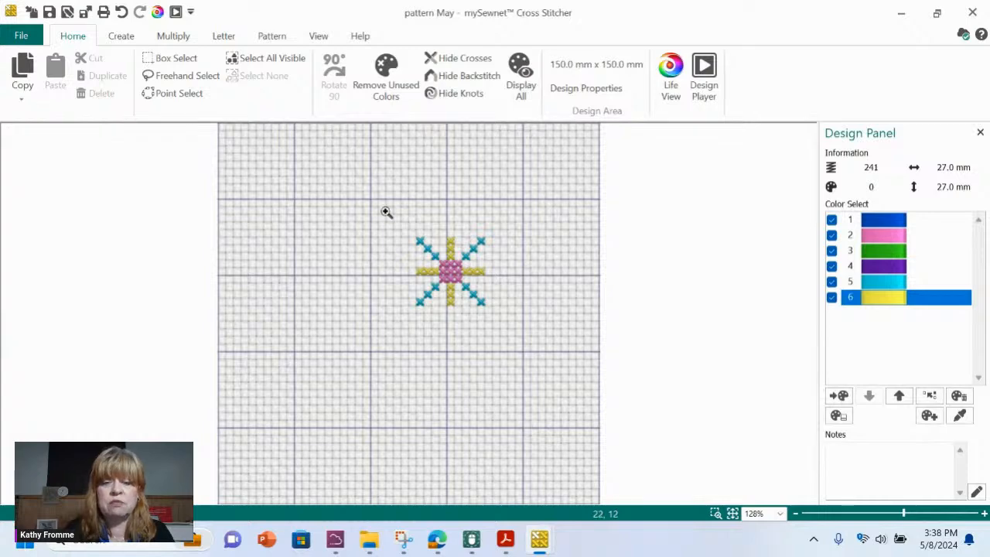
{"action": "left_click_drag", "start_coordinate": [528, 348], "coordinate": [541, 372]}
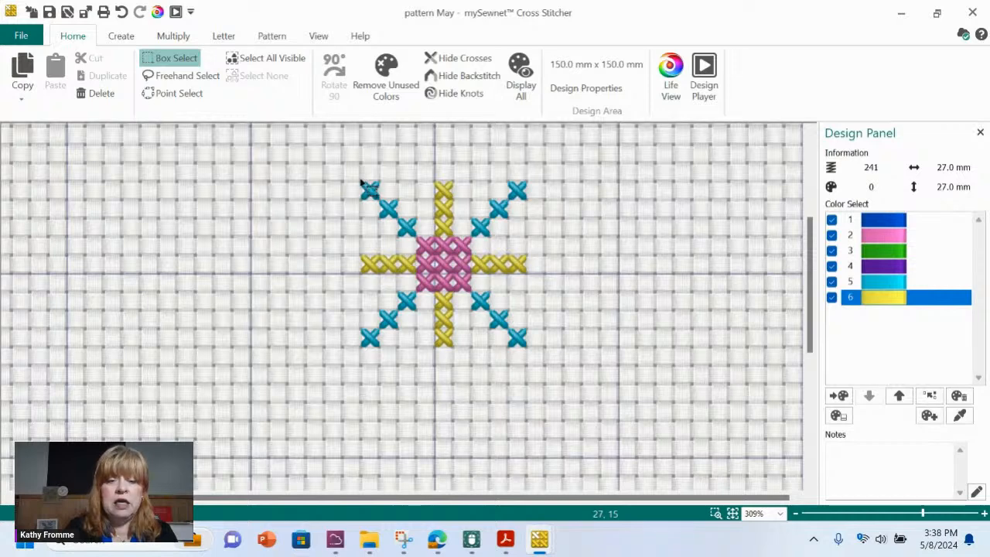
{"action": "left_click_drag", "start_coordinate": [360, 185], "coordinate": [526, 351]}
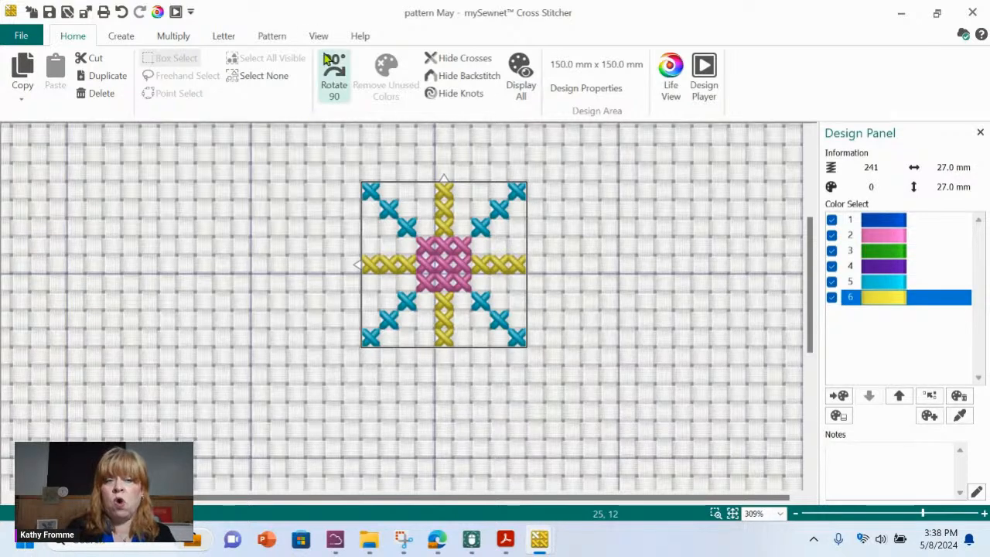
- Start a new fill pattern from the selected cross motif and assign it to the custom category holding the presenter's own patterns
{"action": "left_click", "coordinate": [271, 36]}
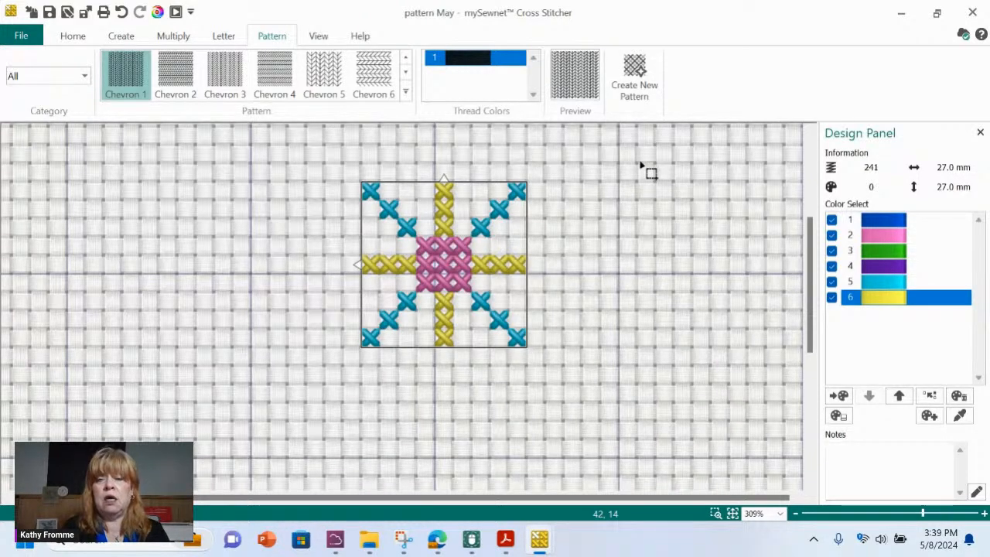
{"action": "left_click", "coordinate": [639, 71]}
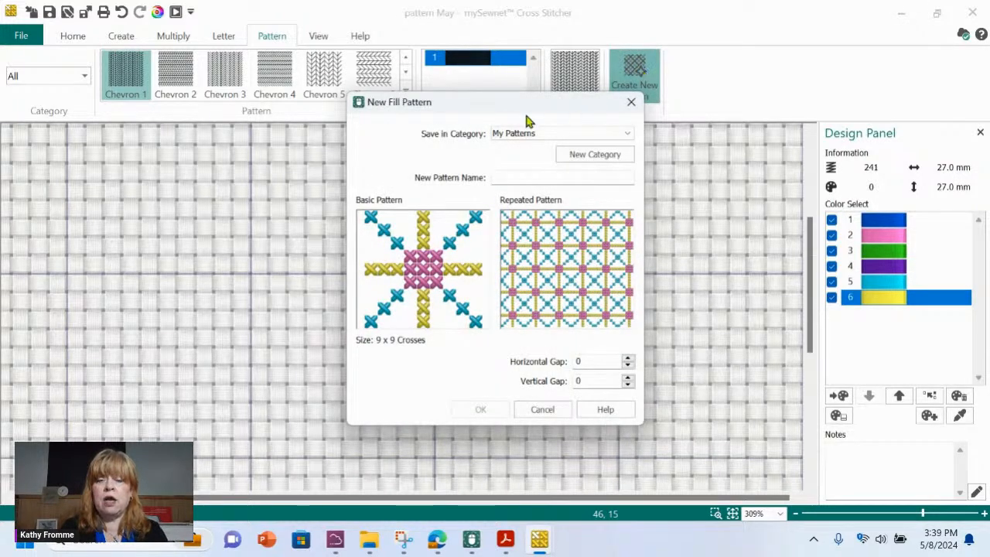
{"action": "left_click_drag", "start_coordinate": [518, 116], "coordinate": [441, 62]}
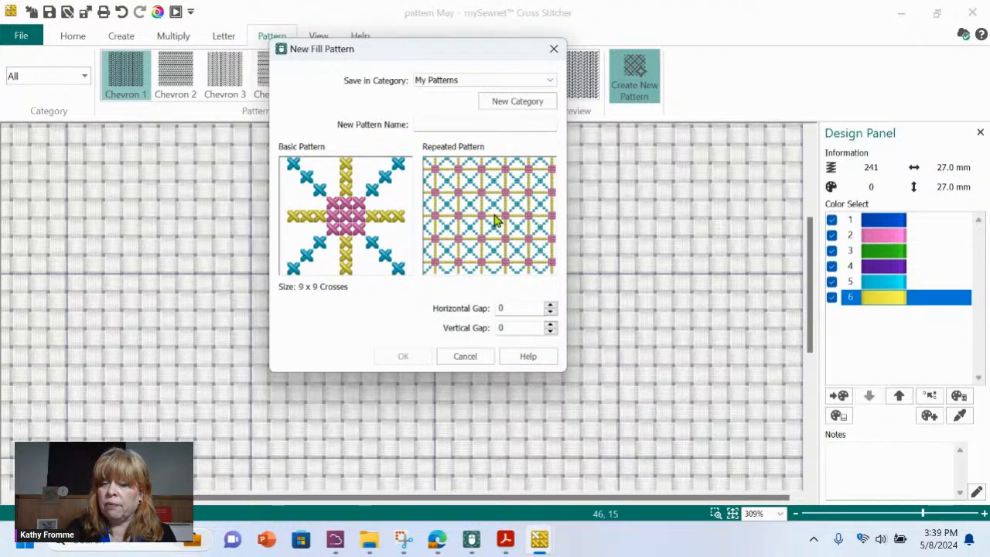
{"action": "left_click", "coordinate": [551, 81]}
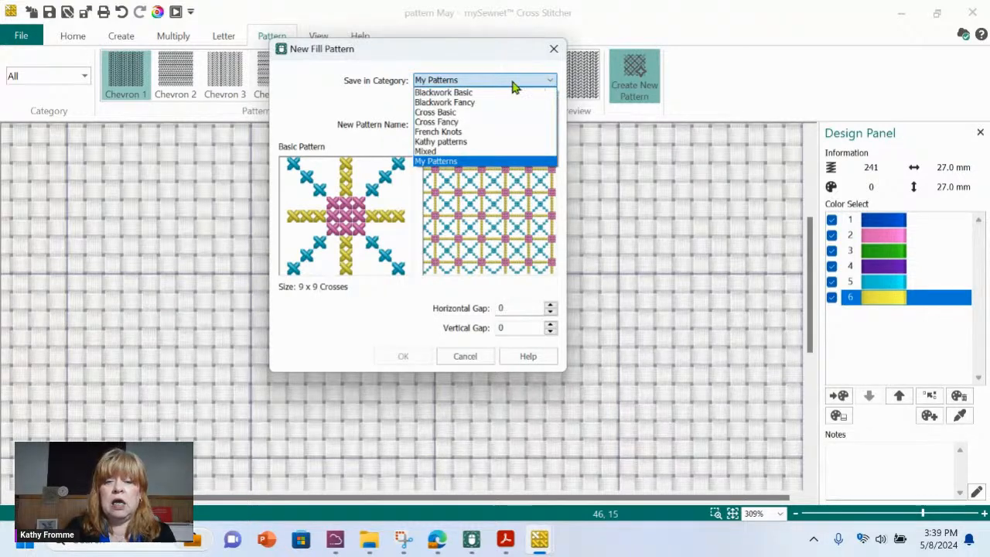
{"action": "left_click", "coordinate": [464, 144]}
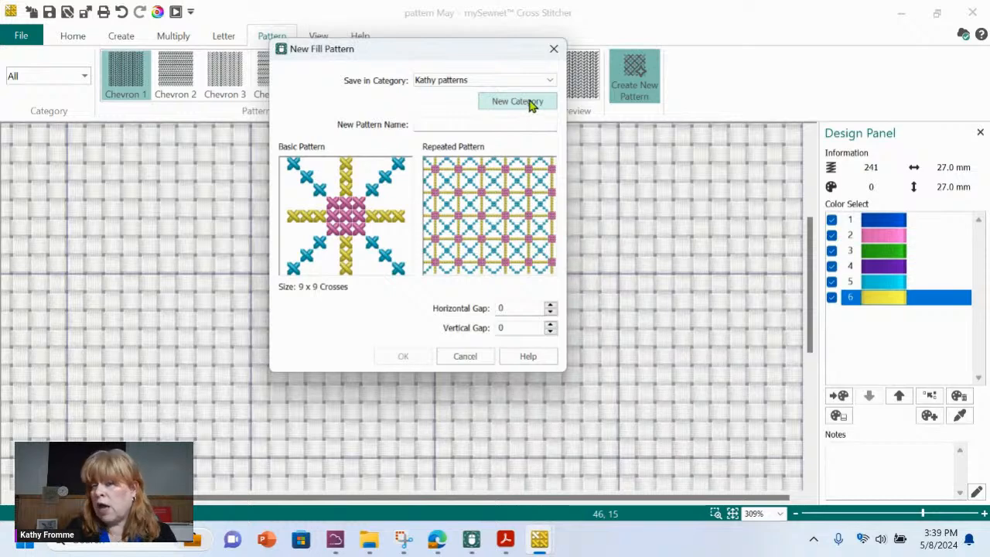
- Name the new fill pattern "May 1" and save it with the horizontal and vertical gaps left at 0
{"action": "left_click", "coordinate": [436, 122]}
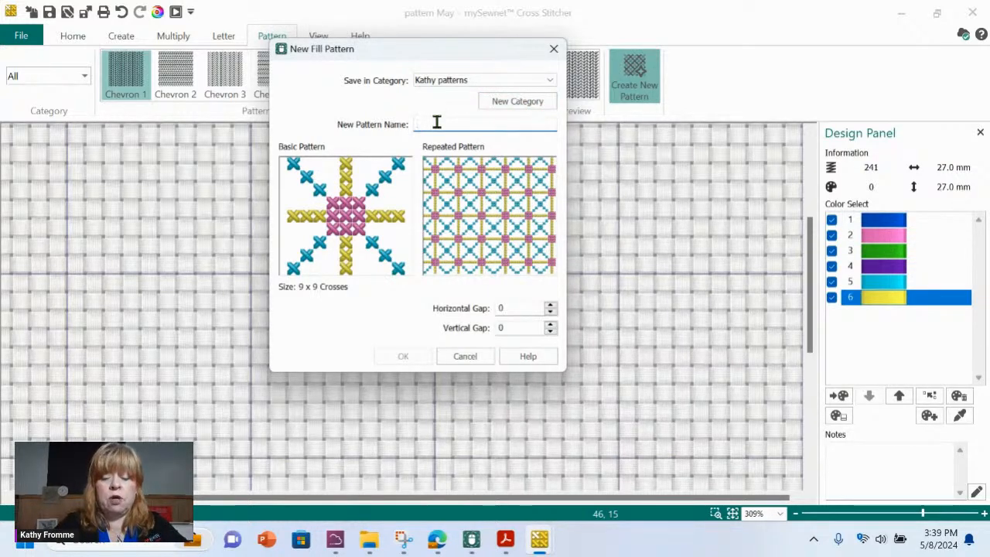
{"action": "type", "text": "may"}
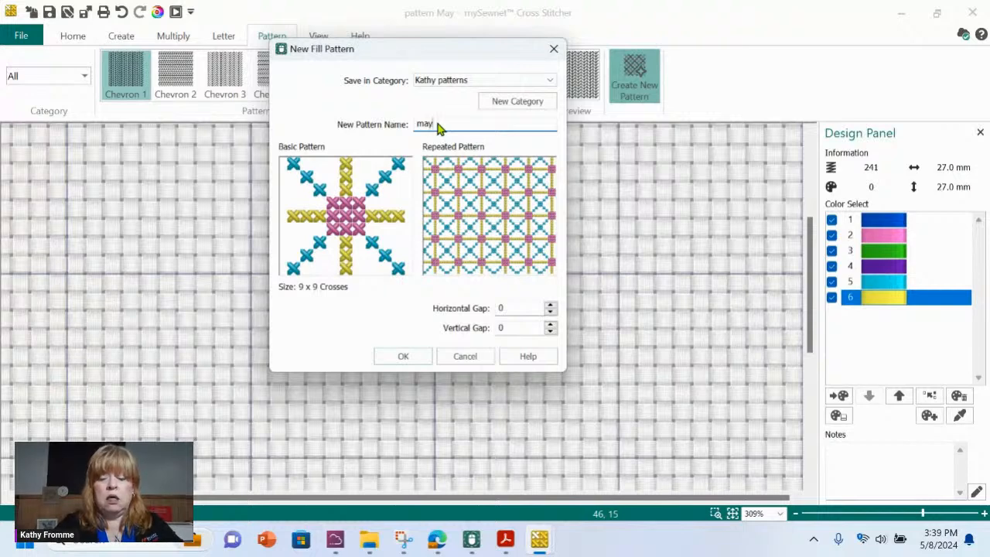
{"action": "key", "text": "BackSpace"}
{"action": "key", "text": "BackSpace"}
{"action": "key", "text": "BackSpace"}
{"action": "type", "text": "M"}
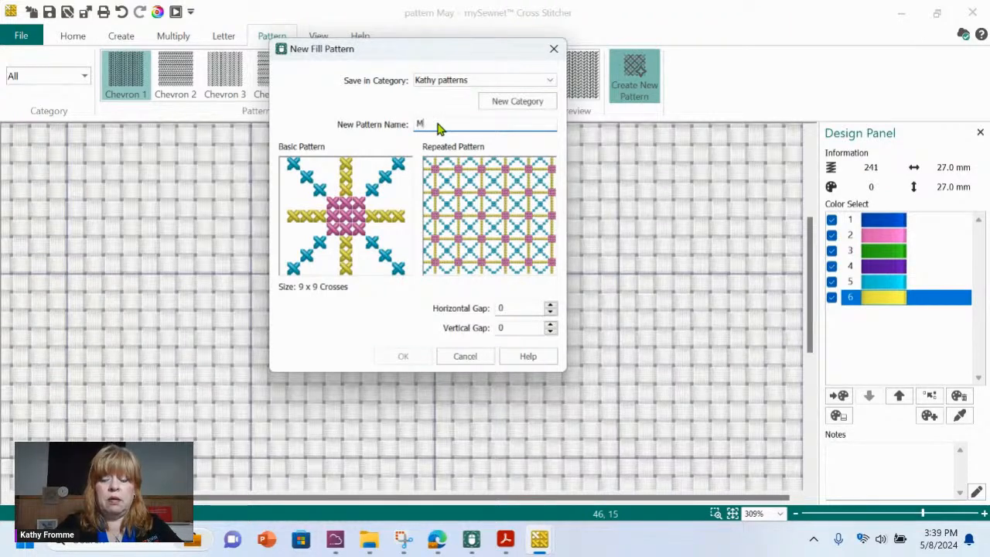
{"action": "type", "text": "ay "}
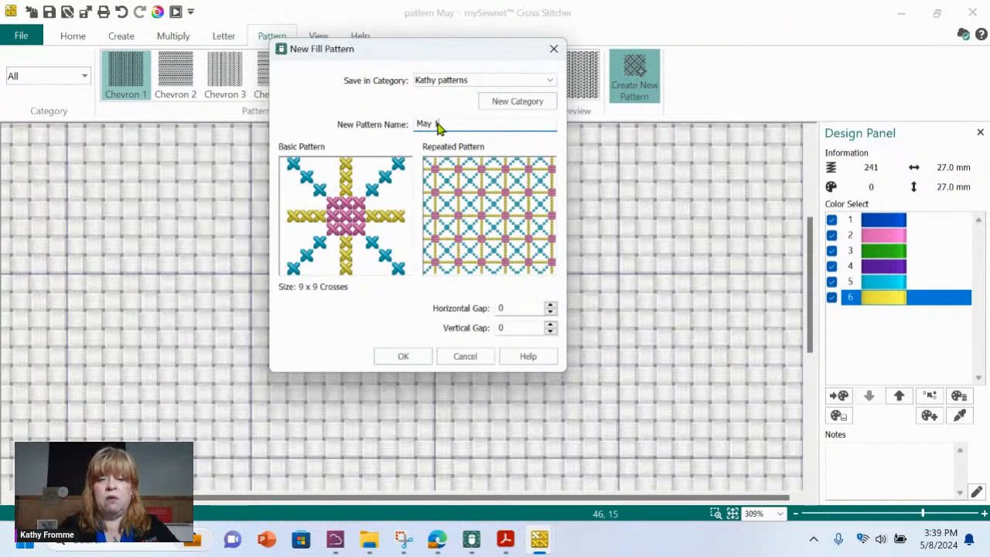
{"action": "type", "text": "1"}
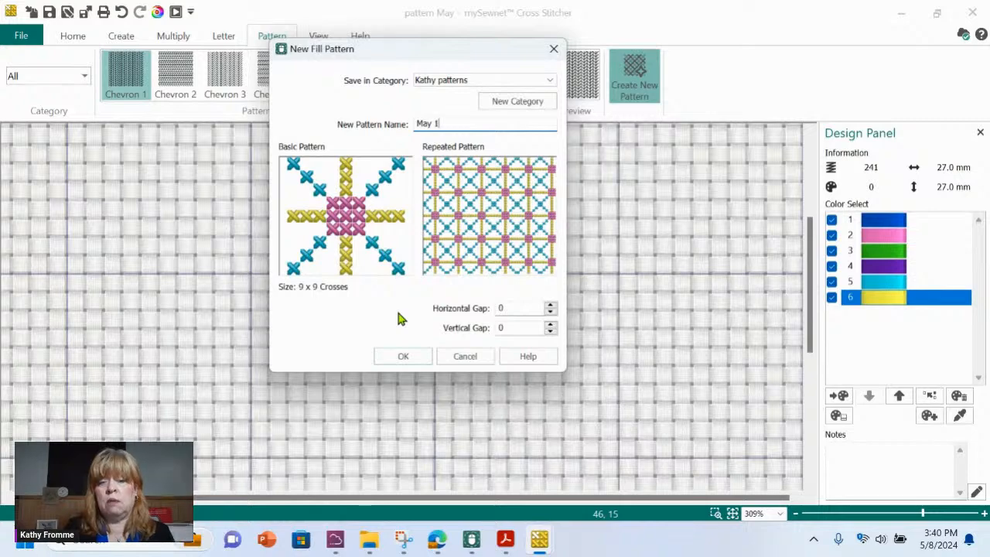
{"action": "left_click", "coordinate": [403, 358]}
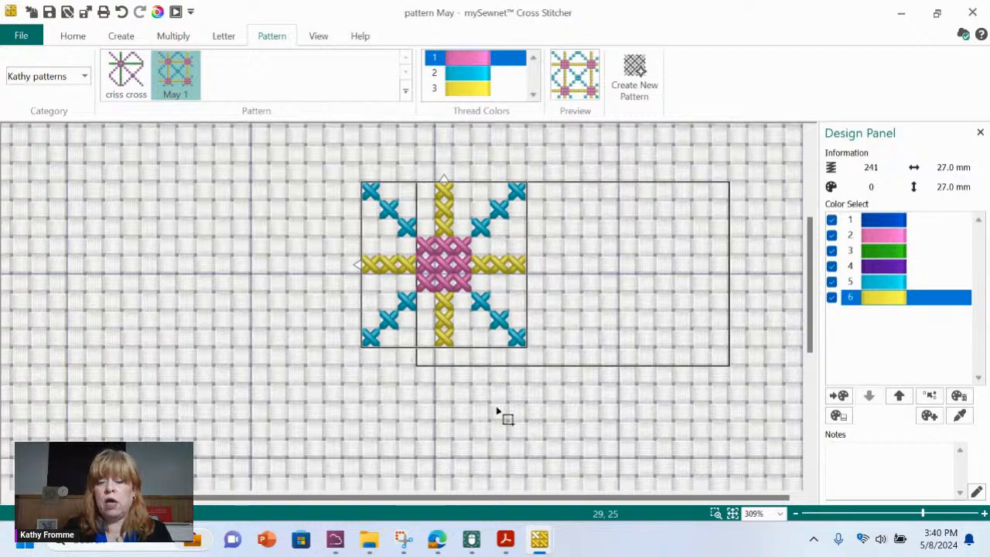
- Flood fill the empty canvas around the motif with the May 1 pattern, using the pattern fill type
{"action": "left_click", "coordinate": [733, 515]}
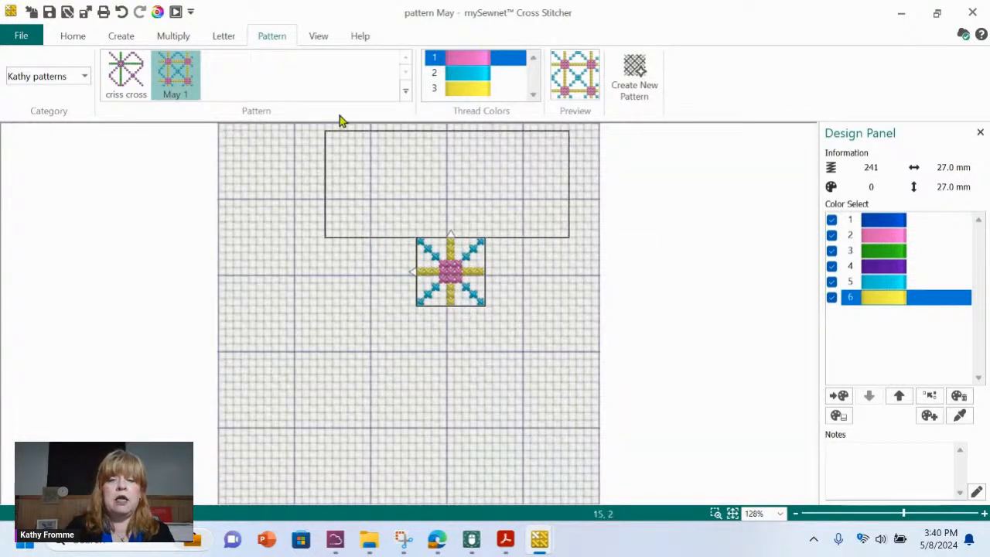
{"action": "left_click", "coordinate": [78, 38]}
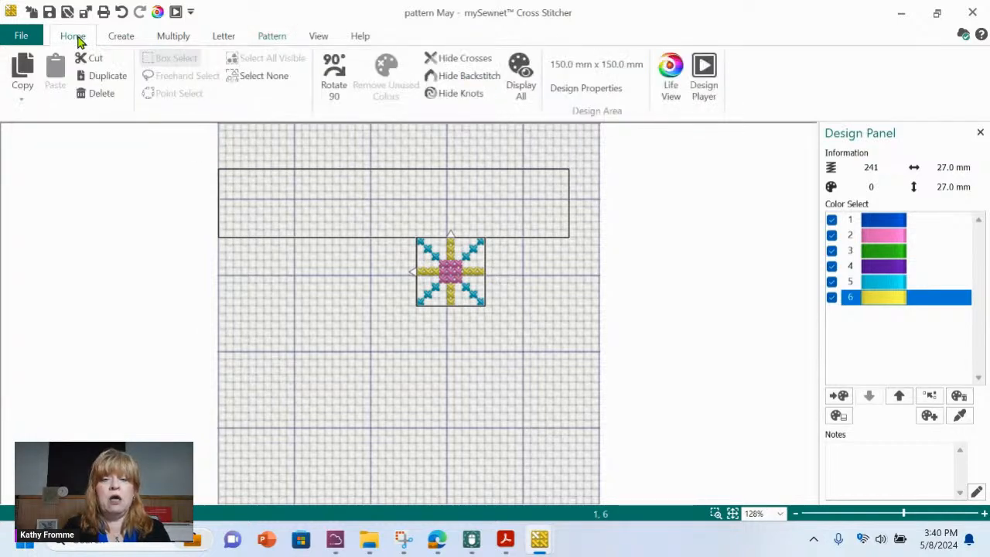
{"action": "left_click", "coordinate": [126, 39]}
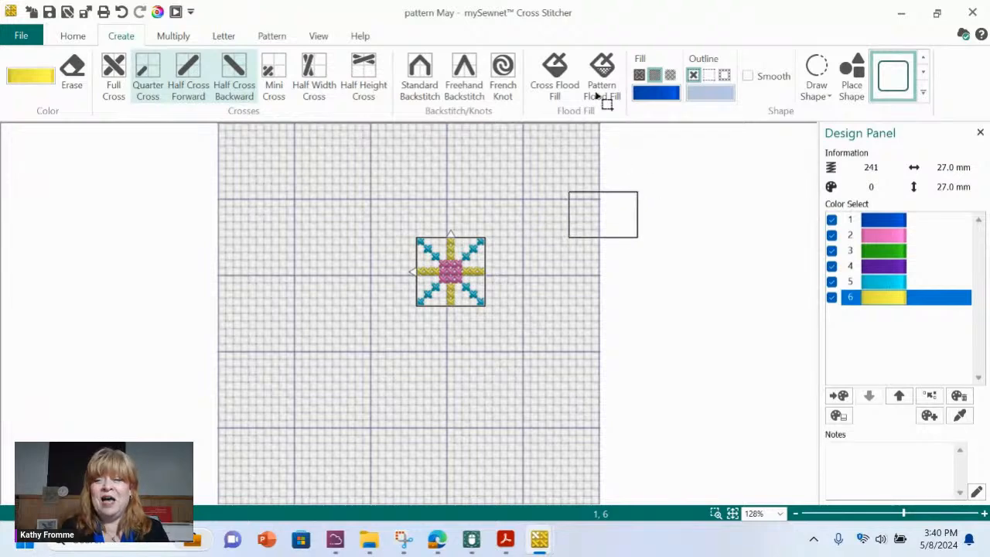
{"action": "left_click", "coordinate": [606, 85]}
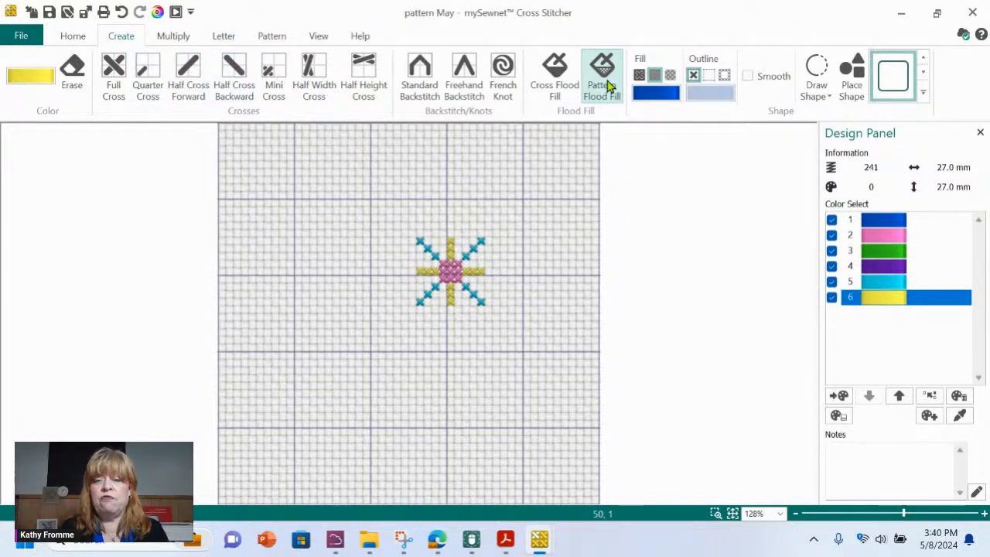
{"action": "left_click", "coordinate": [671, 76]}
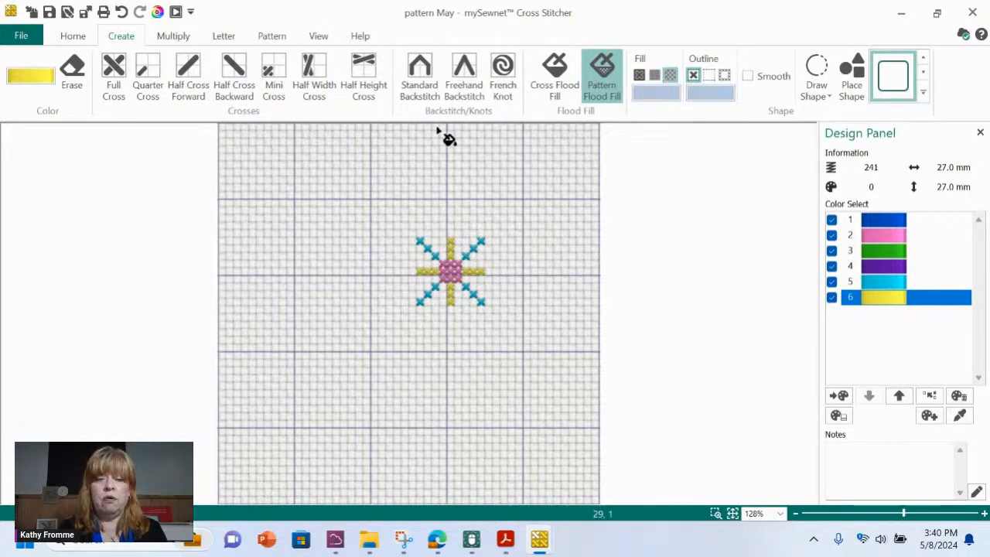
{"action": "left_click", "coordinate": [325, 157]}
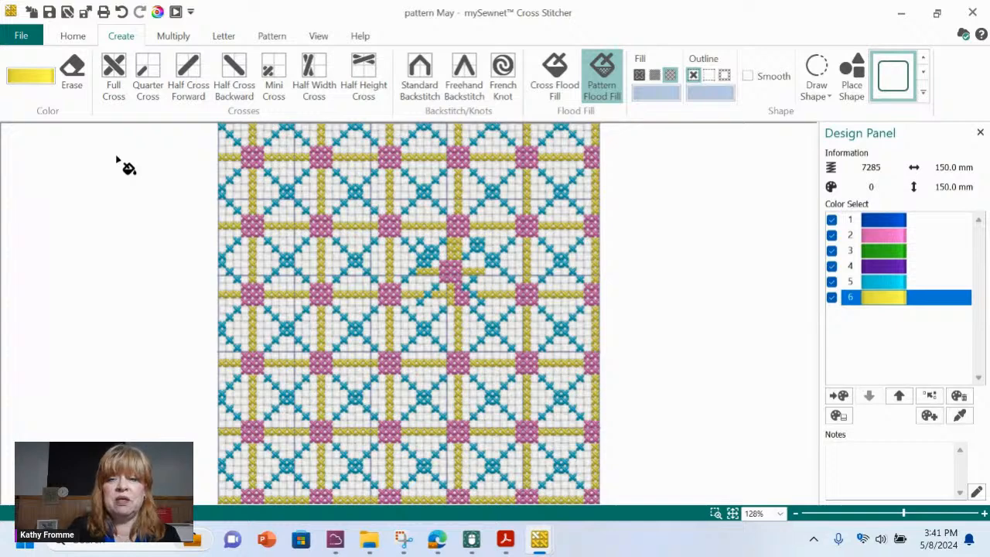
- Create a blank cross stitch design with no picture in a new window, 50 by 50 crosses with a 3.0 mm cross size
{"action": "left_click", "coordinate": [73, 36]}
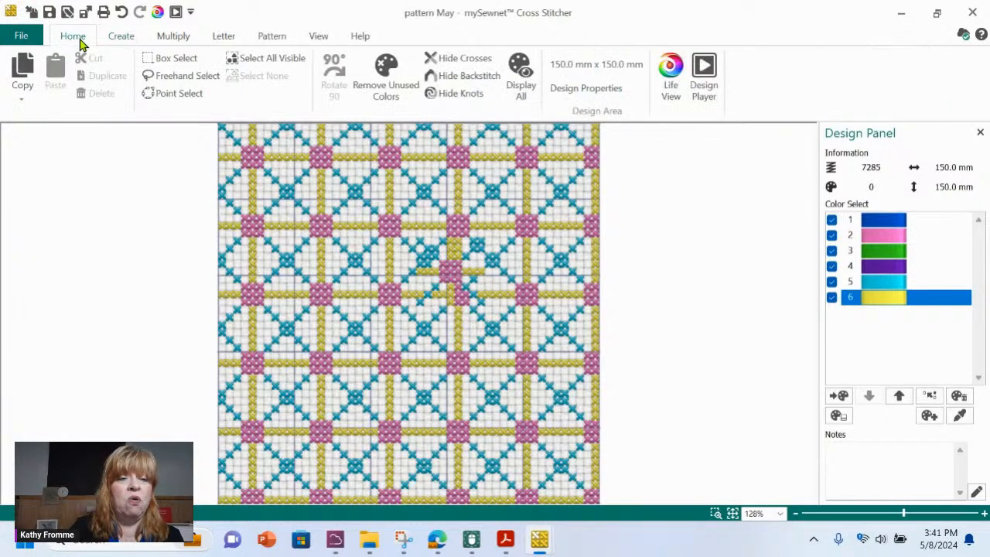
{"action": "left_click", "coordinate": [31, 37]}
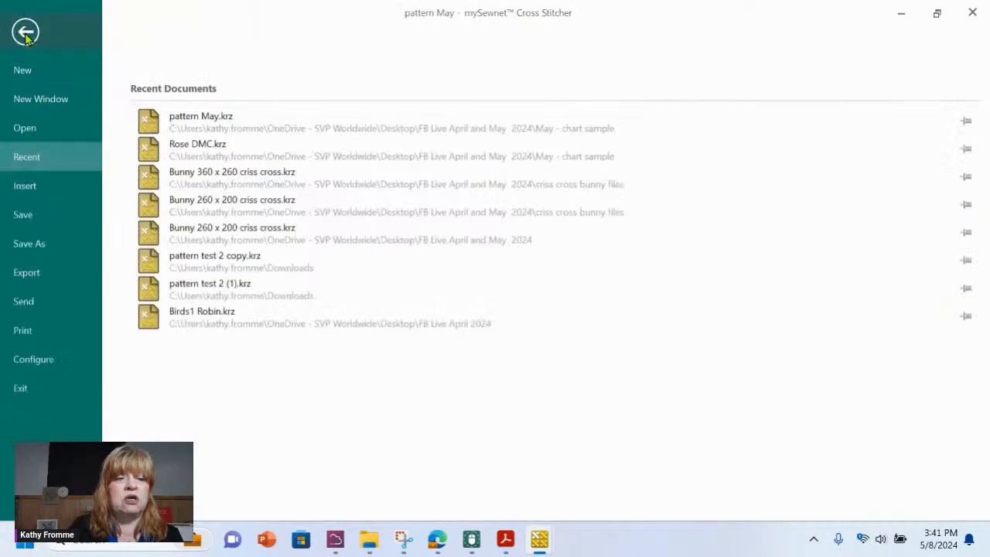
{"action": "left_click", "coordinate": [49, 99]}
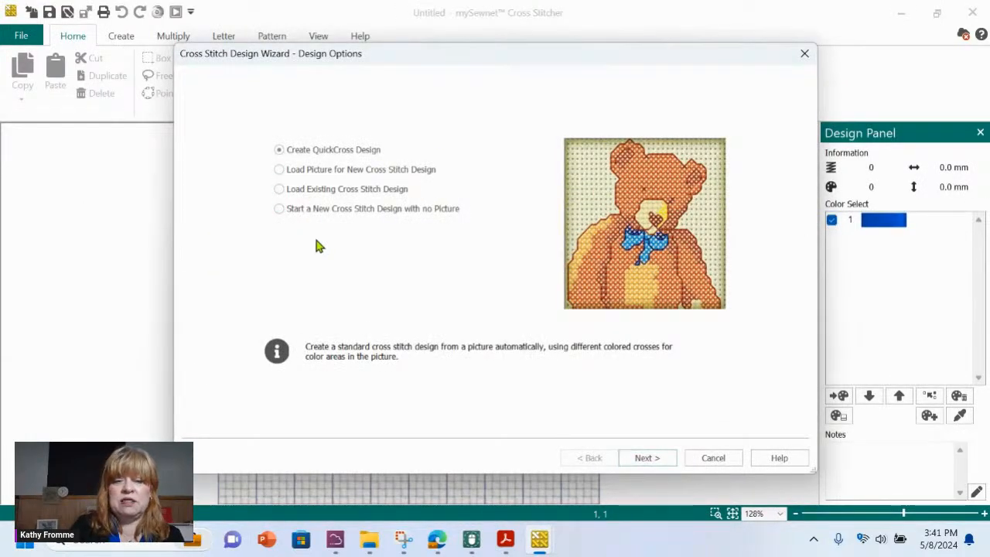
{"action": "left_click", "coordinate": [336, 214]}
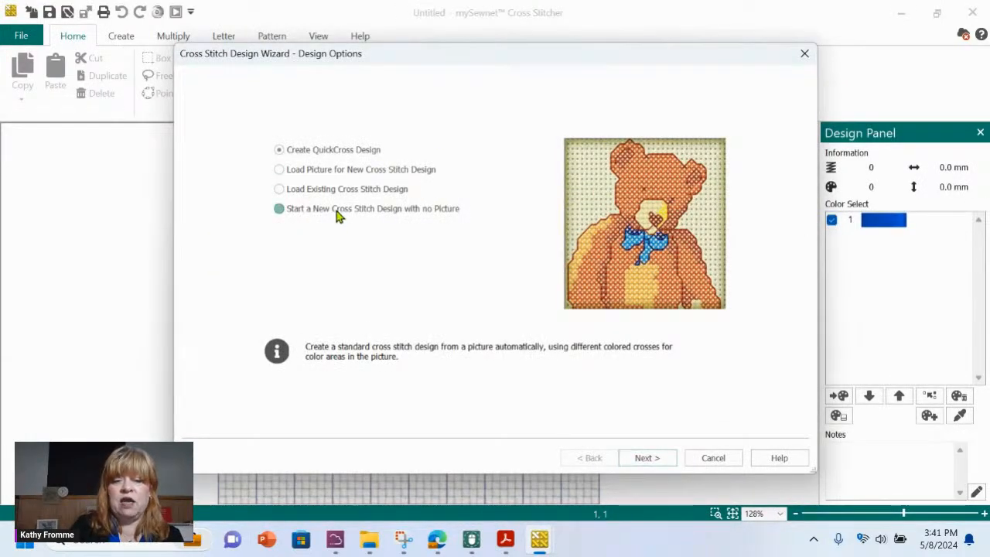
{"action": "left_click", "coordinate": [646, 457]}
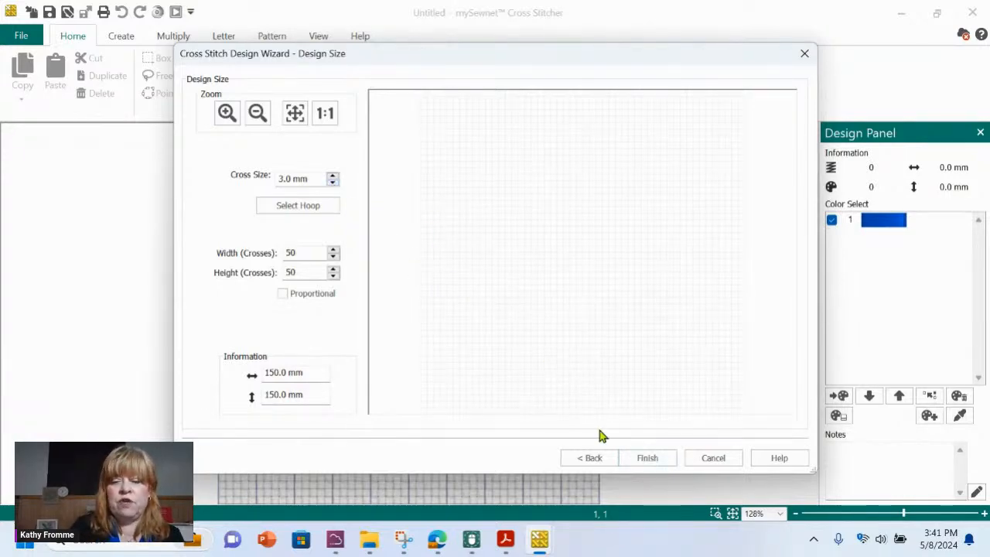
{"action": "left_click", "coordinate": [651, 461]}
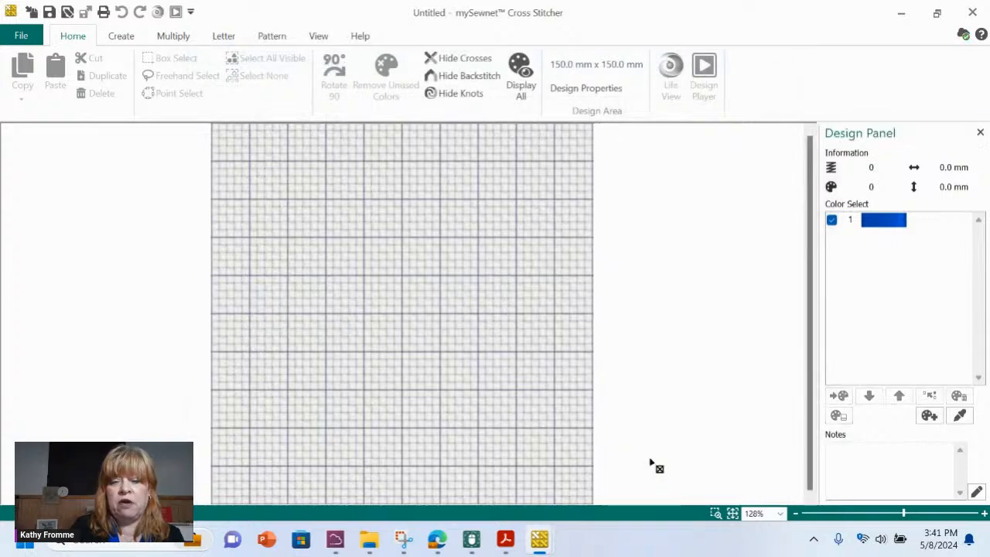
- Select the Mini Cross stitch for drawing on an enlarged area of the blank canvas
{"action": "left_click", "coordinate": [716, 514]}
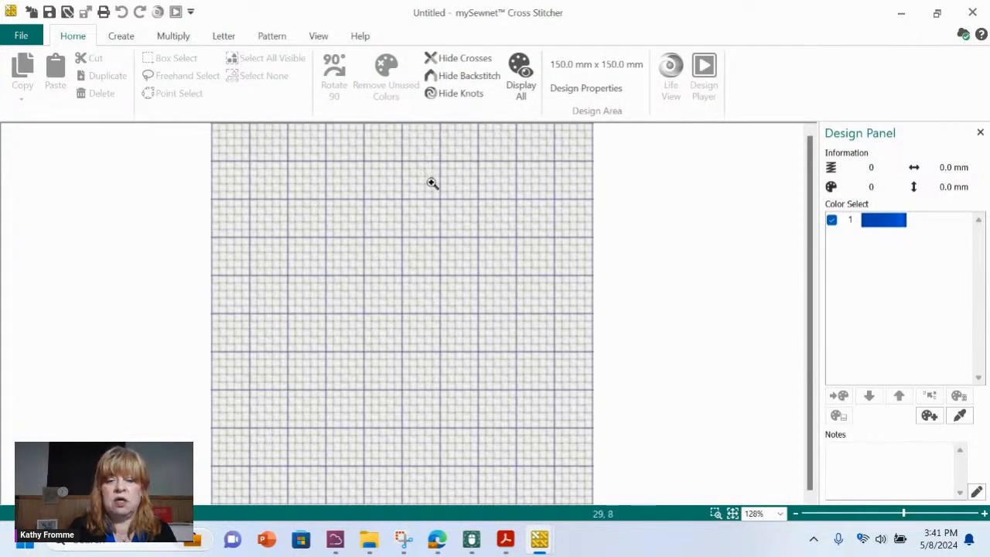
{"action": "left_click_drag", "start_coordinate": [433, 184], "coordinate": [543, 302]}
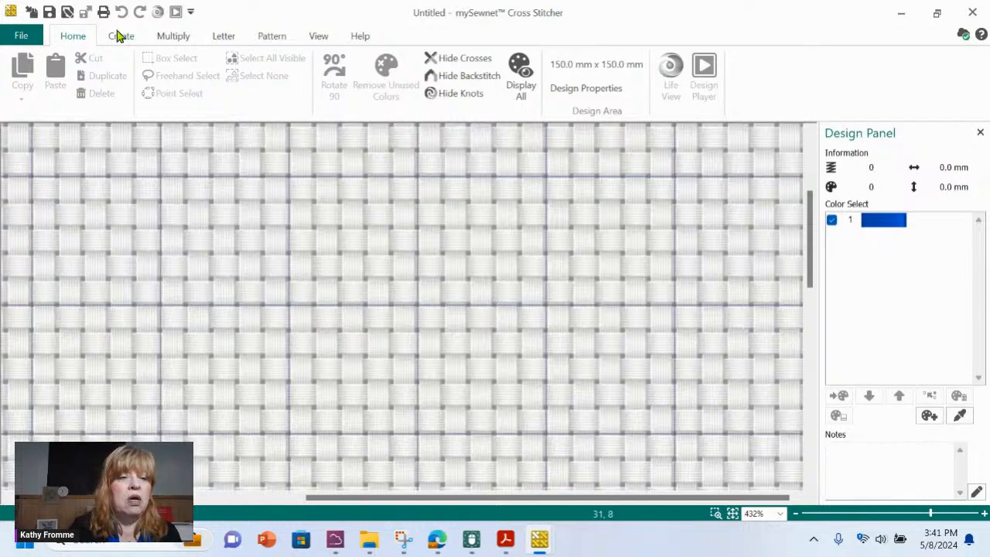
{"action": "left_click", "coordinate": [123, 36]}
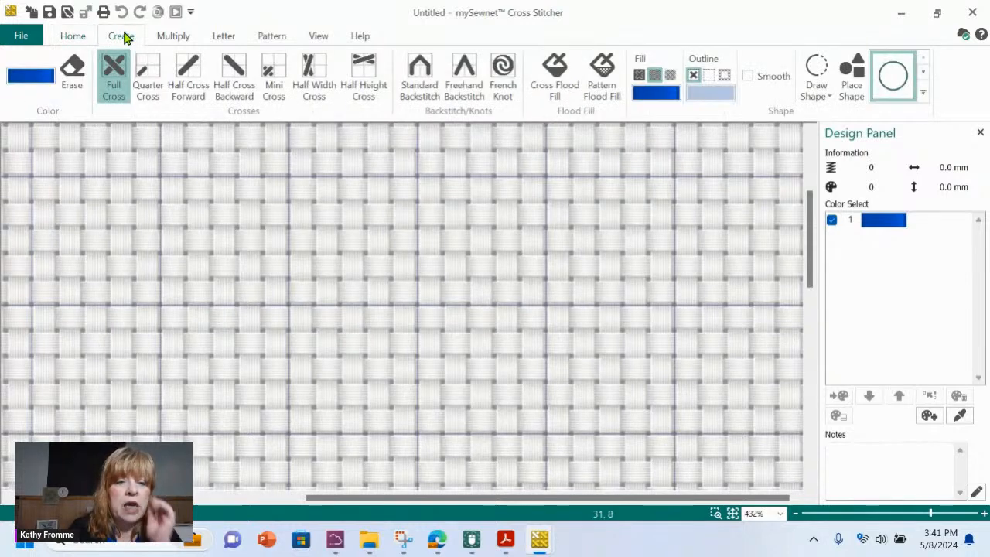
{"action": "left_click", "coordinate": [275, 75]}
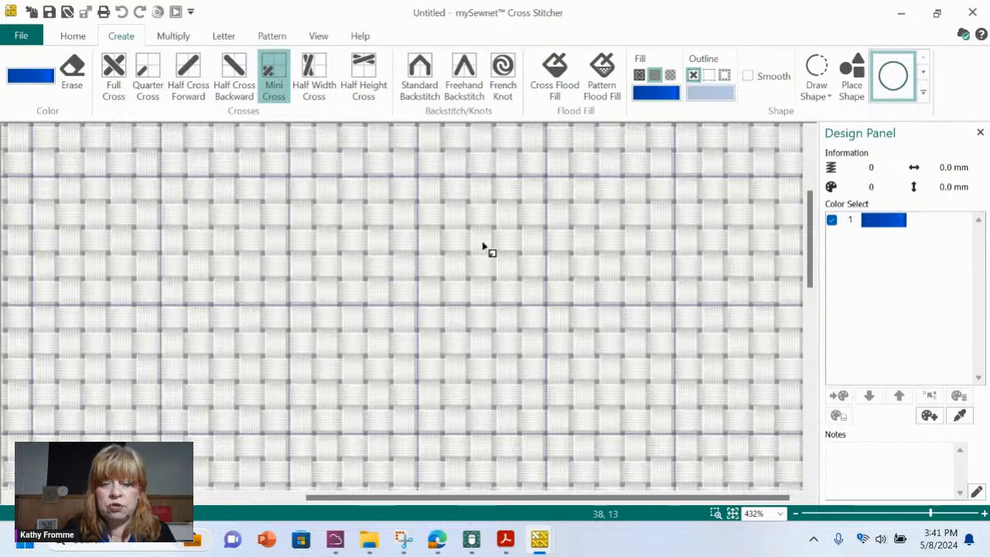
- Add Robison-Anton Rayon 40 thread 2578 Harvest Green and a bright yellow thread to the design's colors
{"action": "left_click", "coordinate": [42, 75]}
{"action": "left_click", "coordinate": [39, 343]}
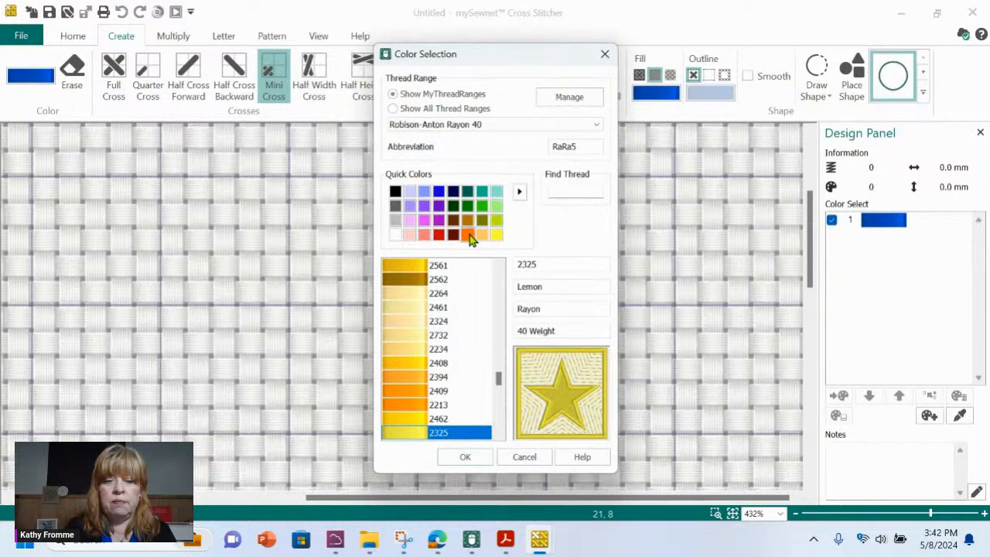
{"action": "left_click", "coordinate": [486, 209]}
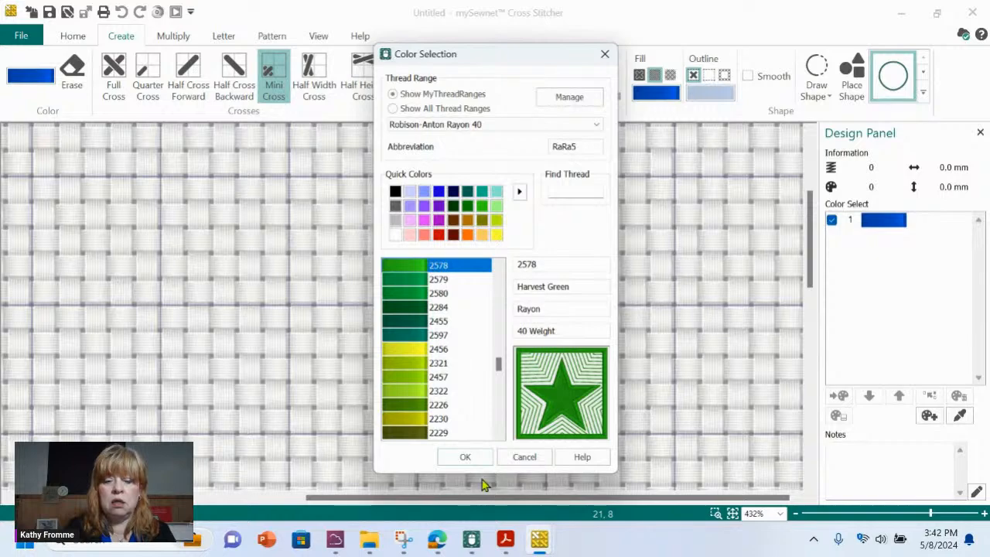
{"action": "left_click", "coordinate": [467, 457]}
{"action": "left_click", "coordinate": [27, 77]}
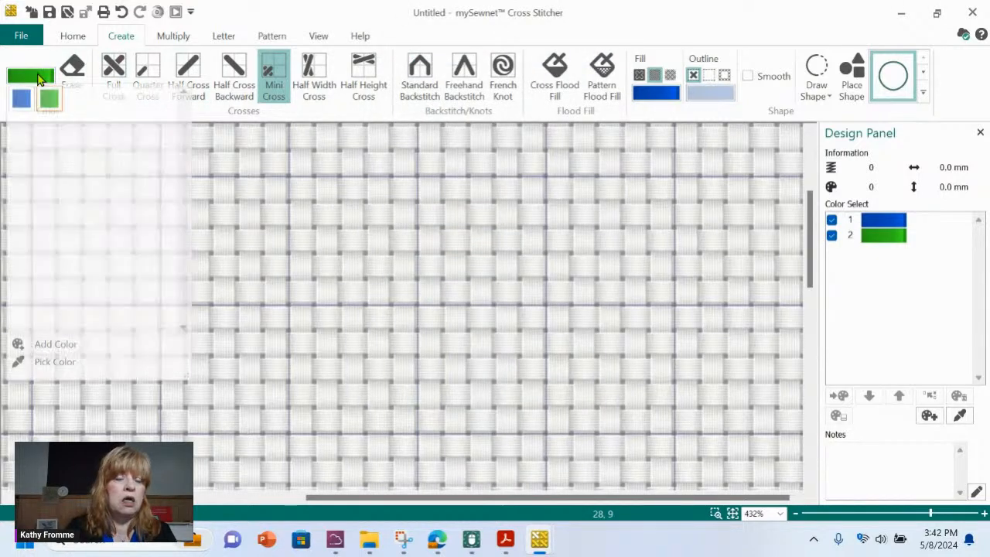
{"action": "left_click", "coordinate": [62, 346]}
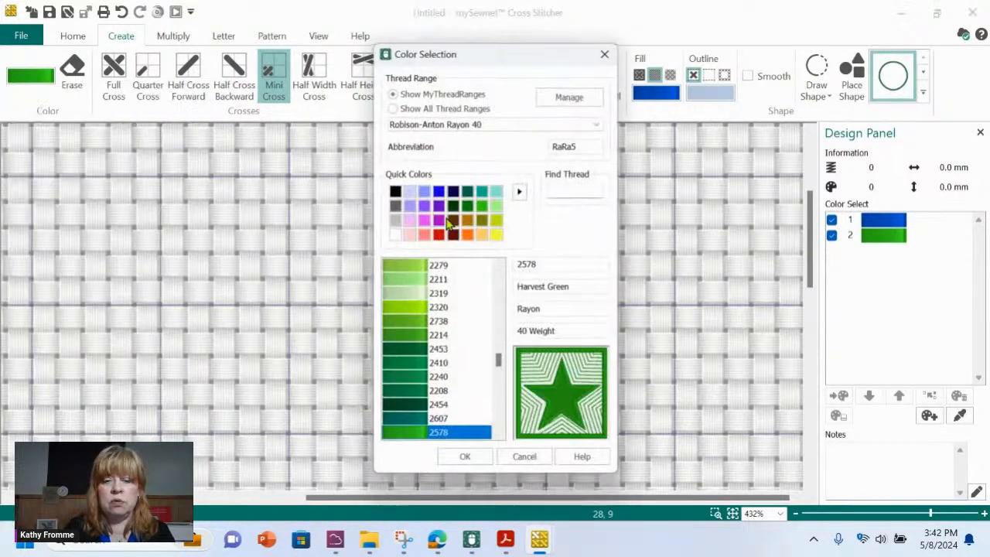
{"action": "left_click", "coordinate": [498, 236]}
{"action": "left_click", "coordinate": [468, 458]}
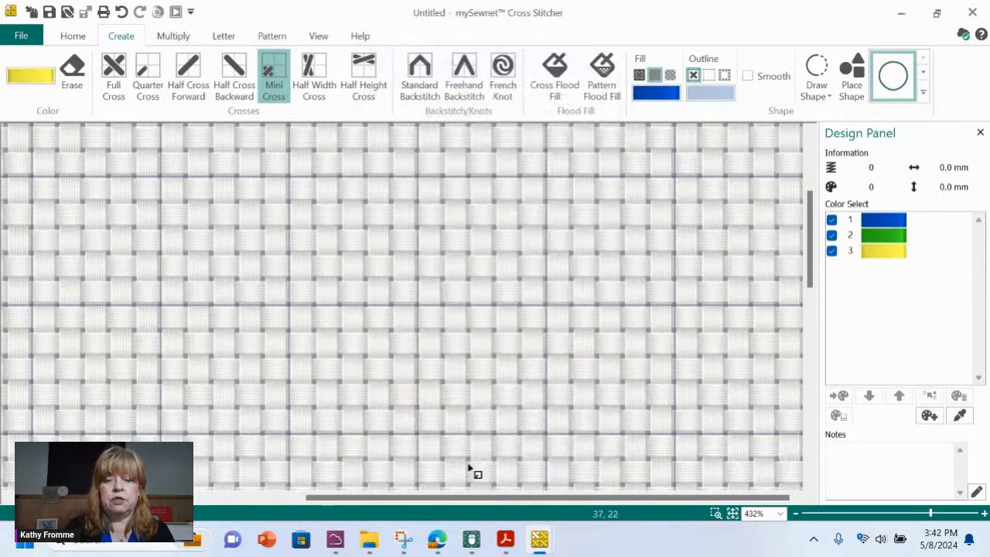
- Draw a solid green block of mini crosses, four wide and three high, in the middle of the canvas
{"action": "left_click", "coordinate": [895, 234]}
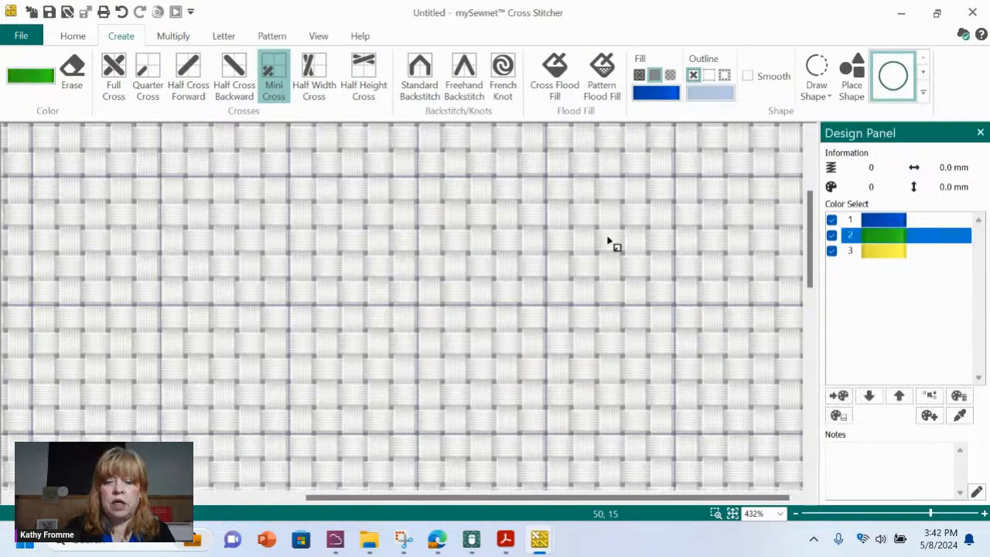
{"action": "left_click", "coordinate": [476, 273]}
{"action": "left_click", "coordinate": [487, 274]}
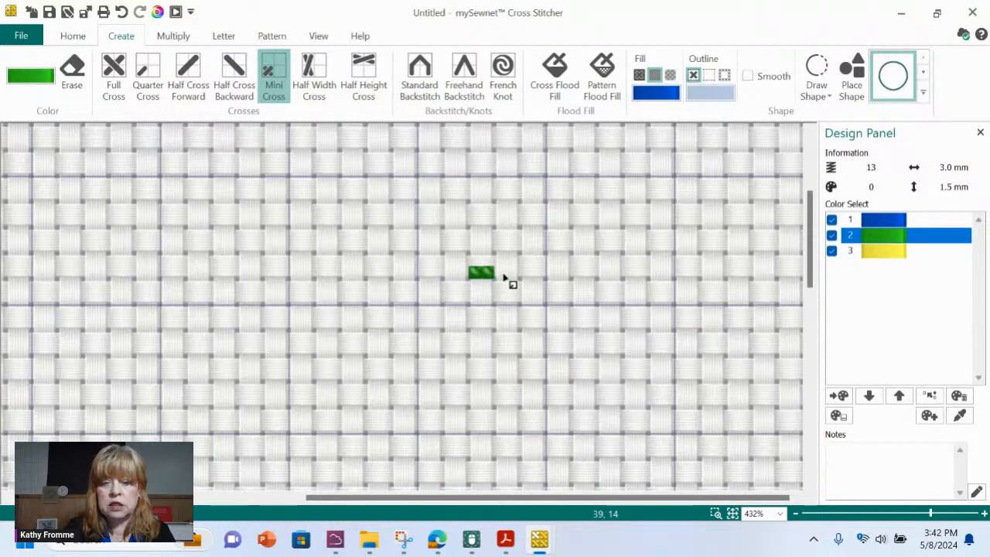
{"action": "left_click", "coordinate": [500, 273]}
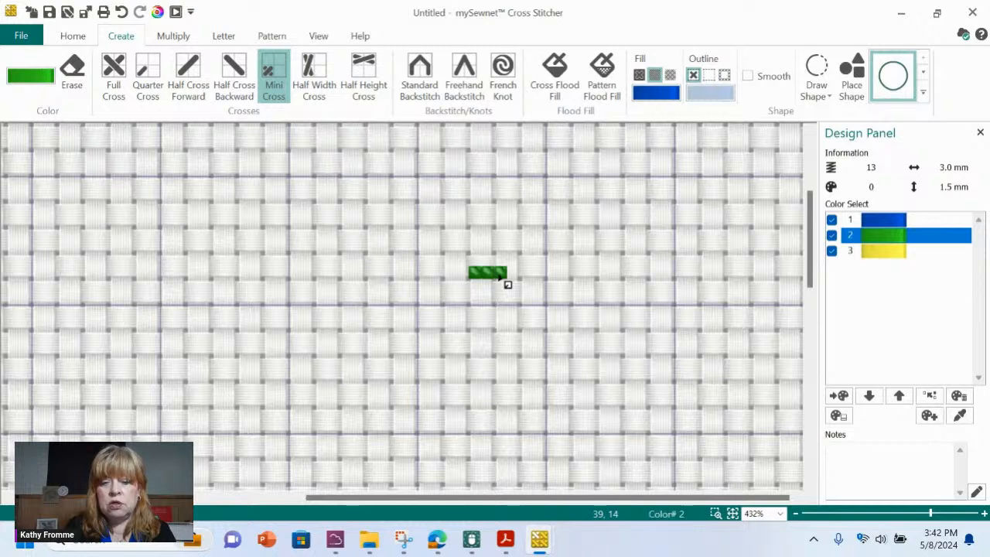
{"action": "left_click", "coordinate": [512, 273]}
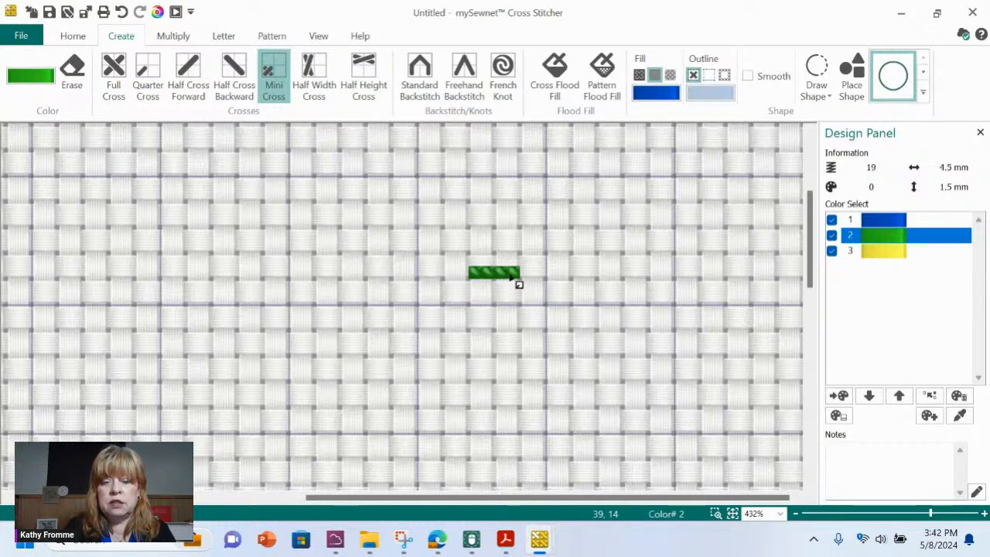
{"action": "left_click", "coordinate": [515, 285]}
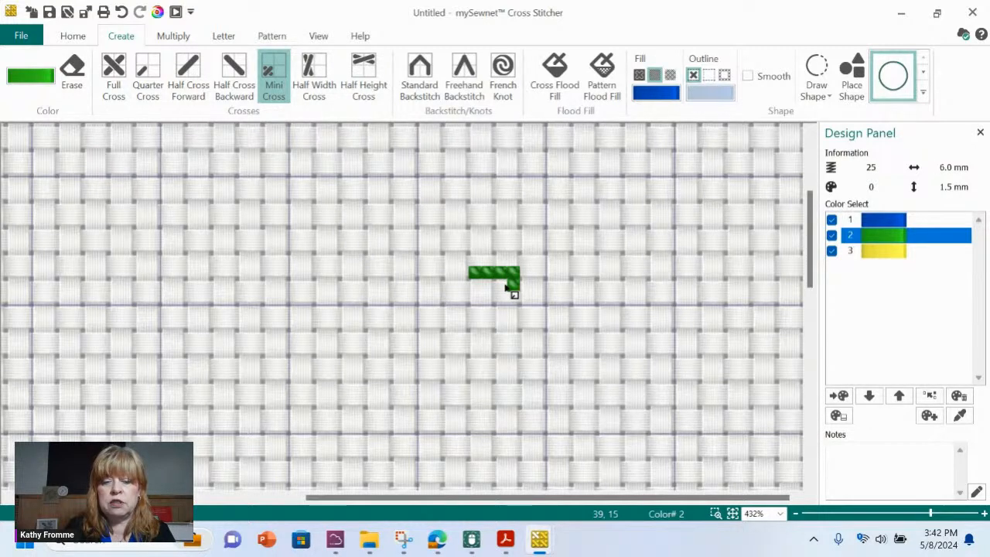
{"action": "left_click", "coordinate": [502, 285]}
{"action": "left_click", "coordinate": [489, 285]}
{"action": "left_click", "coordinate": [475, 286]}
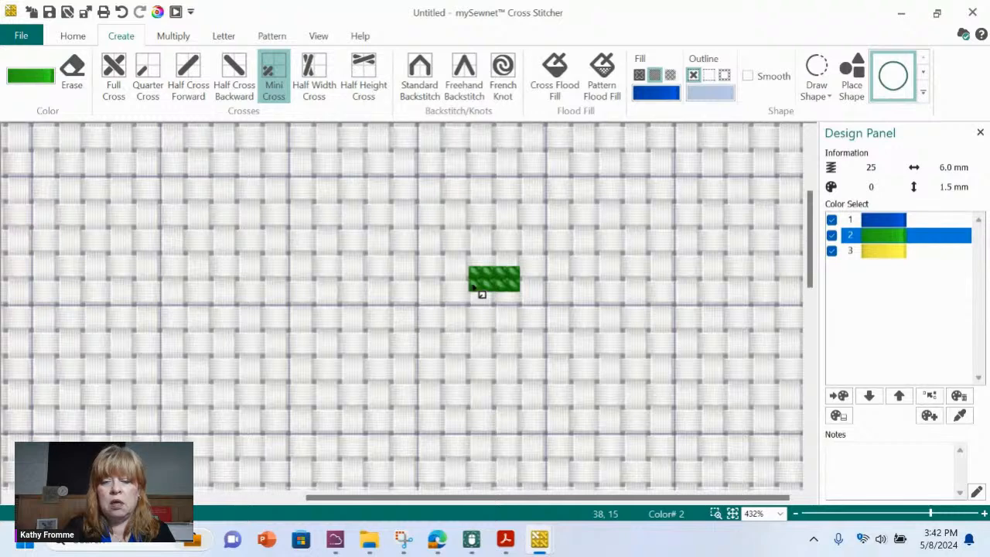
{"action": "left_click", "coordinate": [476, 300]}
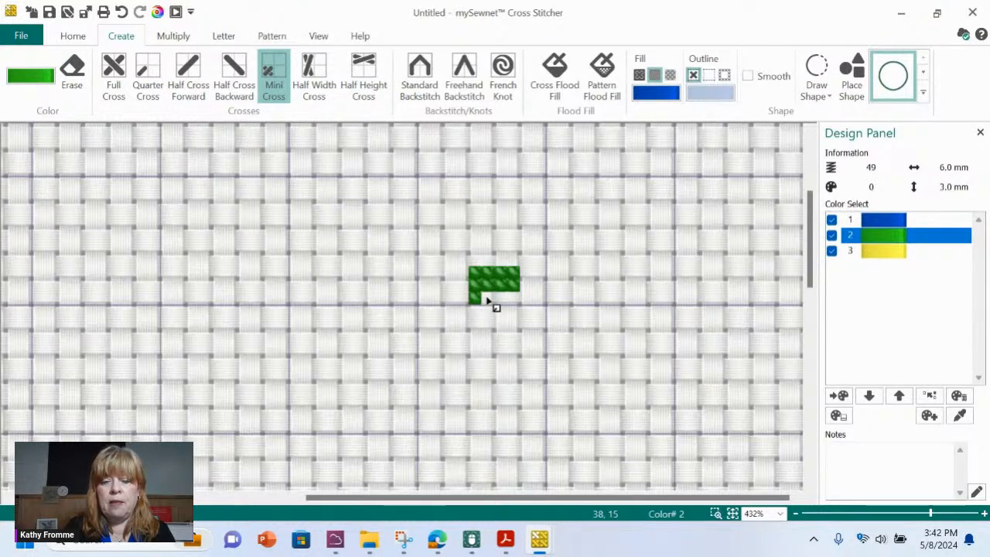
{"action": "left_click", "coordinate": [491, 303]}
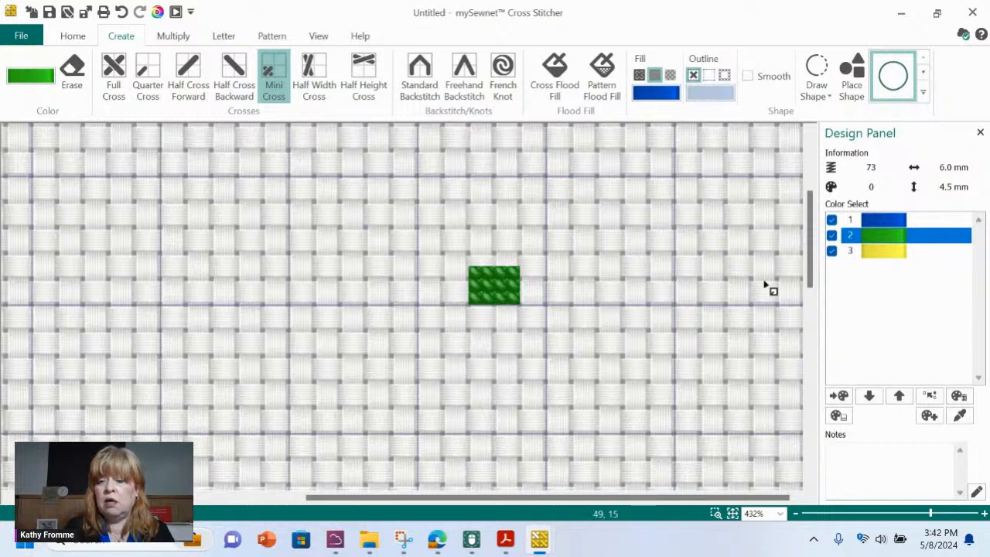
- Extend the middle row of the green block on both sides with yellow arms, each four mini crosses long
{"action": "left_click", "coordinate": [882, 250]}
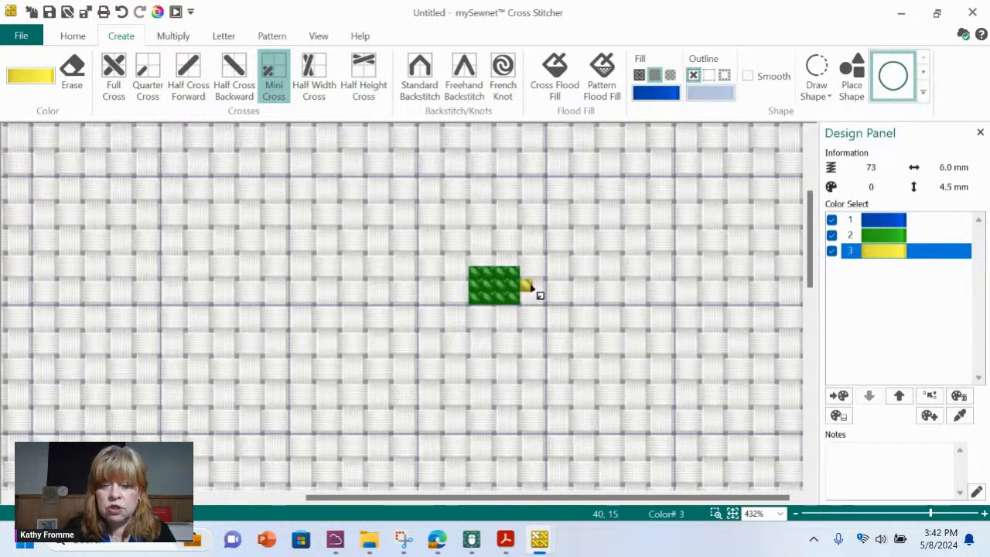
{"action": "left_click", "coordinate": [531, 286]}
{"action": "left_click_drag", "start_coordinate": [530, 286], "coordinate": [564, 288]}
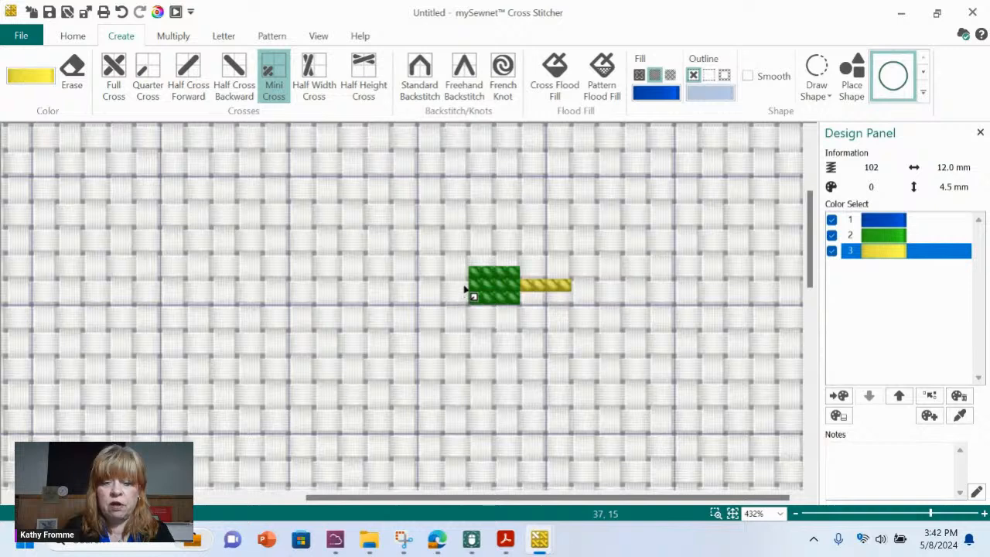
{"action": "left_click_drag", "start_coordinate": [466, 290], "coordinate": [420, 288]}
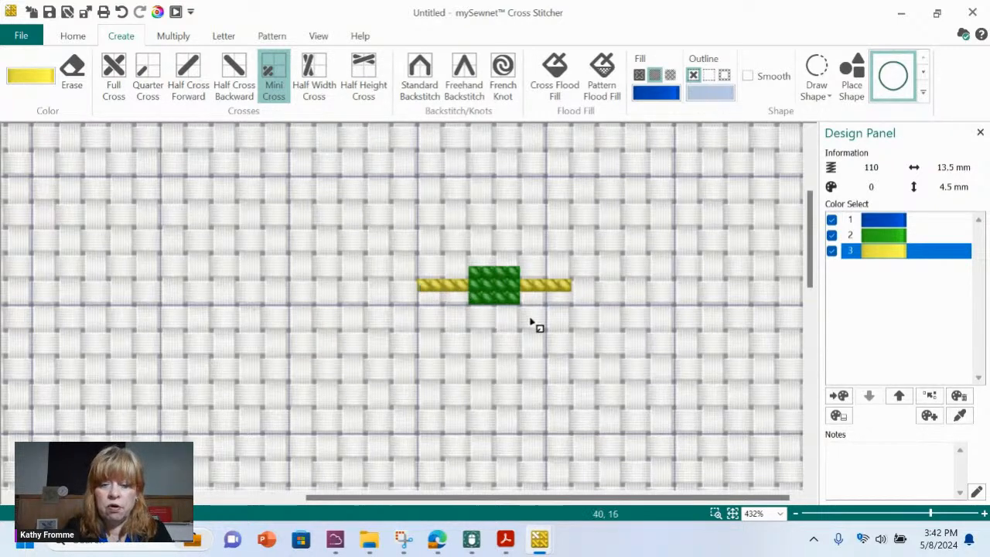
- Add a yellow arm of four mini crosses running down from the green block's second column
{"action": "left_click", "coordinate": [492, 311]}
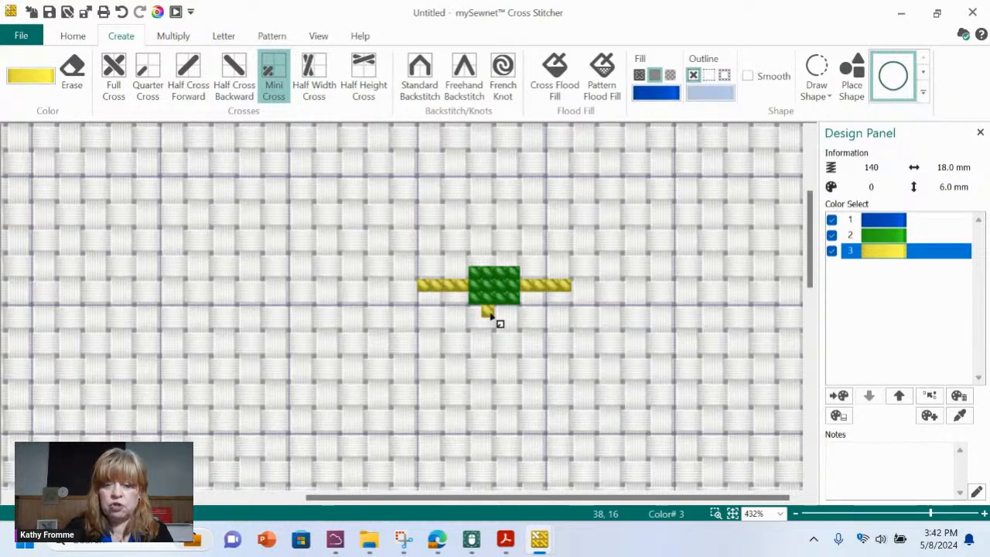
{"action": "left_click", "coordinate": [489, 322]}
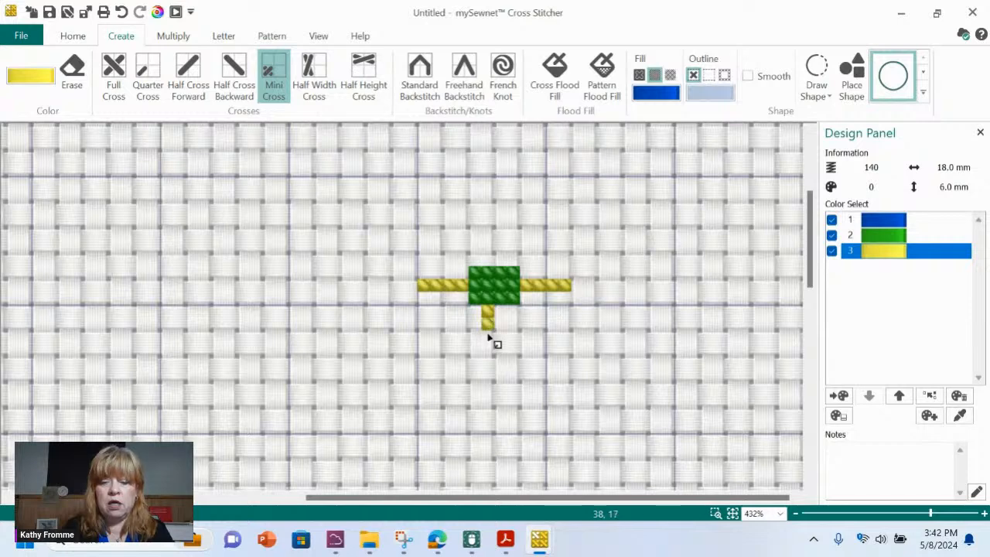
{"action": "left_click", "coordinate": [487, 335]}
{"action": "left_click", "coordinate": [488, 348]}
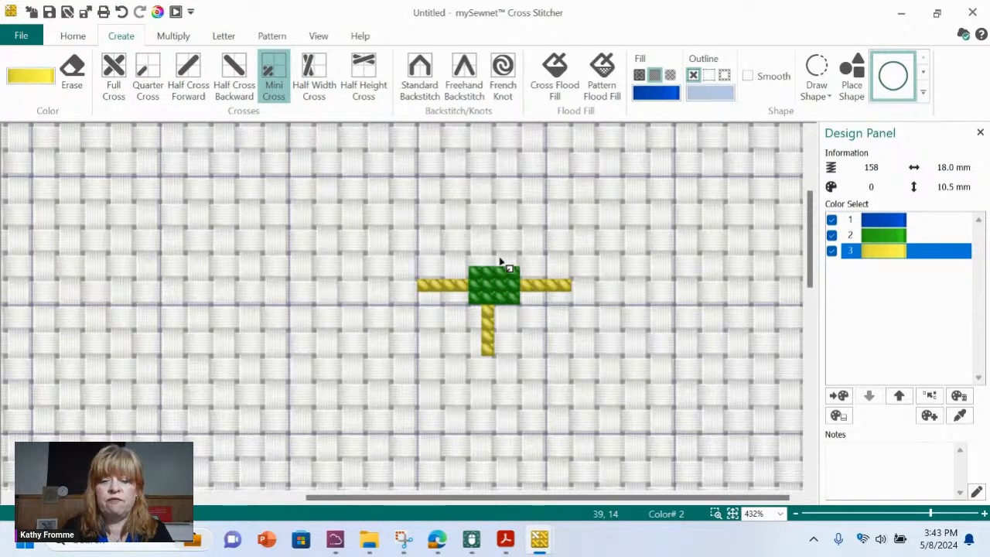
- Add a yellow arm of four mini crosses running up from the green block's third column
{"action": "left_click", "coordinate": [501, 258]}
{"action": "left_click", "coordinate": [501, 247]}
{"action": "left_click", "coordinate": [500, 235]}
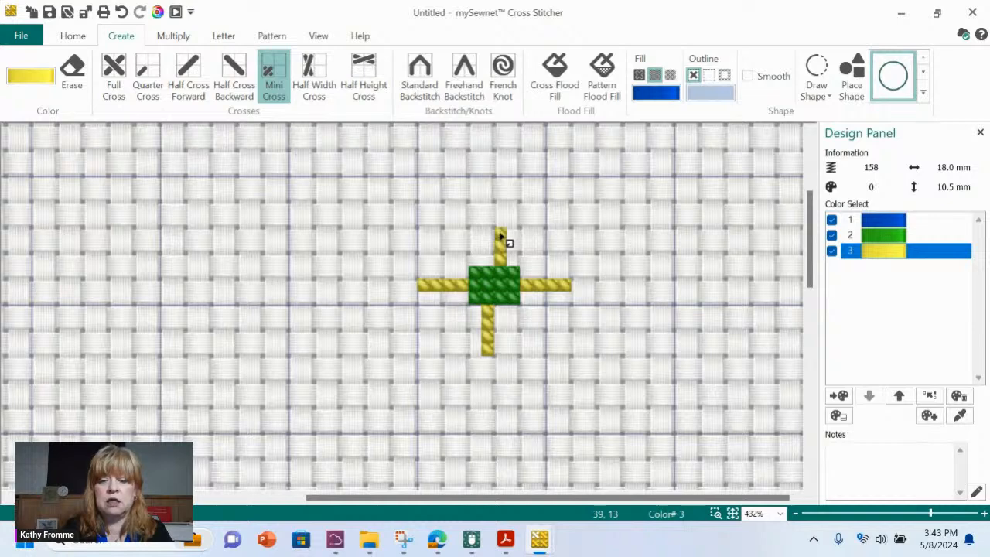
{"action": "left_click", "coordinate": [500, 224]}
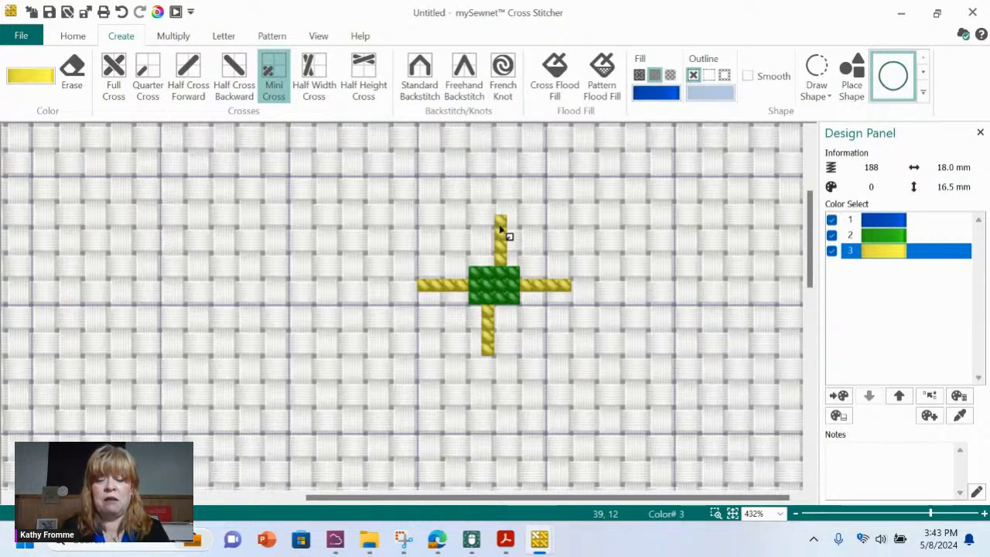
{"action": "right_click", "coordinate": [500, 226]}
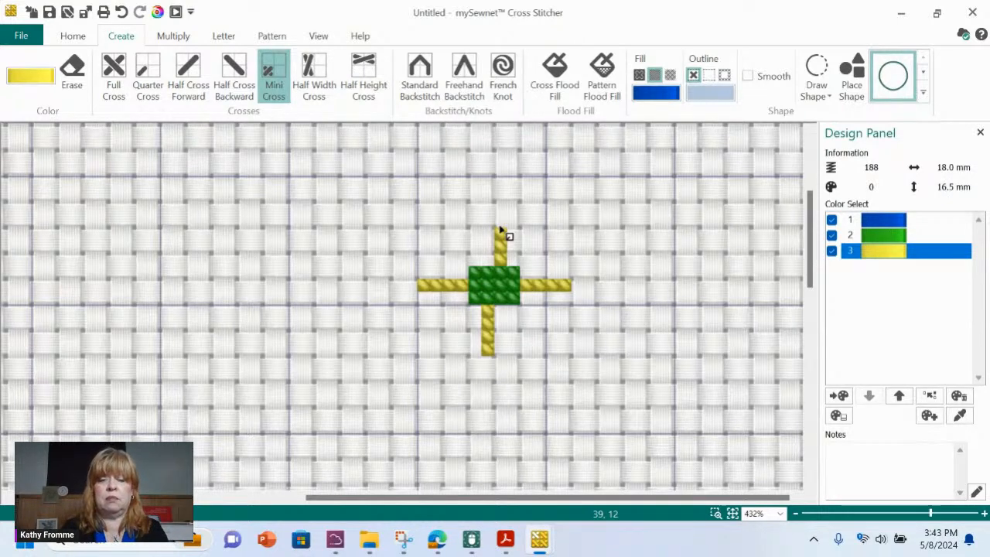
{"action": "left_click", "coordinate": [500, 226]}
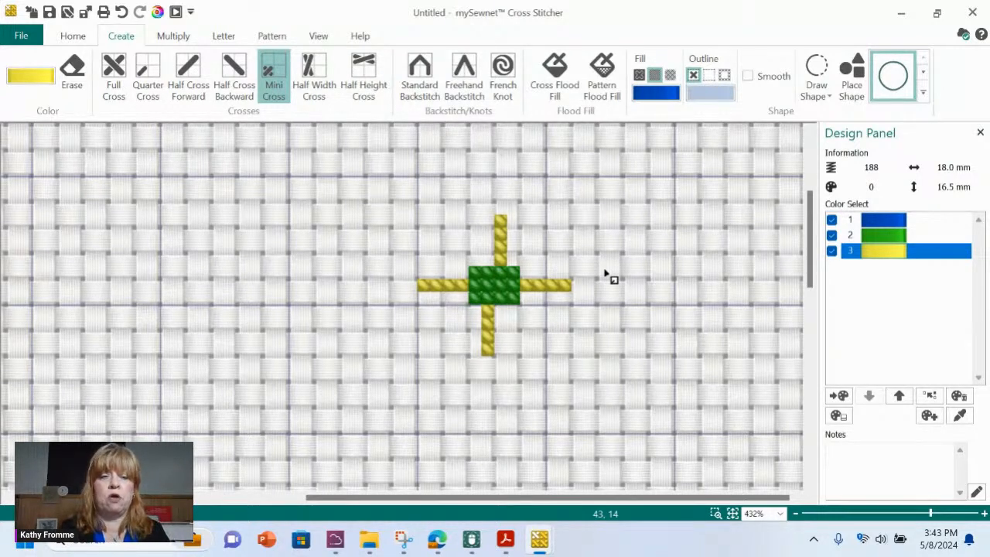
- Select all visible stitches of the motif and start a new fill pattern from them
{"action": "left_click", "coordinate": [73, 36]}
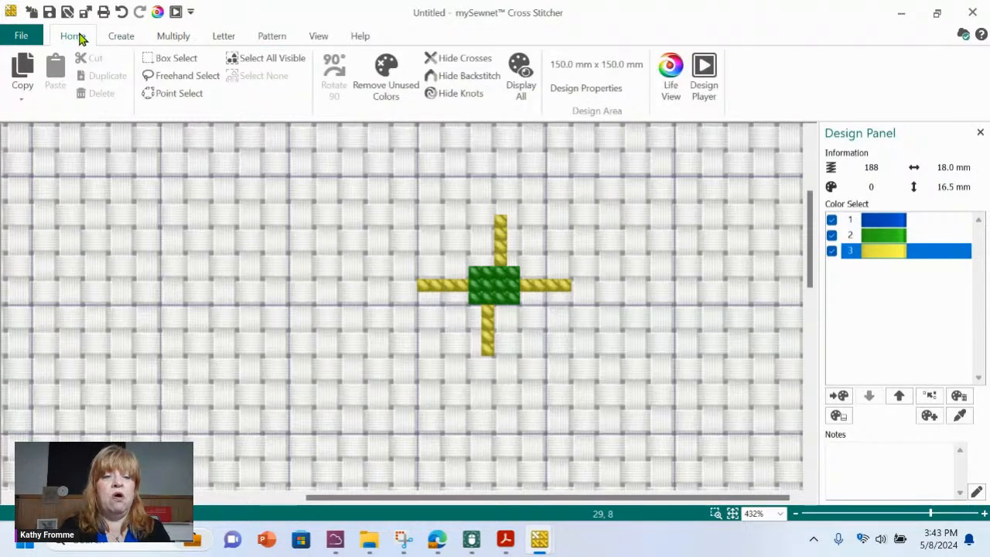
{"action": "left_click", "coordinate": [278, 64]}
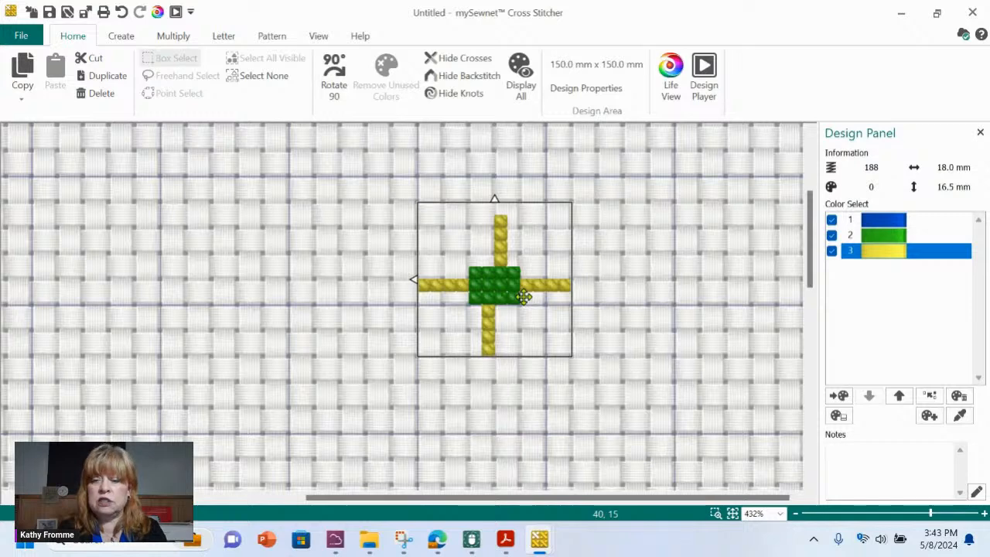
{"action": "left_click", "coordinate": [273, 36]}
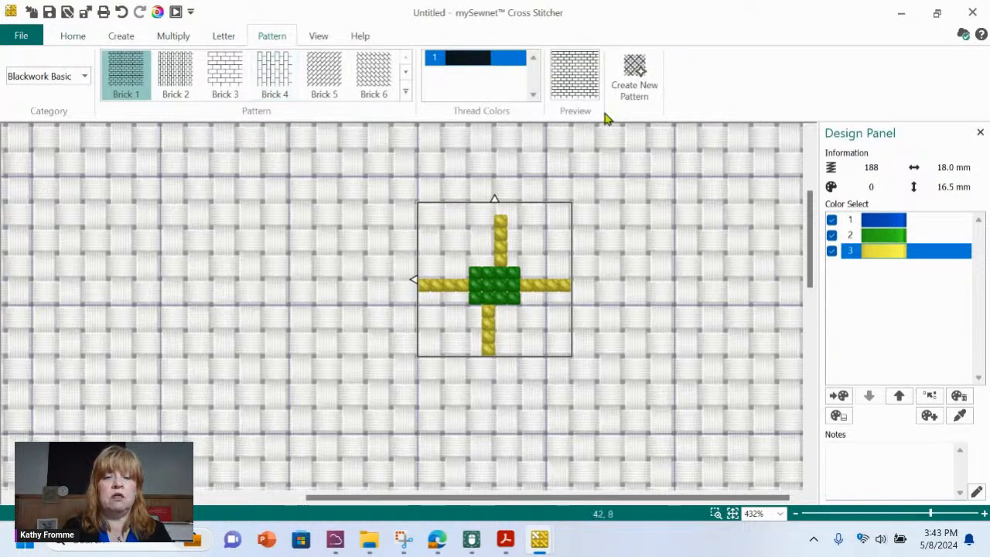
{"action": "left_click", "coordinate": [634, 66]}
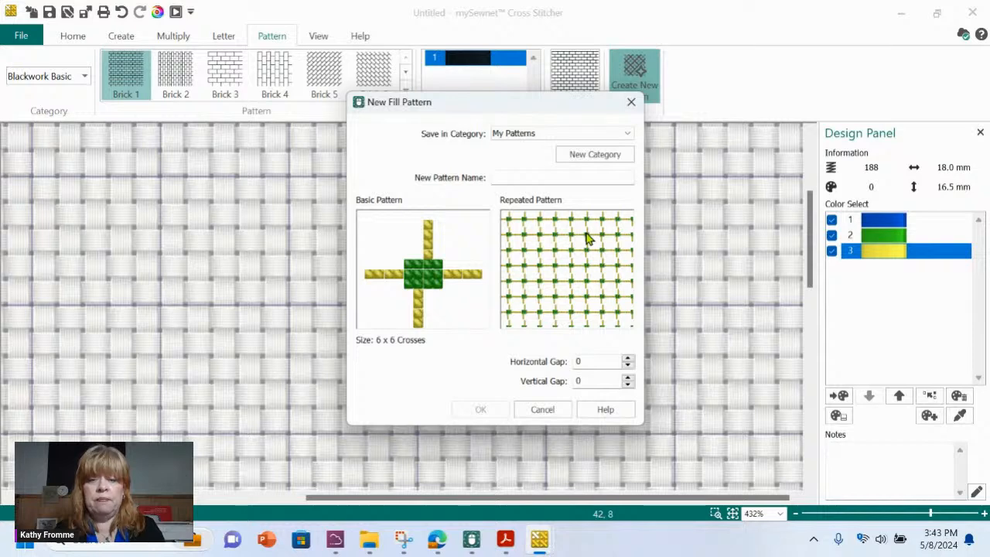
- Save the fill pattern under the name mini may twirl in the custom category named after its author, with no gaps
{"action": "left_click", "coordinate": [627, 133]}
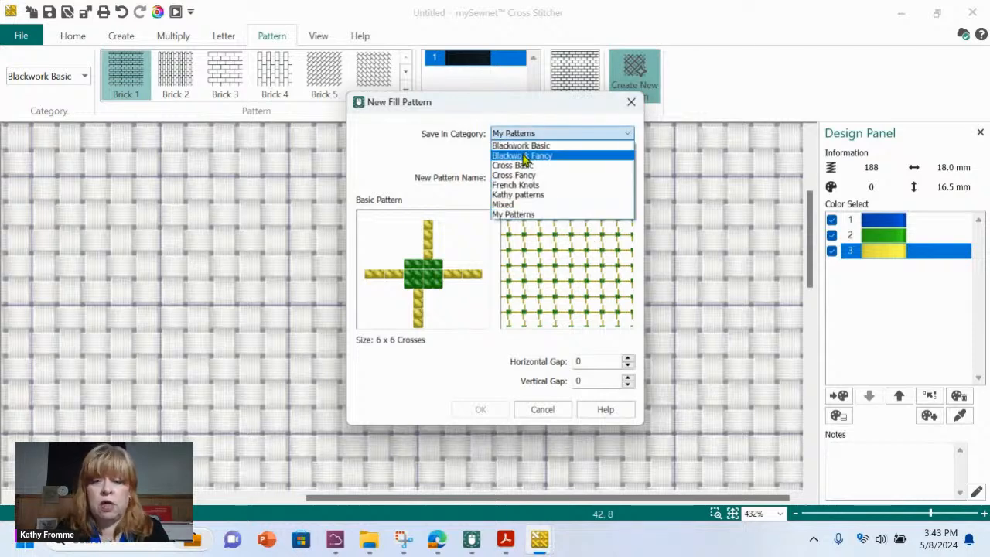
{"action": "left_click", "coordinate": [528, 195]}
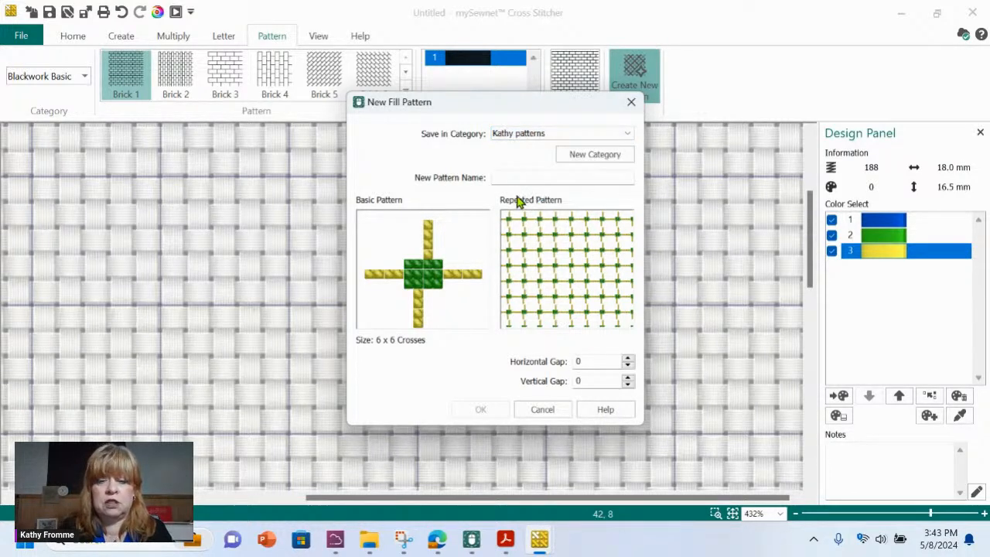
{"action": "left_click", "coordinate": [515, 176]}
{"action": "type", "text": "mlni"}
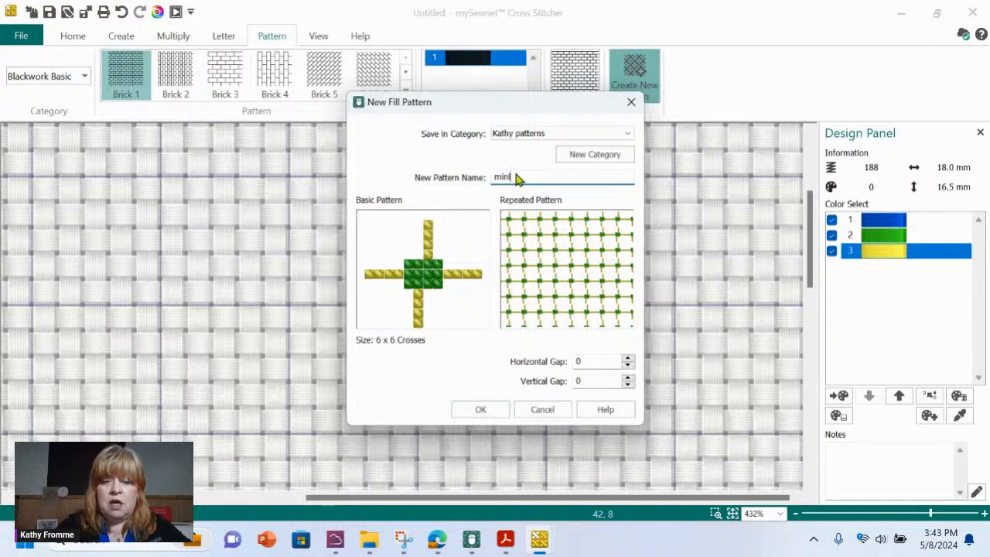
{"action": "type", "text": " may t"}
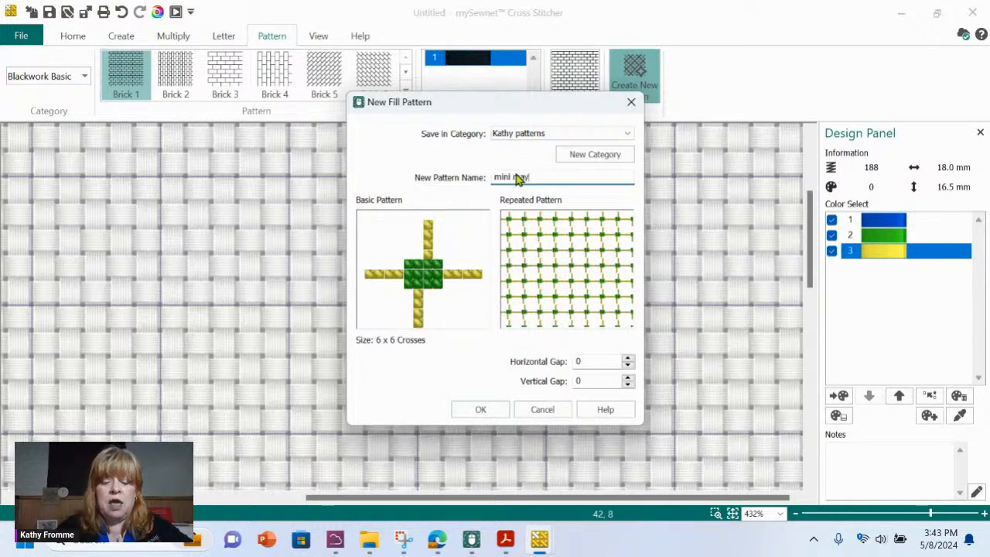
{"action": "type", "text": "wirl"}
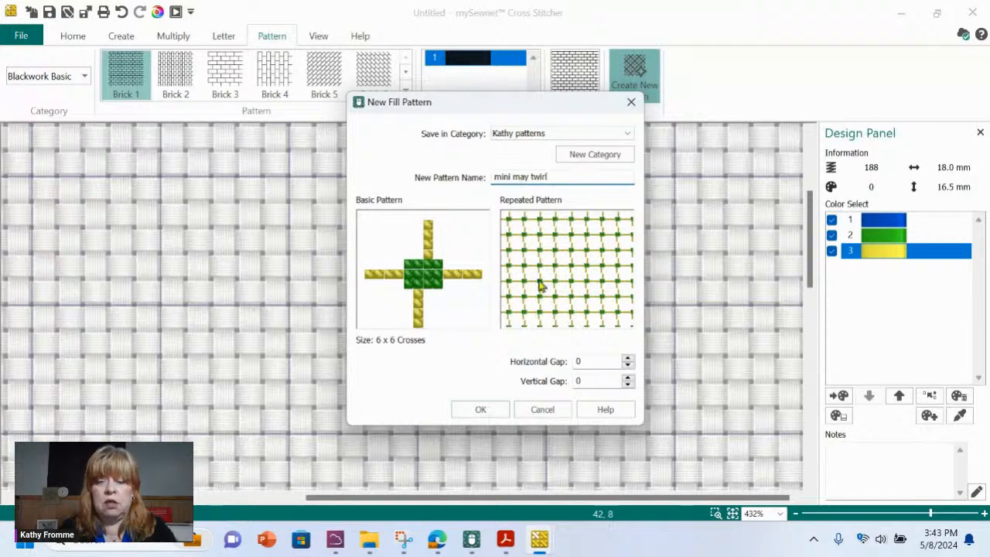
{"action": "left_click", "coordinate": [474, 410]}
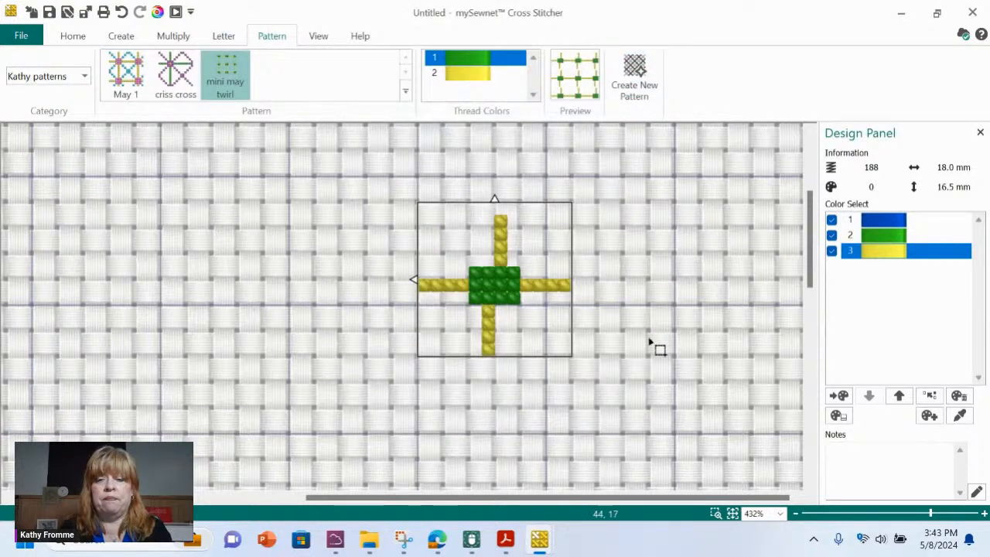
- Delete the motif and flood fill the empty canvas with the mini may twirl pattern, using the pattern fill type
{"action": "left_click", "coordinate": [733, 514]}
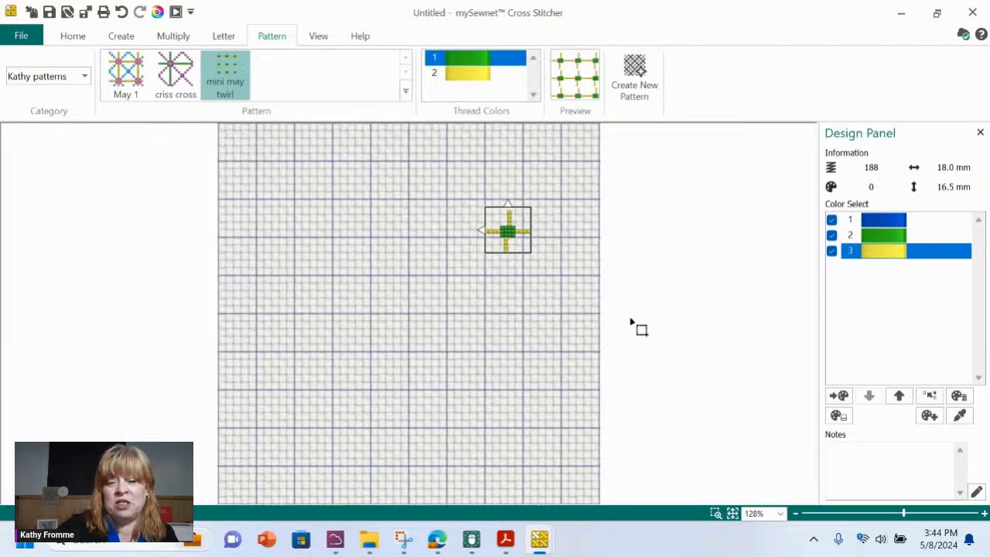
{"action": "key", "text": "Delete"}
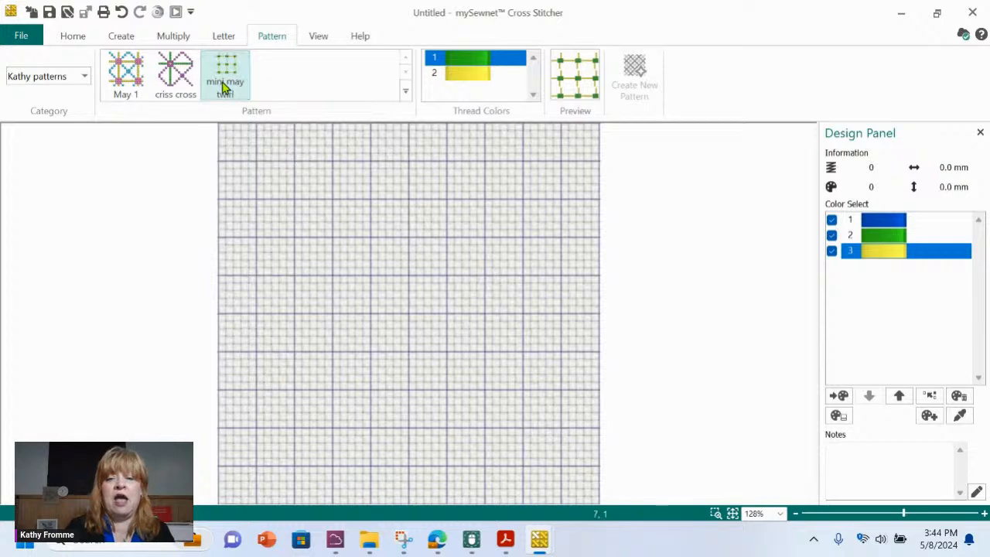
{"action": "left_click", "coordinate": [124, 37]}
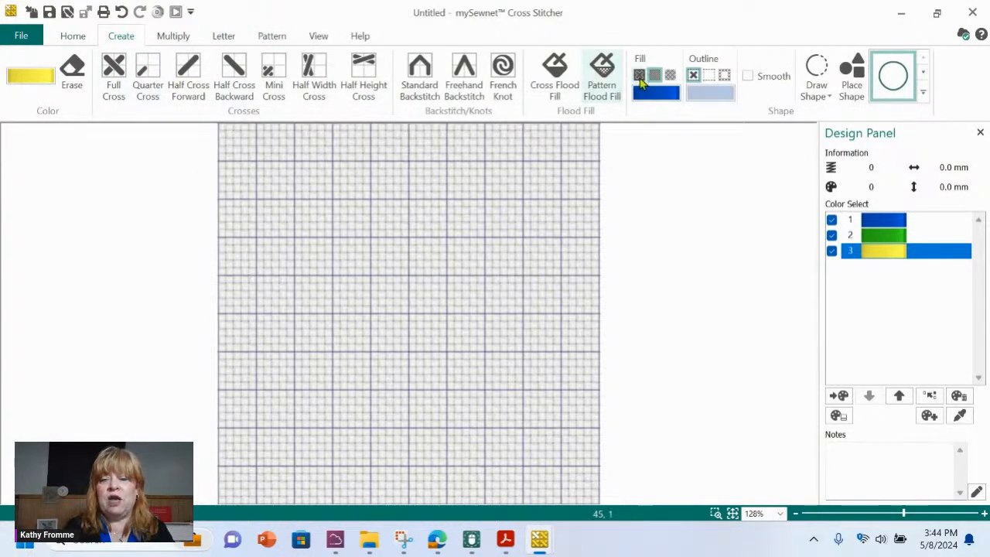
{"action": "left_click", "coordinate": [671, 75]}
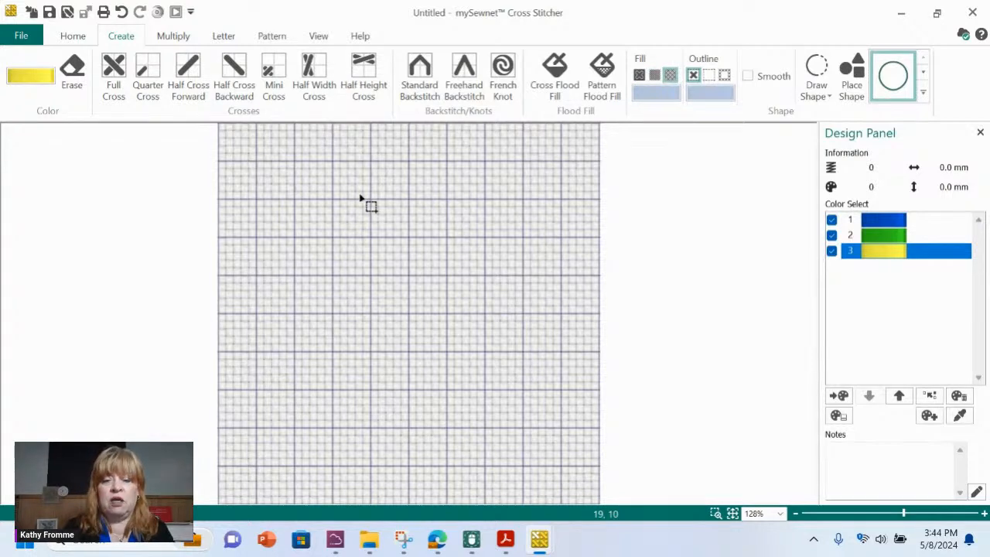
{"action": "left_click", "coordinate": [601, 75]}
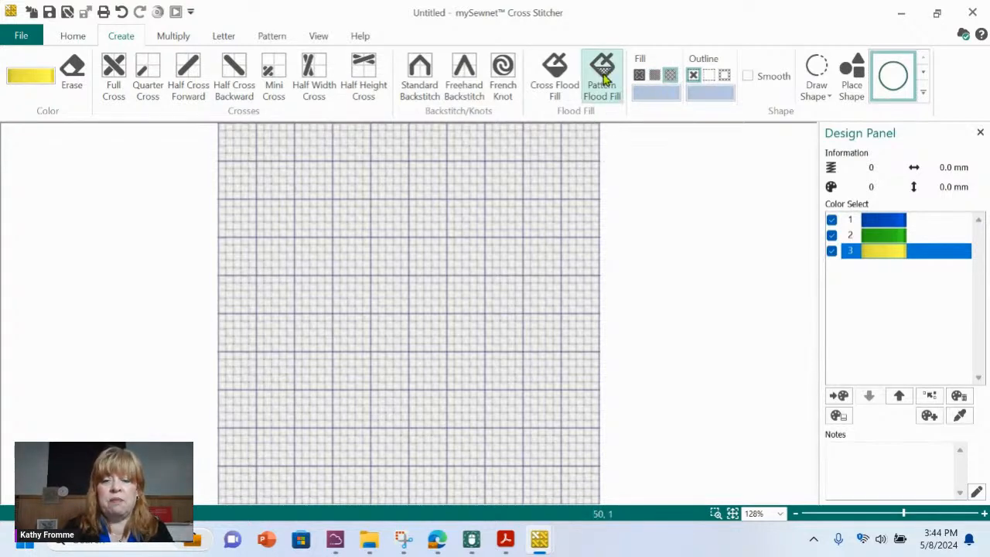
{"action": "left_click", "coordinate": [439, 186]}
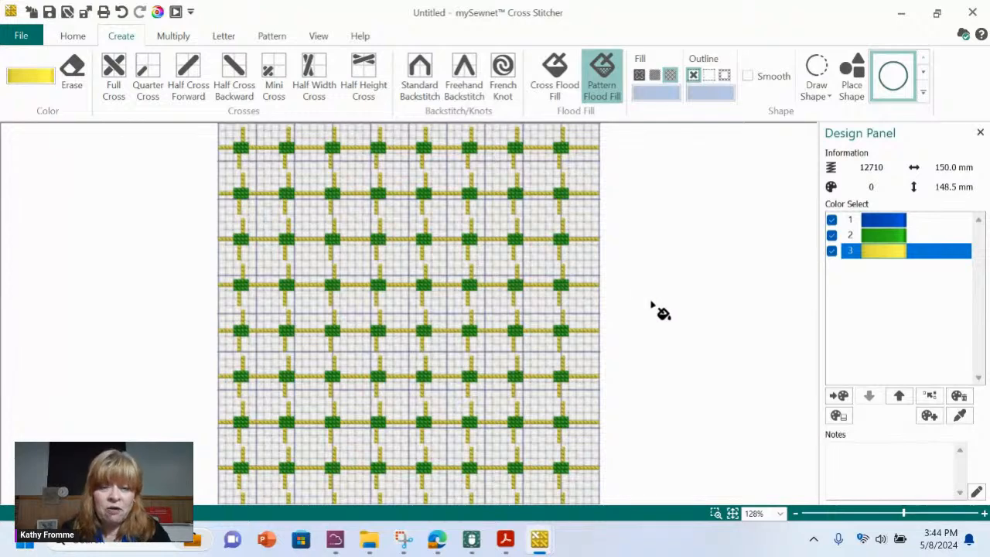
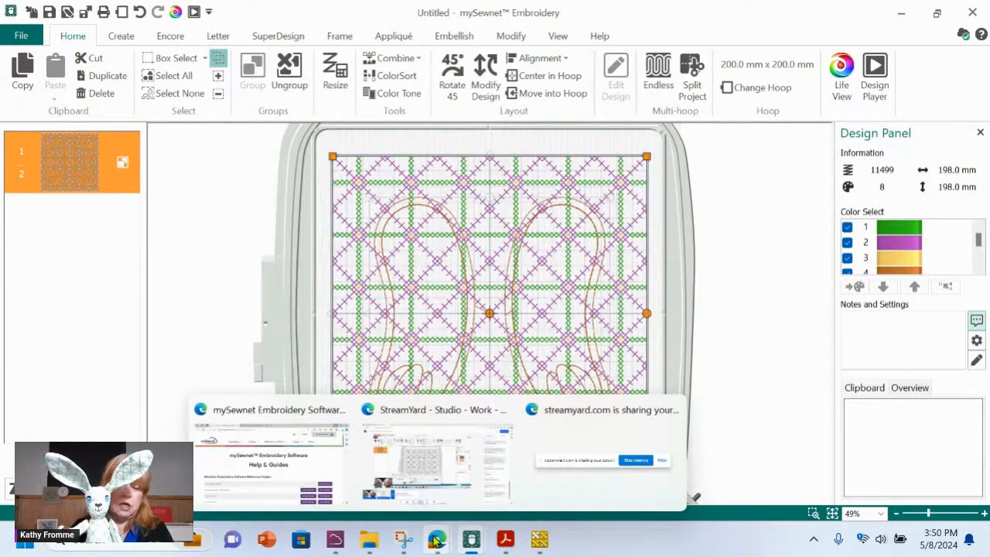
- Switch to the bunny legs 1 design in mySewnet Embroidery and examine its thread colors, fill pattern and leg outlines
{"action": "mouse_move", "coordinate": [475, 545]}
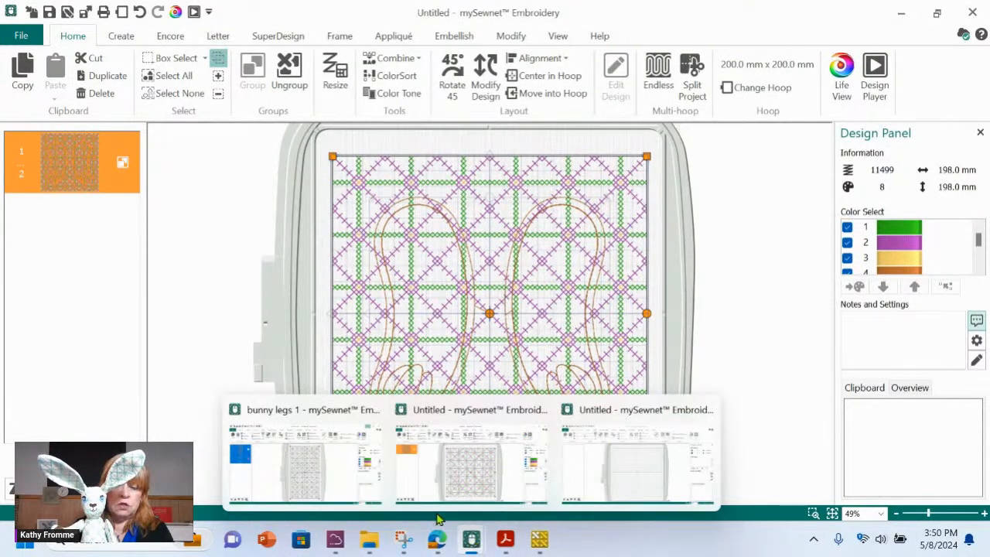
{"action": "left_click", "coordinate": [301, 478]}
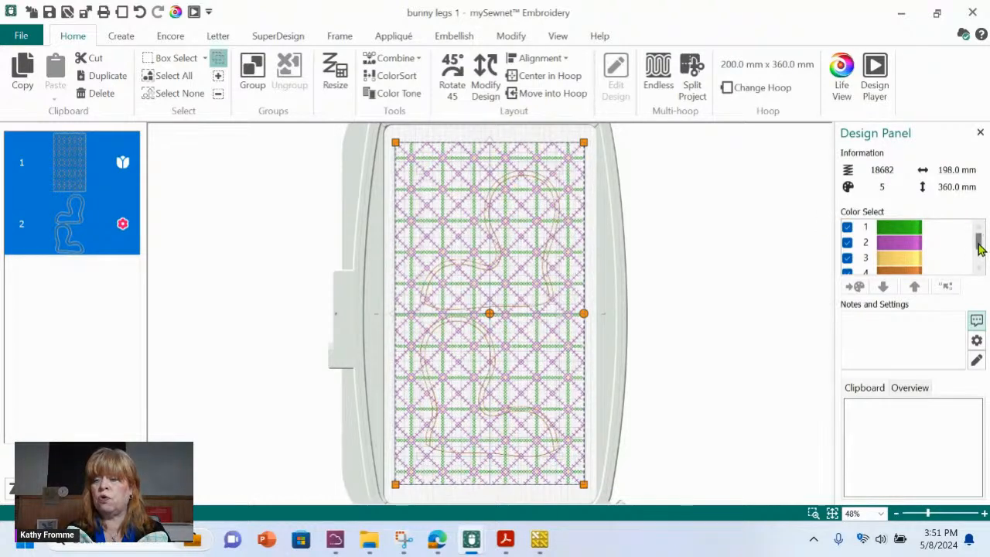
{"action": "left_click_drag", "start_coordinate": [979, 242], "coordinate": [979, 261]}
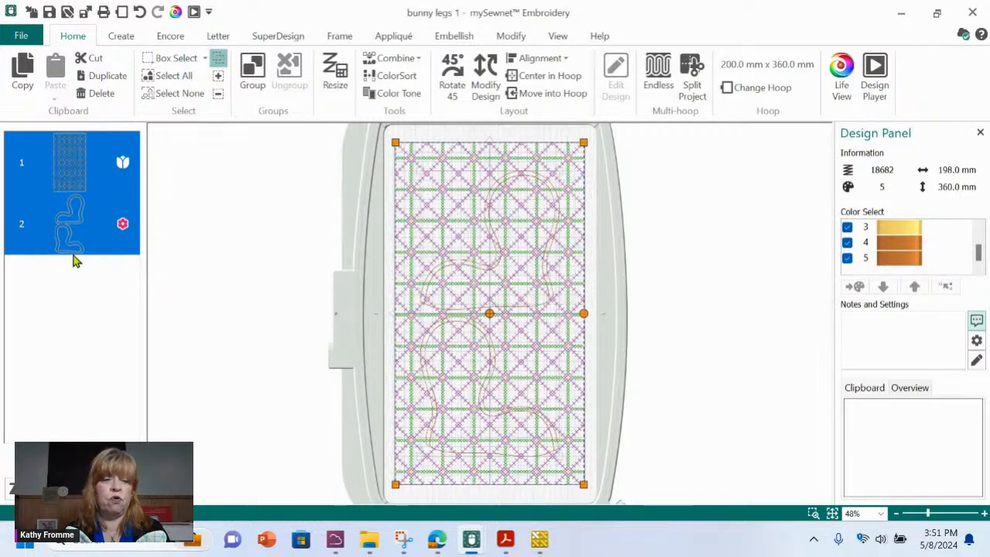
{"action": "left_click", "coordinate": [100, 167]}
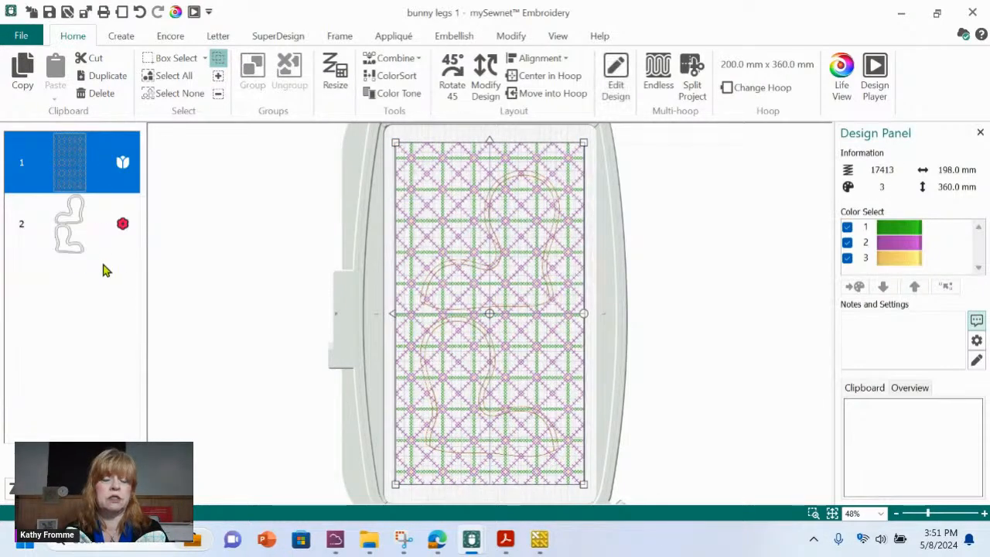
{"action": "left_click", "coordinate": [65, 224]}
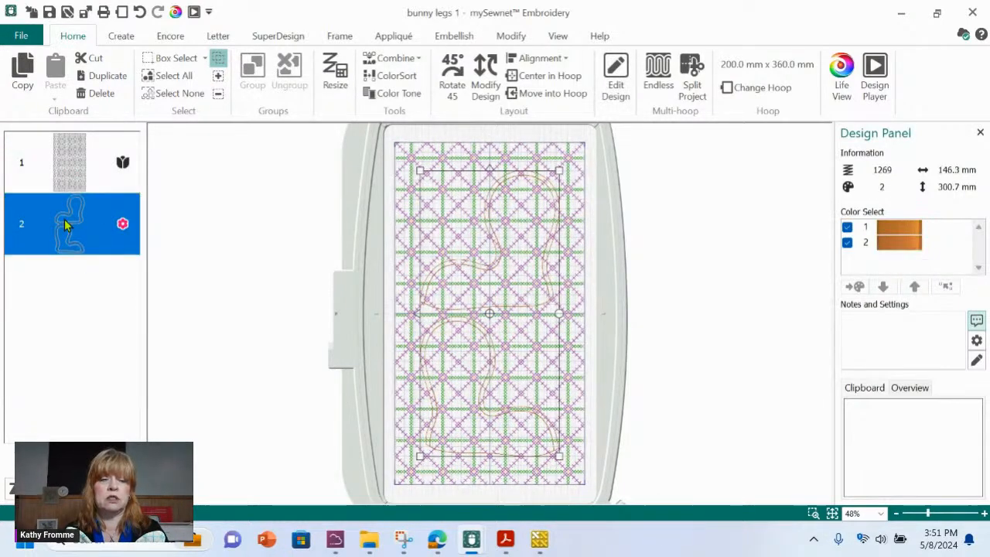
{"action": "left_click", "coordinate": [74, 150]}
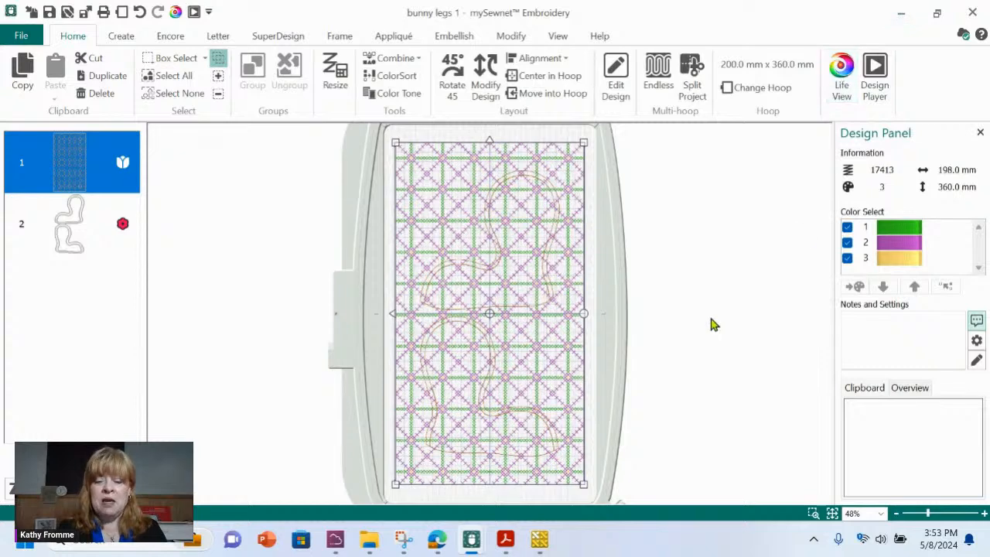
- View the Bells chart 2000px example in mySewnet Cross Stitcher, and open a new design window from the blank untitled design
{"action": "mouse_move", "coordinate": [539, 547]}
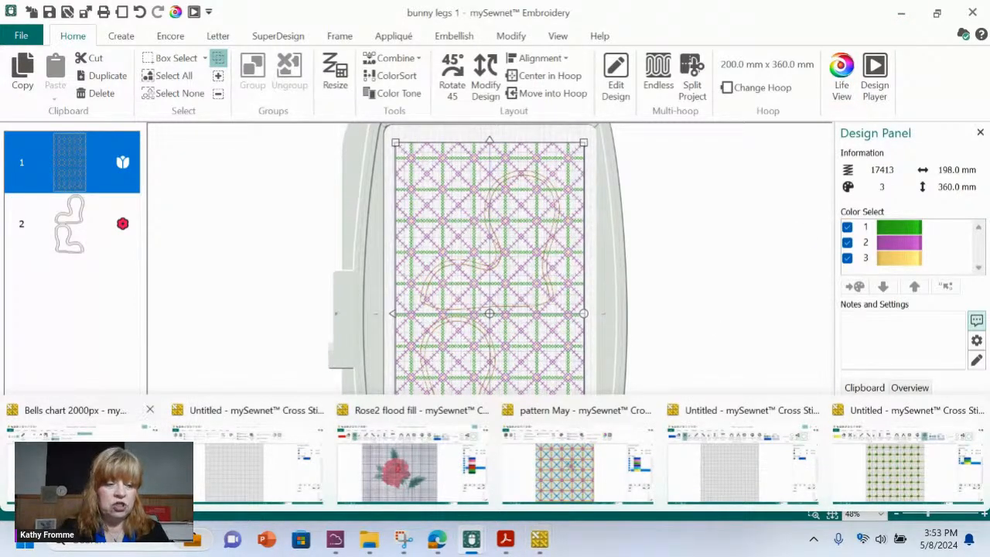
{"action": "left_click", "coordinate": [139, 414]}
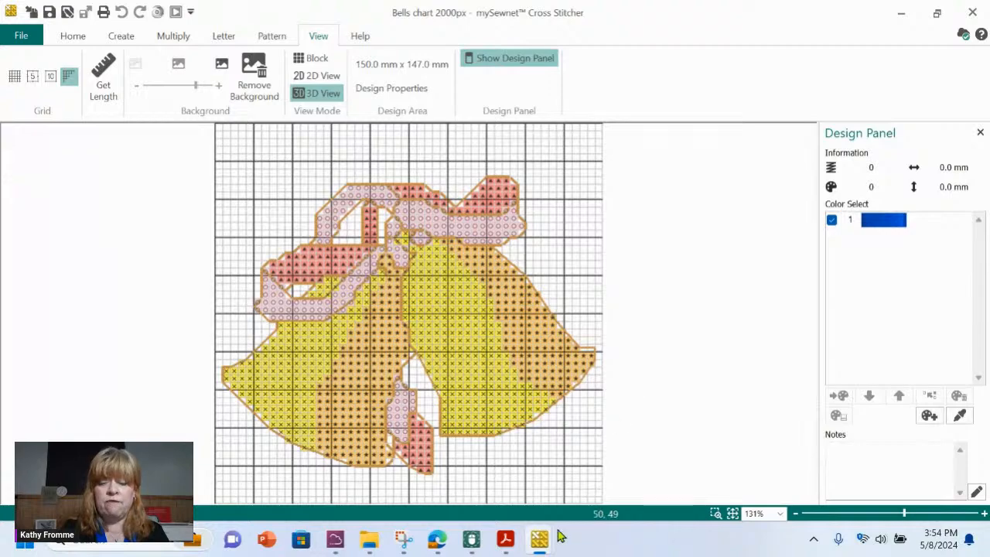
{"action": "mouse_move", "coordinate": [542, 537]}
{"action": "left_click", "coordinate": [715, 477]}
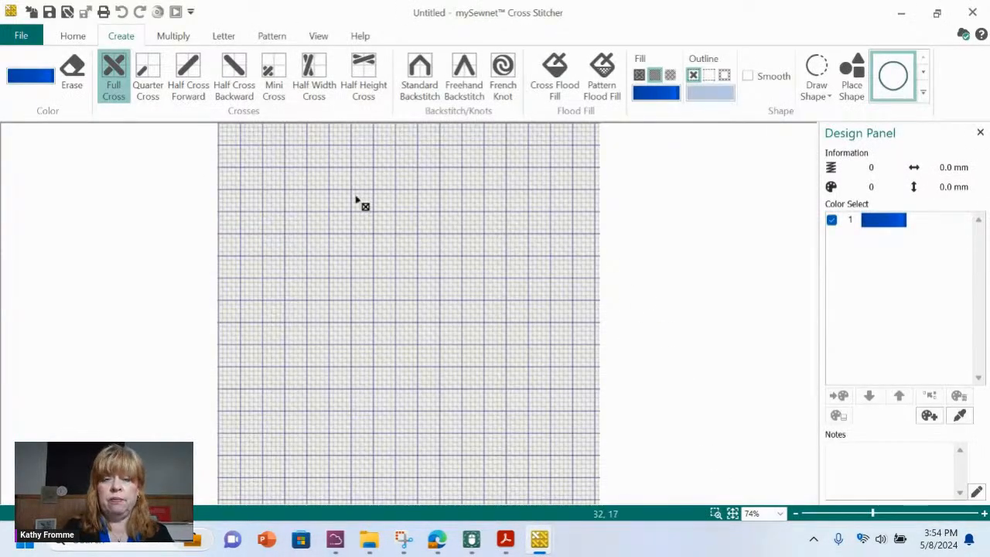
{"action": "left_click", "coordinate": [11, 12]}
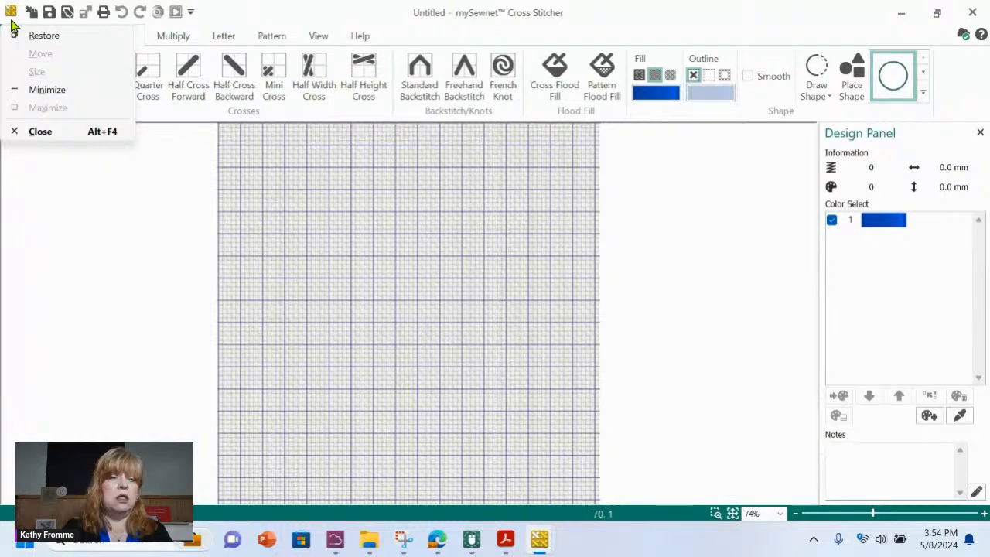
{"action": "left_click", "coordinate": [79, 199]}
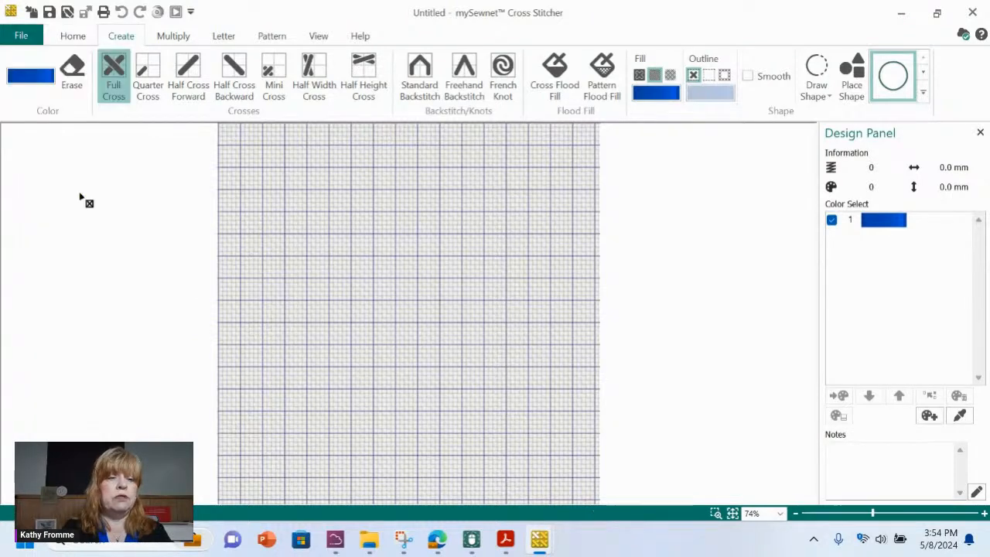
{"action": "left_click", "coordinate": [25, 37]}
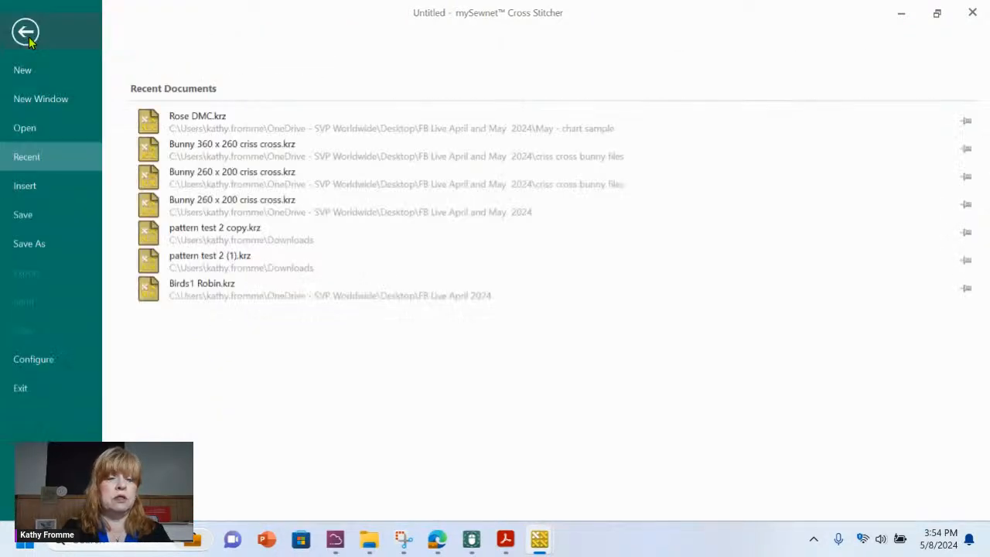
{"action": "left_click", "coordinate": [62, 101]}
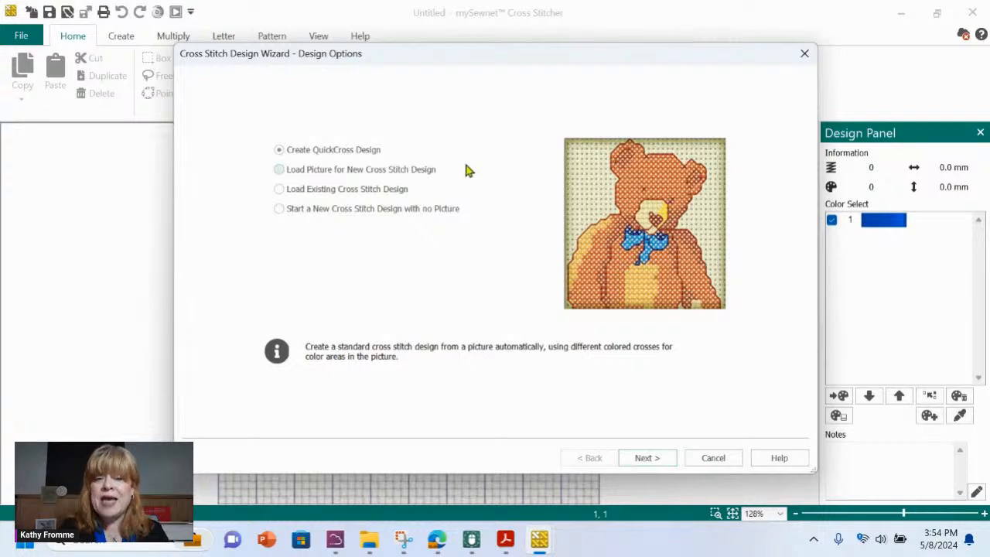
- Choose to load a picture for a new cross stitch design and load Rose DMC pict file.png from the May - chart sample folder
{"action": "left_click", "coordinate": [280, 172]}
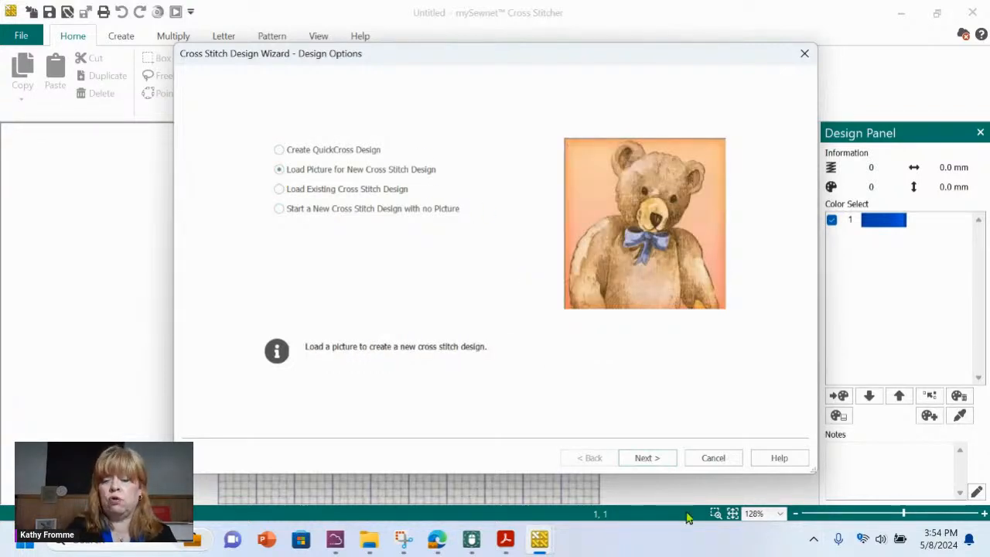
{"action": "left_click", "coordinate": [648, 458]}
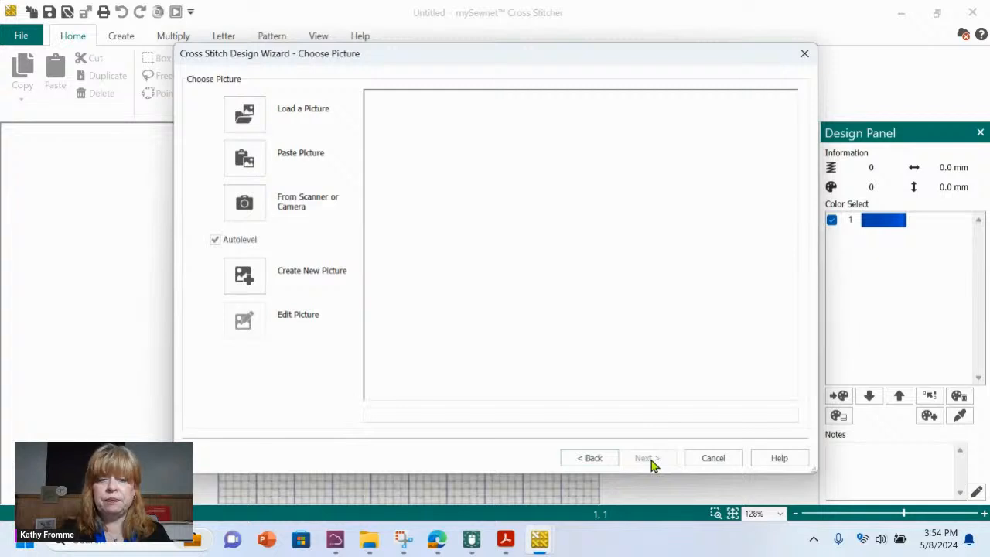
{"action": "left_click", "coordinate": [251, 120]}
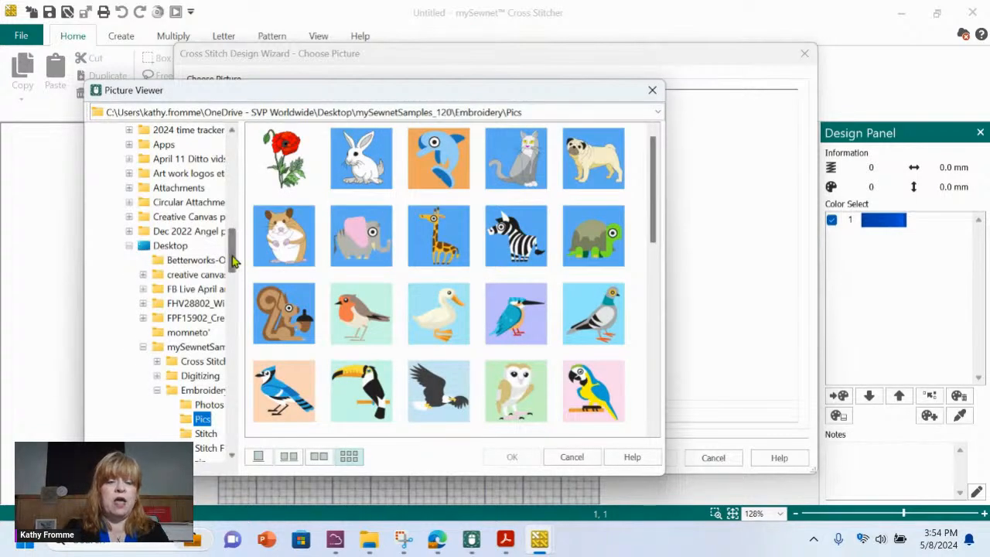
{"action": "left_click", "coordinate": [190, 291]}
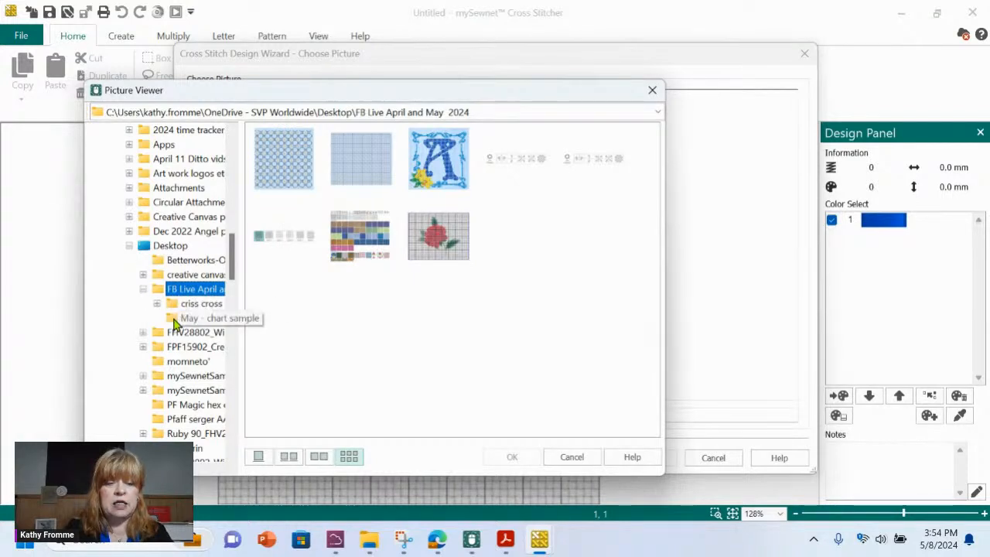
{"action": "left_click", "coordinate": [174, 323]}
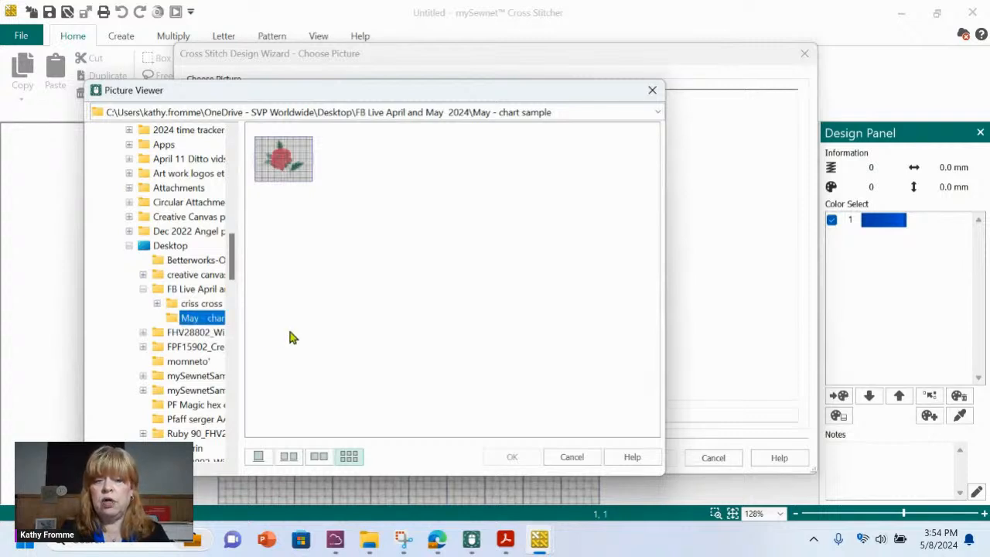
{"action": "left_click", "coordinate": [284, 175]}
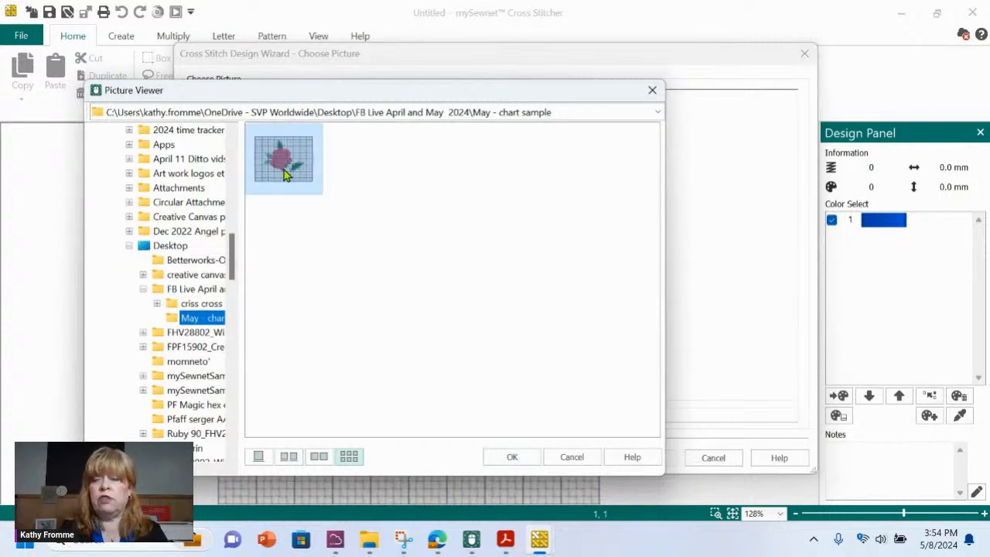
{"action": "left_click", "coordinate": [512, 457]}
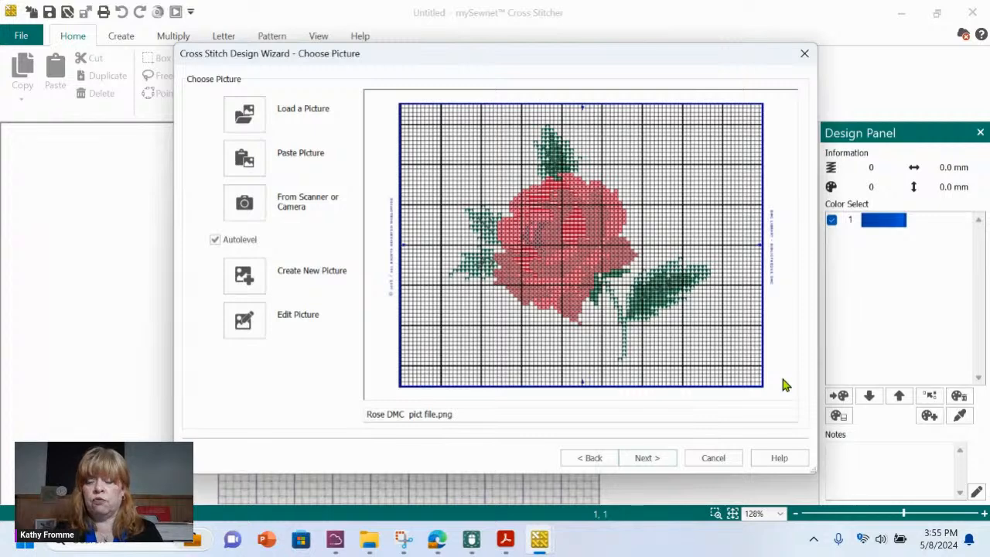
- Proceed to cropping the rose chart and pull the crop area's upper-right corner in to the chart's blue border
{"action": "left_click", "coordinate": [646, 458]}
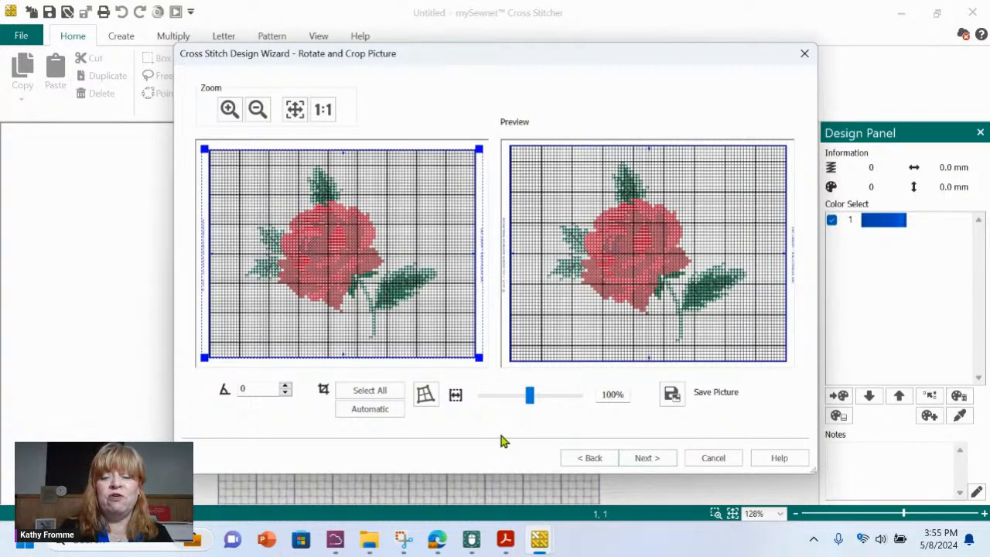
{"action": "left_click", "coordinate": [229, 110]}
{"action": "left_click", "coordinate": [445, 171]}
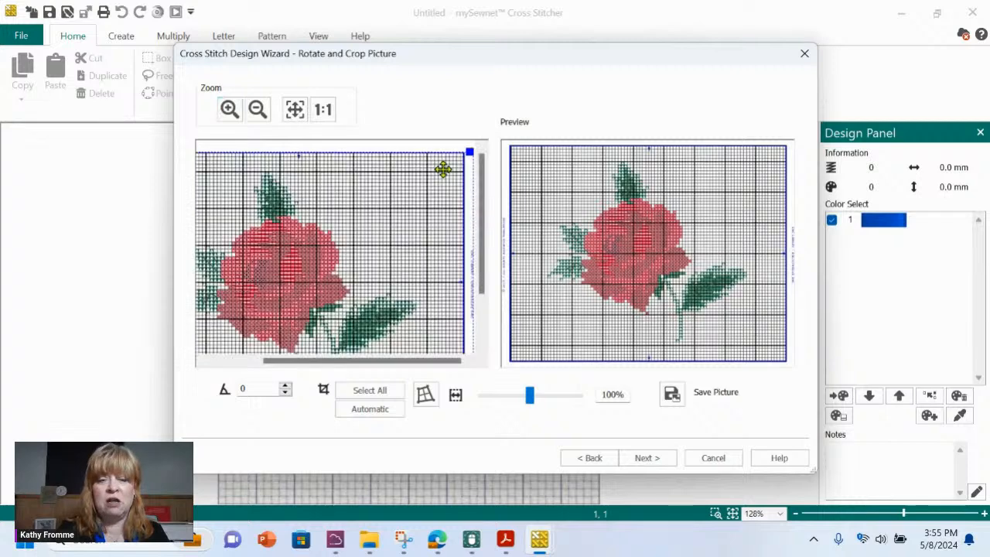
{"action": "left_click", "coordinate": [229, 110]}
{"action": "left_click", "coordinate": [440, 164]}
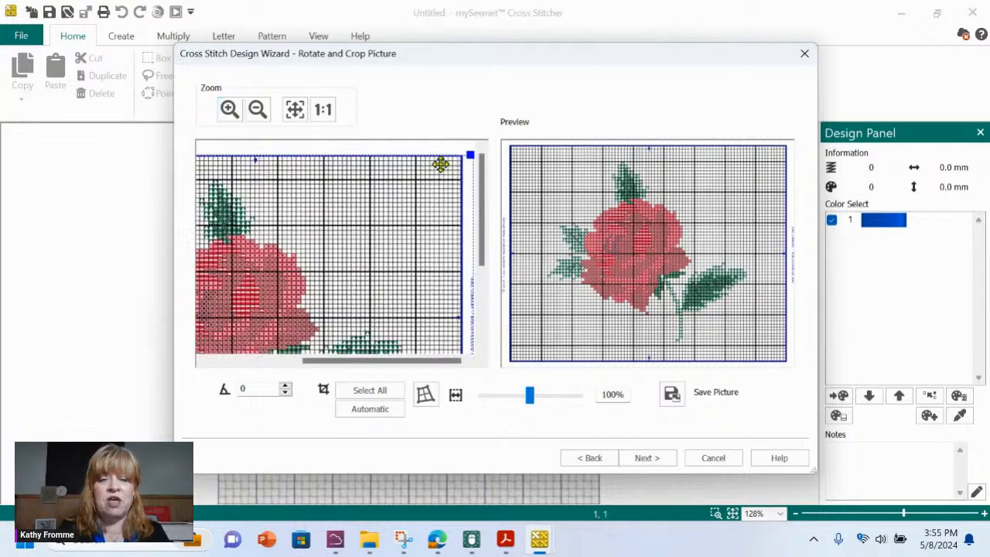
{"action": "left_click", "coordinate": [229, 110]}
{"action": "left_click", "coordinate": [438, 175]}
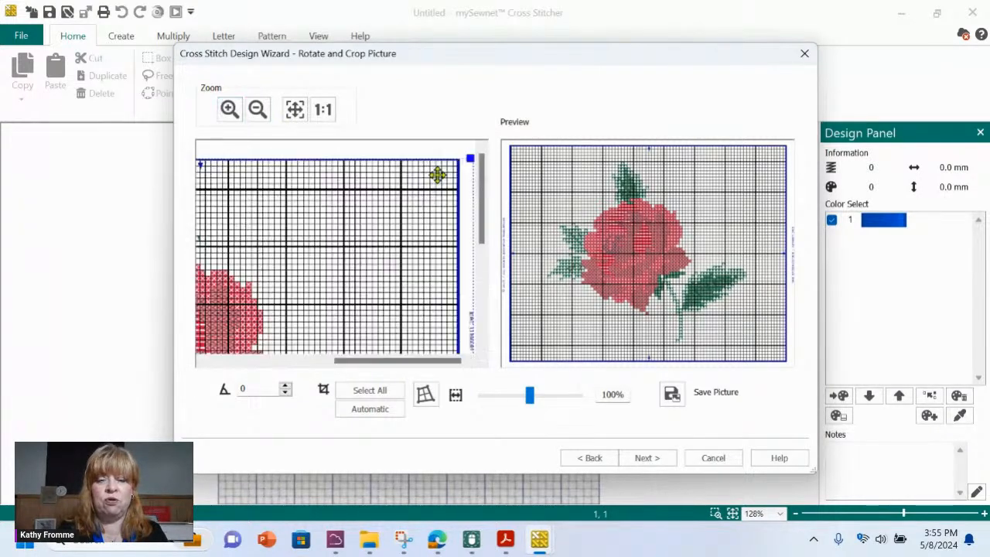
{"action": "left_click", "coordinate": [229, 109]}
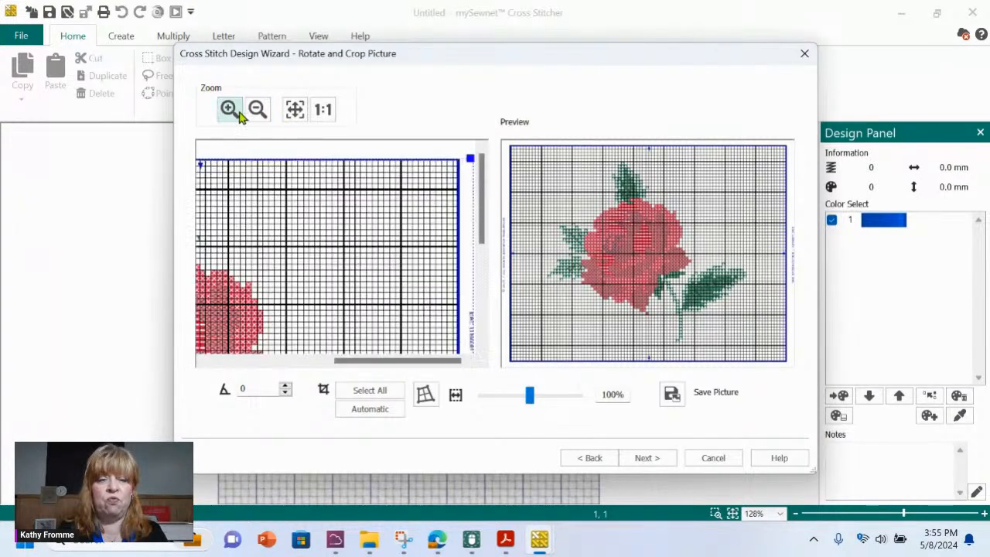
{"action": "left_click", "coordinate": [433, 183]}
{"action": "left_click", "coordinate": [232, 111]}
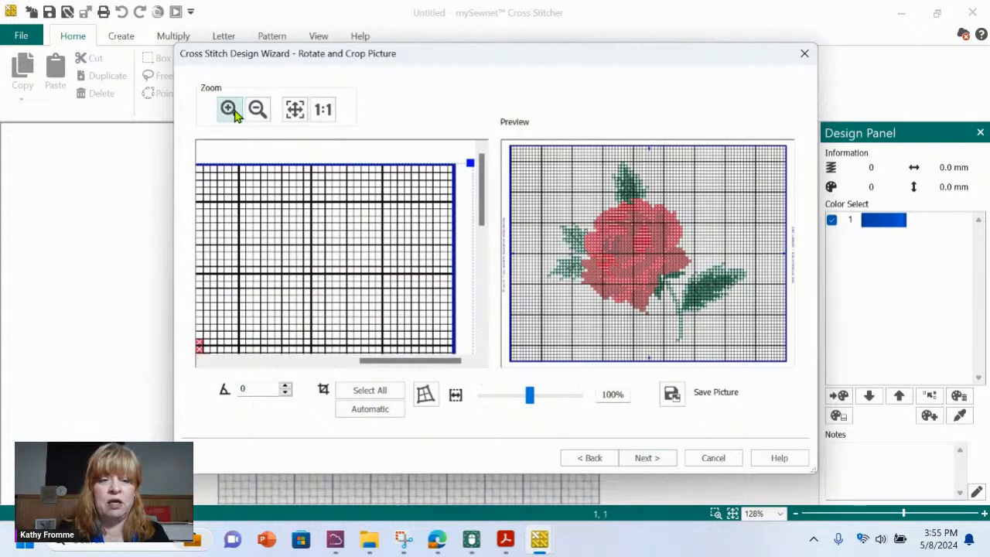
{"action": "left_click", "coordinate": [375, 159]}
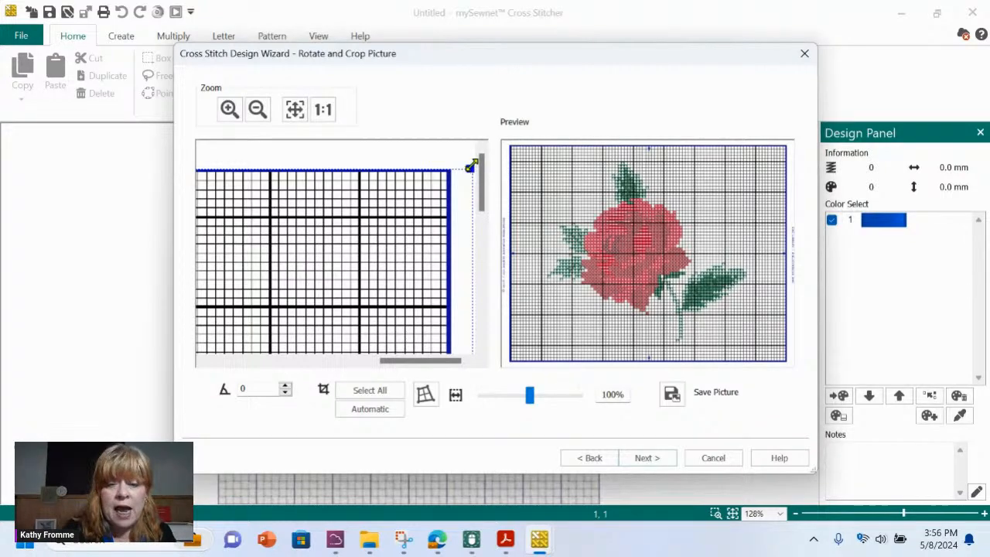
{"action": "left_click_drag", "start_coordinate": [470, 168], "coordinate": [447, 172]}
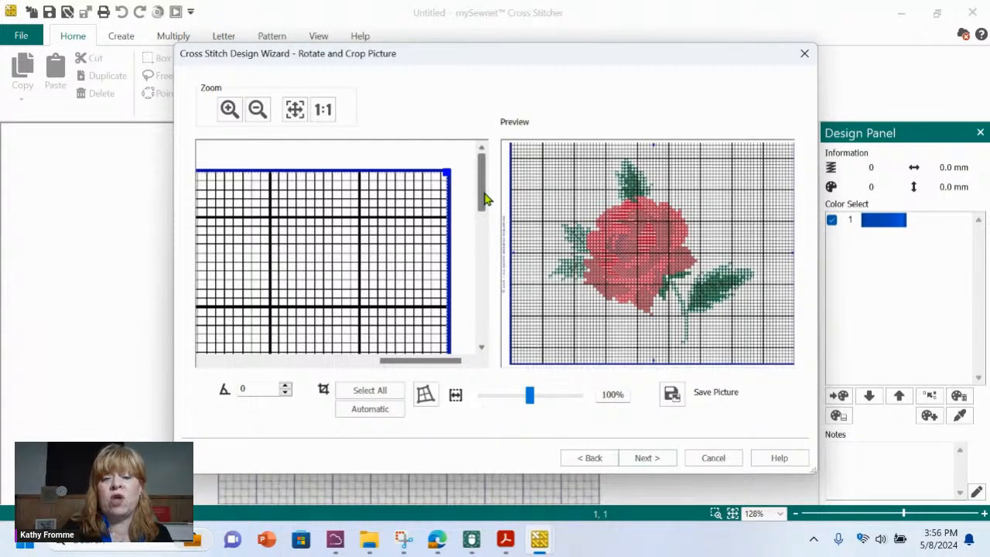
- Align the crop area's lower-right and lower-left corners with the rose chart's blue border
{"action": "left_click_drag", "start_coordinate": [484, 195], "coordinate": [479, 334]}
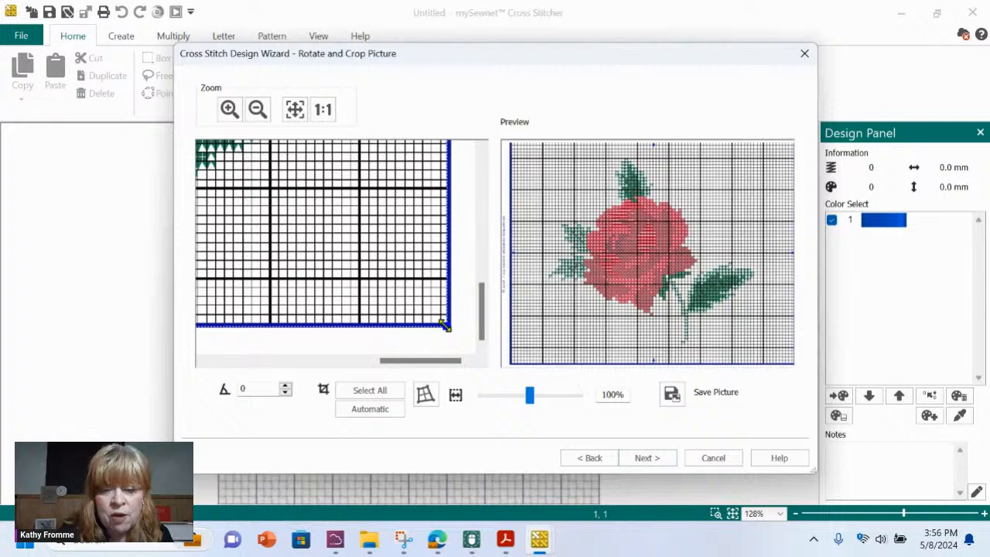
{"action": "mouse_move", "coordinate": [445, 324]}
{"action": "left_mouse_down"}
{"action": "mouse_move", "coordinate": [440, 314]}
{"action": "mouse_move", "coordinate": [445, 323]}
{"action": "left_mouse_up"}
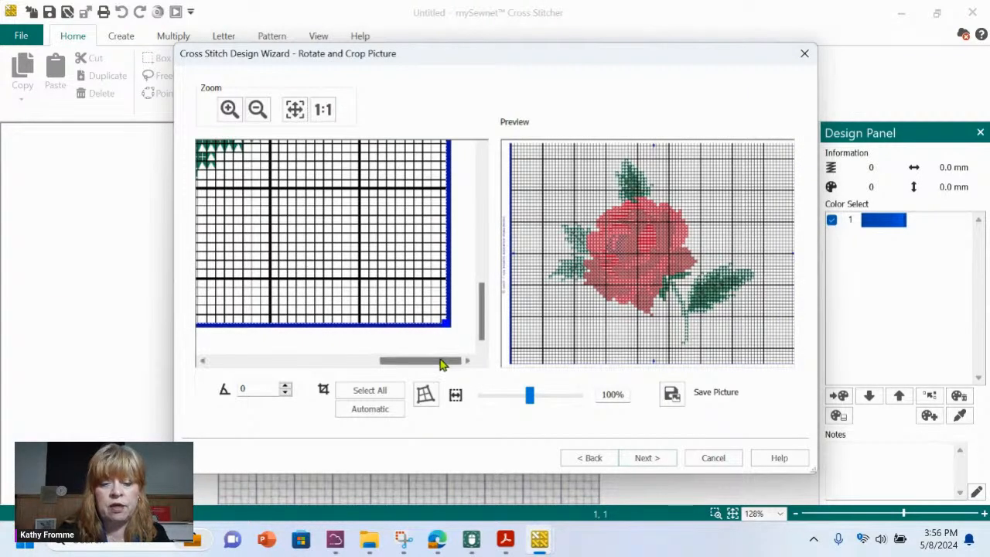
{"action": "left_click_drag", "start_coordinate": [442, 363], "coordinate": [213, 324]}
{"action": "left_click_drag", "start_coordinate": [220, 323], "coordinate": [226, 319]}
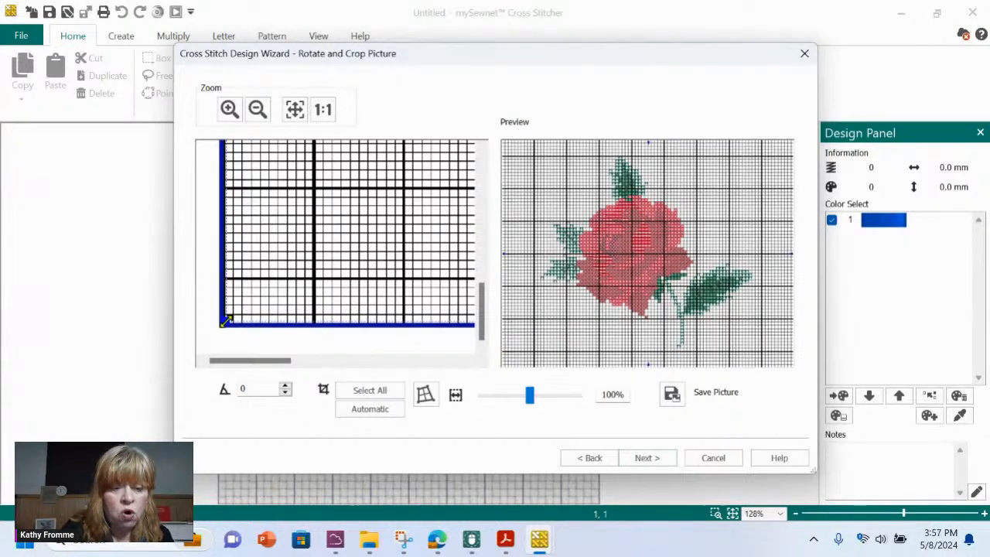
{"action": "left_click_drag", "start_coordinate": [226, 319], "coordinate": [220, 325]}
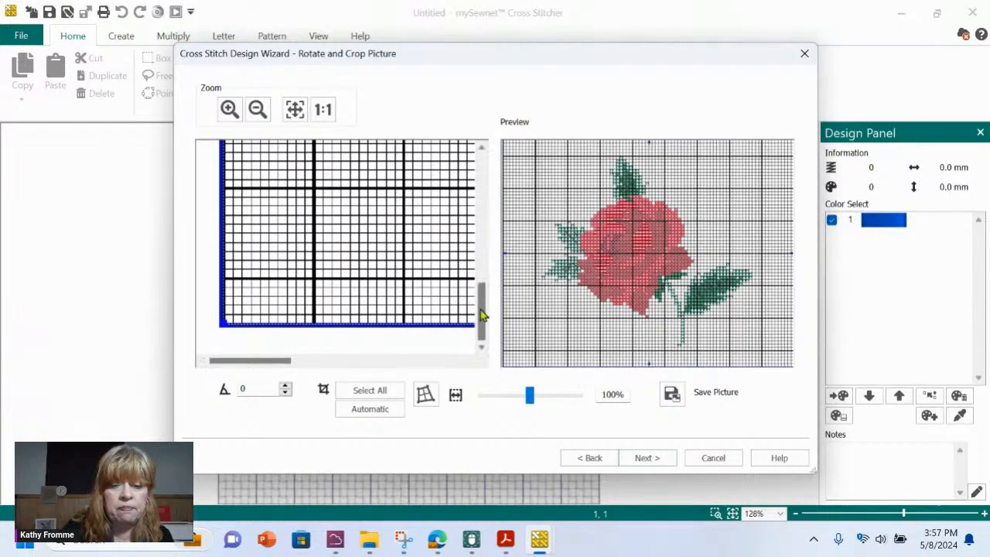
- Align the crop area's upper-left corner with the rose chart's blue border and recheck the upper-right corner
{"action": "left_click_drag", "start_coordinate": [481, 321], "coordinate": [469, 193]}
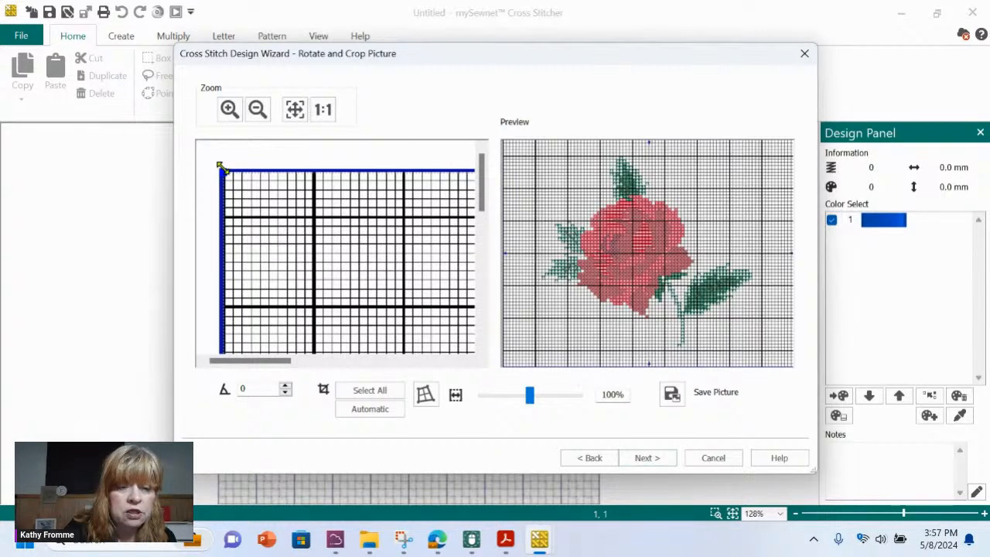
{"action": "left_click_drag", "start_coordinate": [221, 167], "coordinate": [224, 168]}
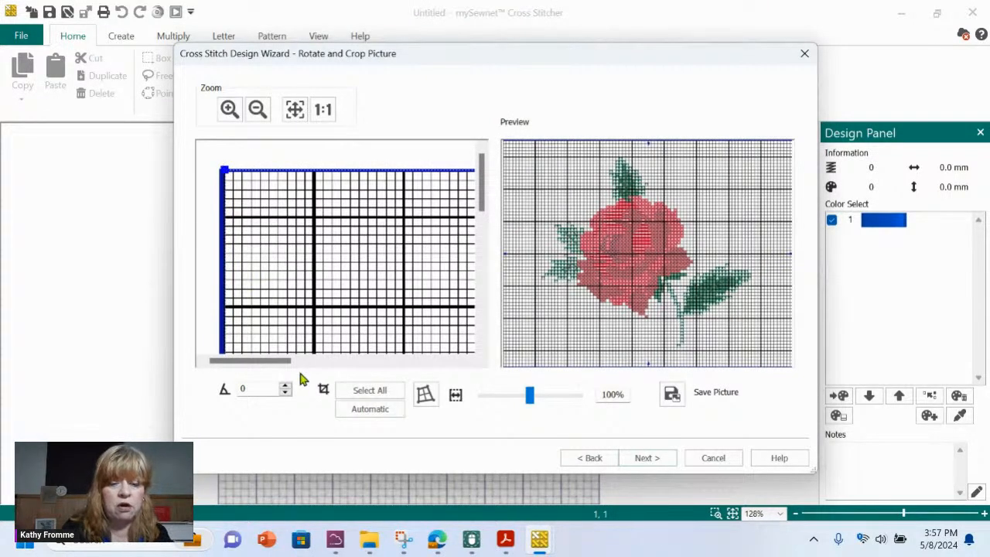
{"action": "left_click_drag", "start_coordinate": [282, 362], "coordinate": [468, 387]}
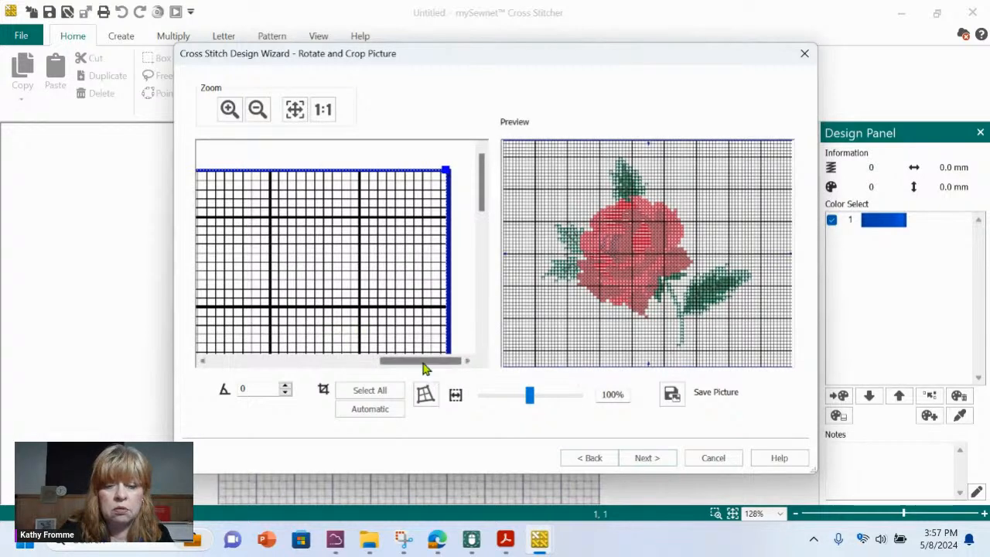
- Try to nudge the crop area's top edge onto the chart's blue border, and return to the picture choice to reset the crop
{"action": "left_click_drag", "start_coordinate": [425, 368], "coordinate": [336, 372]}
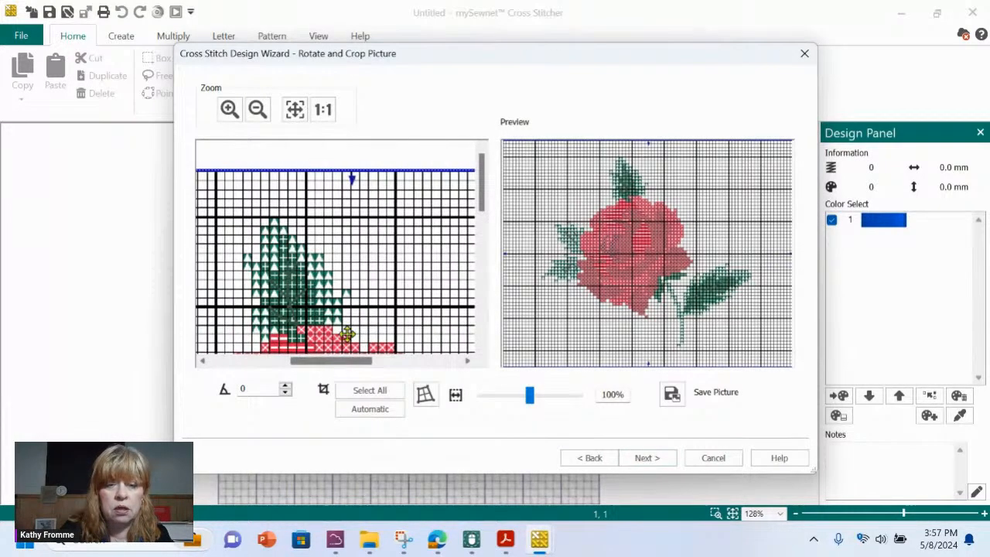
{"action": "left_click_drag", "start_coordinate": [369, 169], "coordinate": [370, 174]}
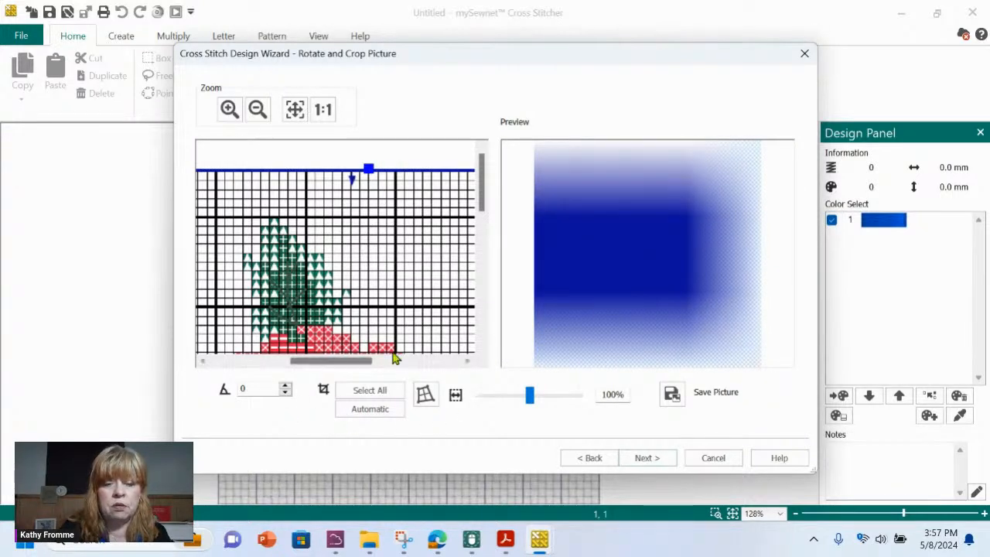
{"action": "left_click_drag", "start_coordinate": [364, 360], "coordinate": [466, 366]}
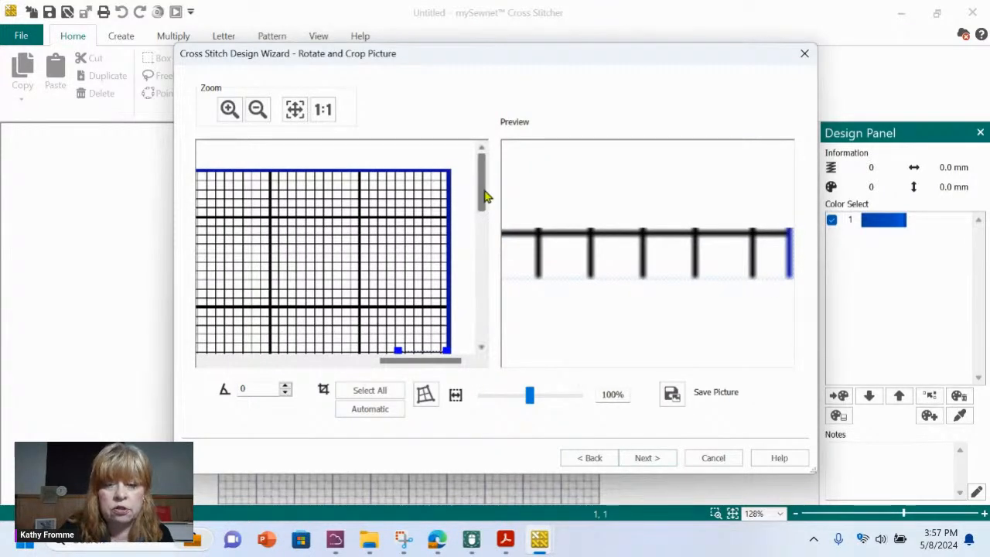
{"action": "mouse_move", "coordinate": [486, 194]}
{"action": "left_mouse_down"}
{"action": "mouse_move", "coordinate": [488, 247]}
{"action": "mouse_move", "coordinate": [481, 228]}
{"action": "left_mouse_up"}
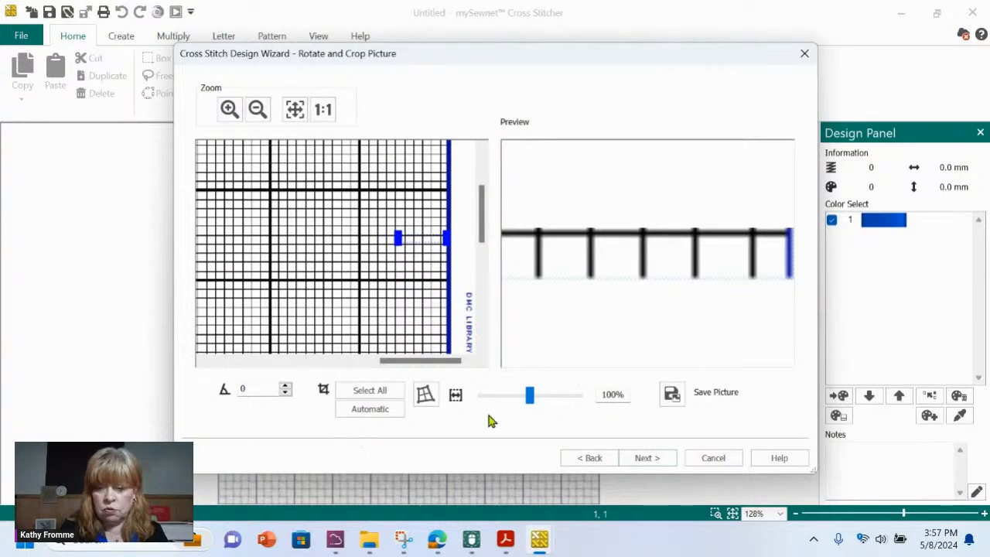
{"action": "left_click", "coordinate": [576, 460]}
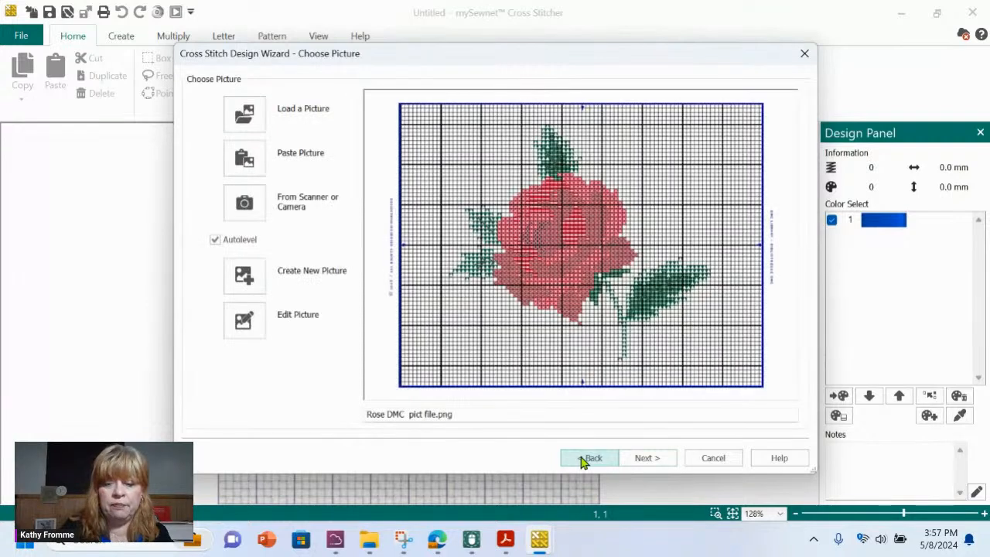
{"action": "left_click", "coordinate": [653, 458]}
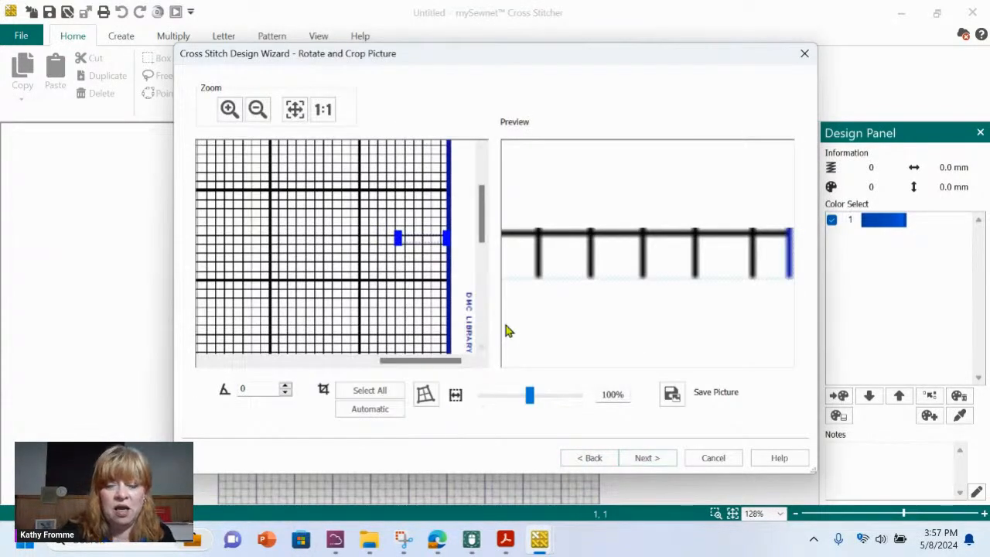
- Stretch the collapsed crop area back out so it encloses the whole rose chart just inside its blue border
{"action": "left_click_drag", "start_coordinate": [443, 230], "coordinate": [441, 145]}
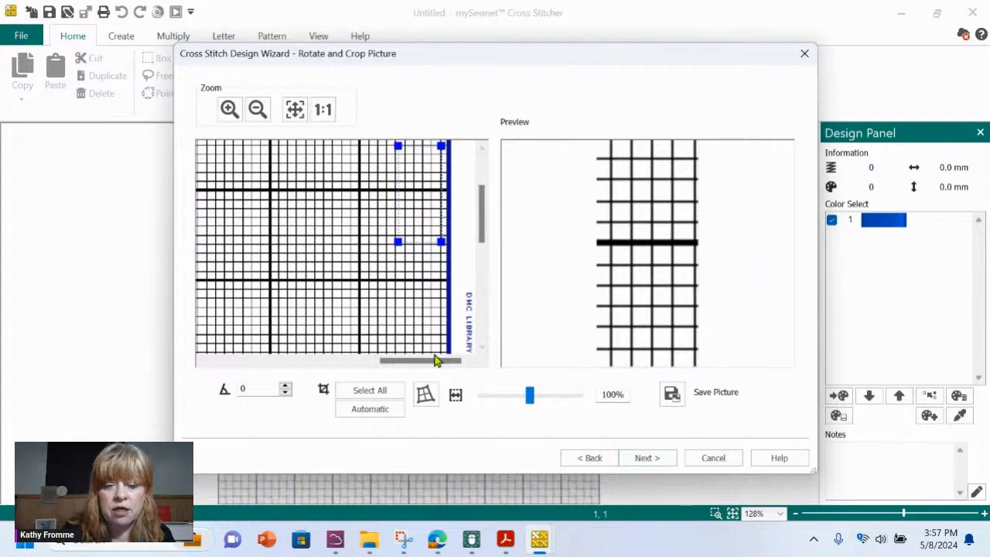
{"action": "scroll", "coordinate": [436, 359], "scroll_direction": "down", "scroll_amount": 3}
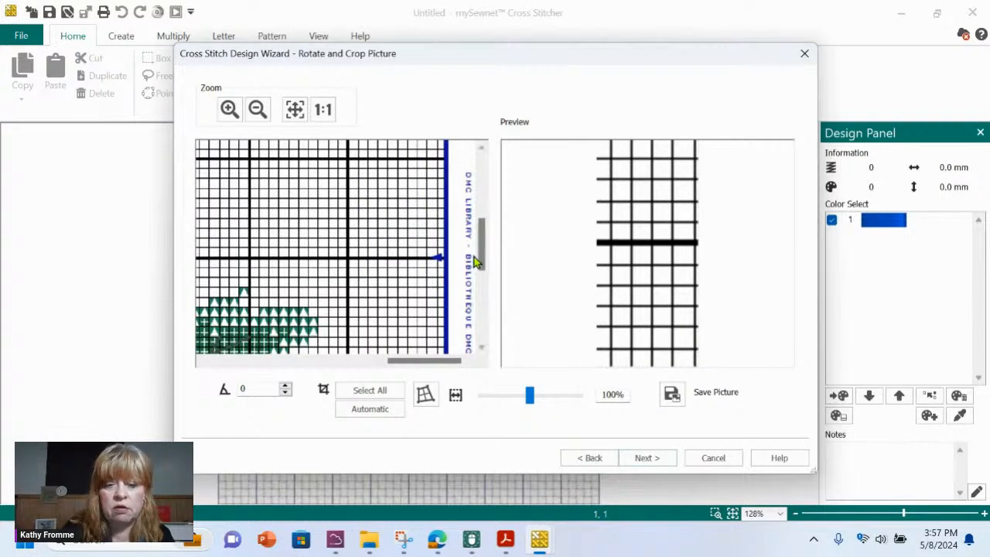
{"action": "left_click_drag", "start_coordinate": [485, 250], "coordinate": [483, 192]}
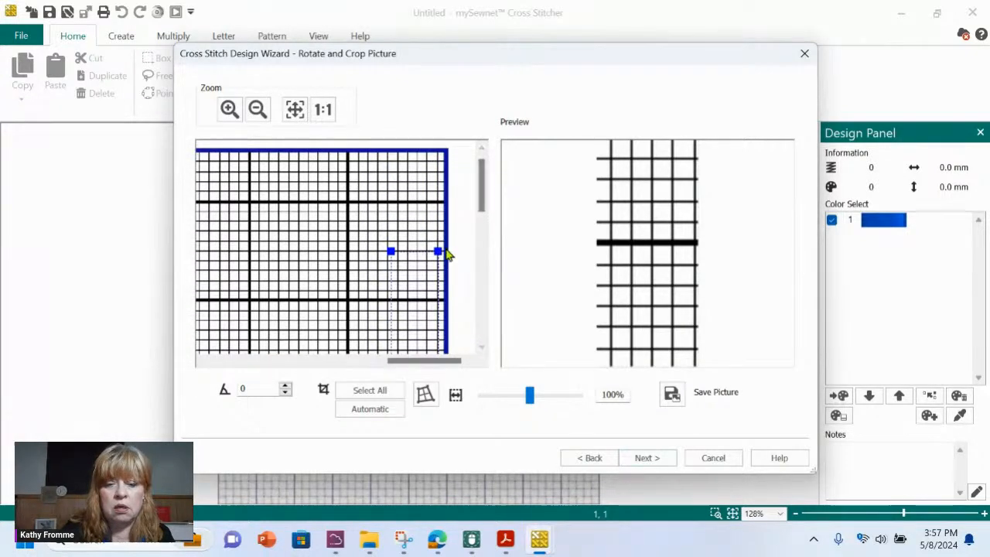
{"action": "left_click_drag", "start_coordinate": [435, 249], "coordinate": [444, 154]}
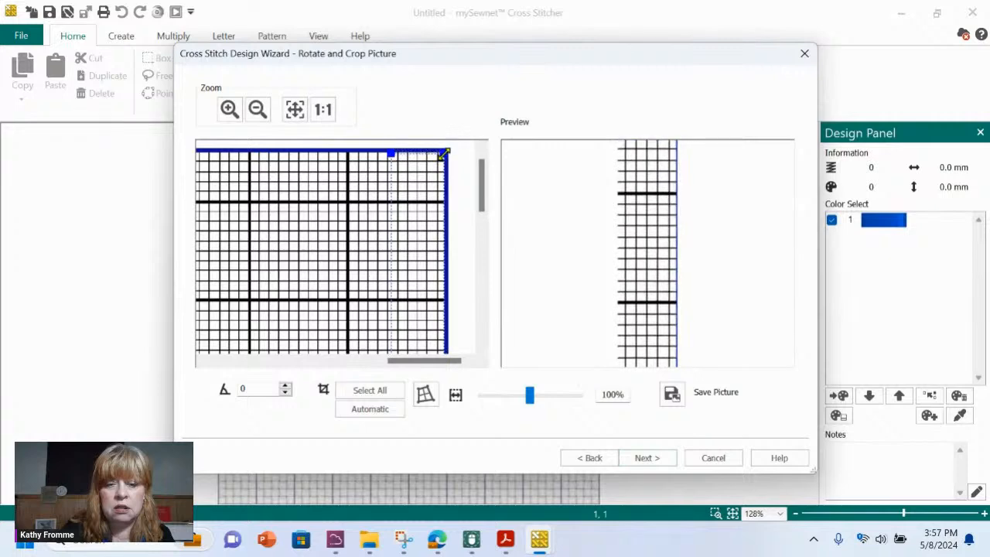
{"action": "left_click", "coordinate": [390, 159]}
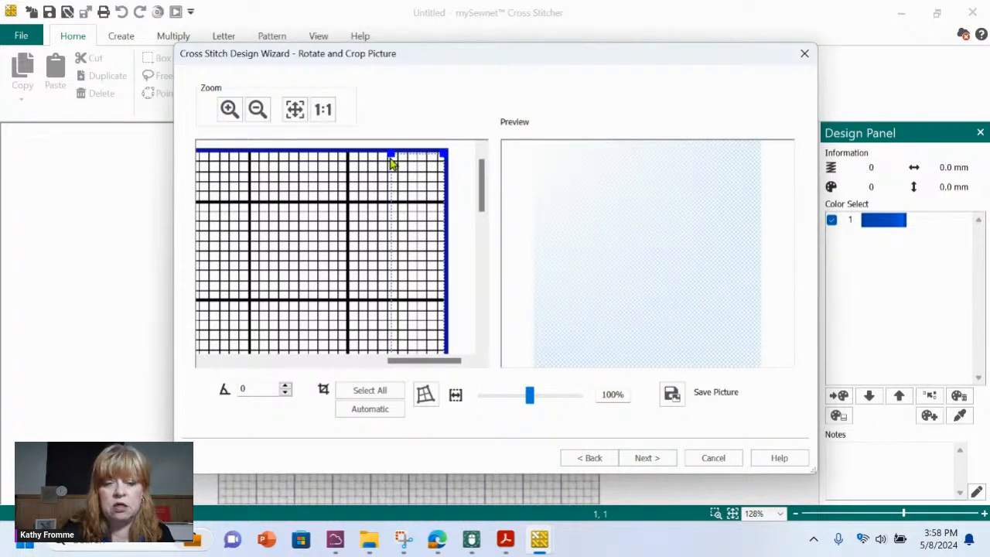
{"action": "left_click_drag", "start_coordinate": [392, 157], "coordinate": [210, 332]}
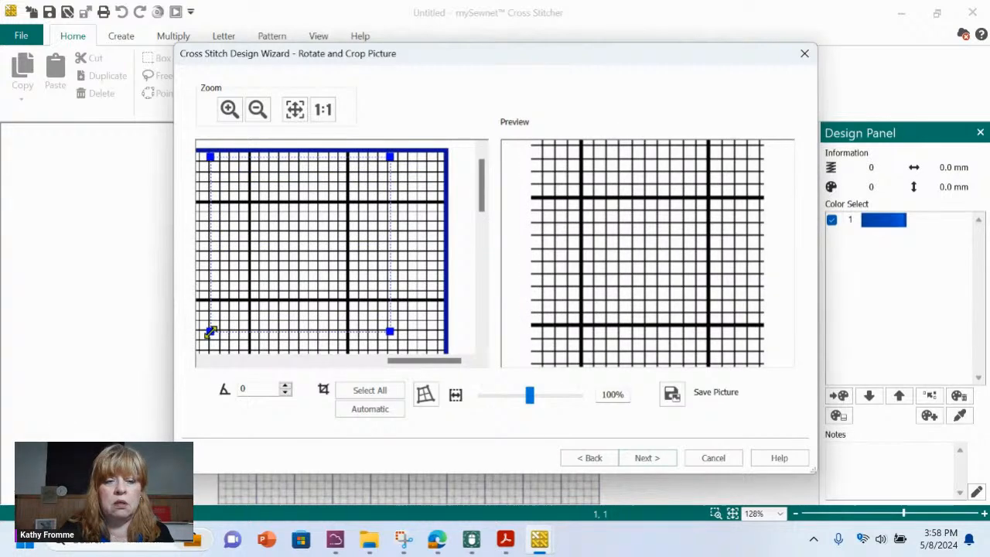
{"action": "left_click", "coordinate": [295, 109]}
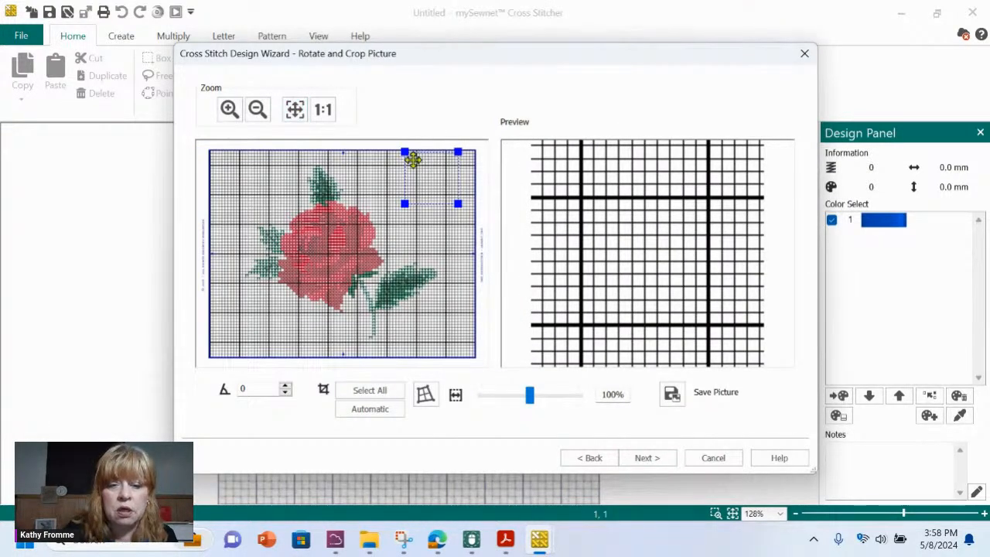
{"action": "left_click_drag", "start_coordinate": [402, 203], "coordinate": [215, 356]}
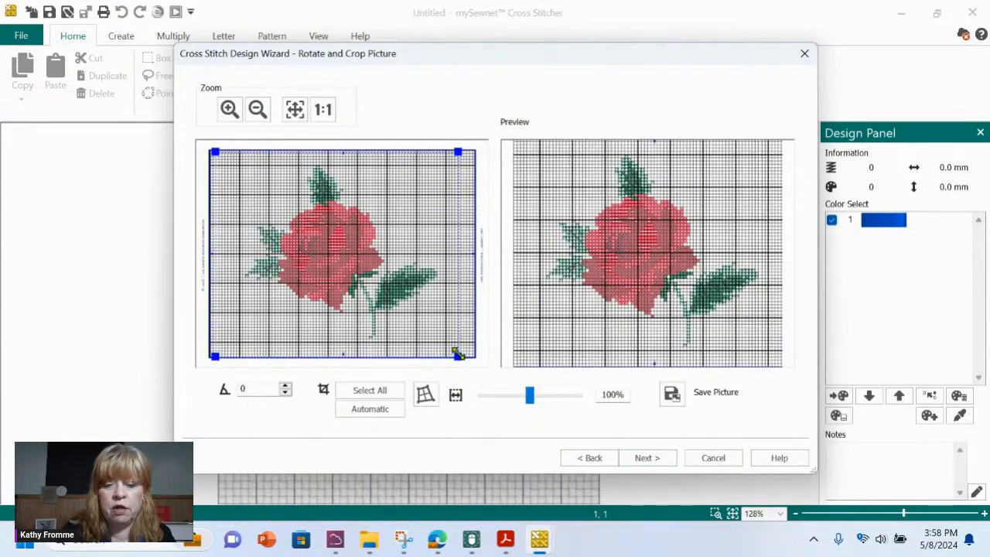
{"action": "left_click_drag", "start_coordinate": [458, 355], "coordinate": [472, 353]}
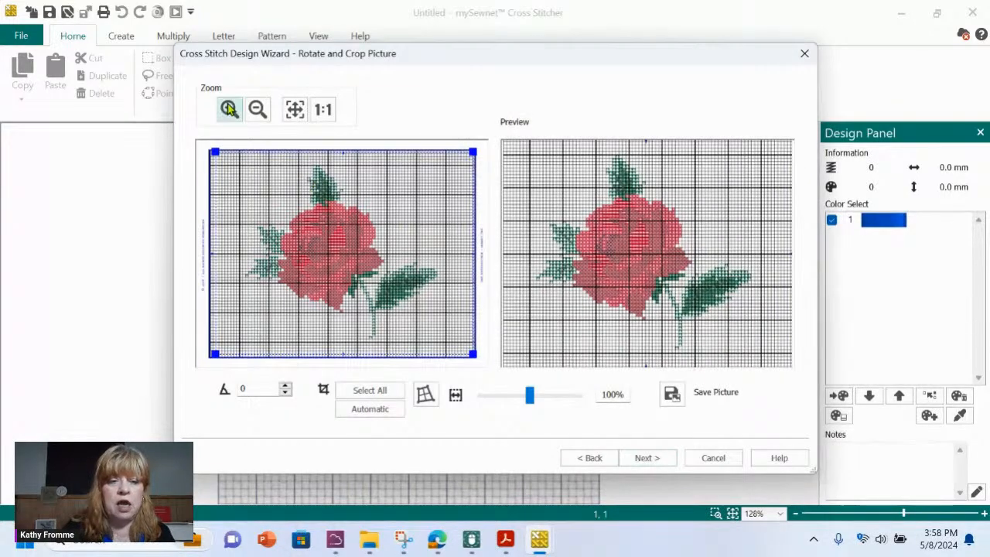
- Align the crop area's upper-left corner precisely with the rose chart's blue border
{"action": "left_click", "coordinate": [225, 168]}
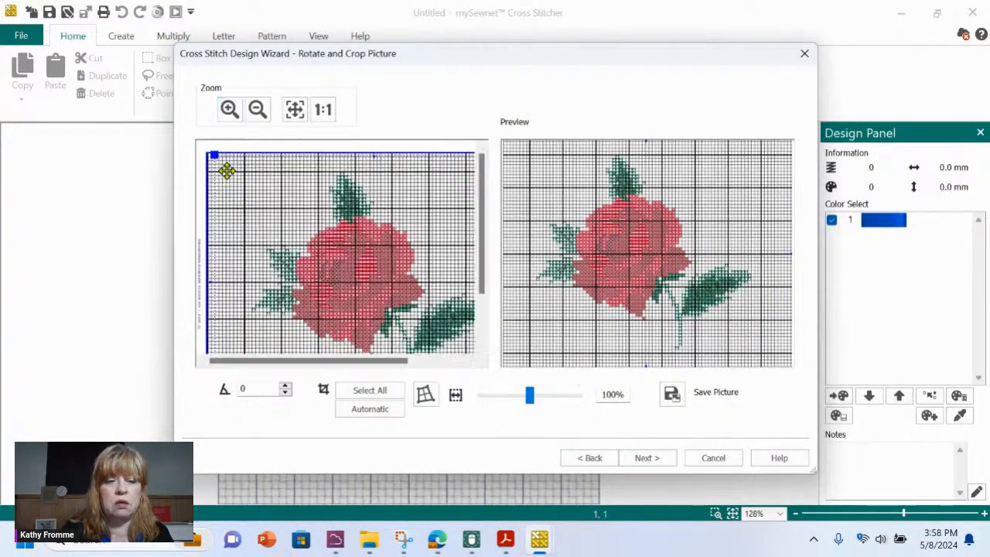
{"action": "left_click", "coordinate": [228, 110]}
{"action": "left_click", "coordinate": [216, 172]}
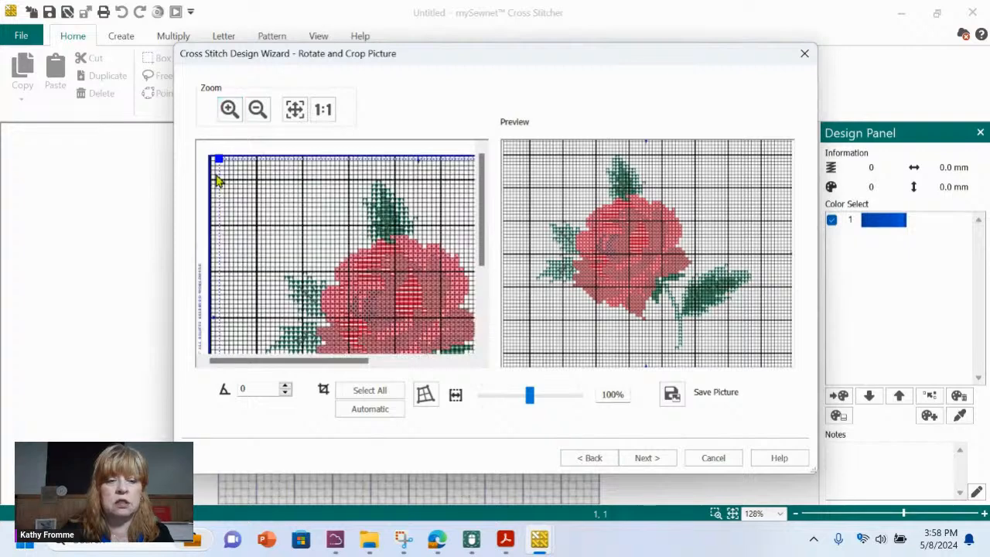
{"action": "left_click", "coordinate": [221, 155]}
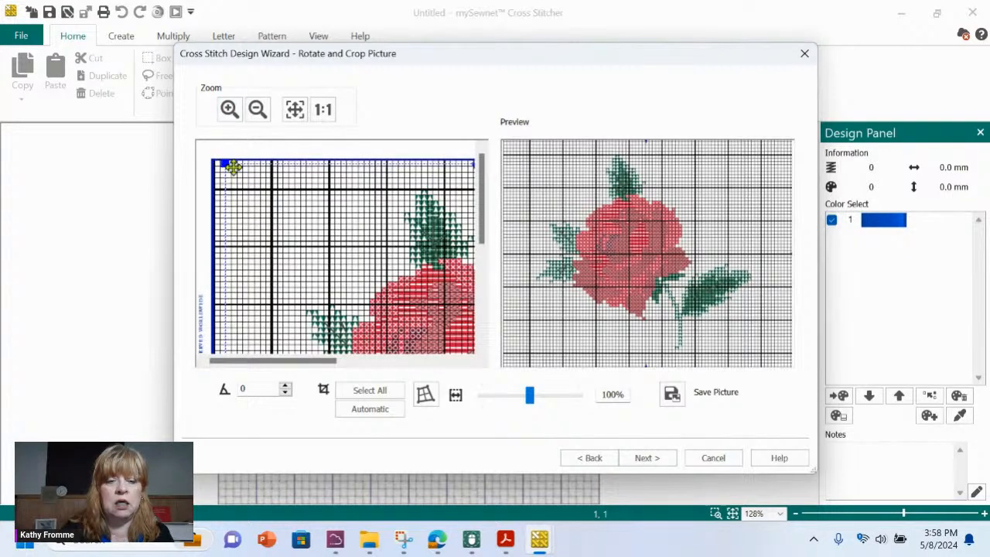
{"action": "left_click", "coordinate": [229, 109]}
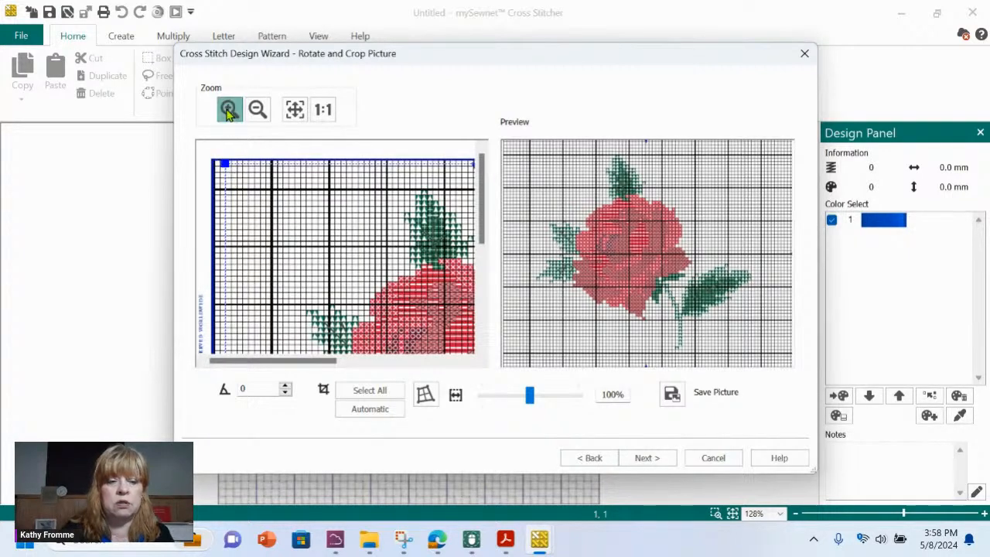
{"action": "left_click", "coordinate": [239, 170]}
{"action": "left_click_drag", "start_coordinate": [231, 166], "coordinate": [217, 164]}
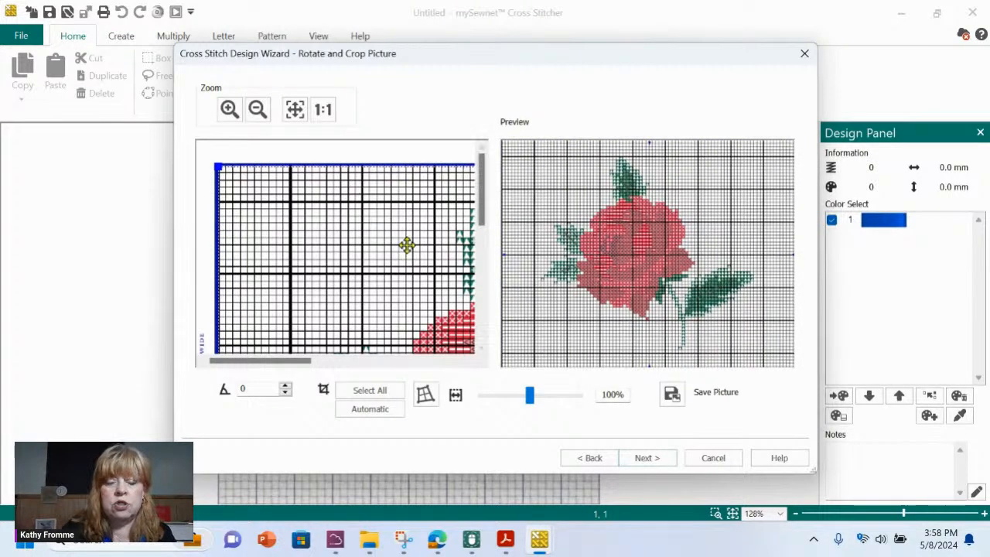
- Align the crop area's upper-right and lower-right corners with the rose chart's blue border
{"action": "left_click_drag", "start_coordinate": [305, 364], "coordinate": [469, 363]}
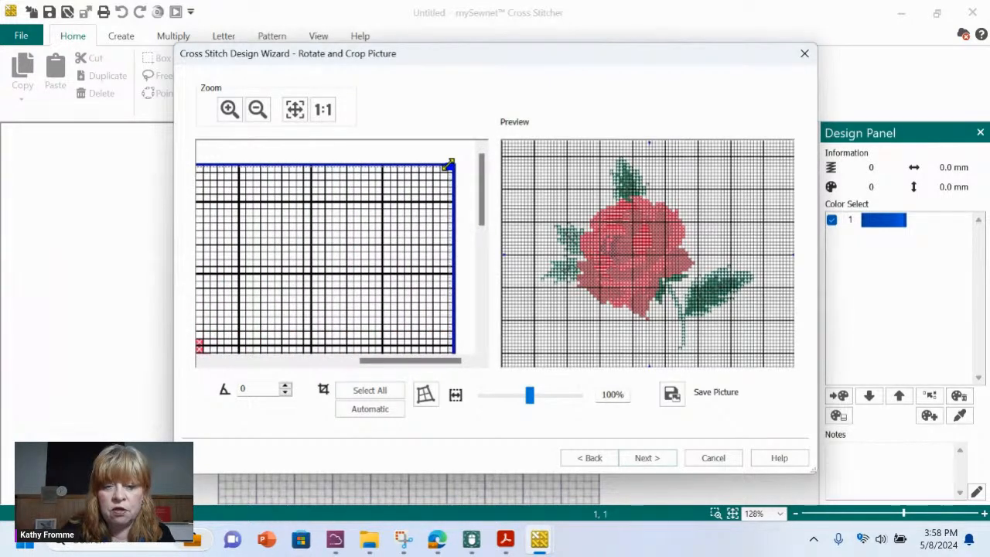
{"action": "left_click_drag", "start_coordinate": [449, 164], "coordinate": [455, 166]}
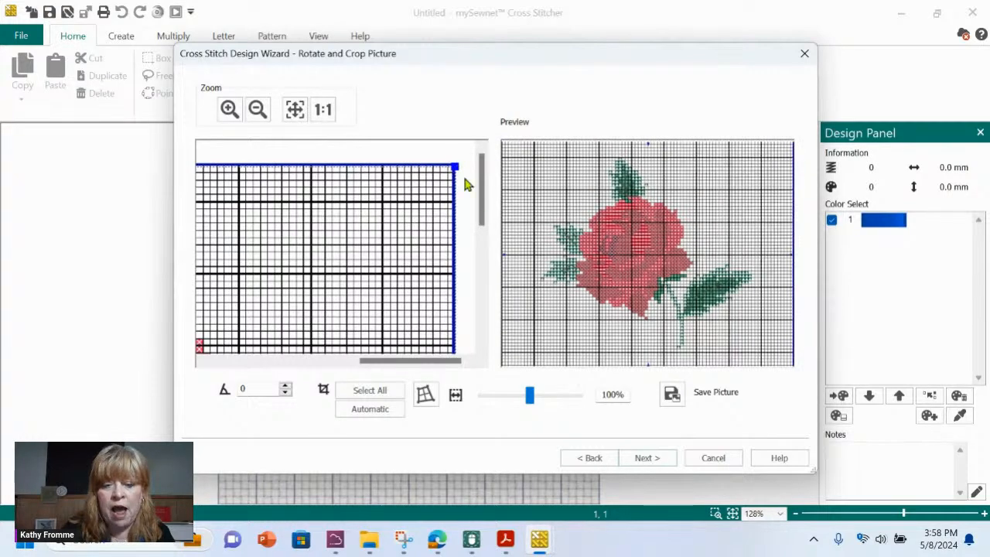
{"action": "left_click_drag", "start_coordinate": [482, 201], "coordinate": [453, 325]}
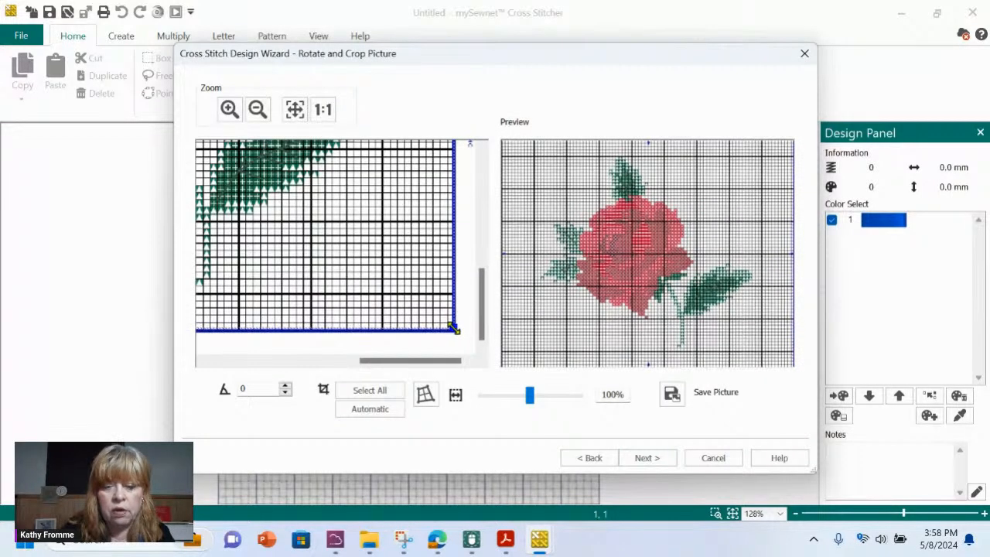
- Accept the crop, set the design height to 70 crosses with proportional width, and finish the wizard
{"action": "left_click", "coordinate": [645, 458]}
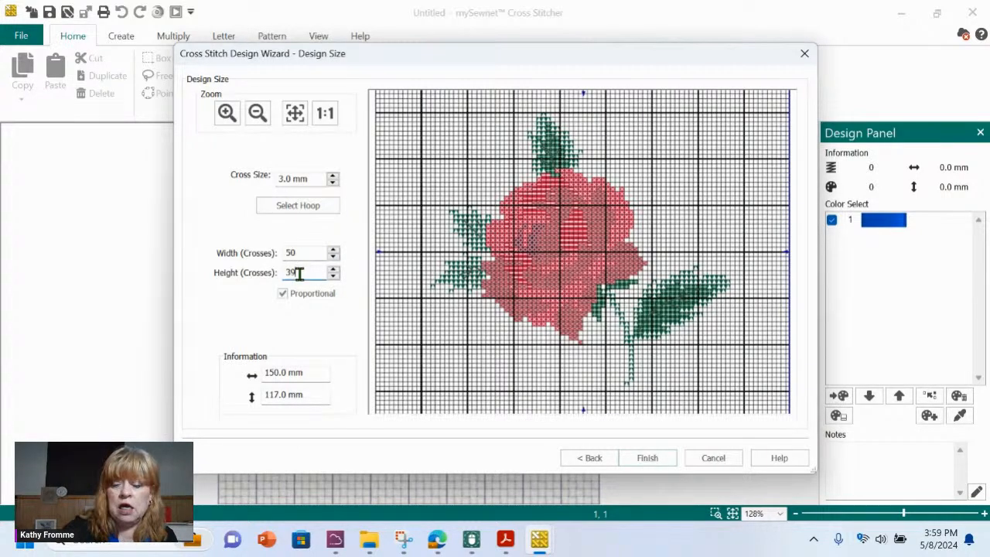
{"action": "type", "text": "70"}
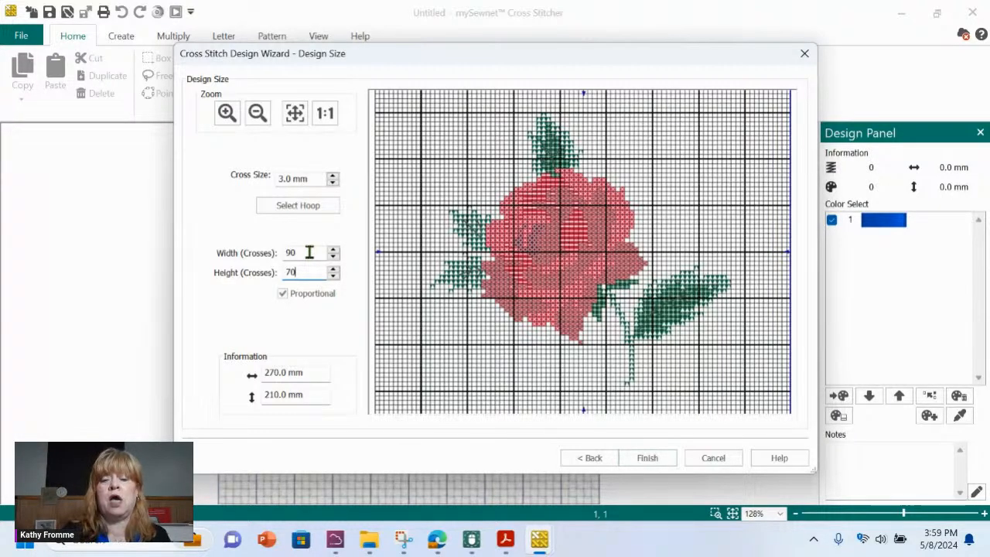
{"action": "left_click", "coordinate": [649, 457]}
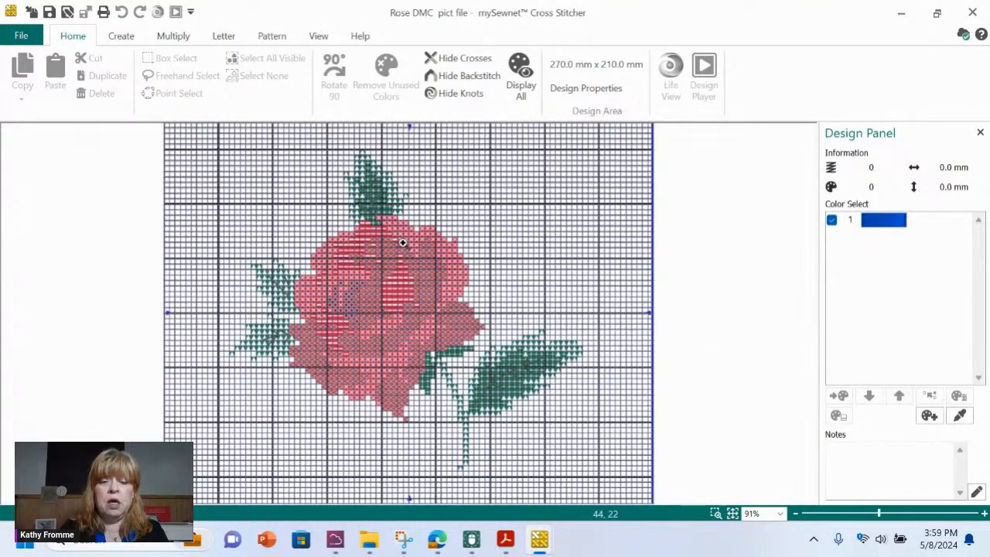
- Add a light pink quick color from the Robison-Anton Rayon 40 thread range to the design's colors
{"action": "left_click_drag", "start_coordinate": [415, 228], "coordinate": [518, 344]}
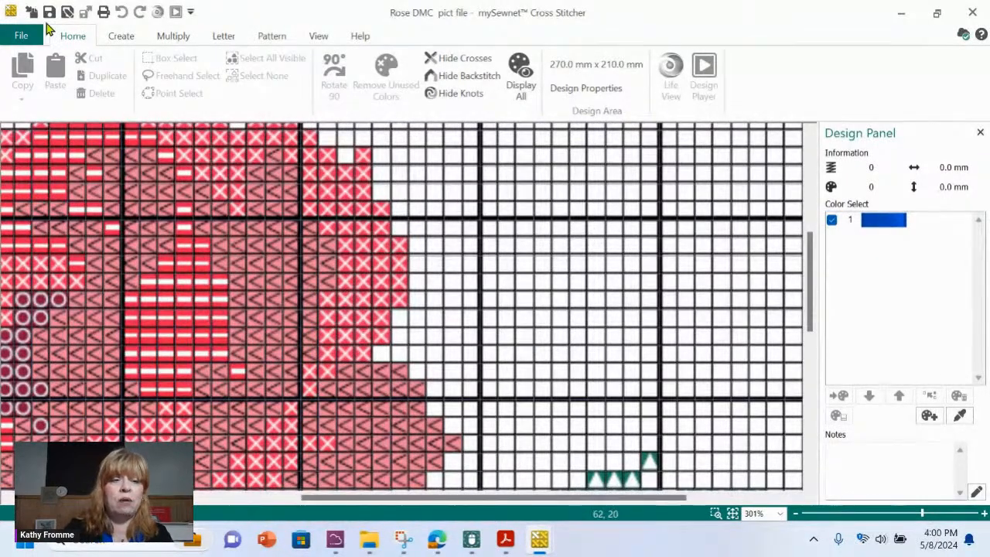
{"action": "left_click", "coordinate": [122, 35]}
{"action": "left_click", "coordinate": [39, 77]}
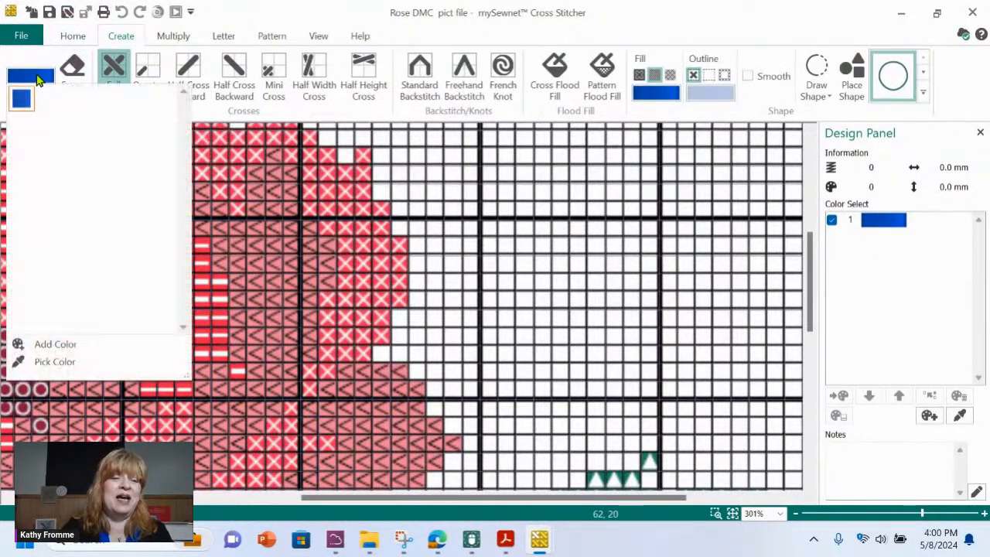
{"action": "left_click", "coordinate": [57, 345]}
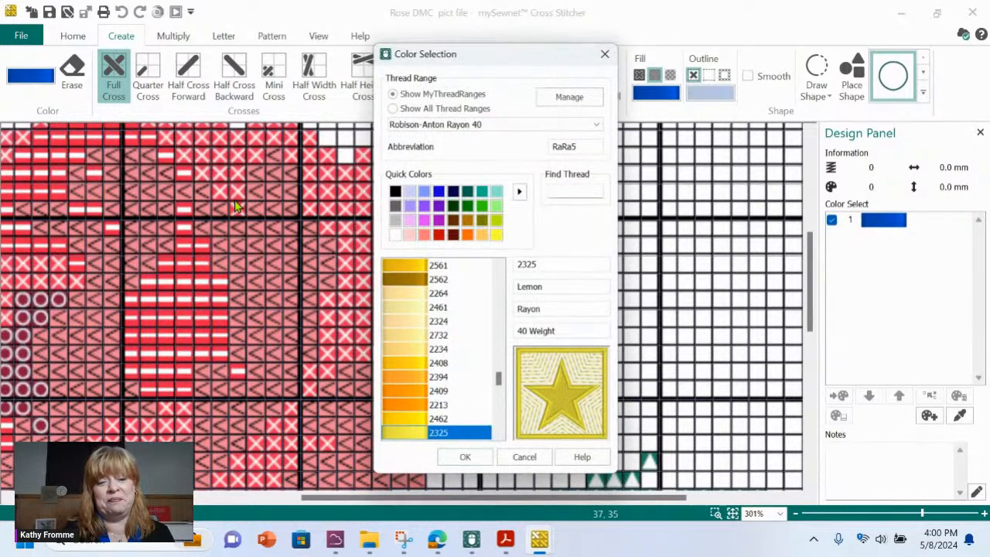
{"action": "left_click", "coordinate": [407, 220]}
{"action": "left_click", "coordinate": [467, 457]}
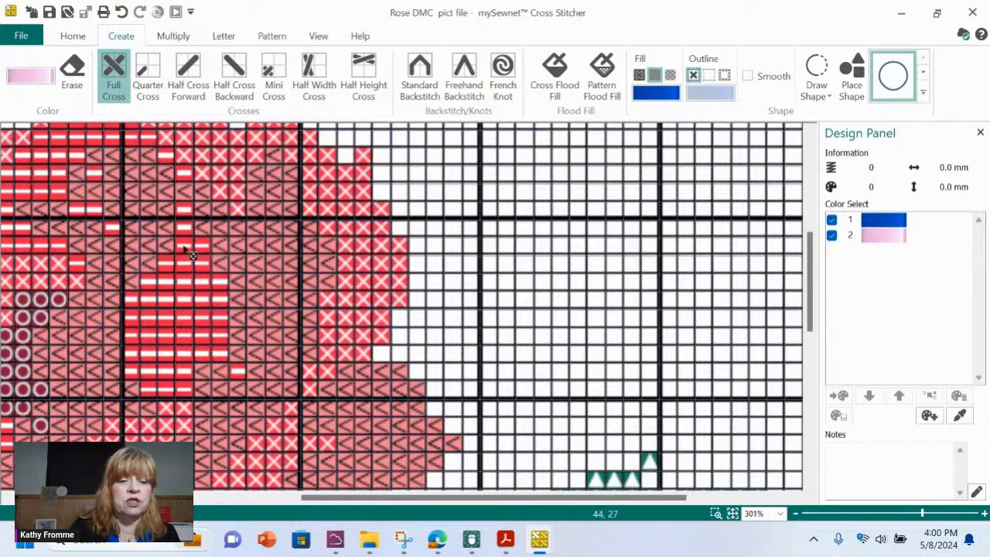
- Outline the X-marked petal area on the rose's right edge with pink full crosses and flood fill its interior with crosses
{"action": "left_click", "coordinate": [363, 157]}
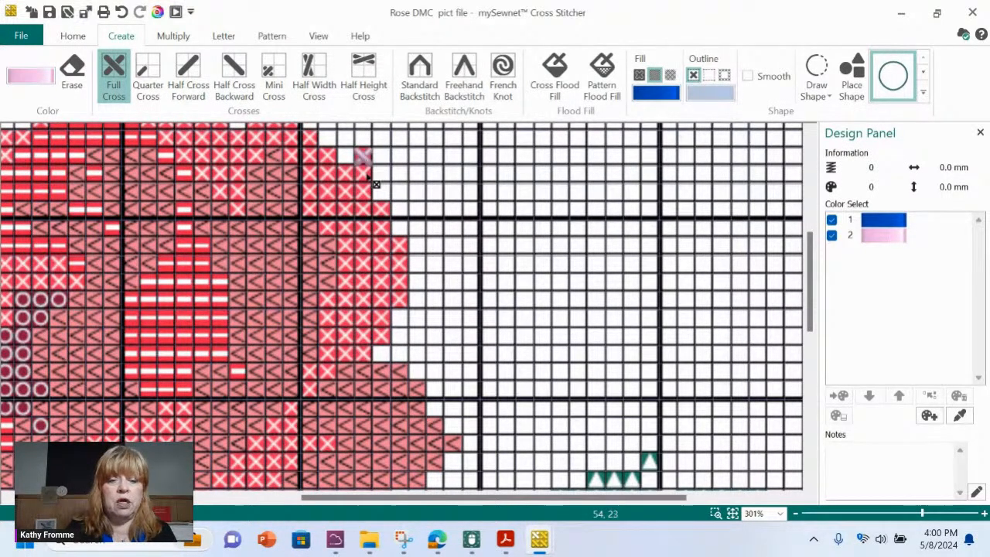
{"action": "left_click", "coordinate": [364, 174]}
{"action": "mouse_move", "coordinate": [349, 180]}
{"action": "left_mouse_down"}
{"action": "mouse_move", "coordinate": [305, 175]}
{"action": "mouse_move", "coordinate": [306, 154]}
{"action": "mouse_move", "coordinate": [323, 155]}
{"action": "mouse_move", "coordinate": [306, 137]}
{"action": "mouse_move", "coordinate": [309, 187]}
{"action": "mouse_move", "coordinate": [365, 197]}
{"action": "mouse_move", "coordinate": [305, 209]}
{"action": "mouse_move", "coordinate": [388, 214]}
{"action": "mouse_move", "coordinate": [327, 227]}
{"action": "mouse_move", "coordinate": [386, 230]}
{"action": "mouse_move", "coordinate": [404, 285]}
{"action": "mouse_move", "coordinate": [382, 337]}
{"action": "mouse_move", "coordinate": [367, 352]}
{"action": "mouse_move", "coordinate": [327, 351]}
{"action": "mouse_move", "coordinate": [326, 372]}
{"action": "mouse_move", "coordinate": [309, 390]}
{"action": "left_mouse_up"}
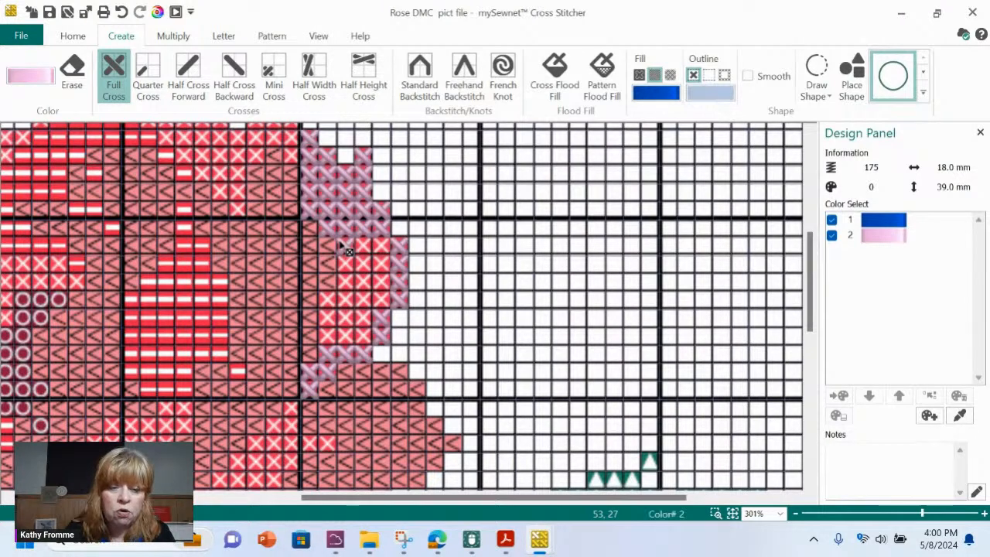
{"action": "left_click_drag", "start_coordinate": [344, 247], "coordinate": [335, 311]}
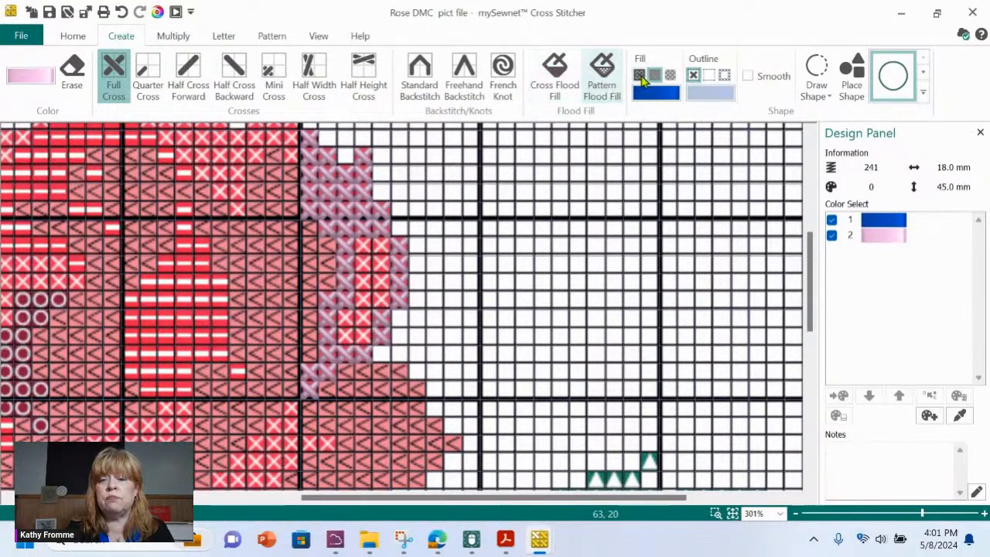
{"action": "left_click", "coordinate": [555, 79]}
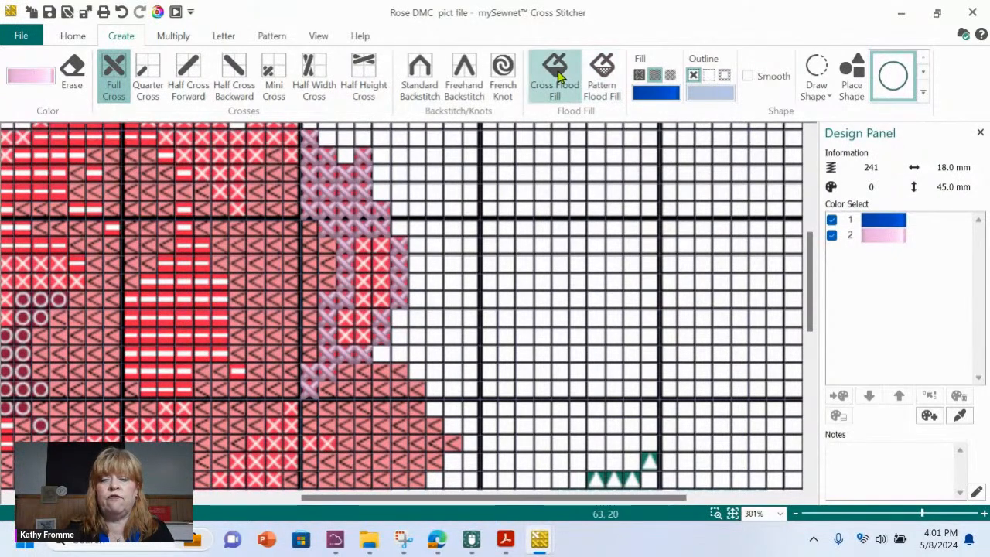
{"action": "left_click", "coordinate": [375, 279]}
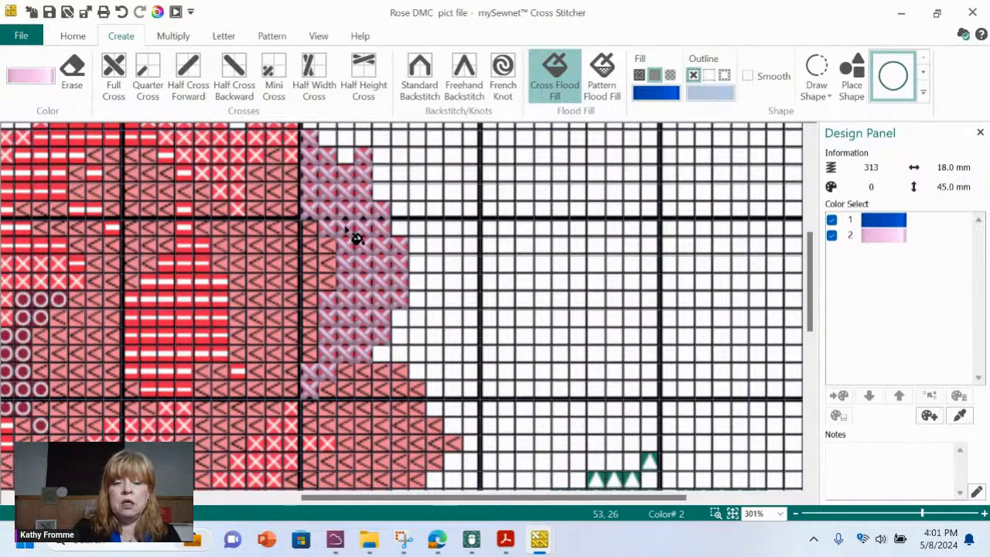
- Fit the whole rose design in view, compare its pink crosses in 2D and Block modes, and return to 3D view
{"action": "mouse_move", "coordinate": [812, 296]}
{"action": "left_mouse_down"}
{"action": "mouse_move", "coordinate": [811, 347]}
{"action": "mouse_move", "coordinate": [797, 287]}
{"action": "left_mouse_up"}
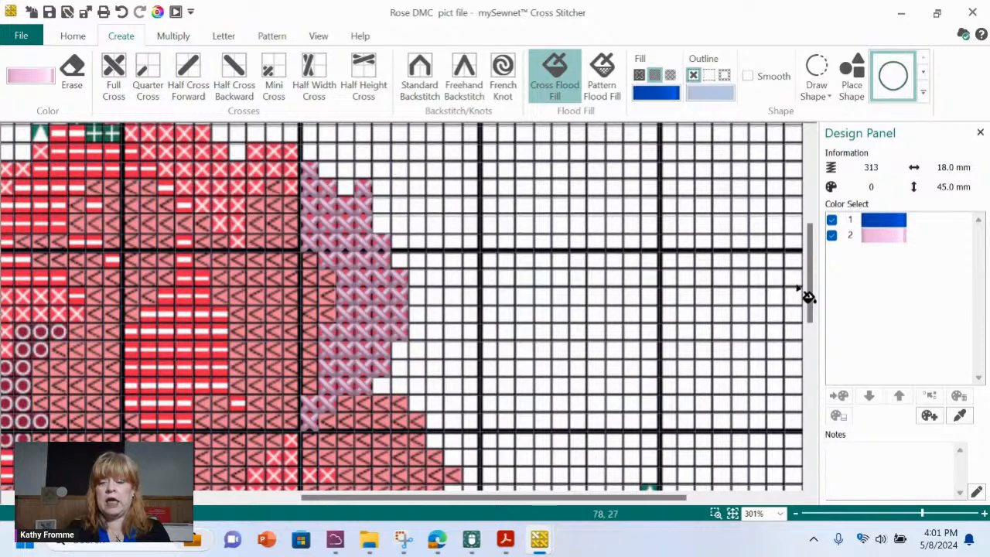
{"action": "left_click", "coordinate": [731, 516]}
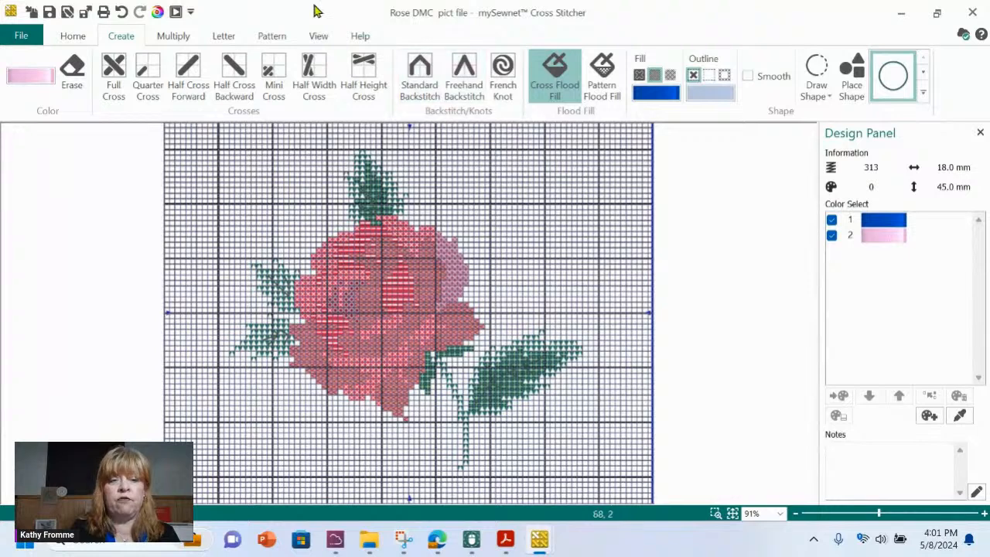
{"action": "left_click", "coordinate": [320, 36]}
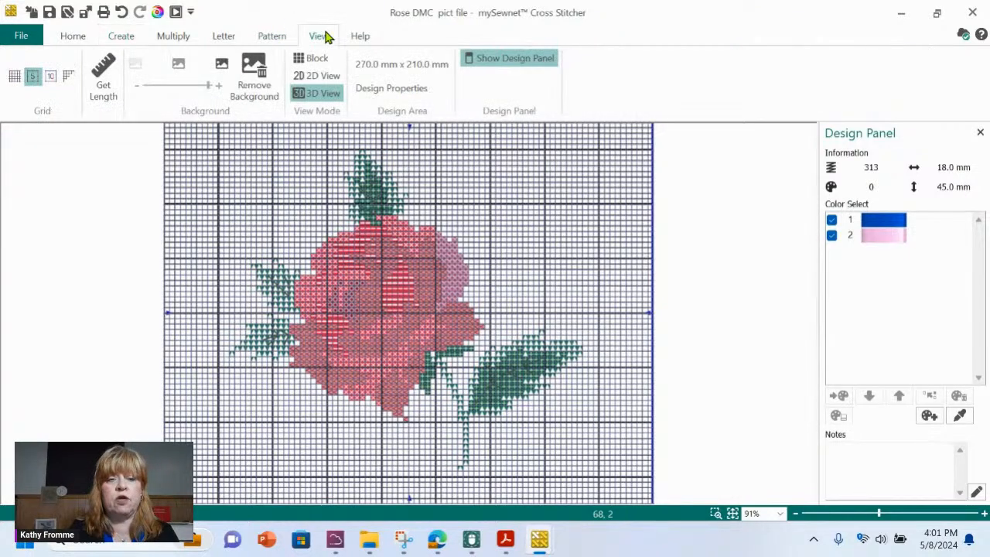
{"action": "left_click", "coordinate": [323, 78]}
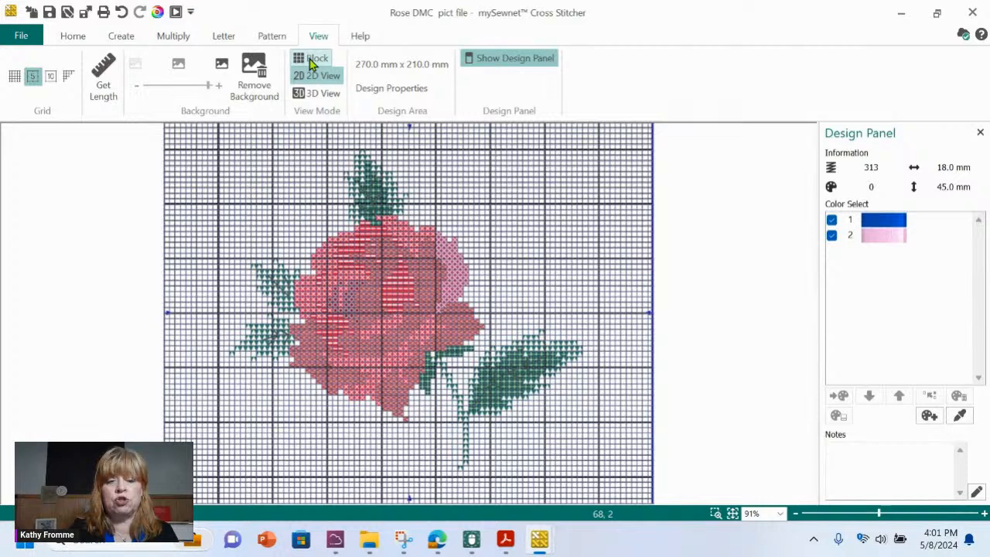
{"action": "left_click", "coordinate": [313, 62]}
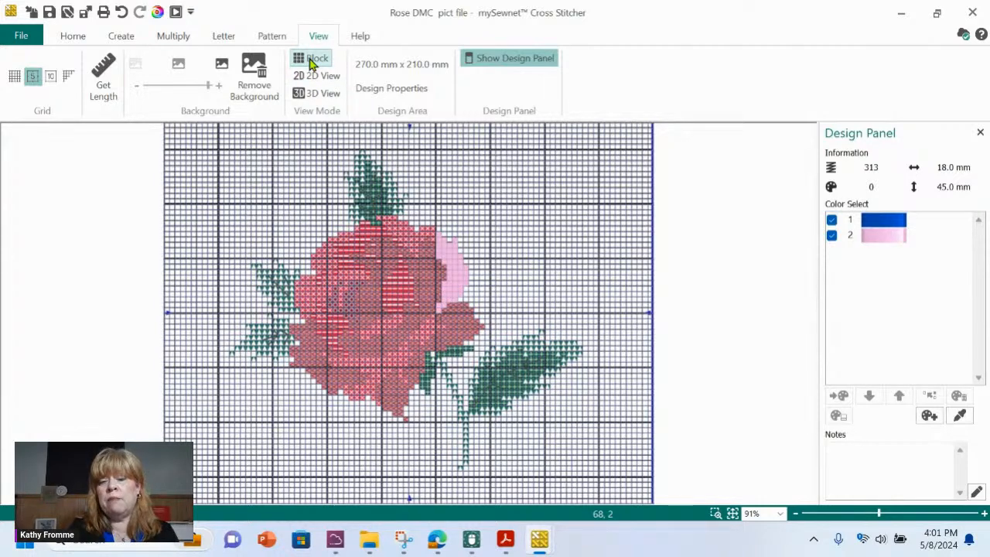
{"action": "left_click", "coordinate": [317, 95]}
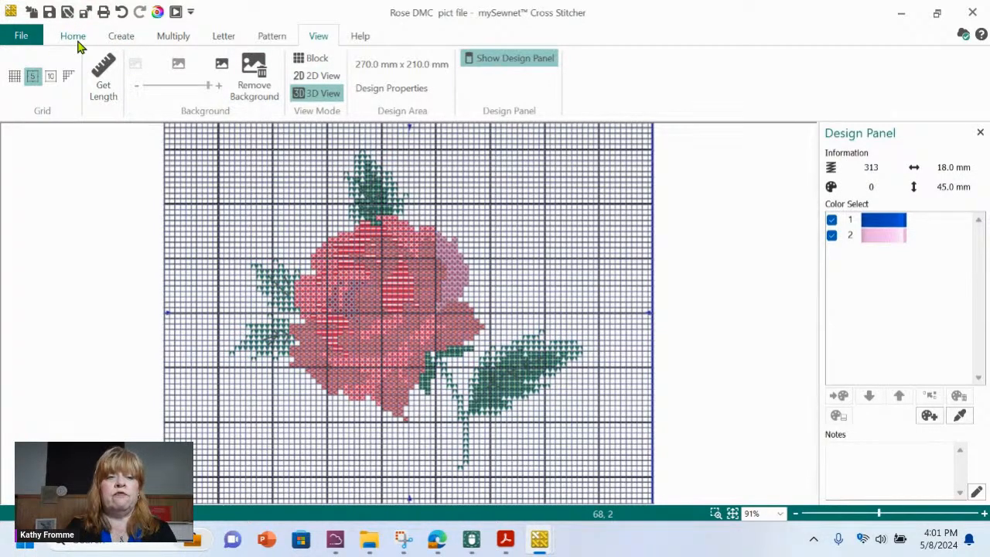
{"action": "left_click", "coordinate": [122, 38]}
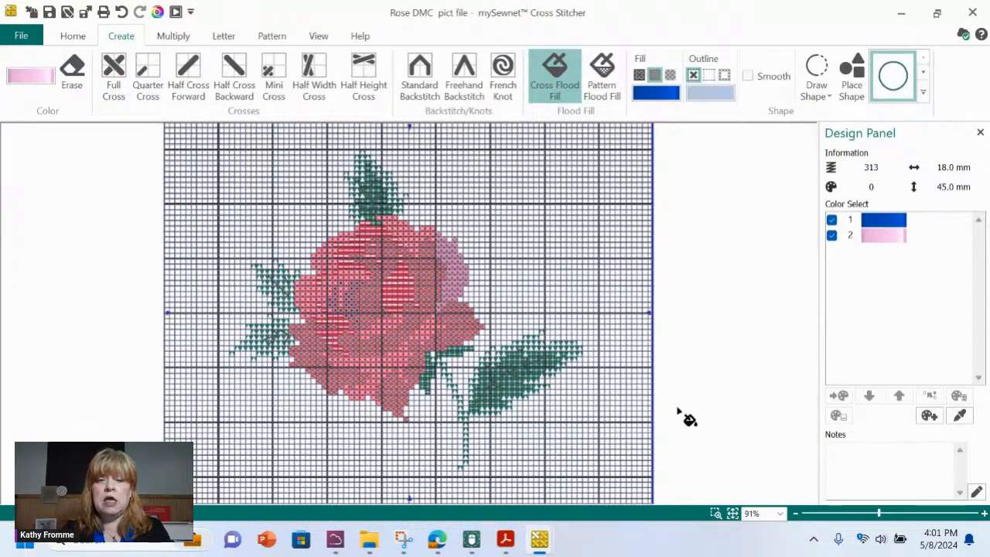
- Switch to the open Bells chart 2000px design
{"action": "mouse_move", "coordinate": [542, 545]}
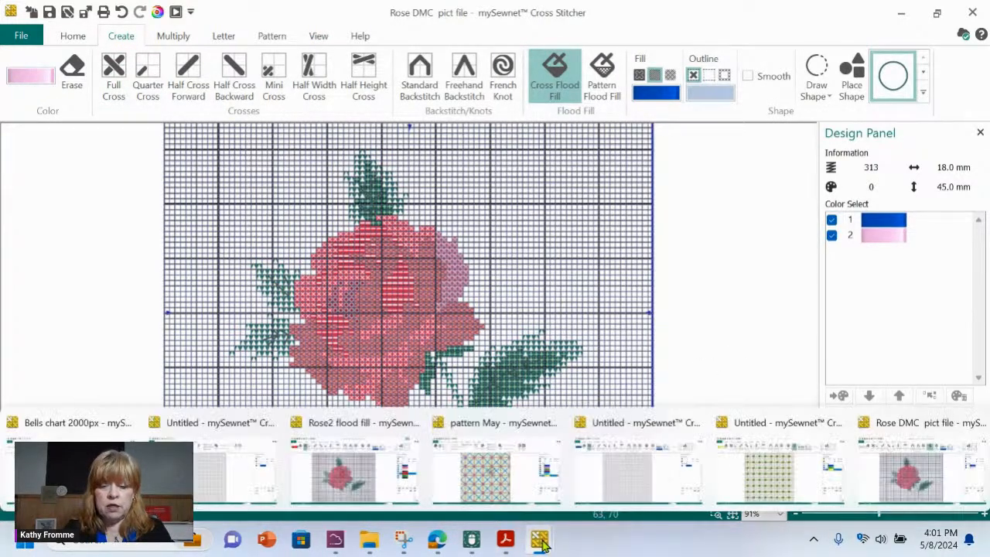
{"action": "left_click", "coordinate": [124, 421]}
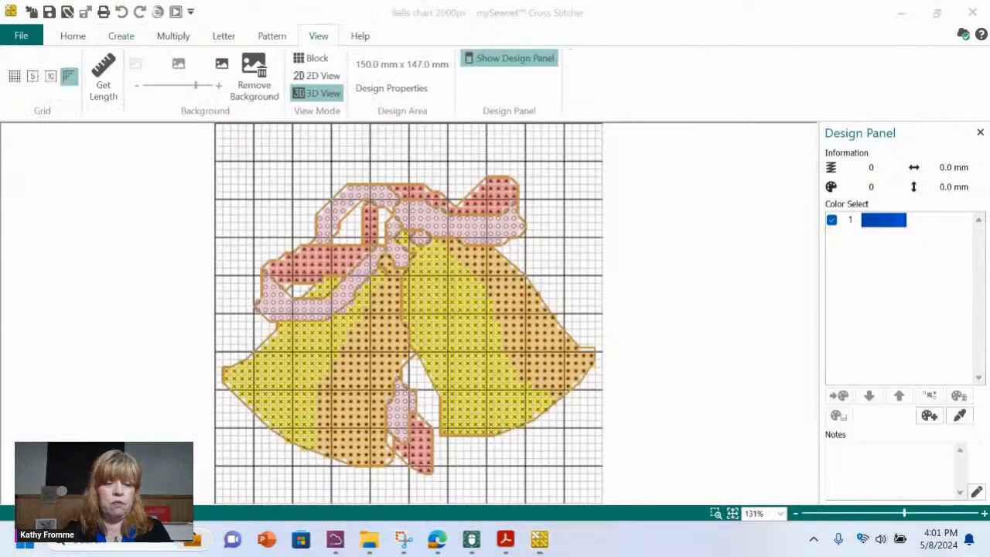